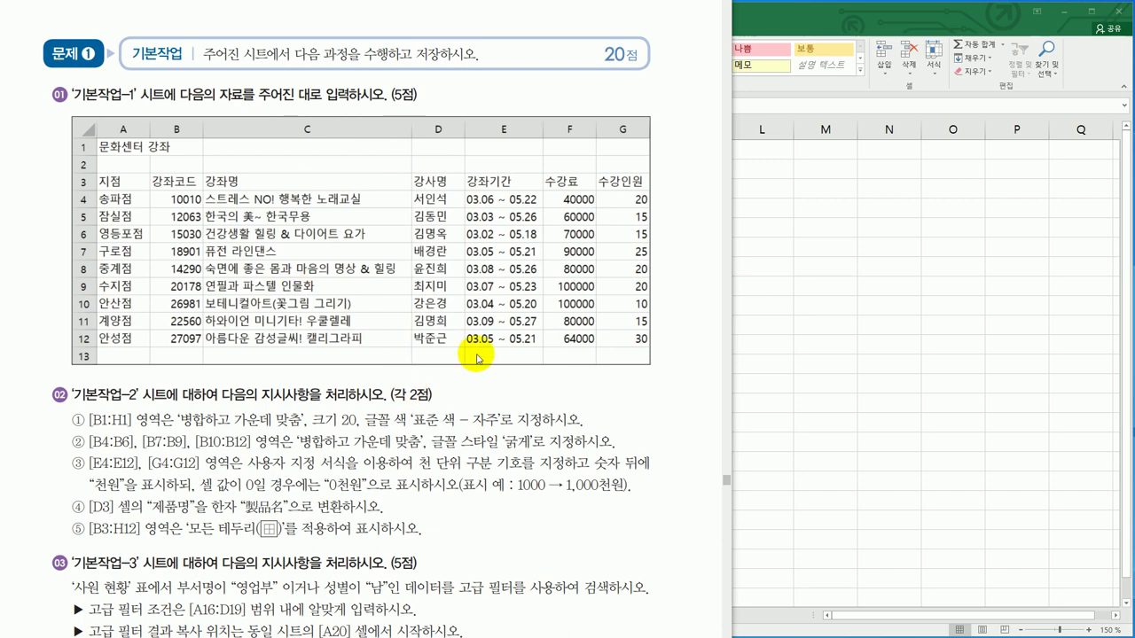
Open the 기본작업-2 sheet and merge and center the title across B1:H1.
scroll(477, 359, down, 3)
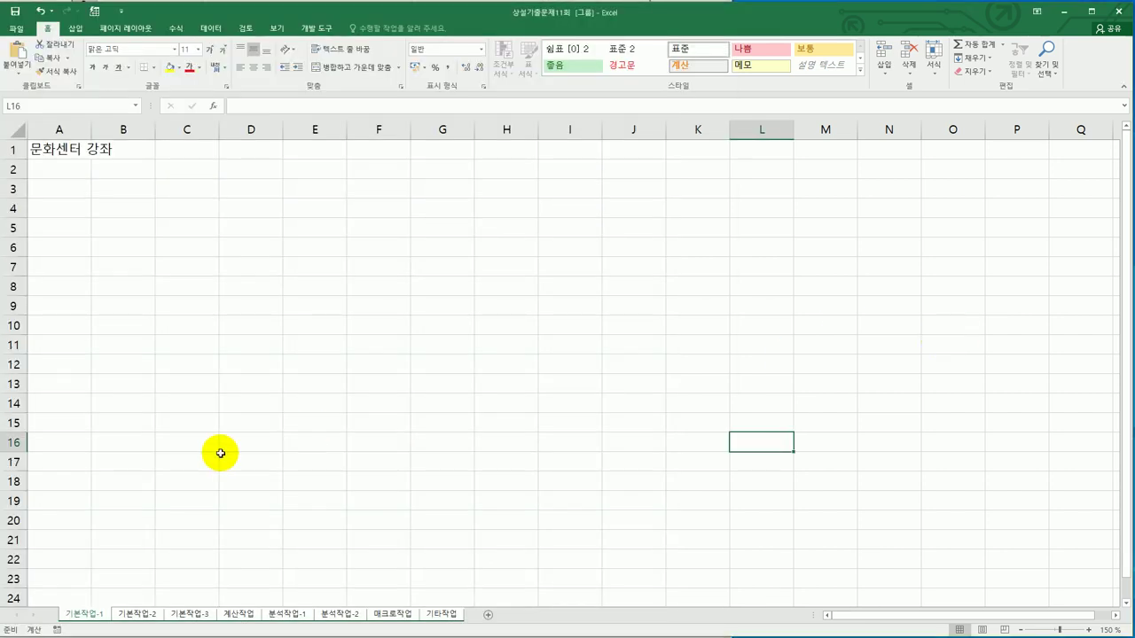
click(147, 613)
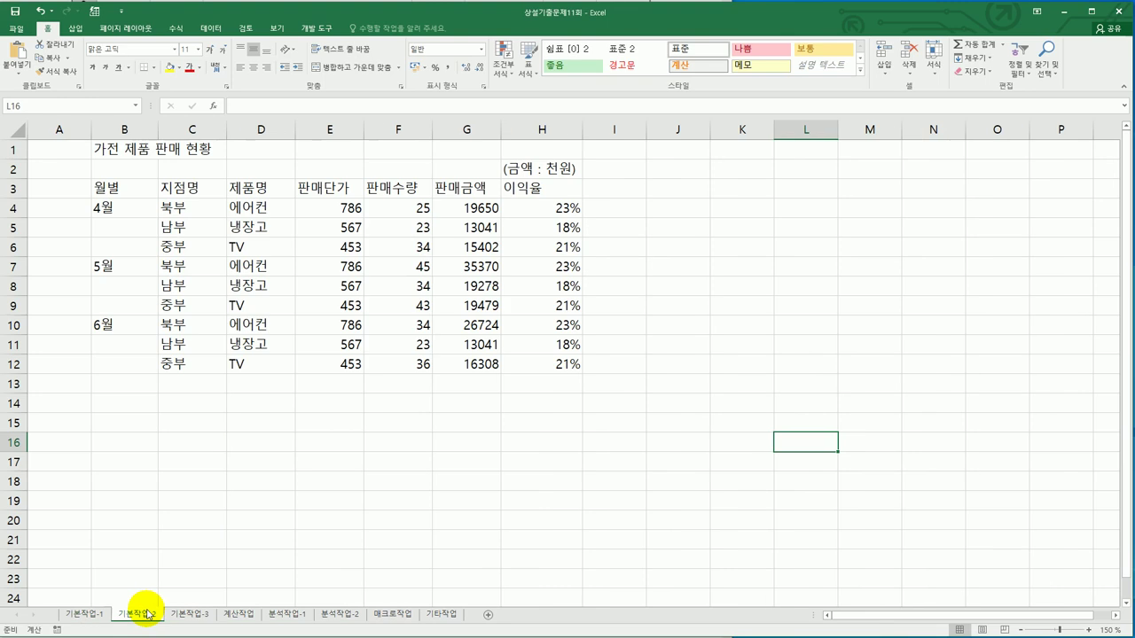
drag(122, 151, 551, 146)
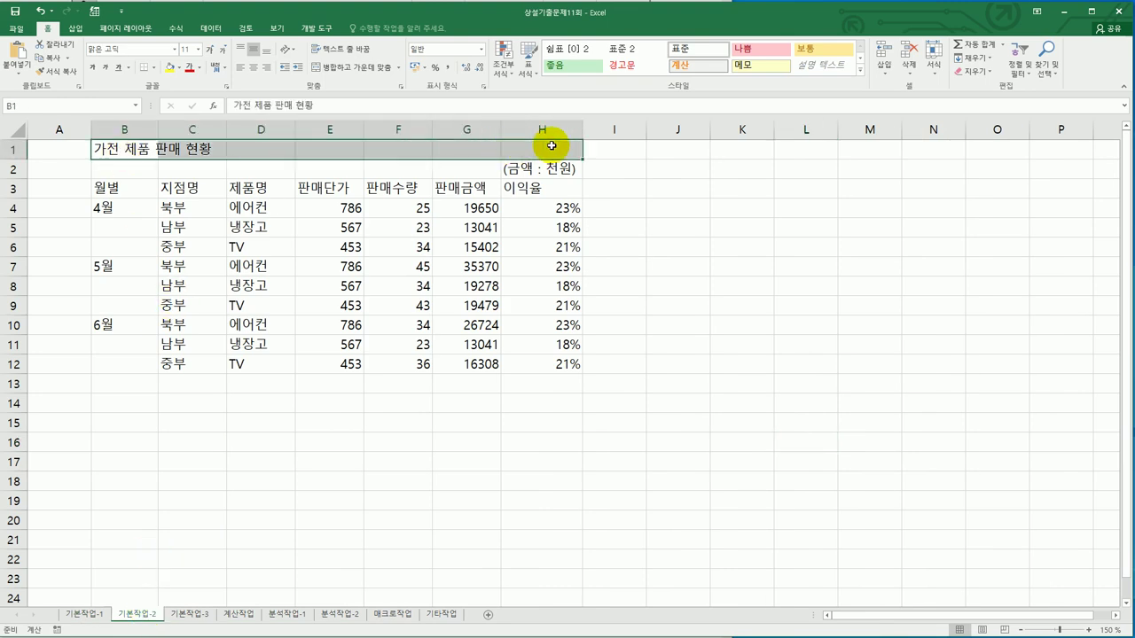
click(359, 70)
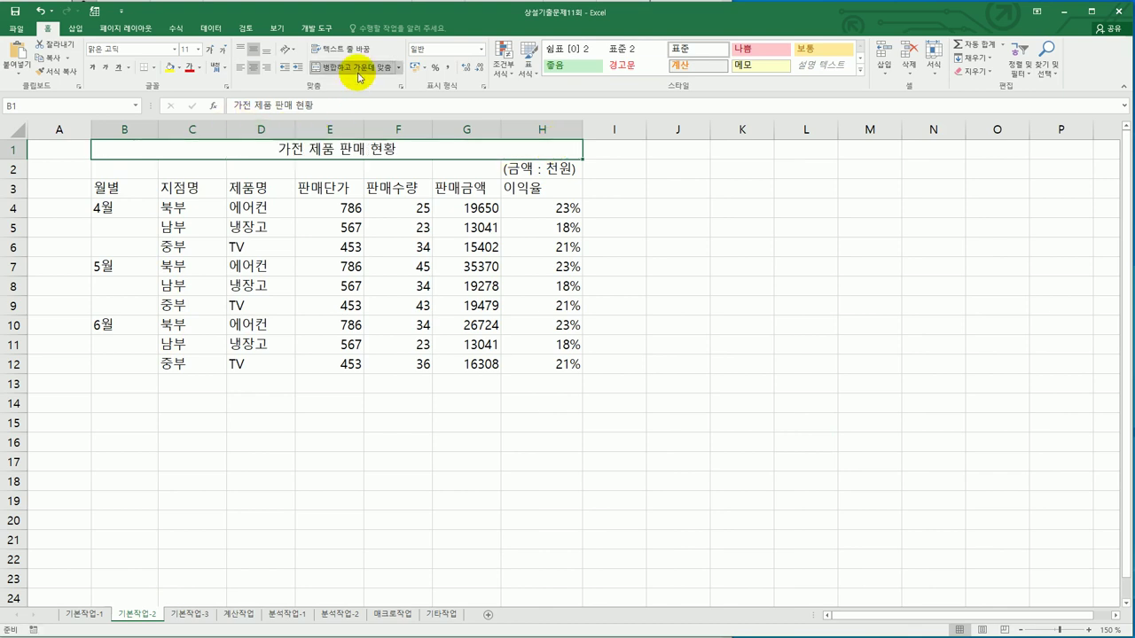
Set the merged title's font size to 20 and its font color to the standard purple.
click(200, 51)
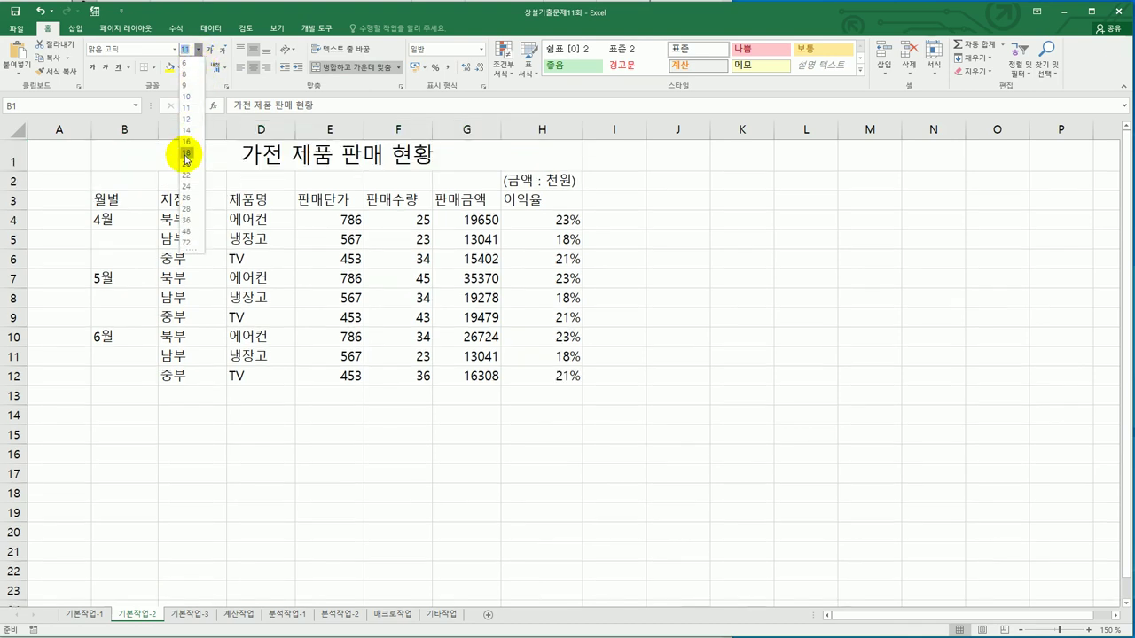
click(188, 165)
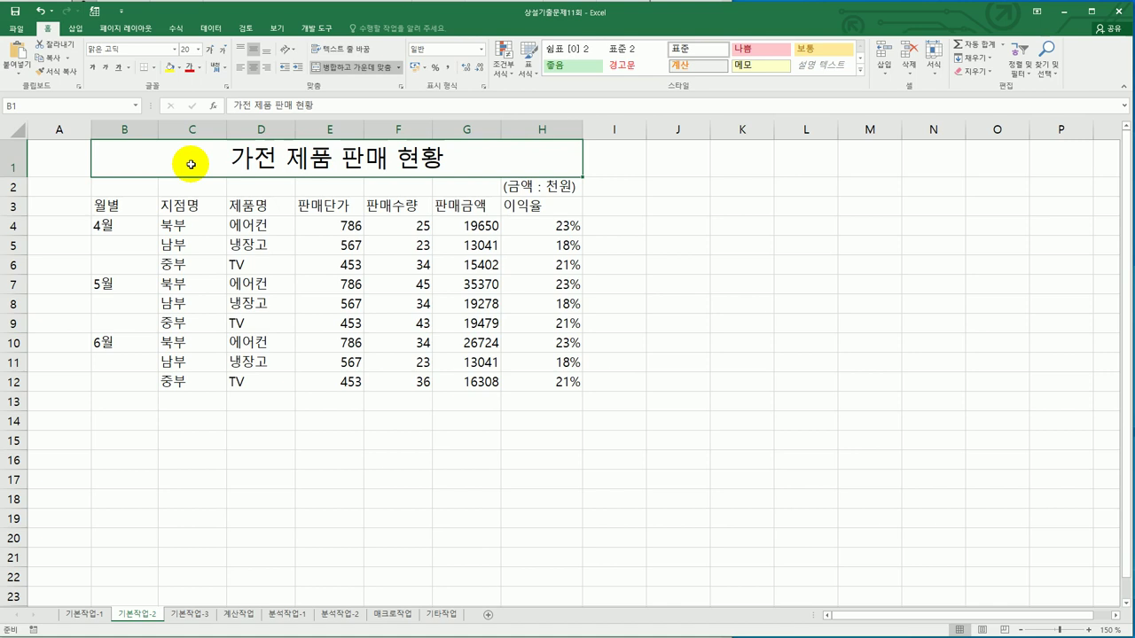
click(199, 67)
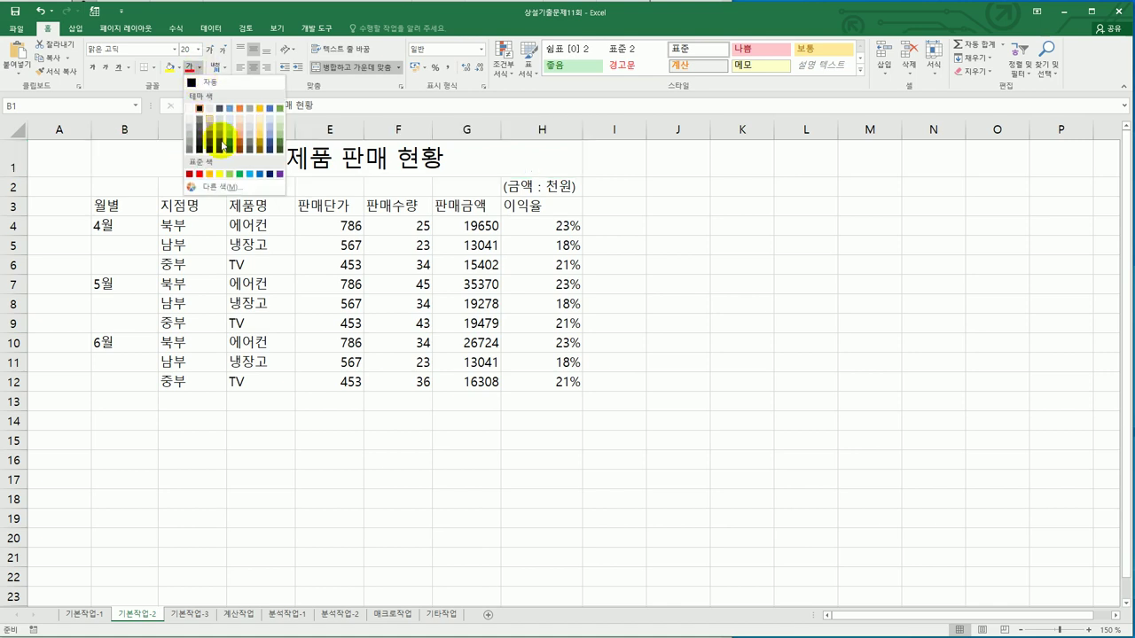
click(281, 176)
Merge and center each of the month ranges B4:B6, B7:B9 and B10:B12, and make them bold.
key(alt+Tab)
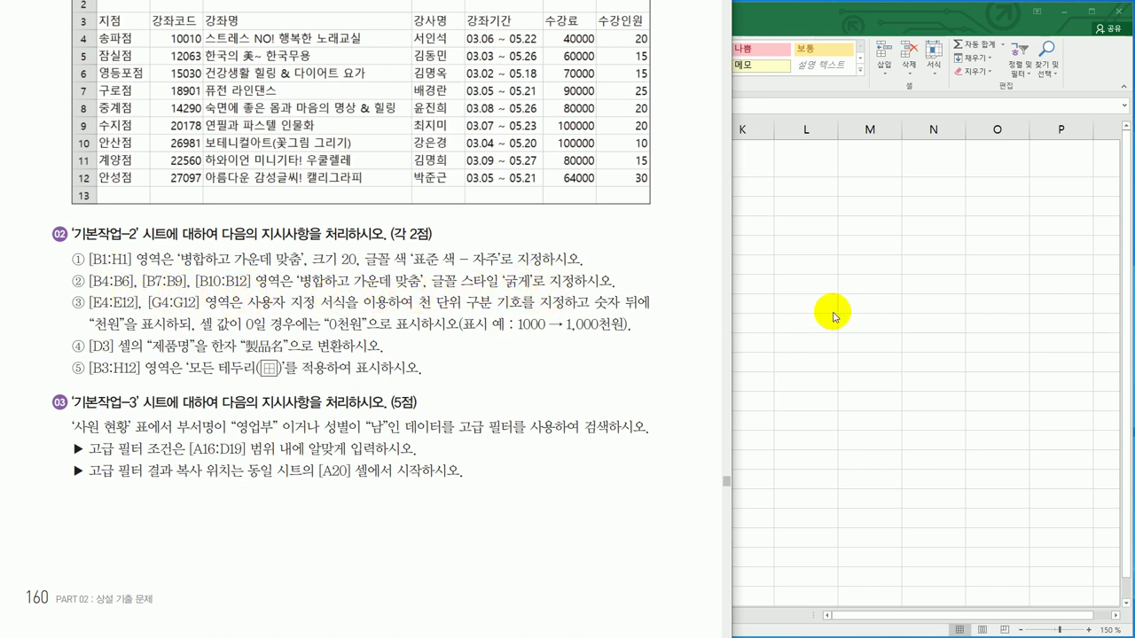
key(alt+Tab)
drag(141, 220, 132, 261)
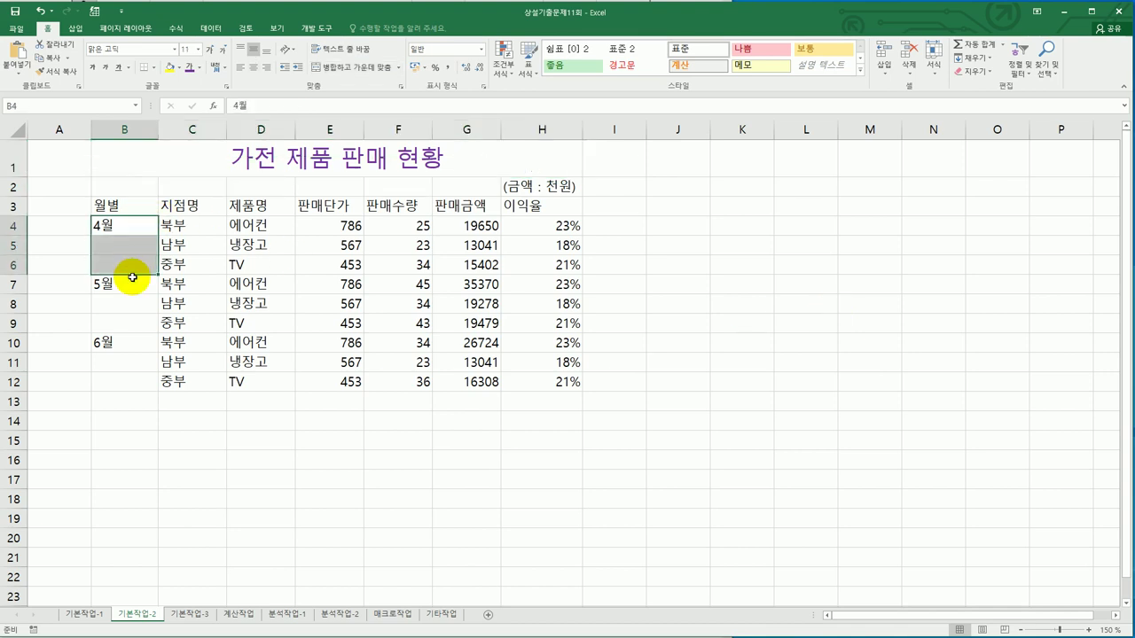
ctrl+click(134, 288)
drag(134, 288, 133, 381)
ctrl+click(133, 342)
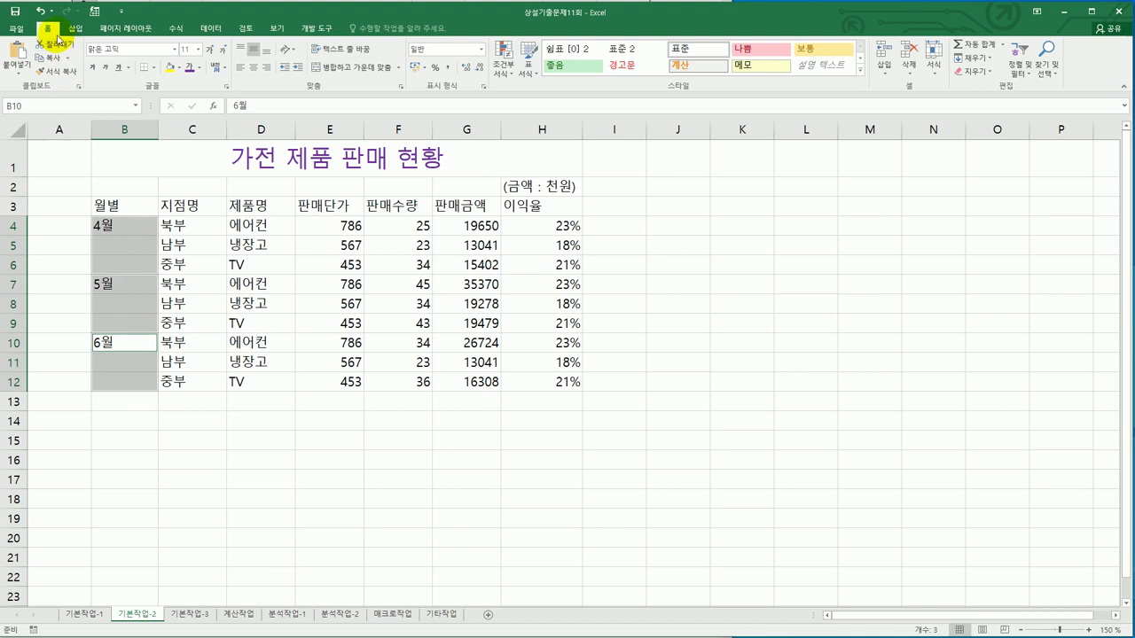
click(345, 71)
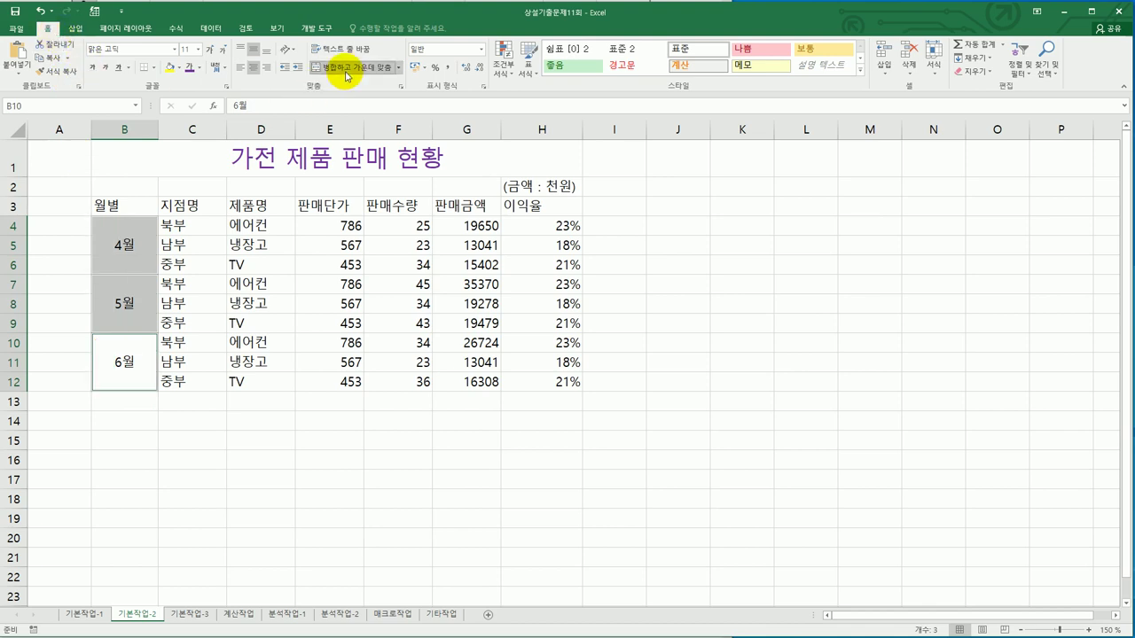
click(94, 67)
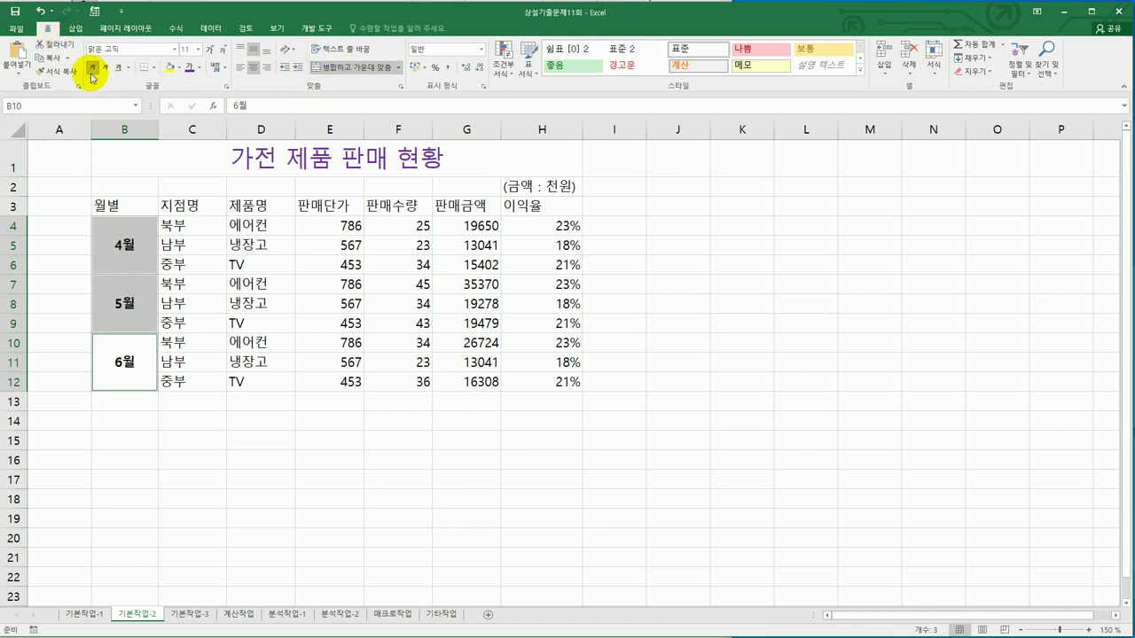
Apply the custom number format #,##0"천원" to the ranges E4:E12 and G4:G12.
key(alt+Tab)
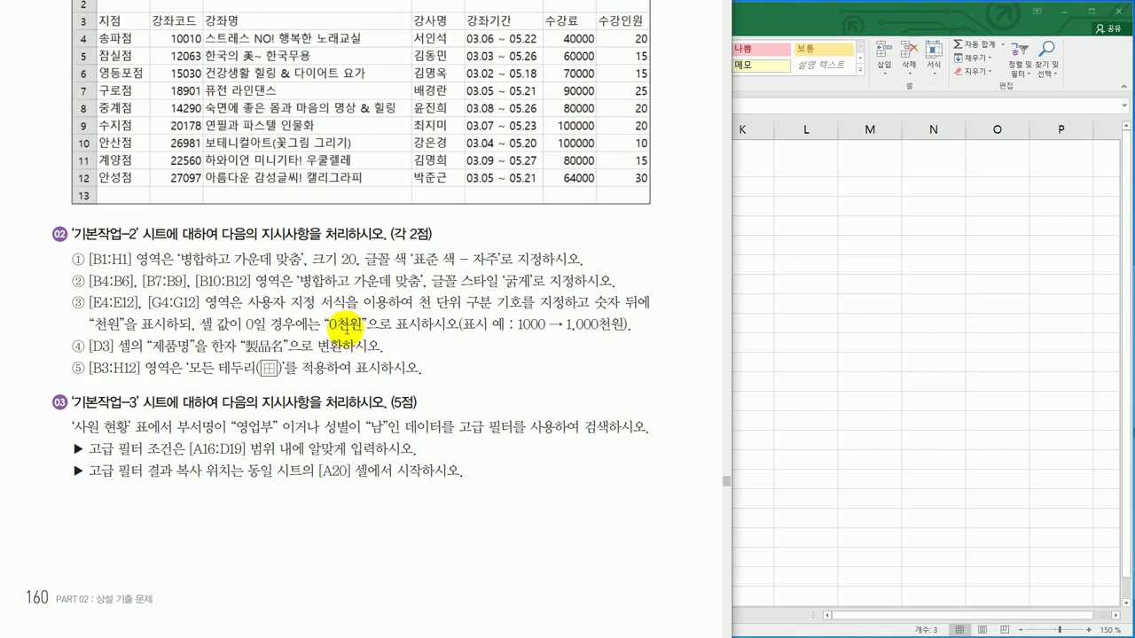
click(818, 267)
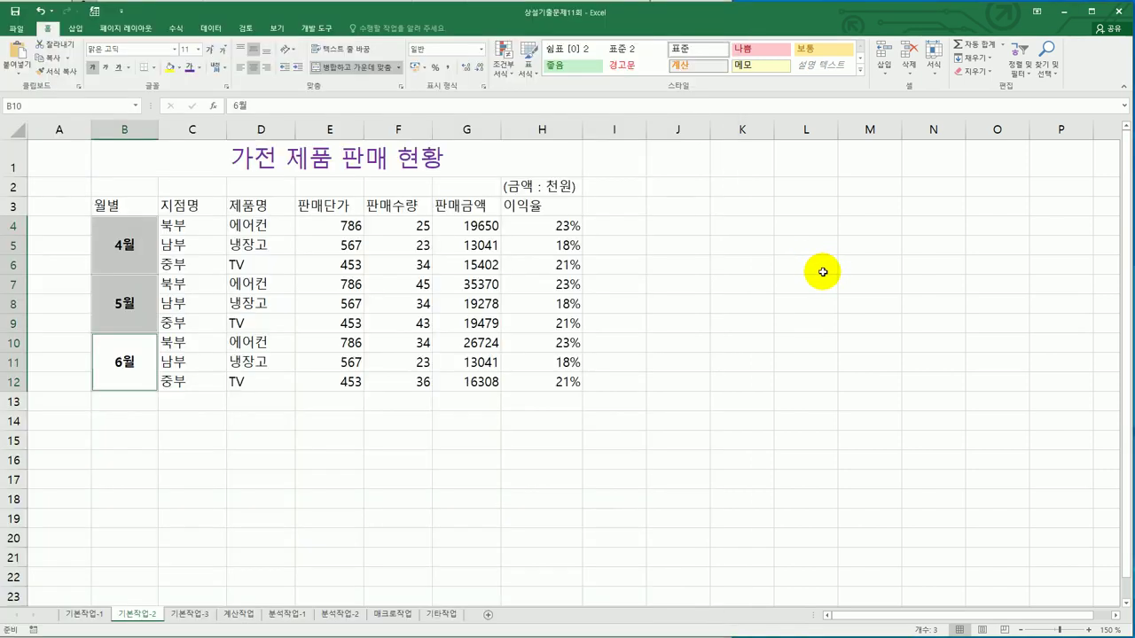
drag(344, 223, 342, 378)
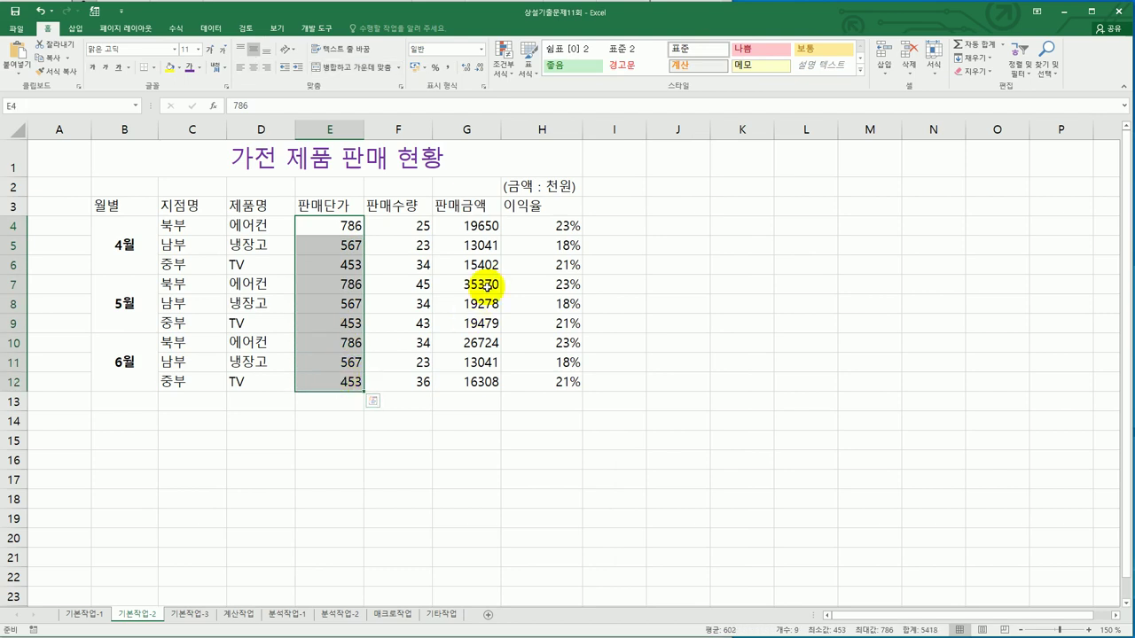
ctrl+drag(479, 226, 477, 381)
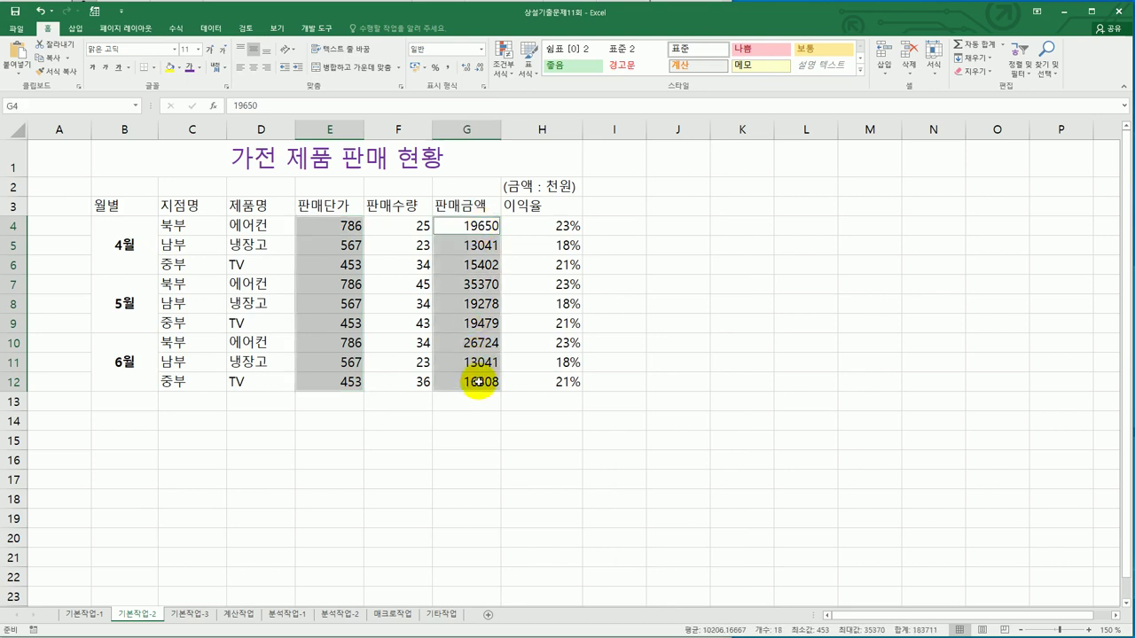
right_click(469, 252)
click(496, 463)
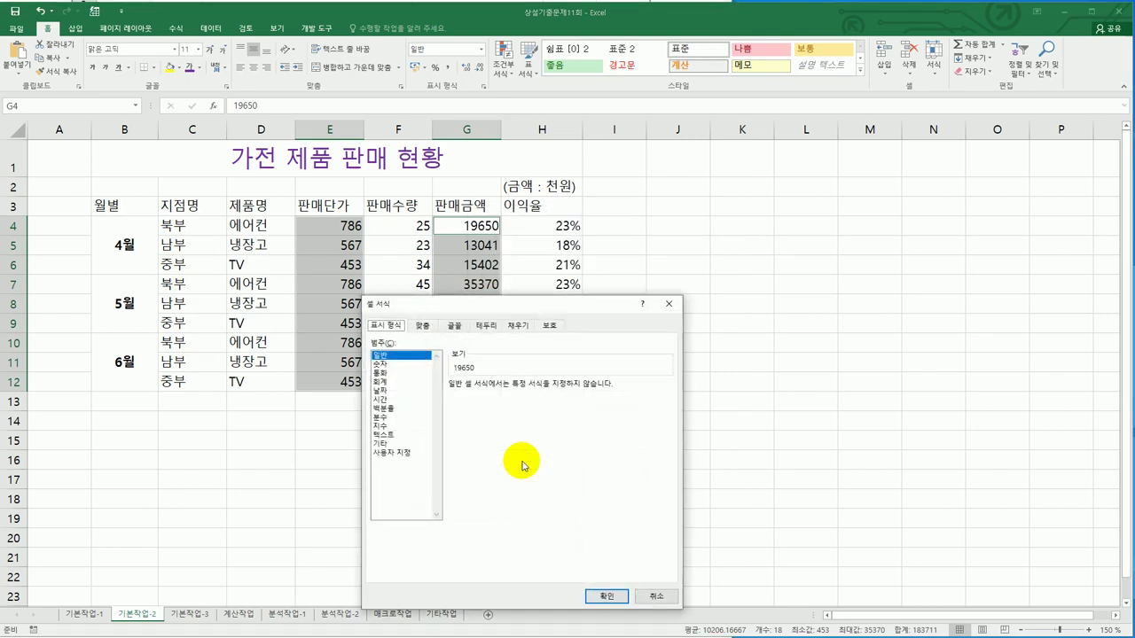
drag(532, 304, 826, 187)
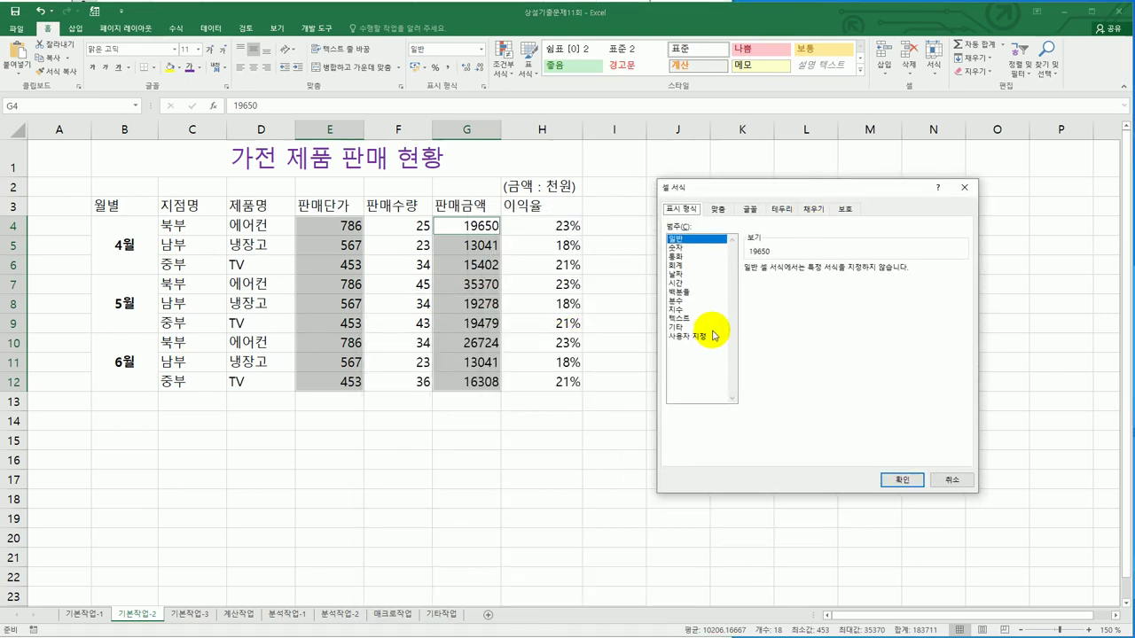
click(701, 336)
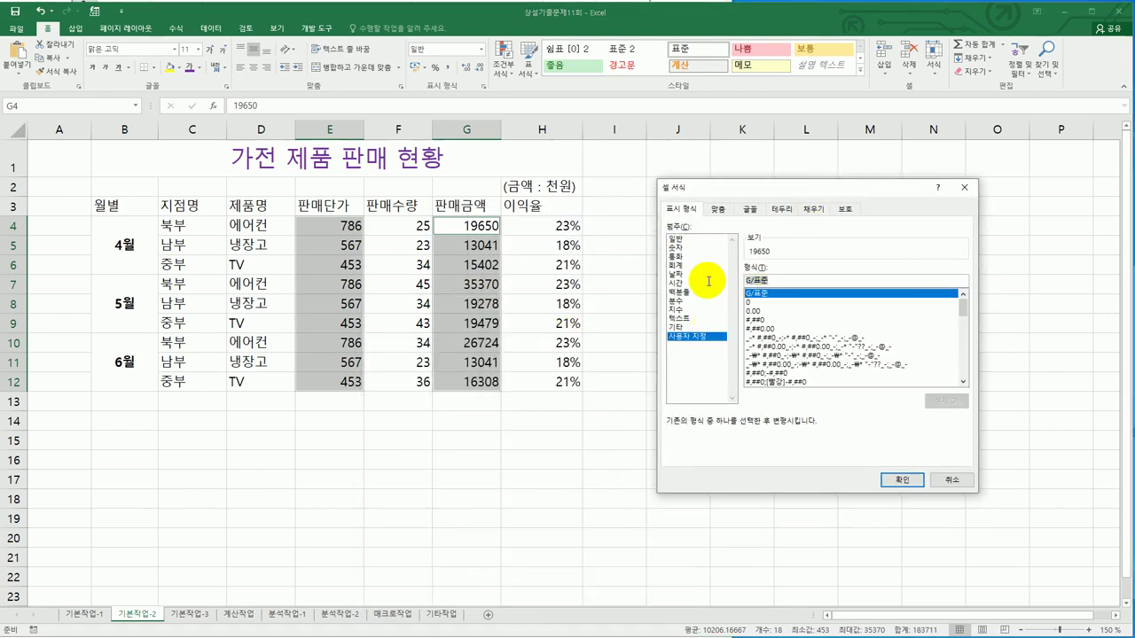
text(#)
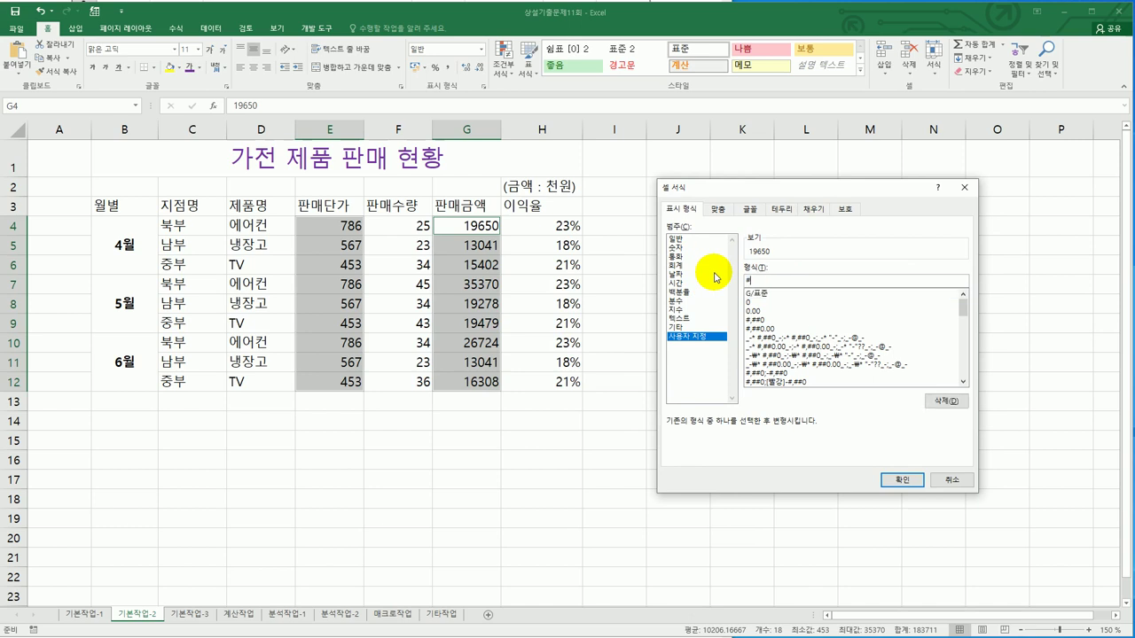
text(,##0)
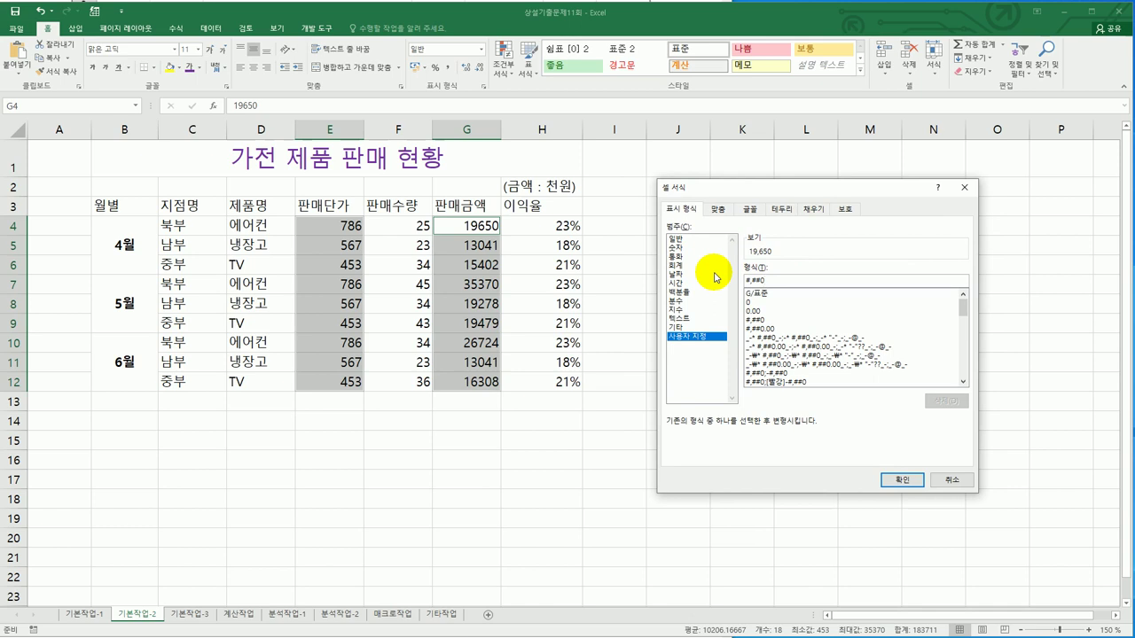
text("천원")
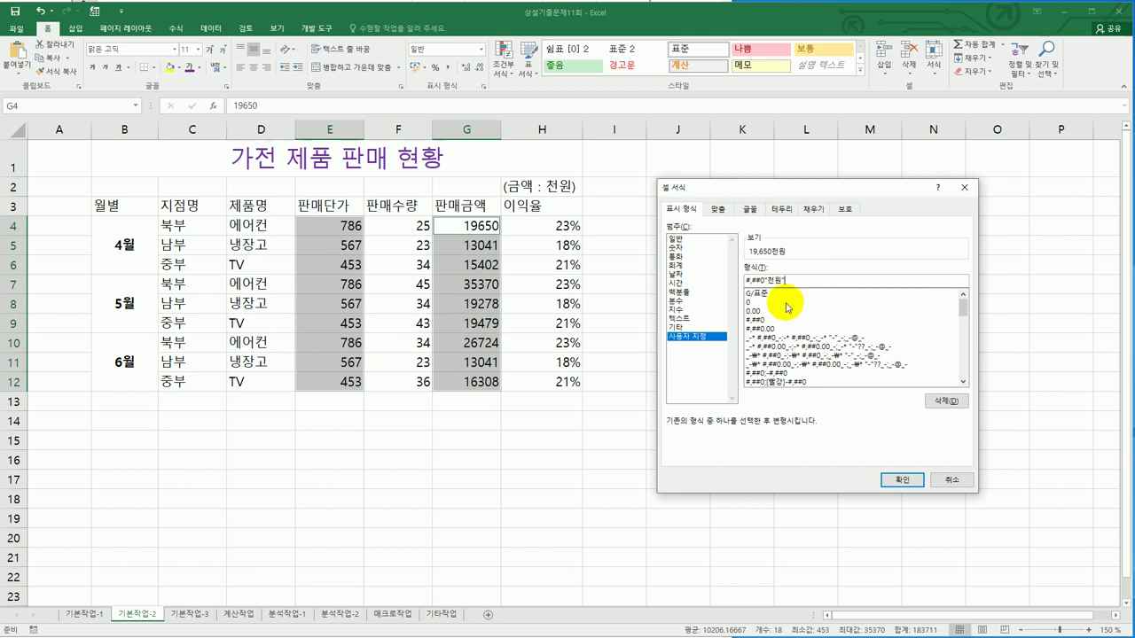
click(904, 480)
click(485, 384)
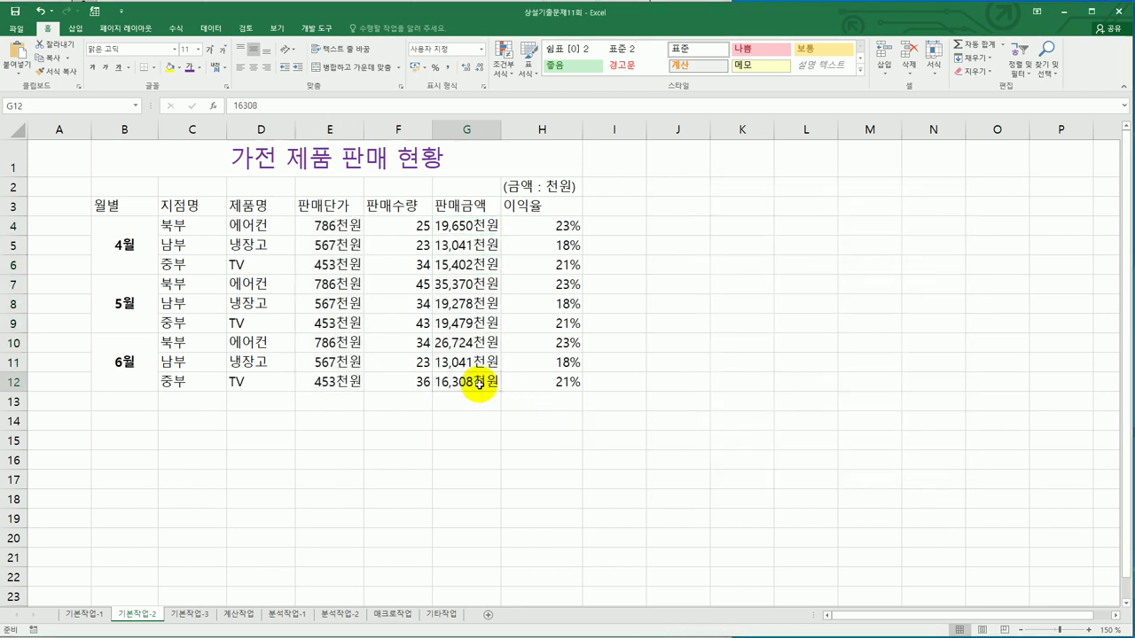
Convert the heading 제품명 in cell D3 to the Hanja 製品名.
key(alt+Tab)
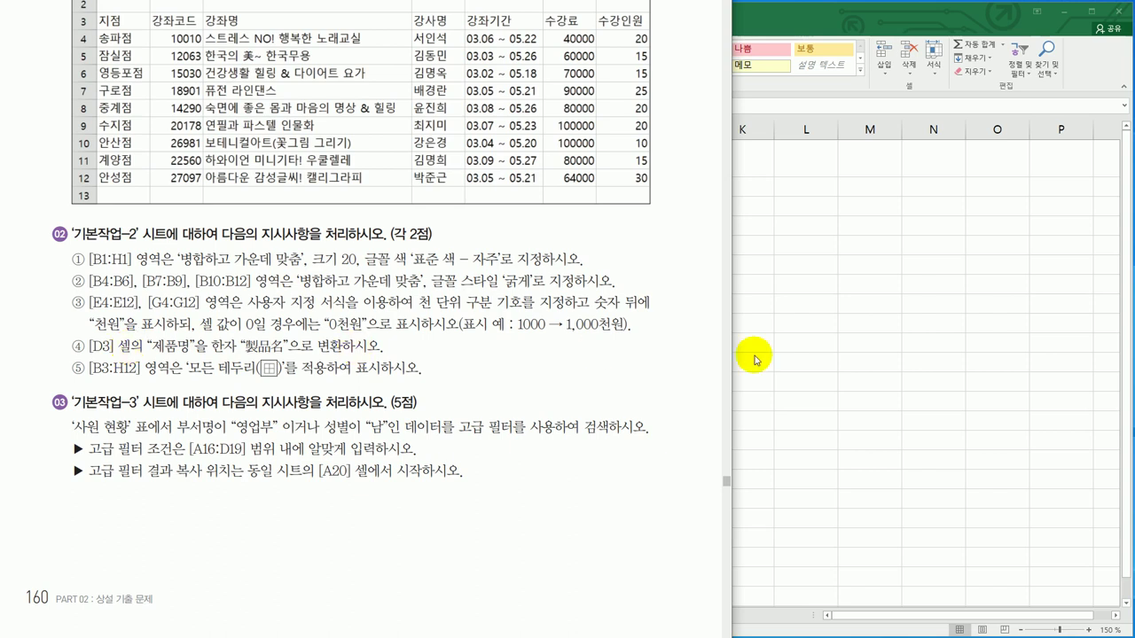
key(alt+Tab)
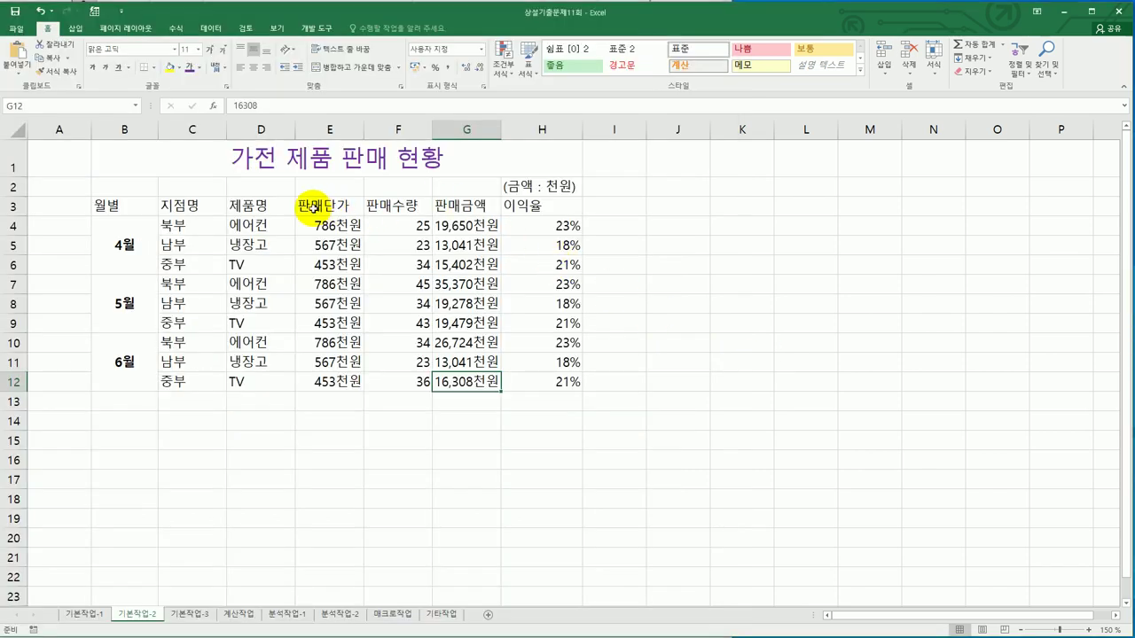
click(275, 205)
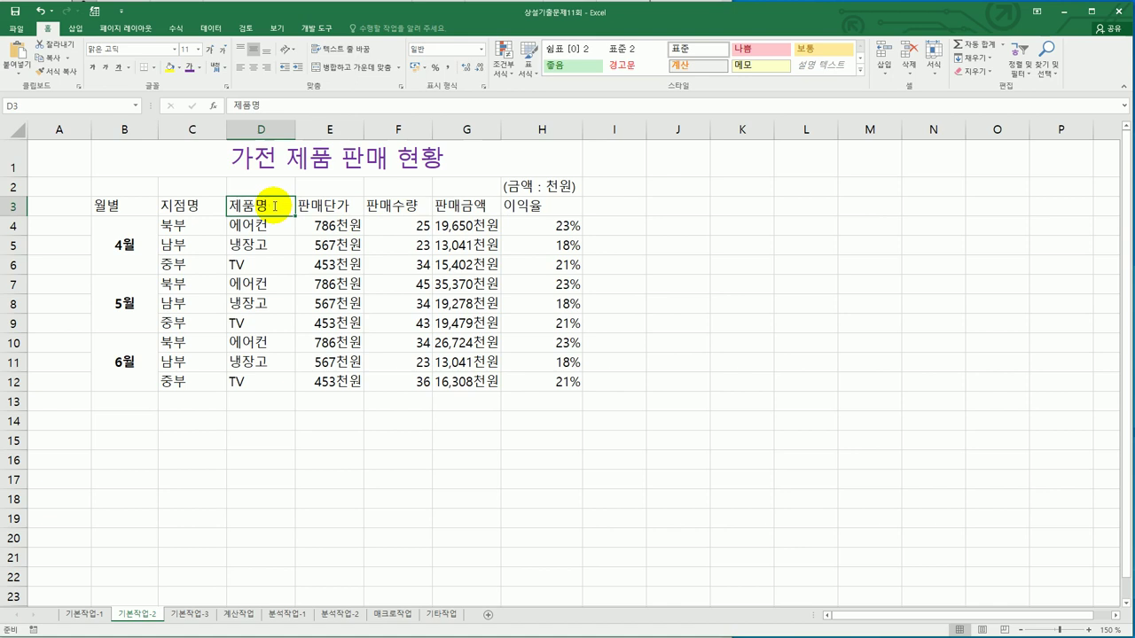
double_click(275, 206)
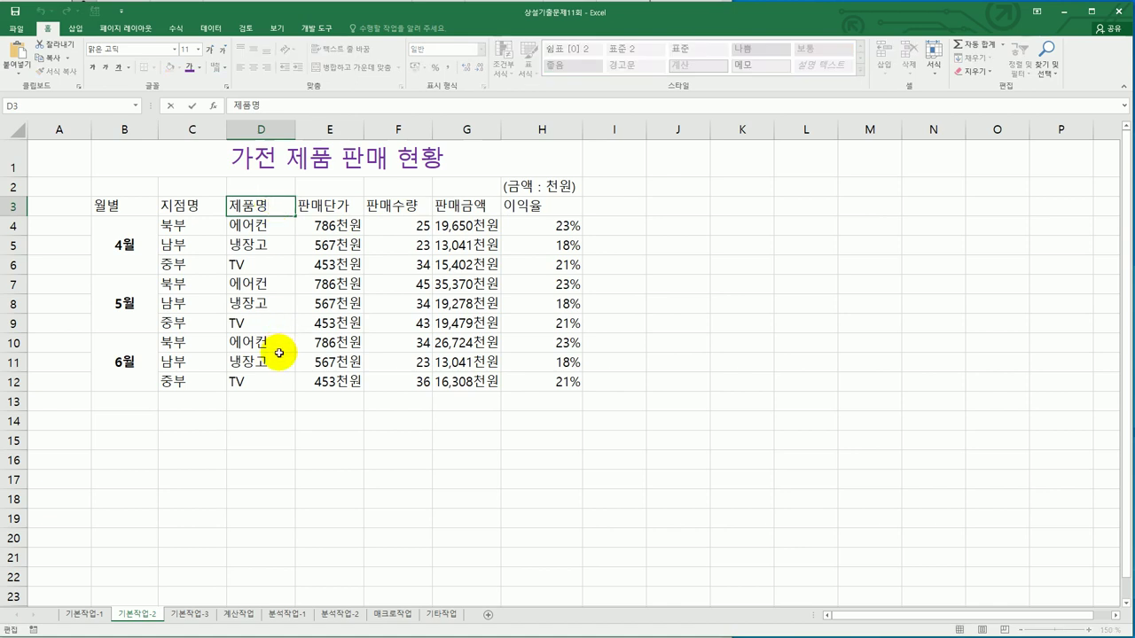
key(Hangul_Hanja)
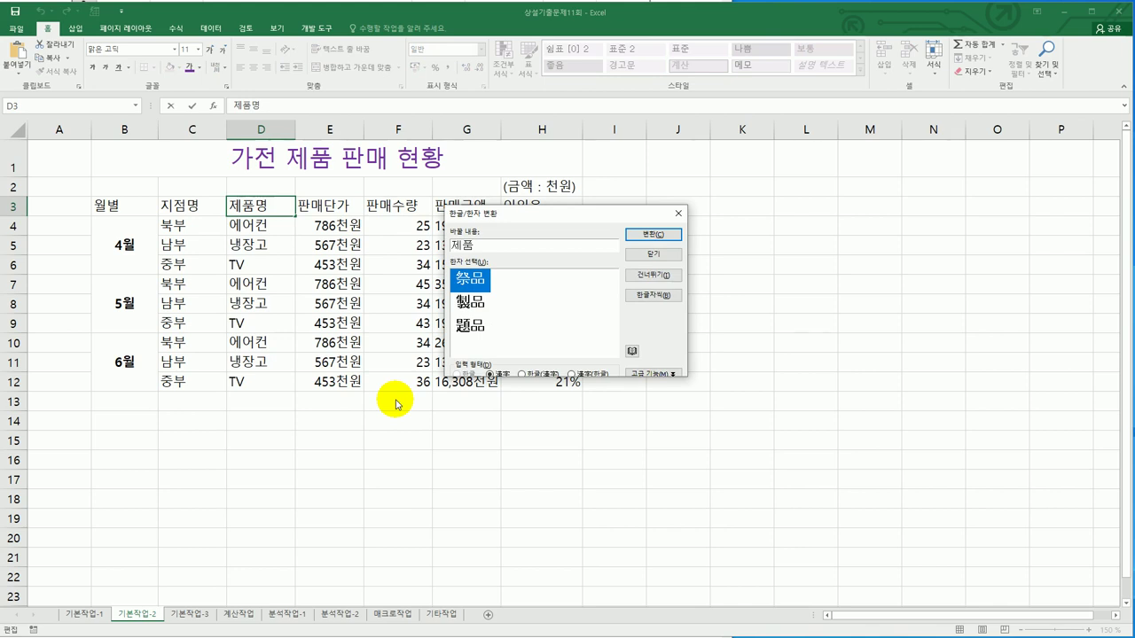
click(474, 312)
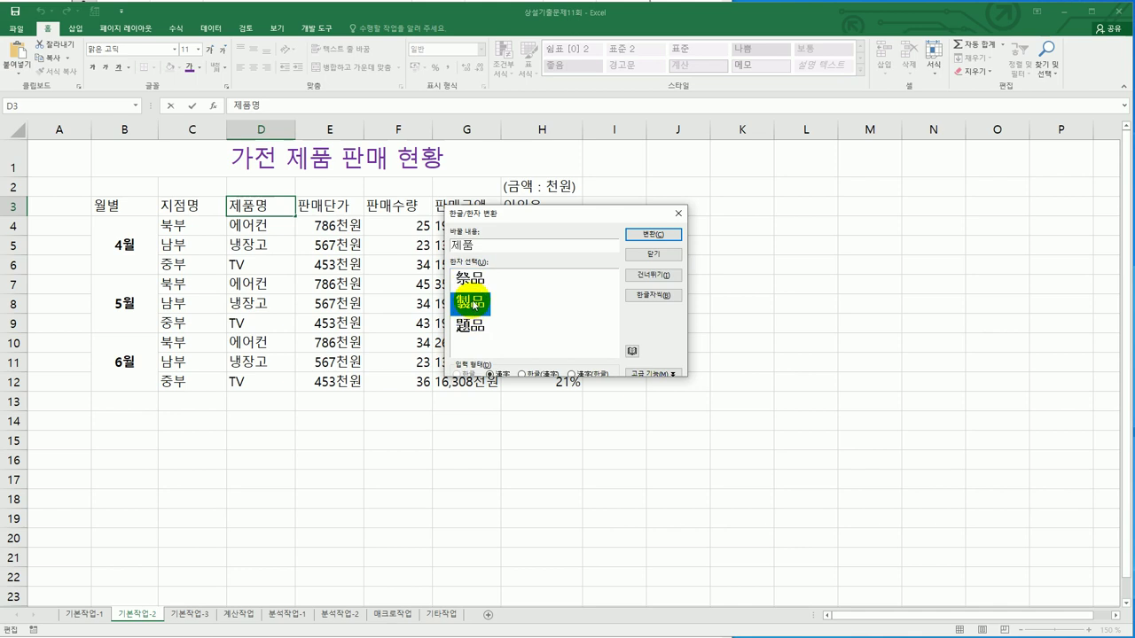
click(676, 236)
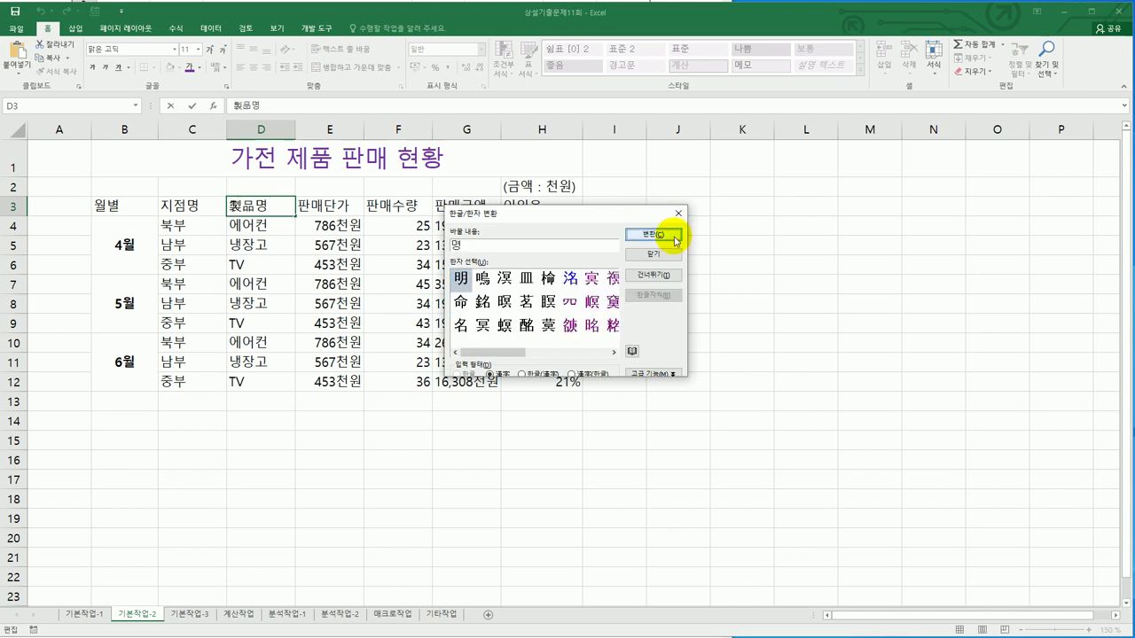
click(461, 326)
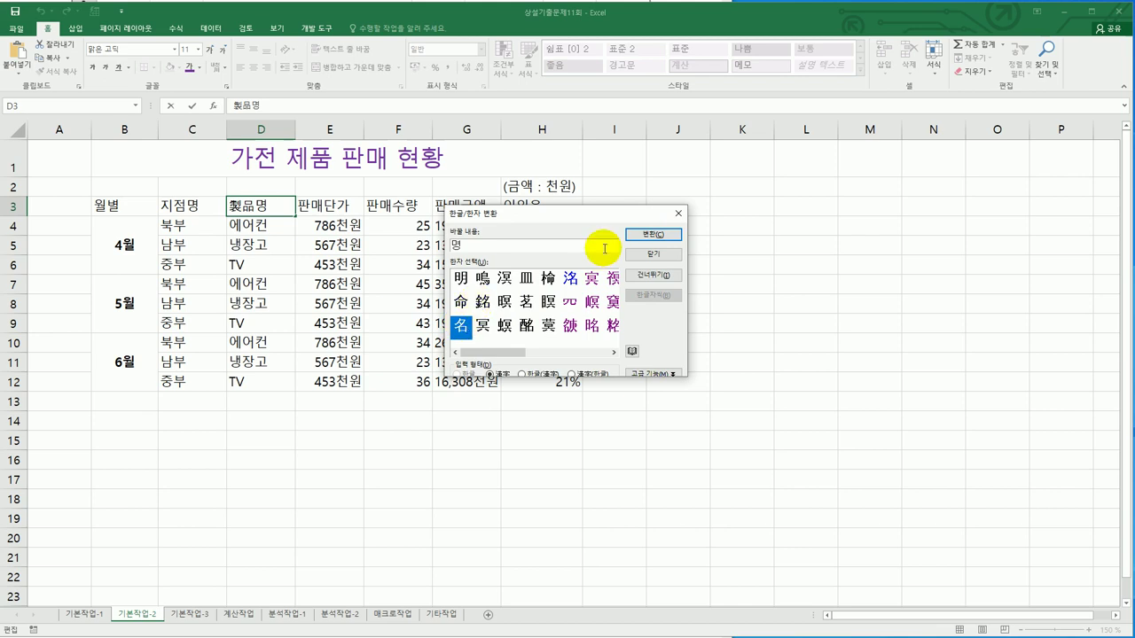
click(653, 235)
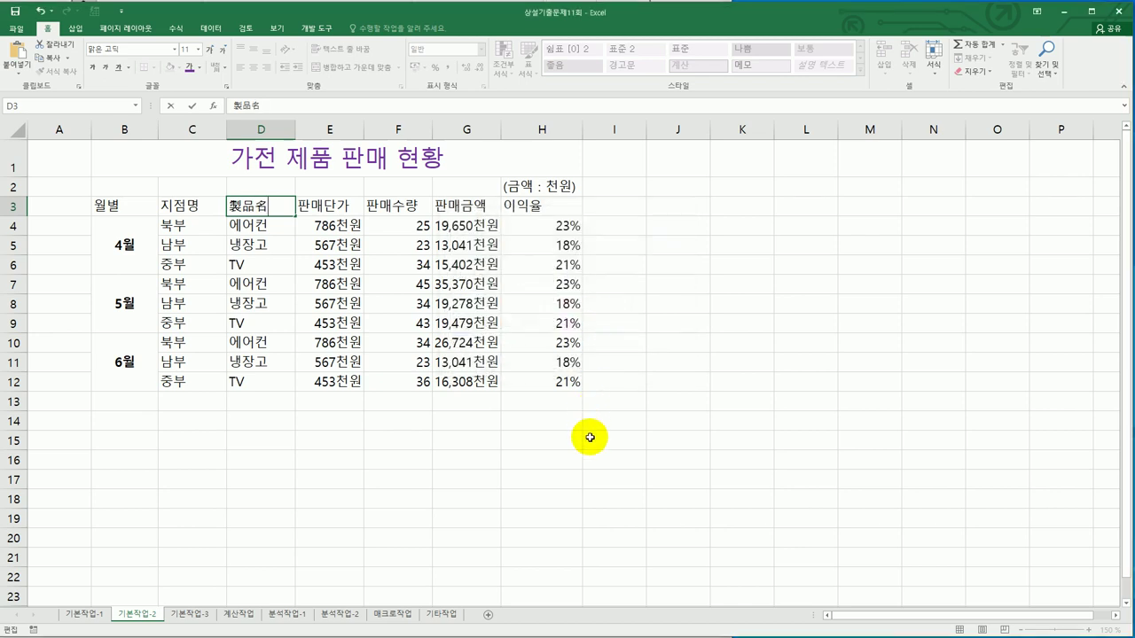
click(303, 459)
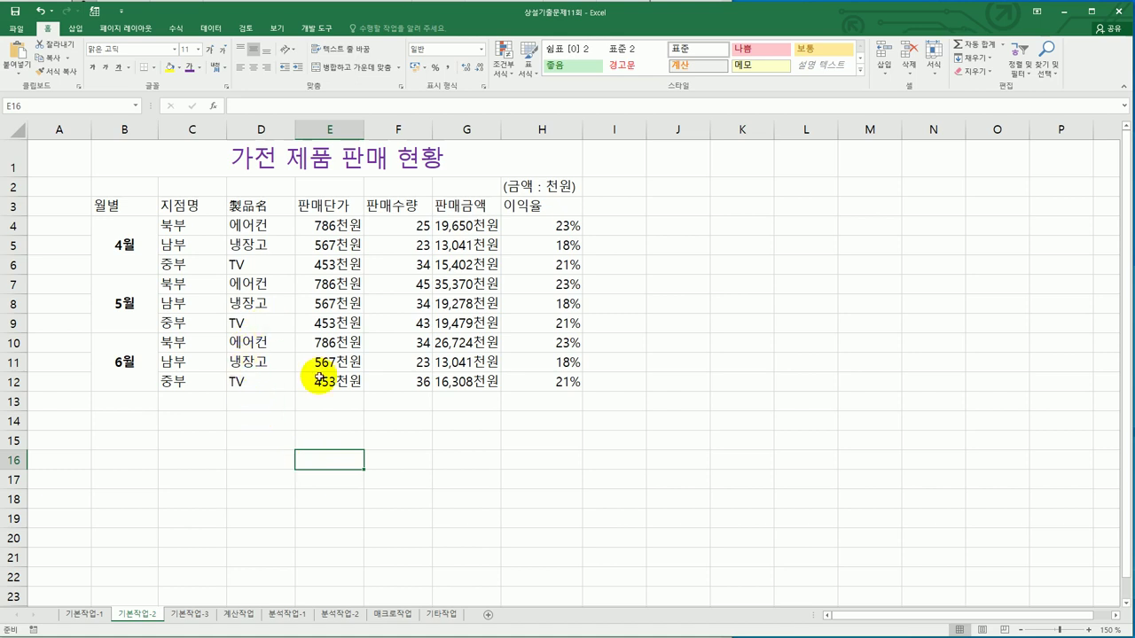
Check the border instruction and apply all borders to the range B3:H12.
key(alt+Tab)
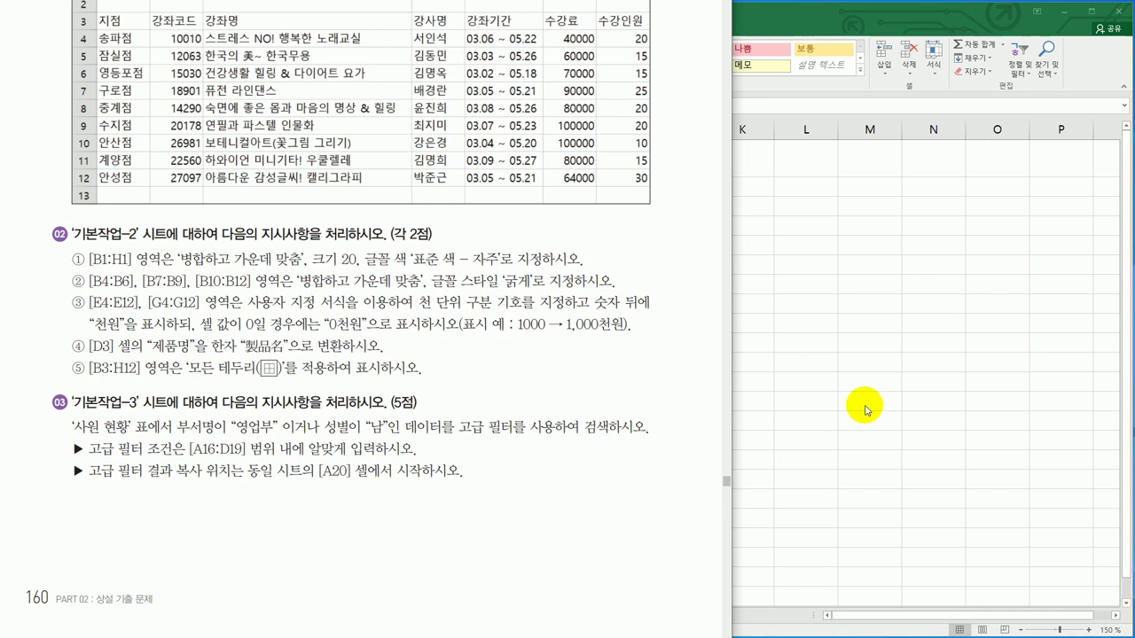
key(alt+Tab)
drag(109, 205, 547, 379)
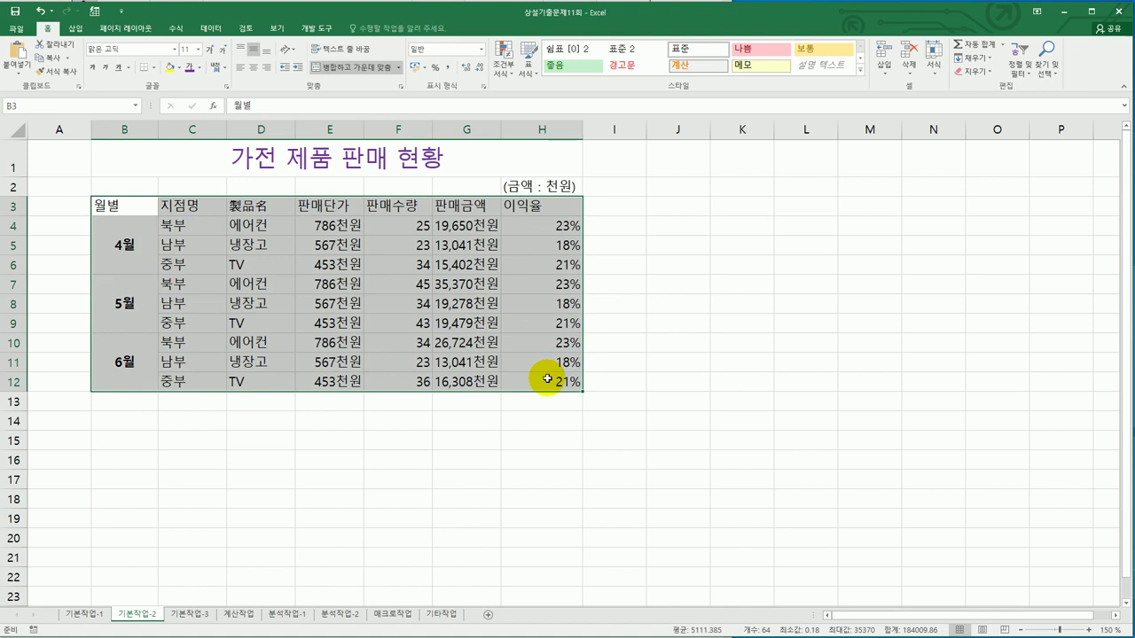
click(157, 71)
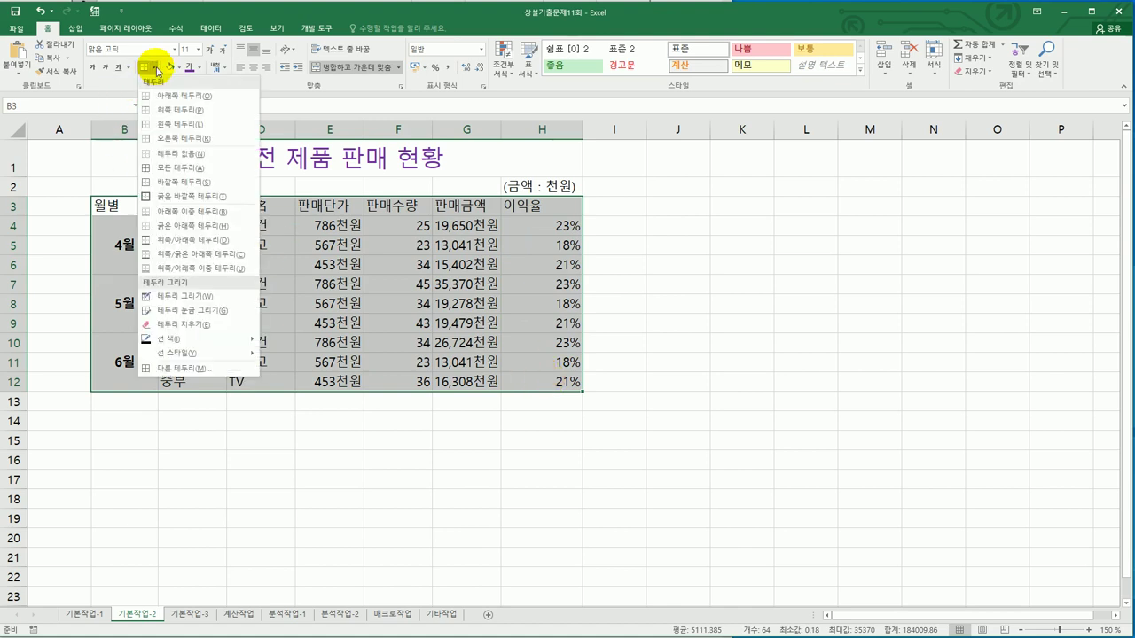
click(175, 170)
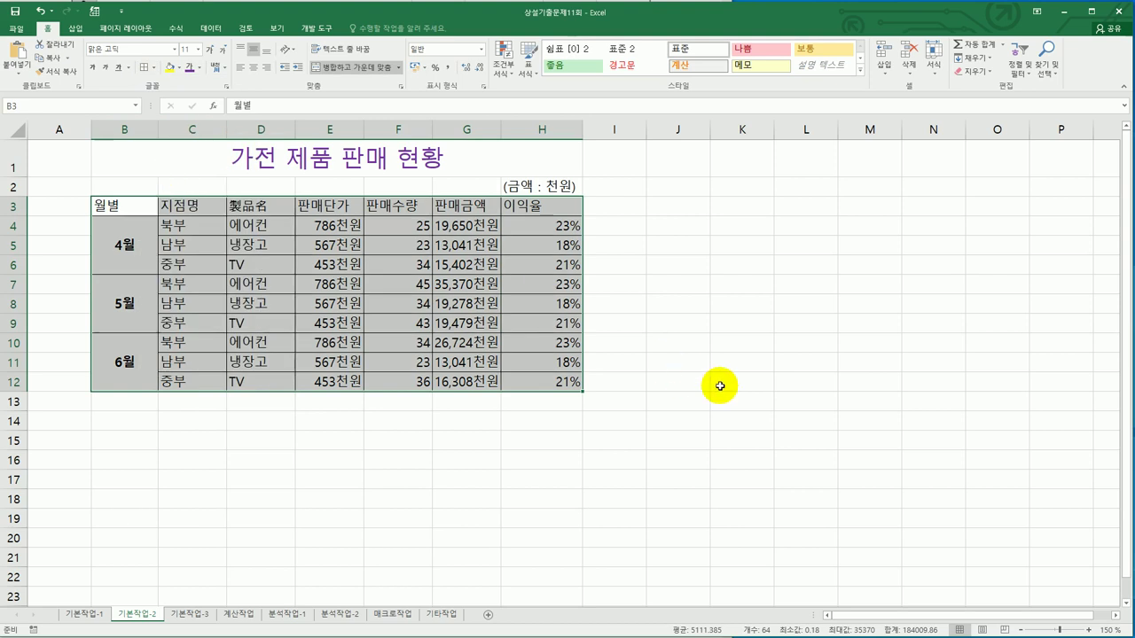
click(720, 387)
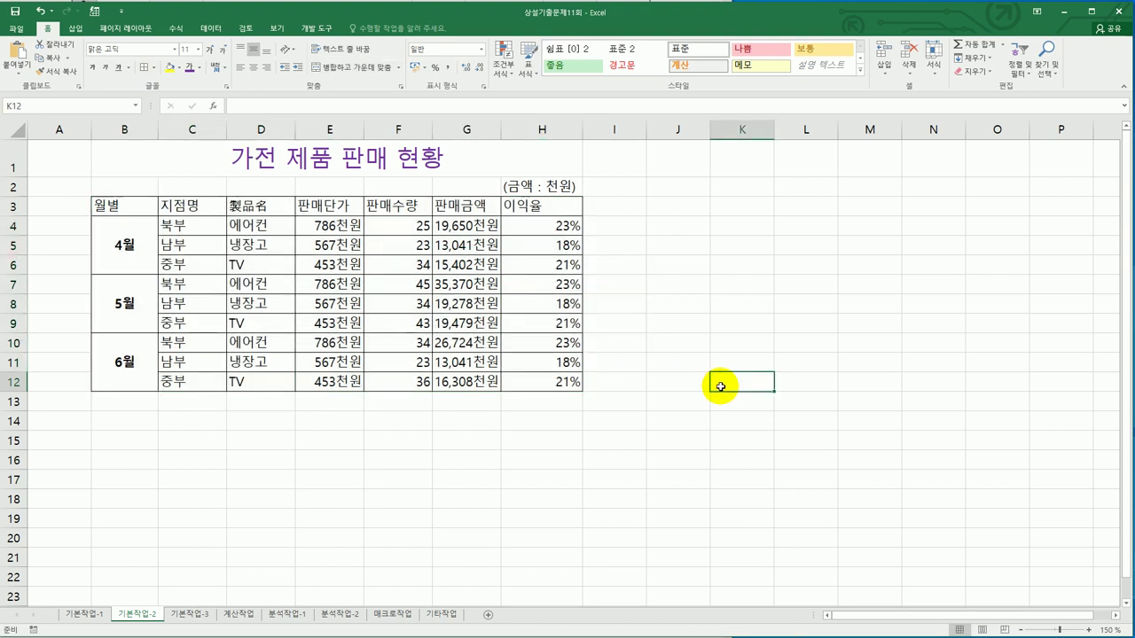
On the 기본작업-3 sheet, copy the 부서명 and 성별 headings with their first values, 영업부 and 남, to A16.
key(alt+Tab)
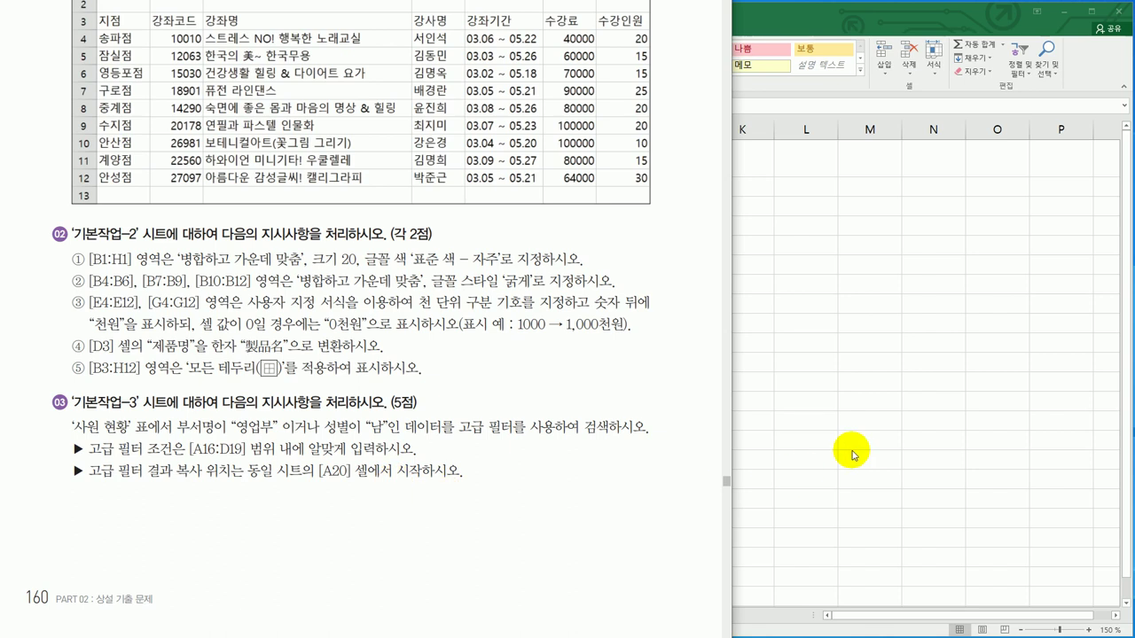
key(alt+Tab)
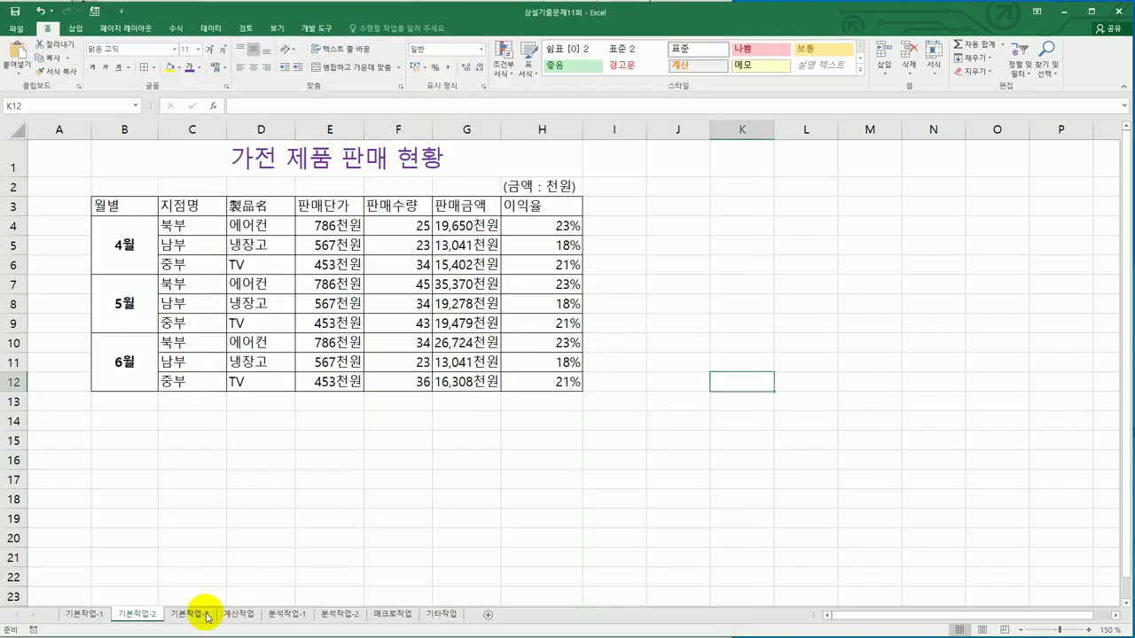
click(189, 614)
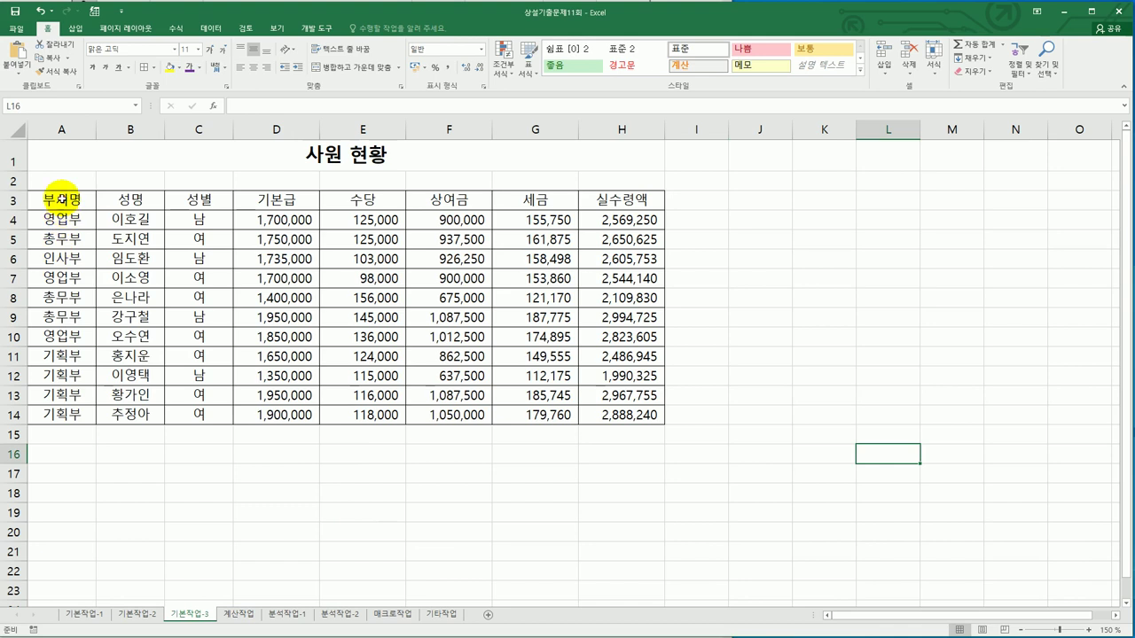
click(62, 203)
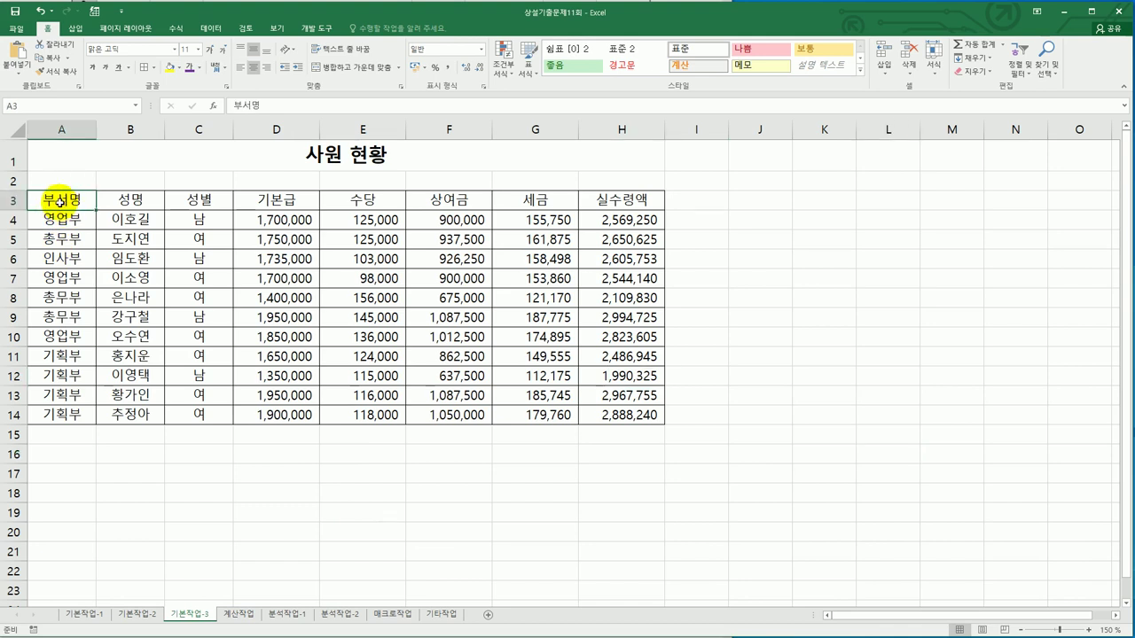
drag(58, 203, 58, 216)
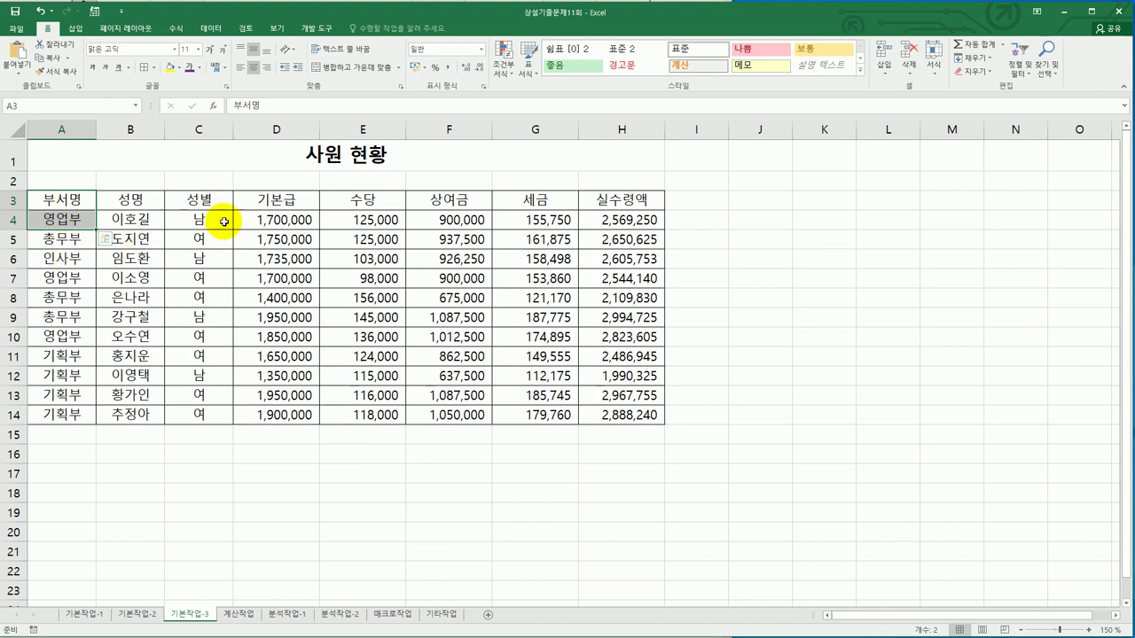
drag(222, 201, 226, 217)
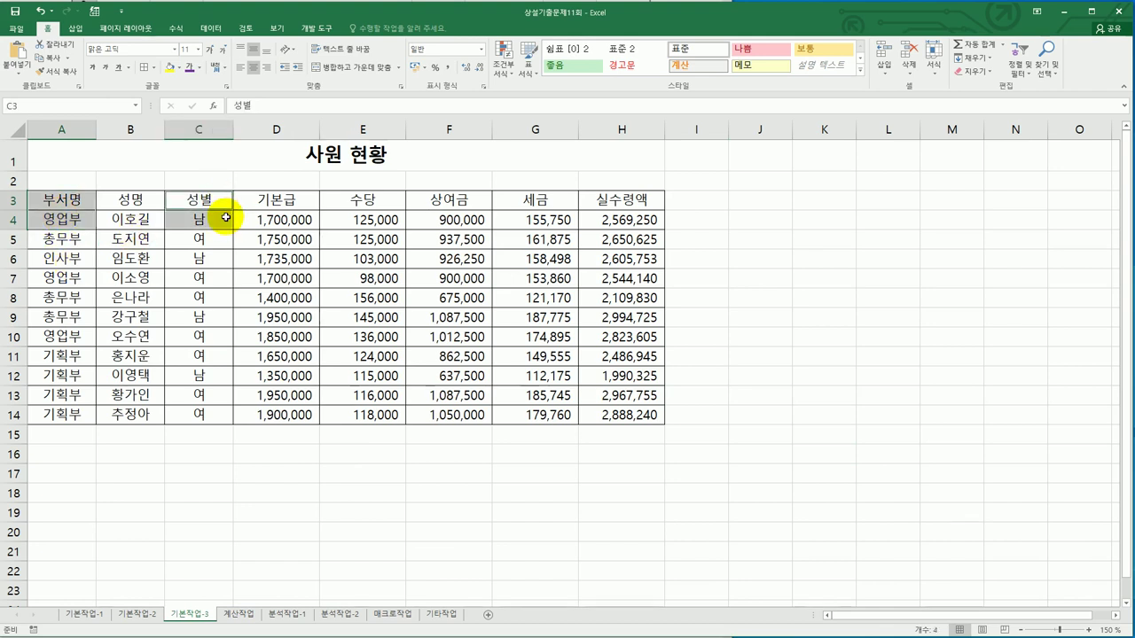
key(ctrl+c)
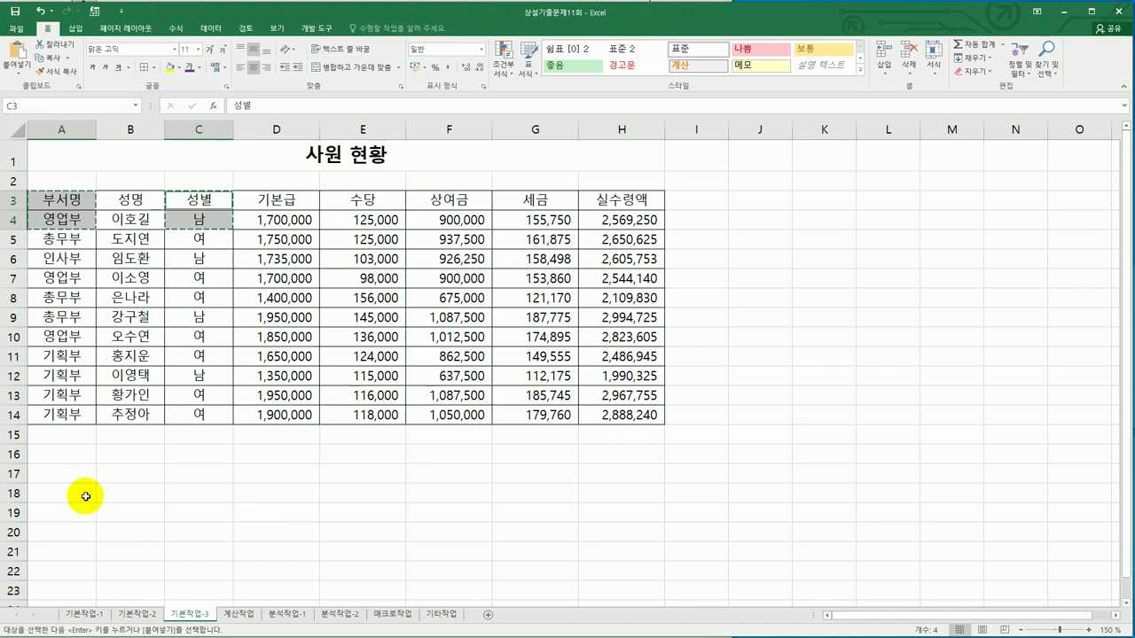
click(67, 455)
key(ctrl+v)
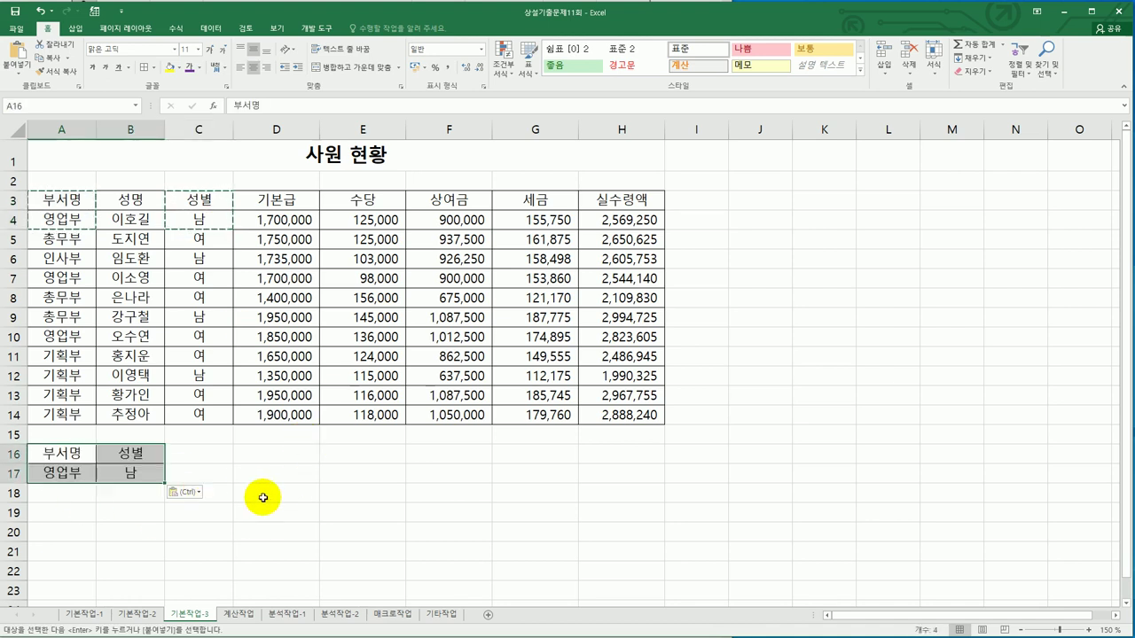
Move the 남 criterion from B17 to B18 so that it forms an OR condition with 영업부.
click(263, 498)
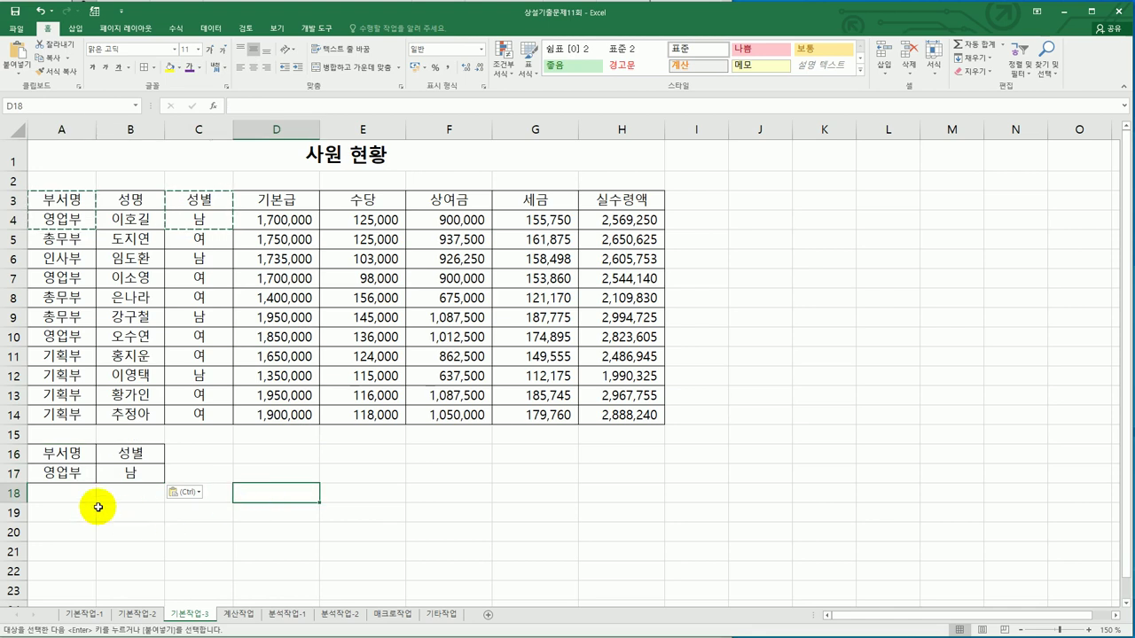
click(85, 475)
click(130, 475)
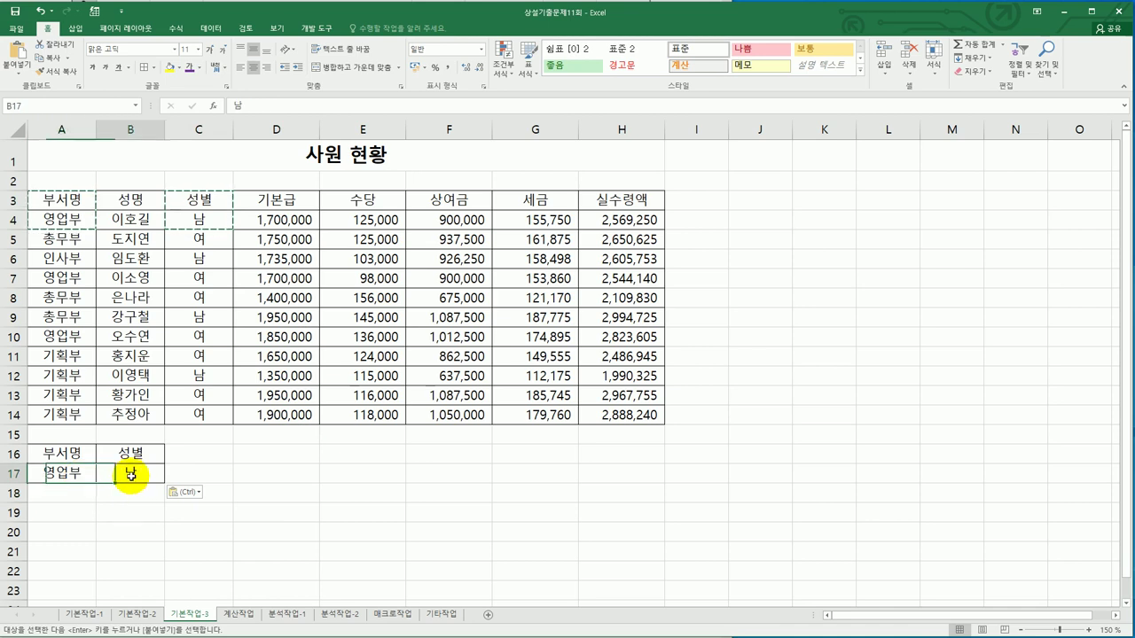
drag(130, 483, 135, 496)
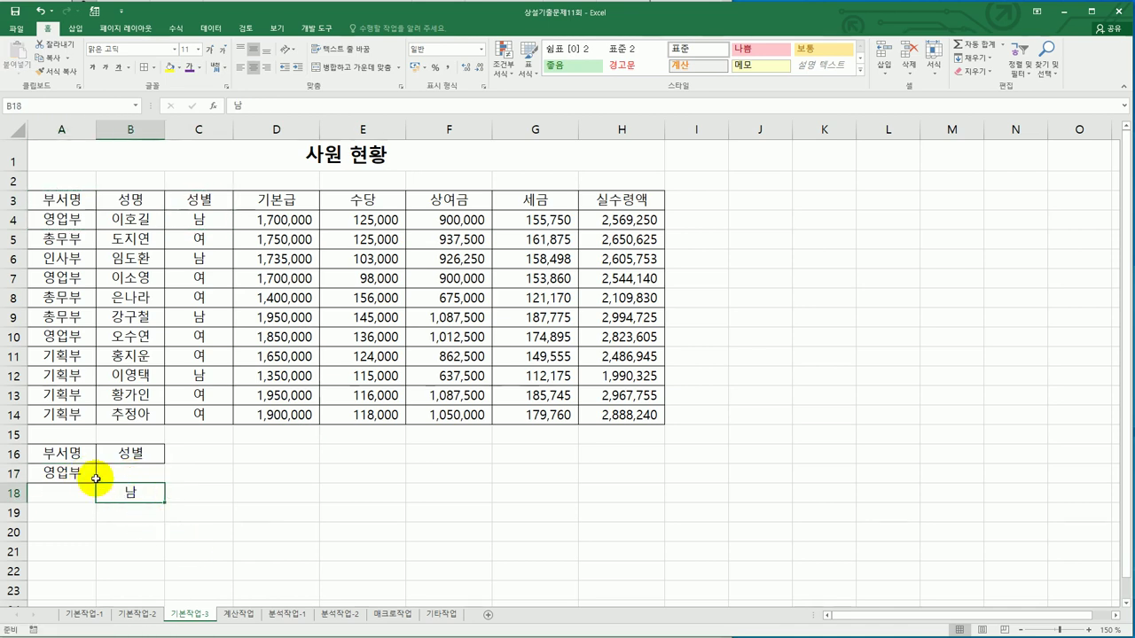
drag(52, 453, 103, 495)
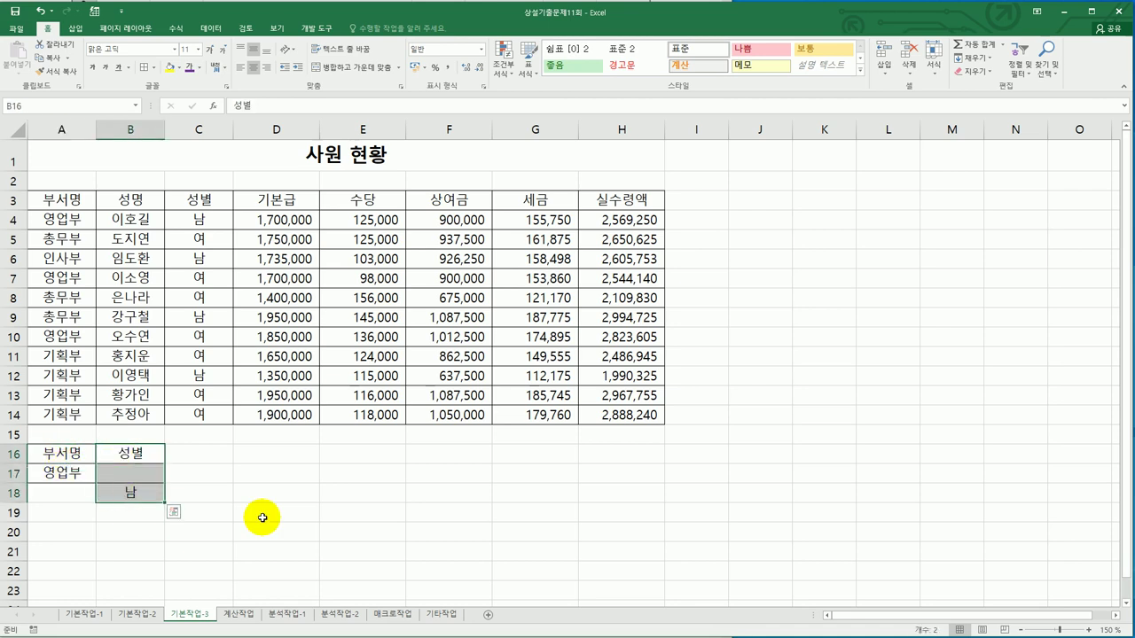
click(262, 517)
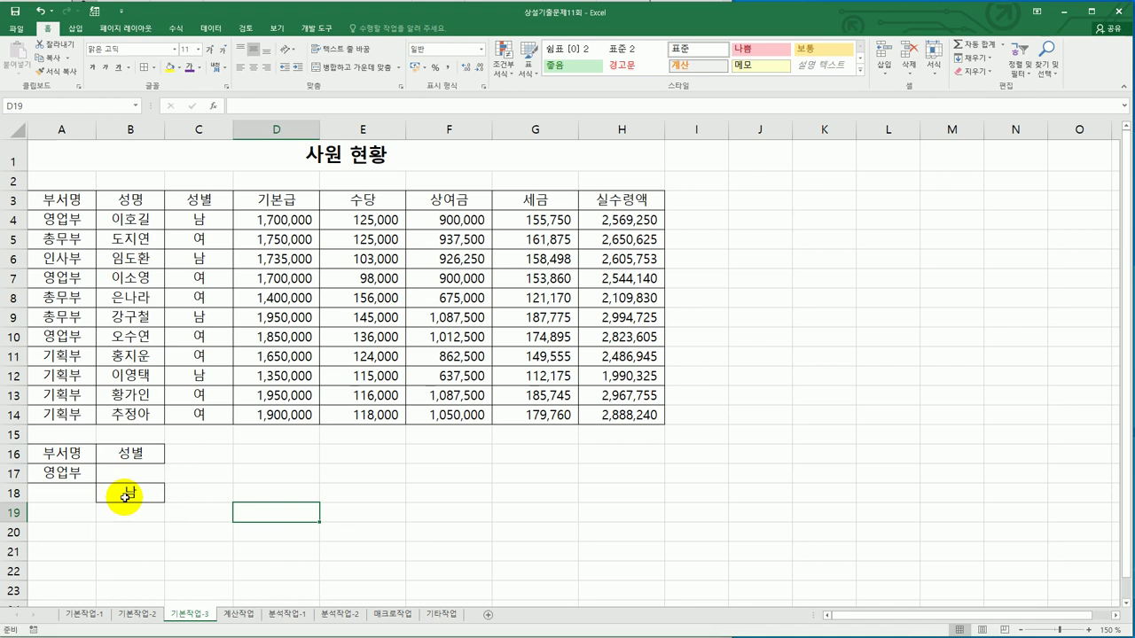
Start an advanced filter on the 사원 현황 table A3:H14 with A16:B18 as the criteria range.
click(213, 279)
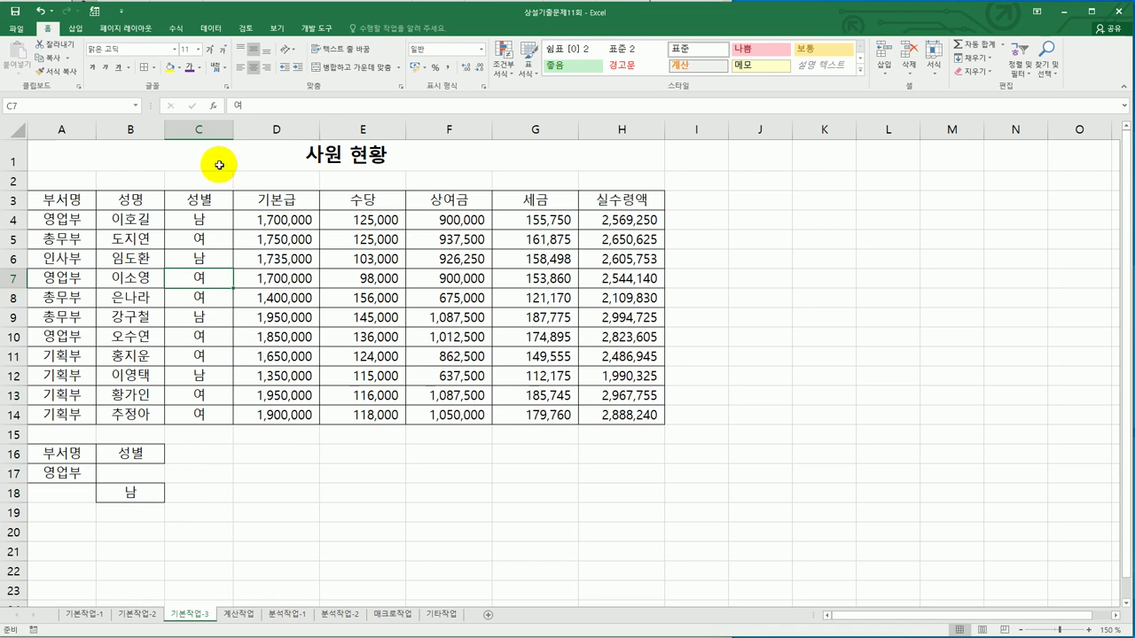
click(215, 32)
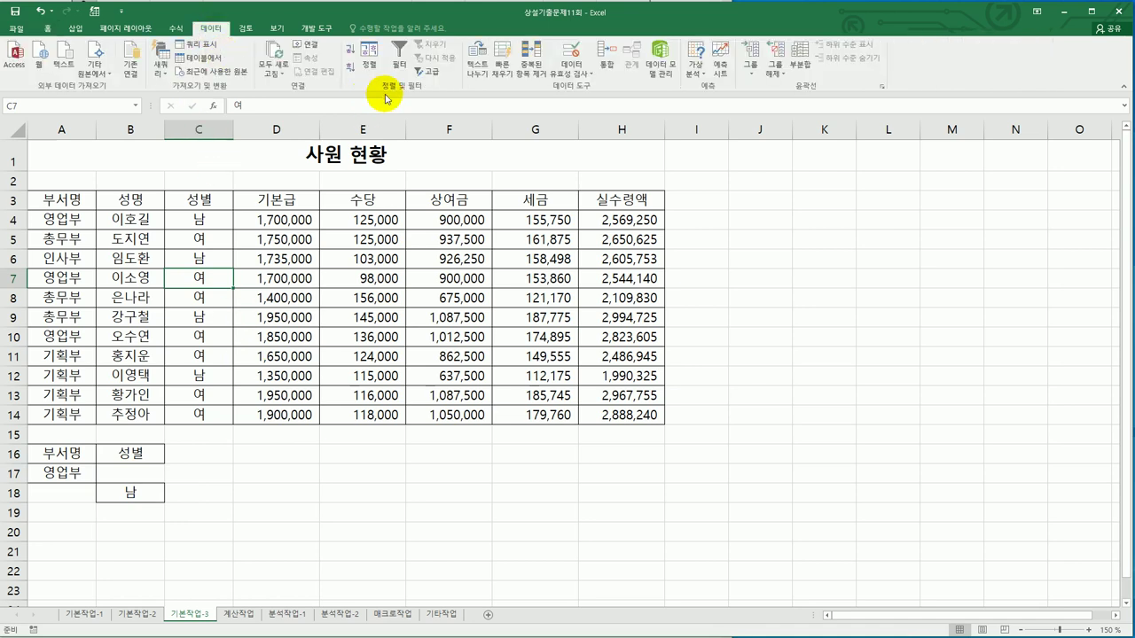
click(426, 72)
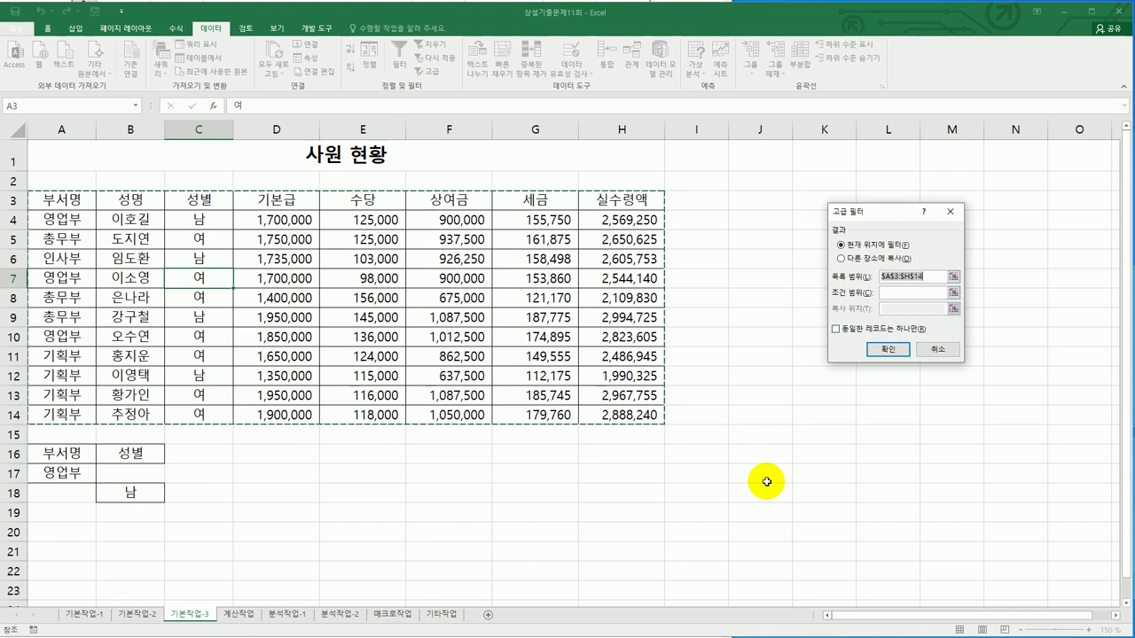
click(911, 290)
drag(62, 457, 128, 499)
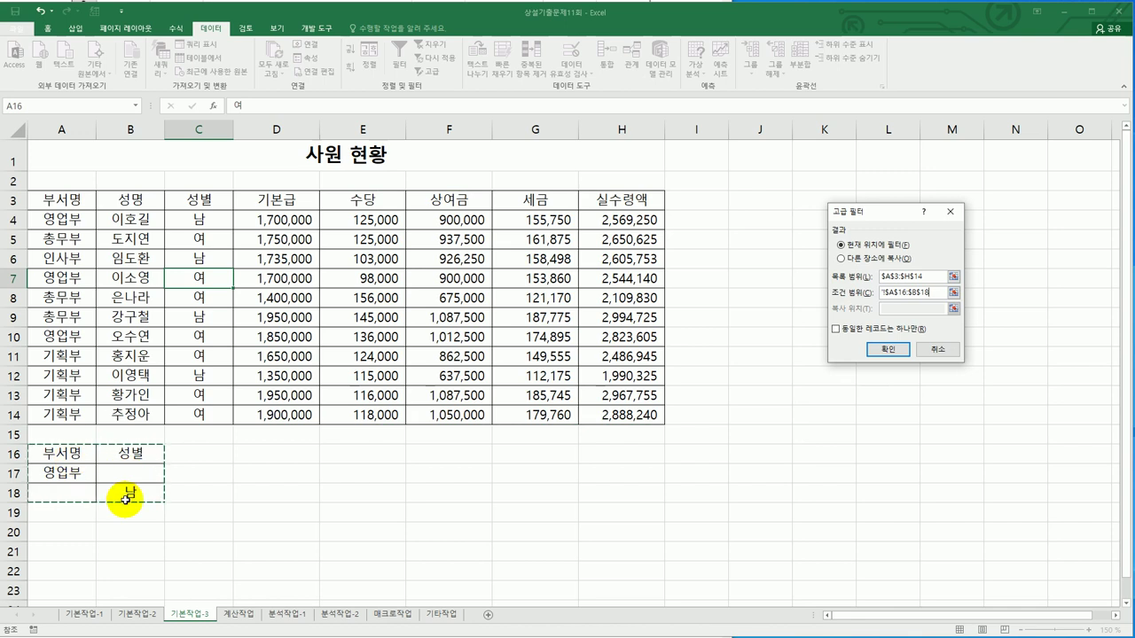
Have the advanced filter copy its results to another location starting at A20, and check the extracted rows.
click(851, 259)
click(888, 308)
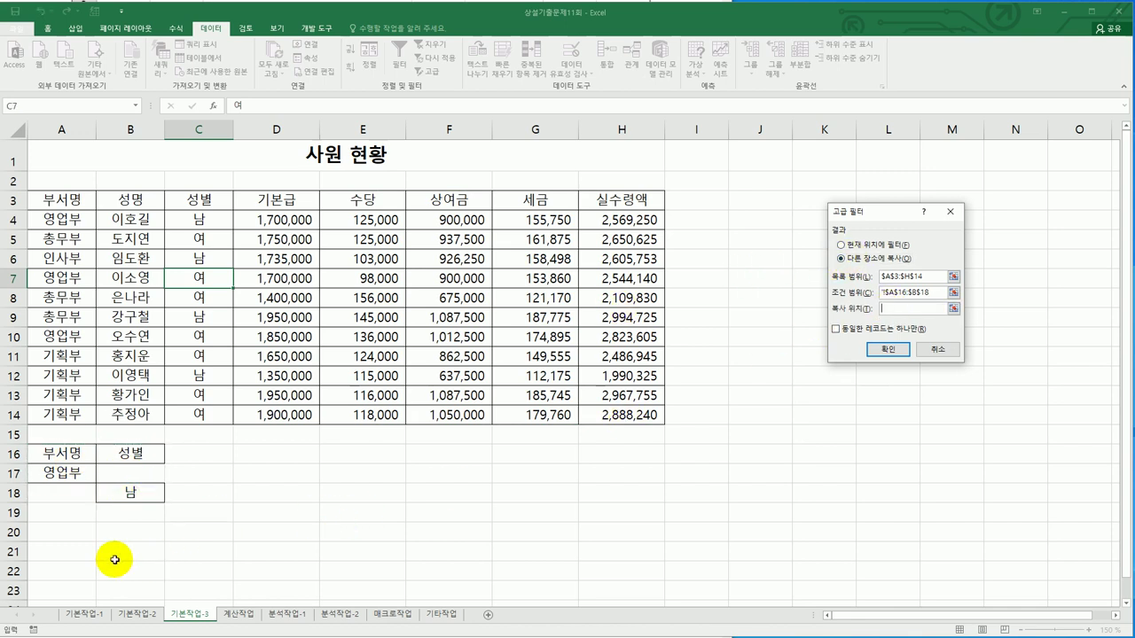
click(55, 533)
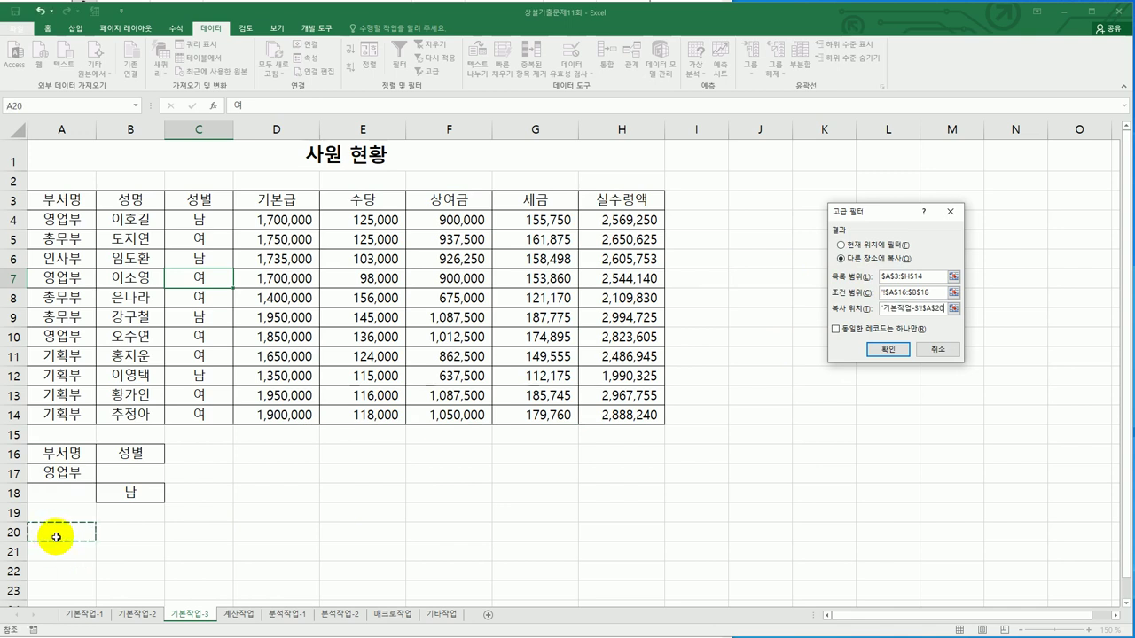
click(883, 353)
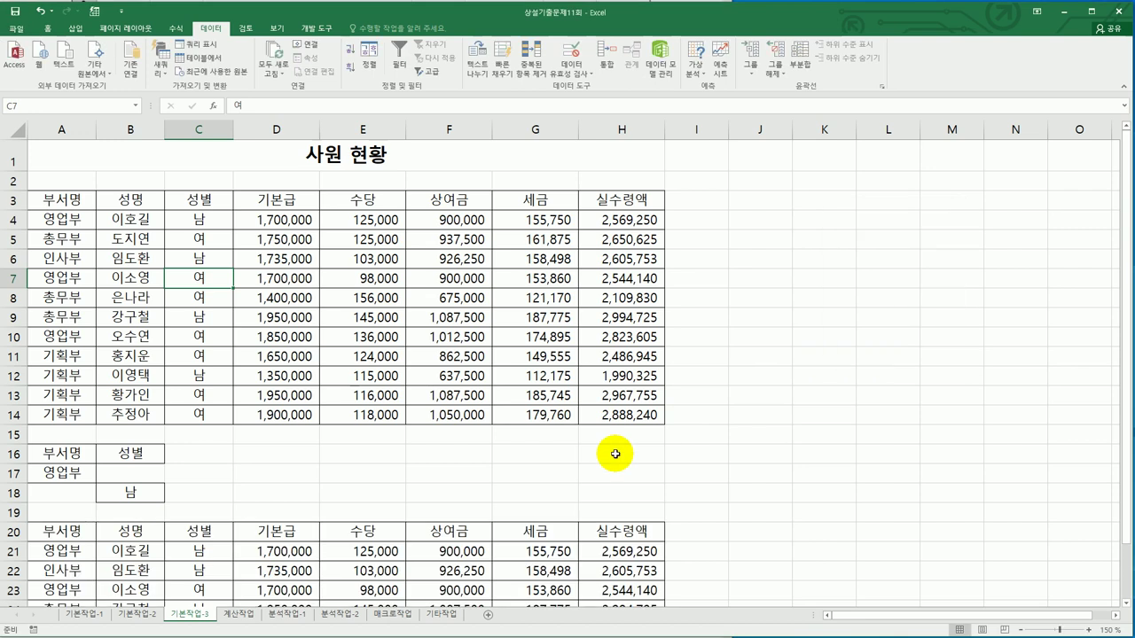
scroll(608, 456, down, 2)
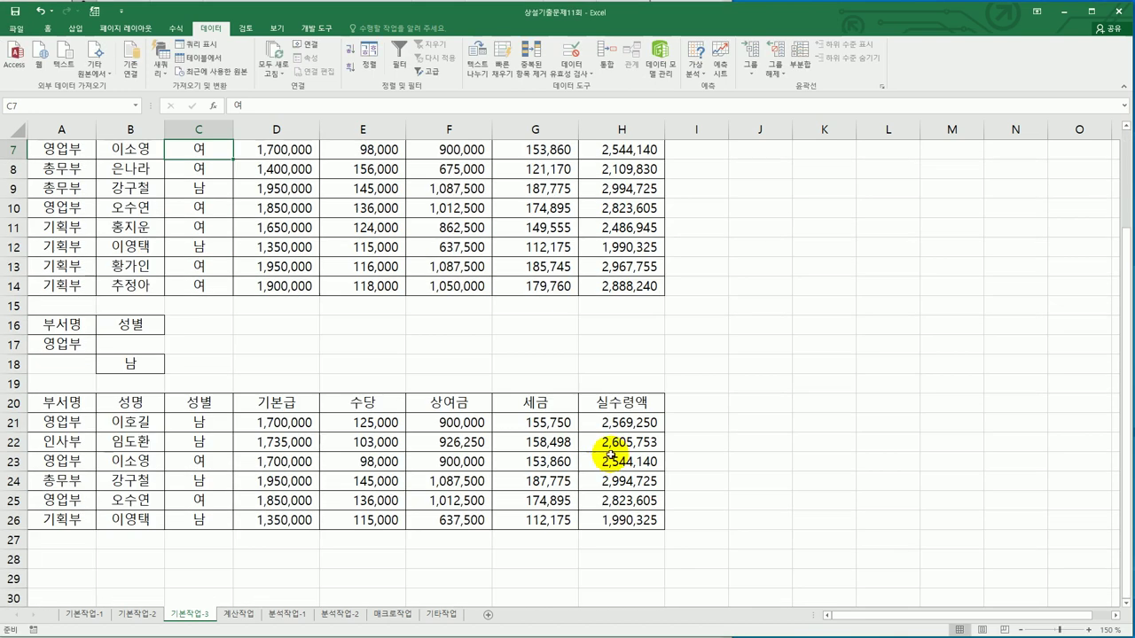
click(72, 423)
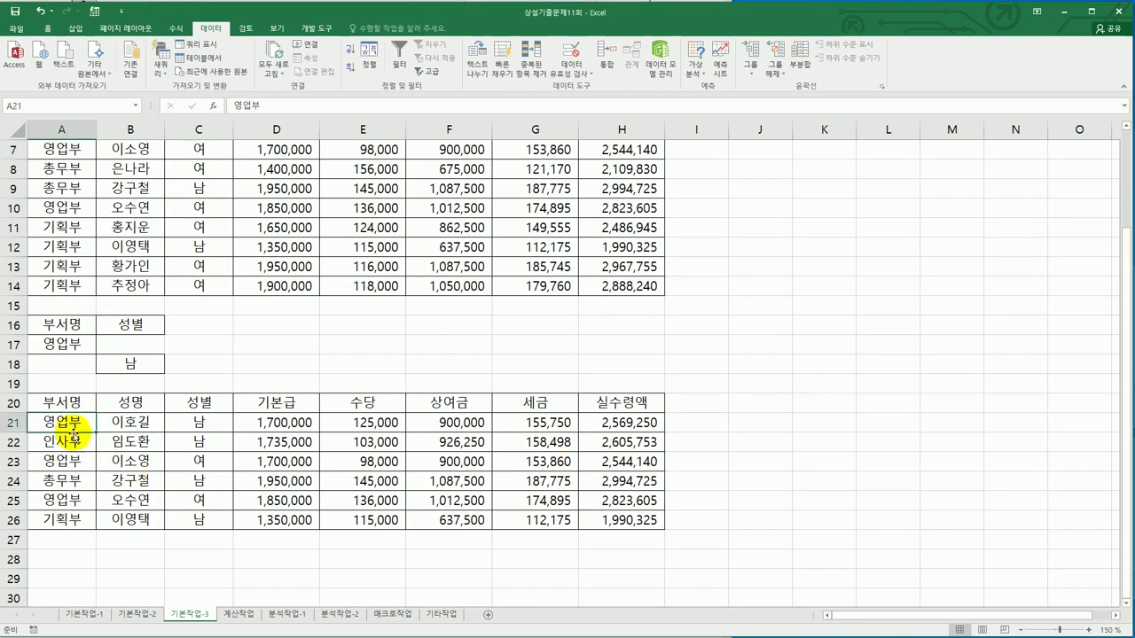
click(72, 438)
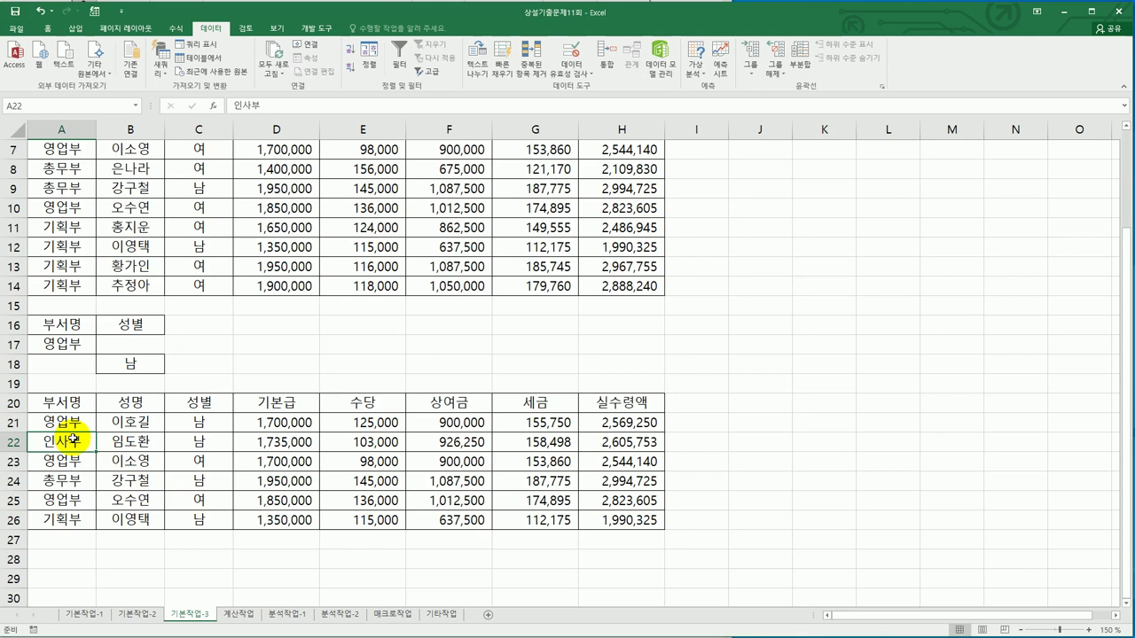
click(199, 440)
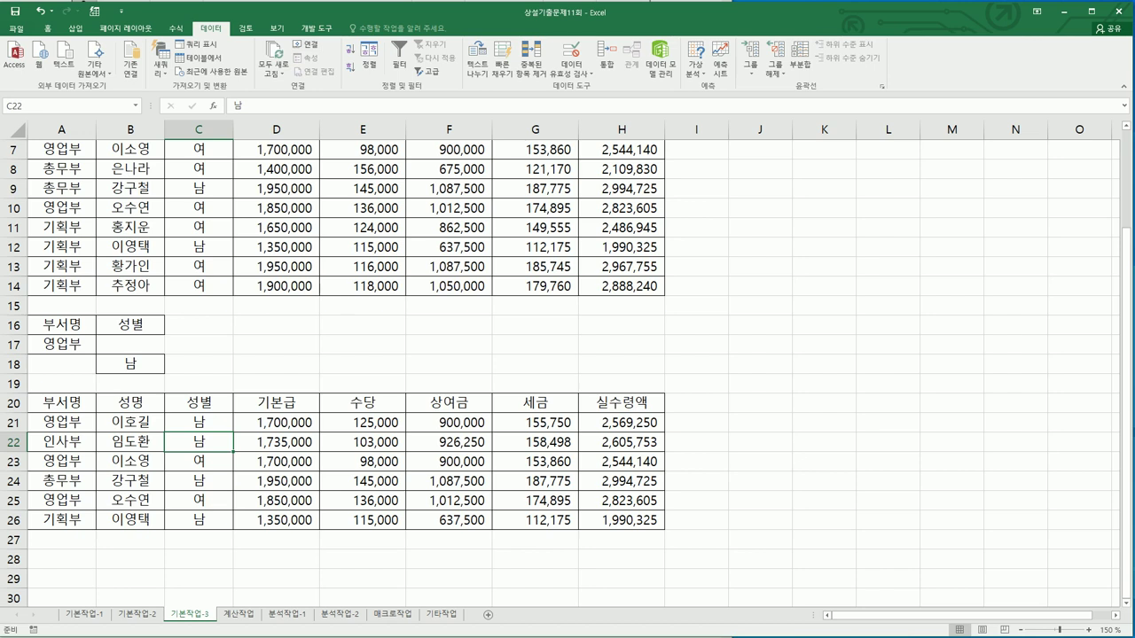
Read the 계산작업 instructions and go to the 3위점수 cell D3 on the 계산작업 sheet.
key(alt+Tab)
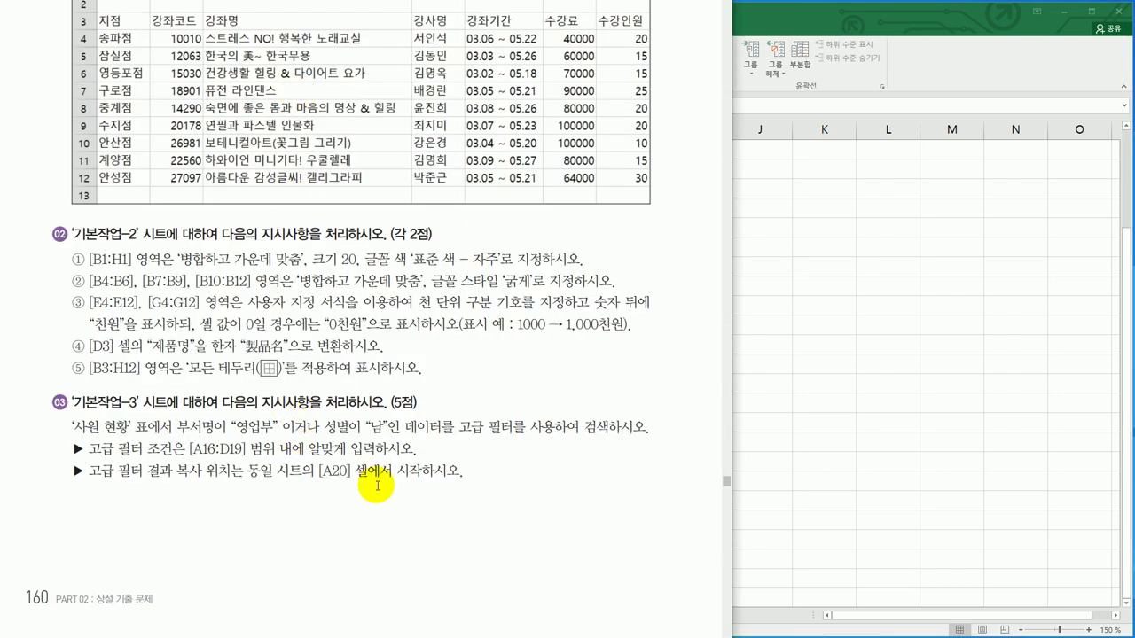
key(Right)
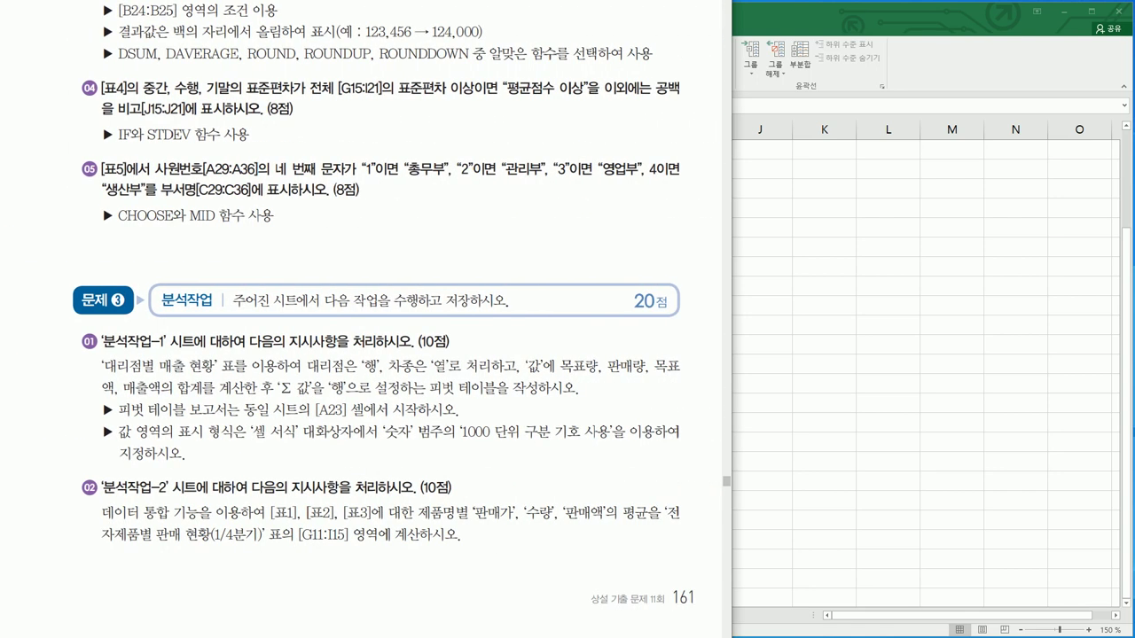
scroll(355, 320, up, 3)
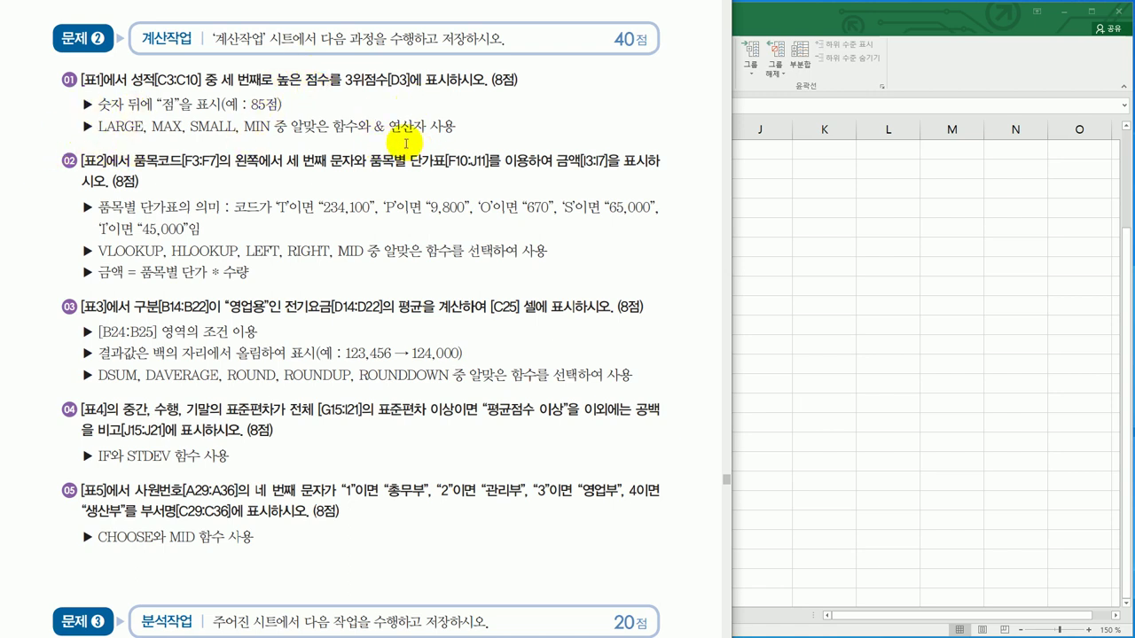
click(808, 207)
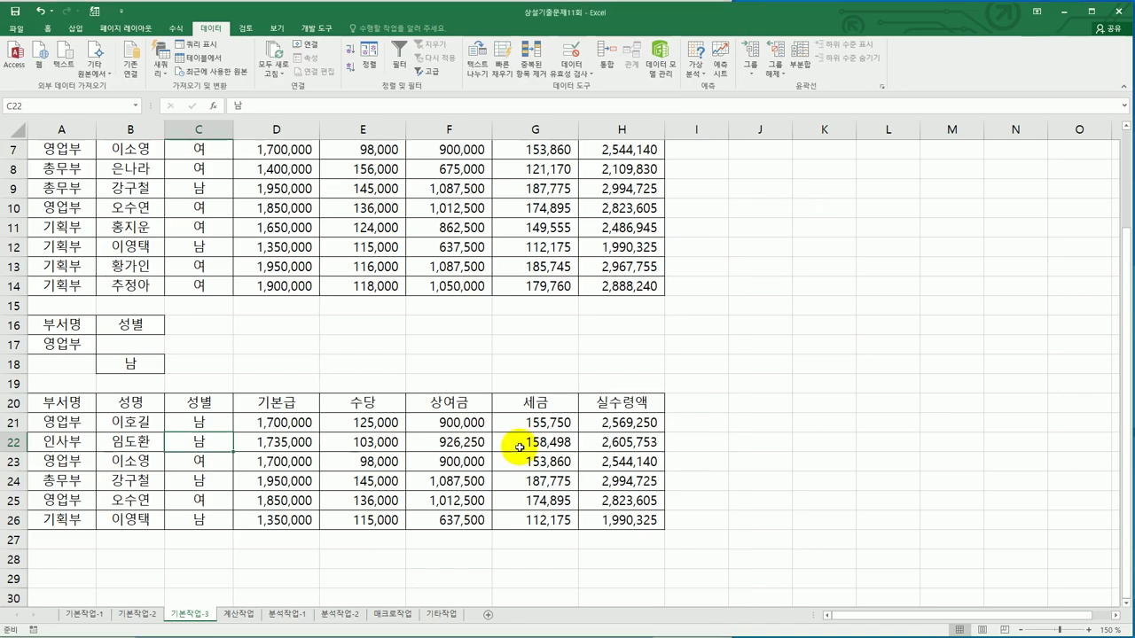
click(236, 623)
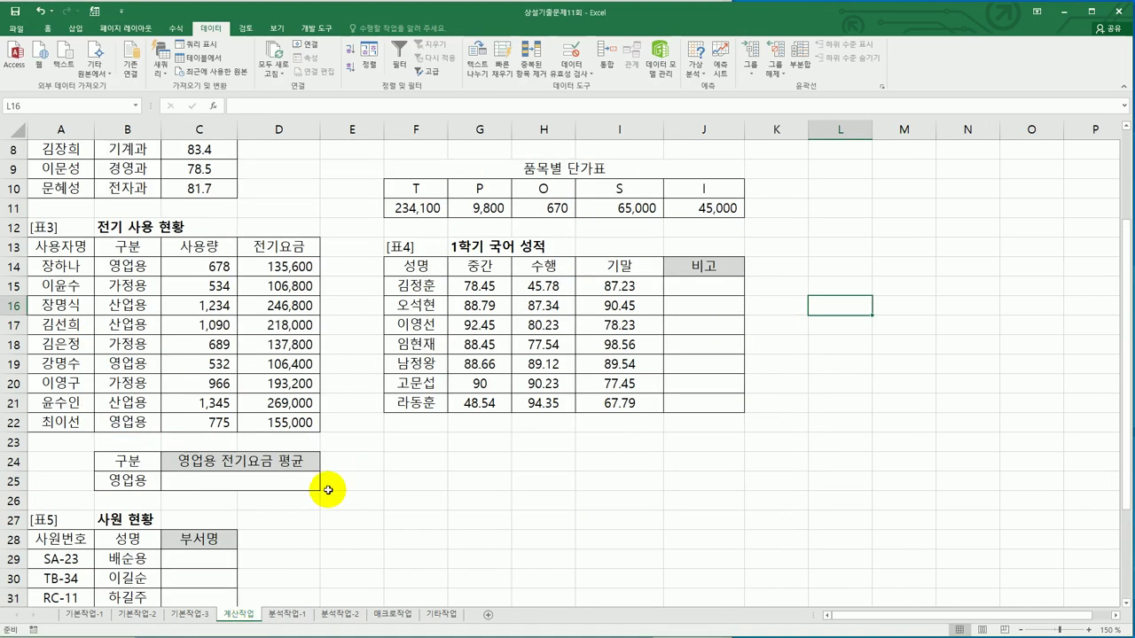
scroll(319, 443, up, 3)
click(265, 187)
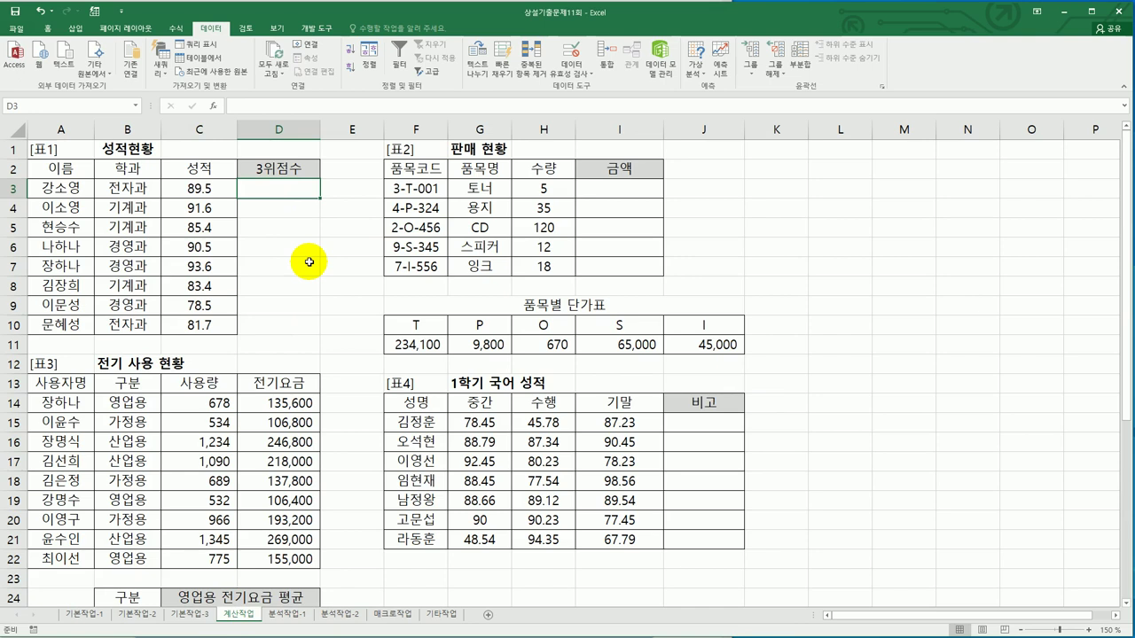
Enter =LARGE(C3:C10,3)&"점" in the 3위점수 cell D3.
text(=)
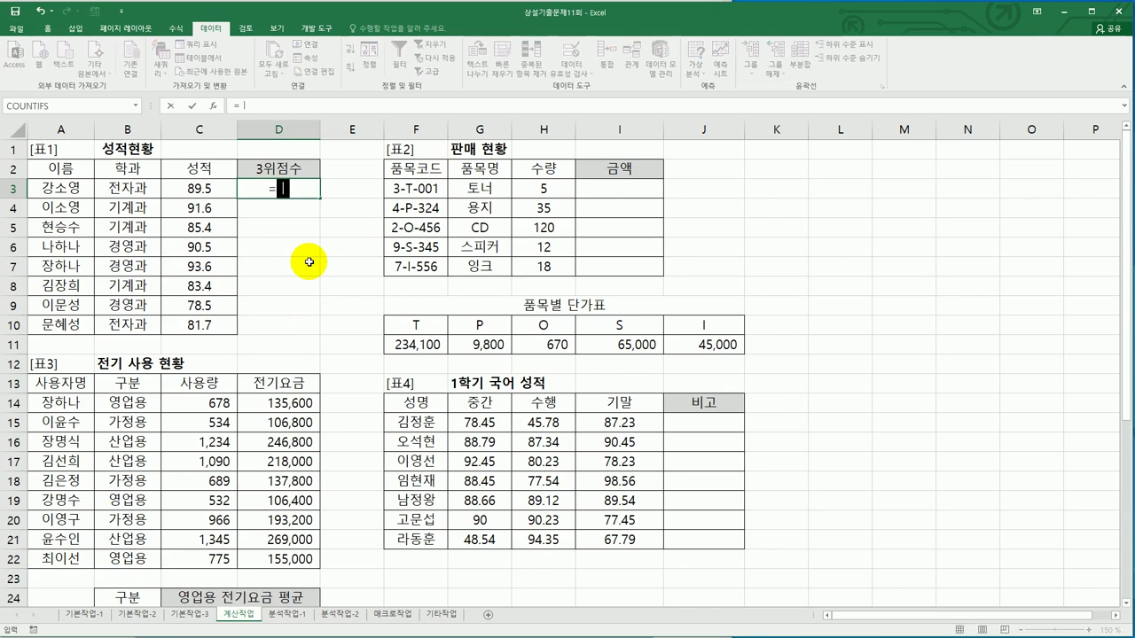
text(la)
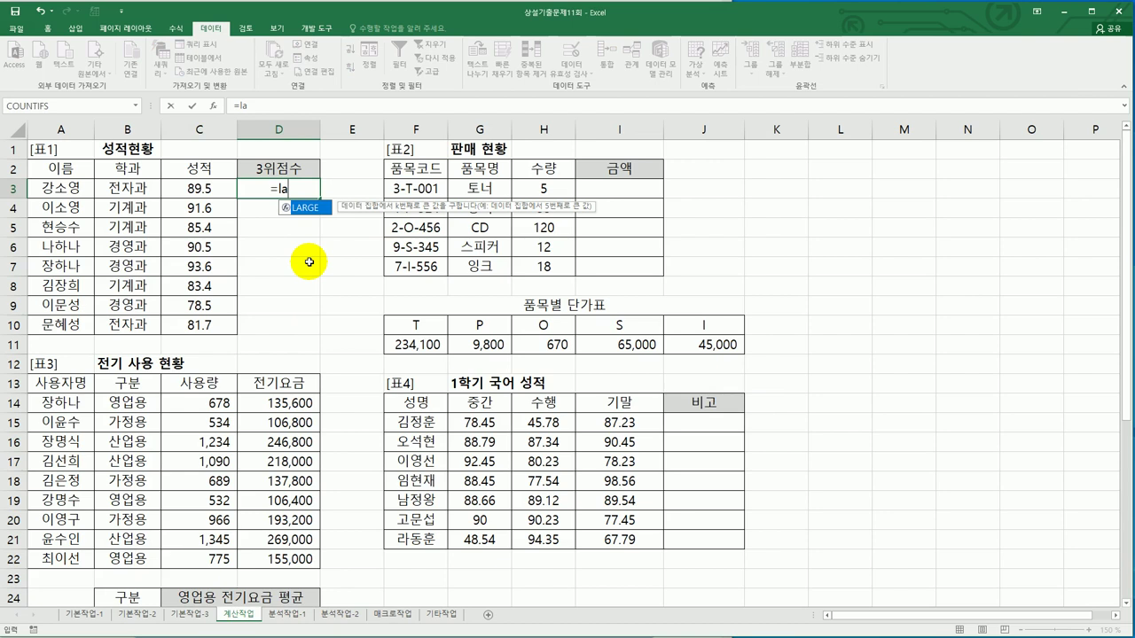
double_click(304, 210)
drag(199, 188, 206, 325)
text(,)
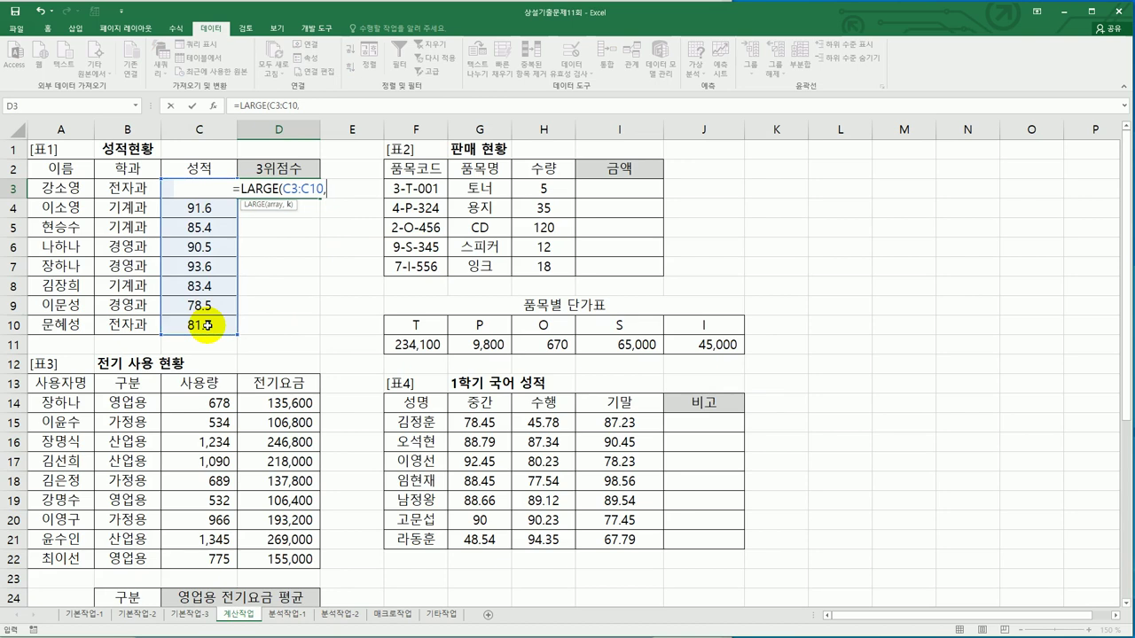
text(3))
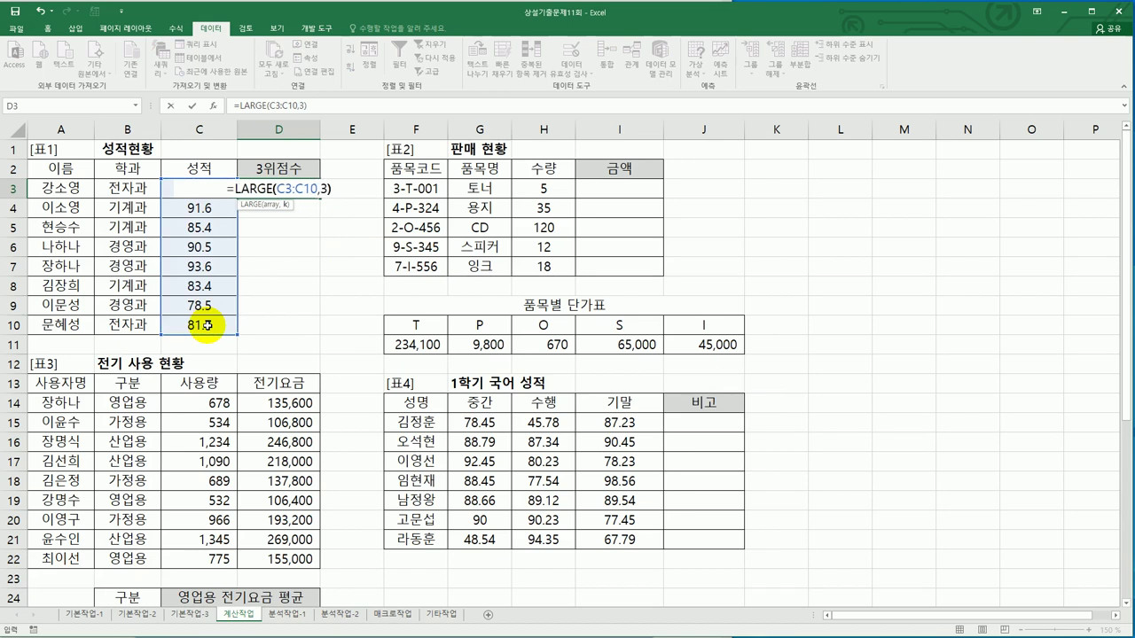
text(&")
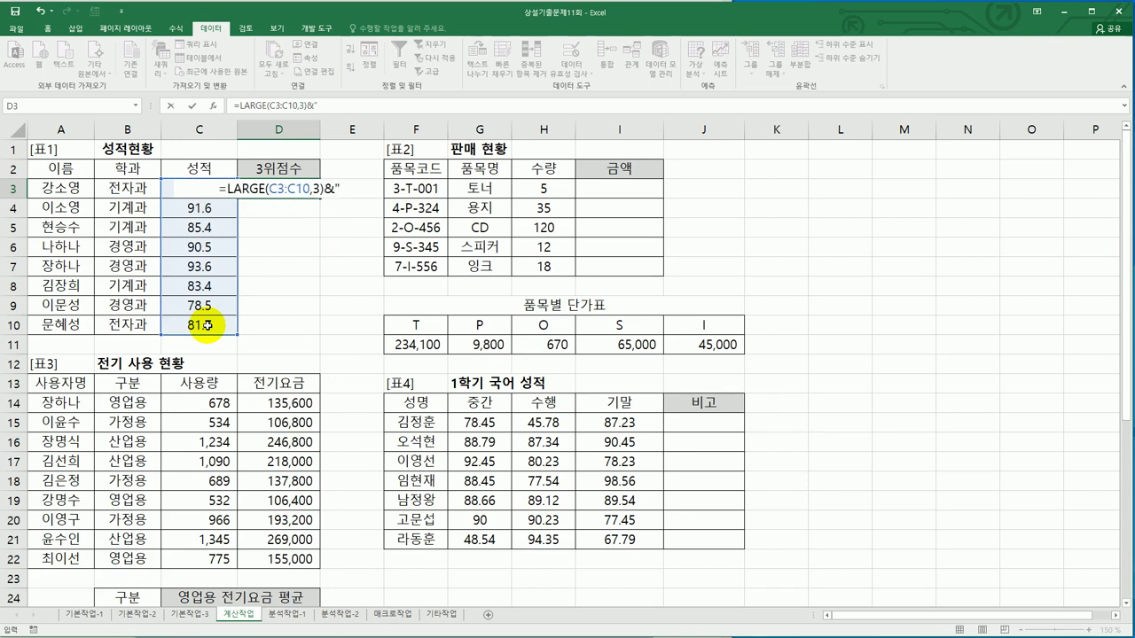
text(ㅈ)
text(")
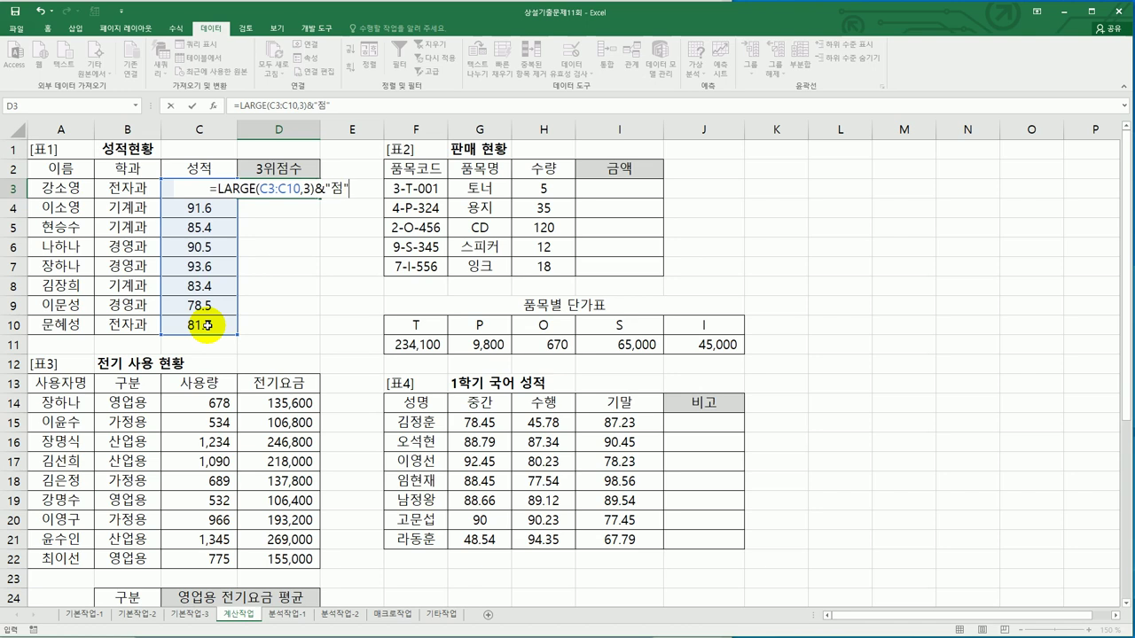
key(Return)
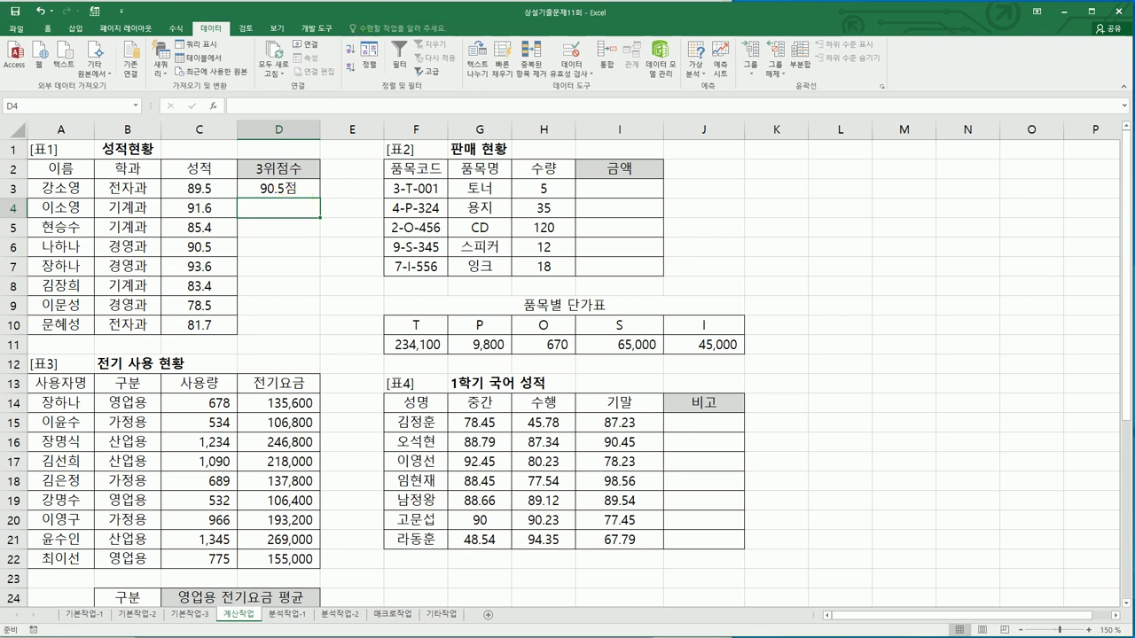
Read the [표2] 금액 task in the exam instructions and examine the 품목별 단가표 range F10:J11.
key(alt+Tab)
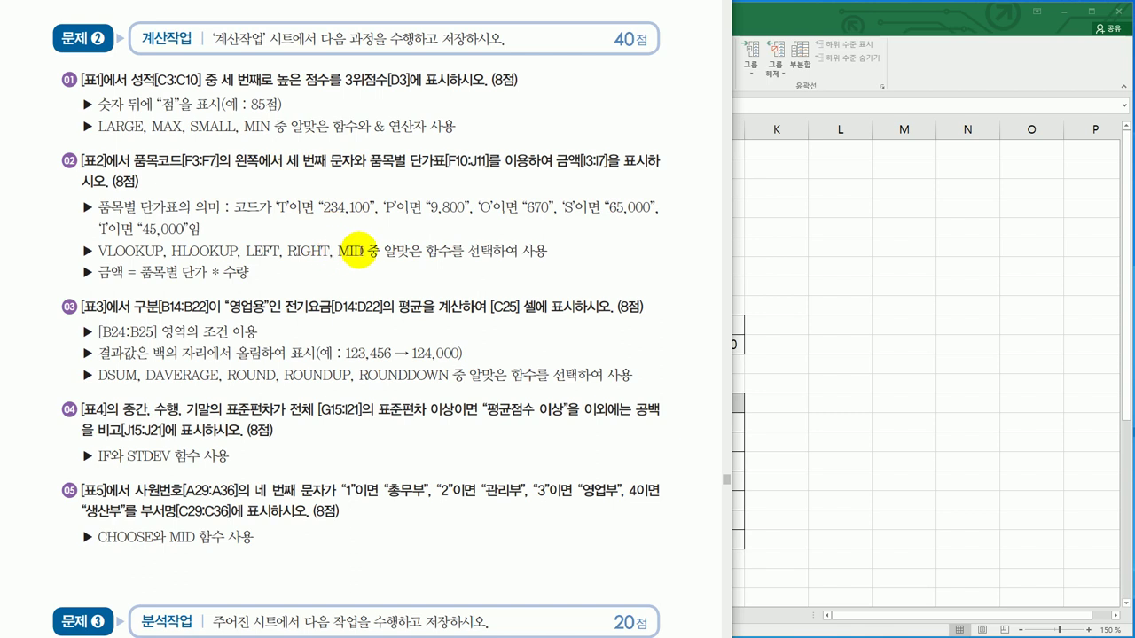
click(828, 315)
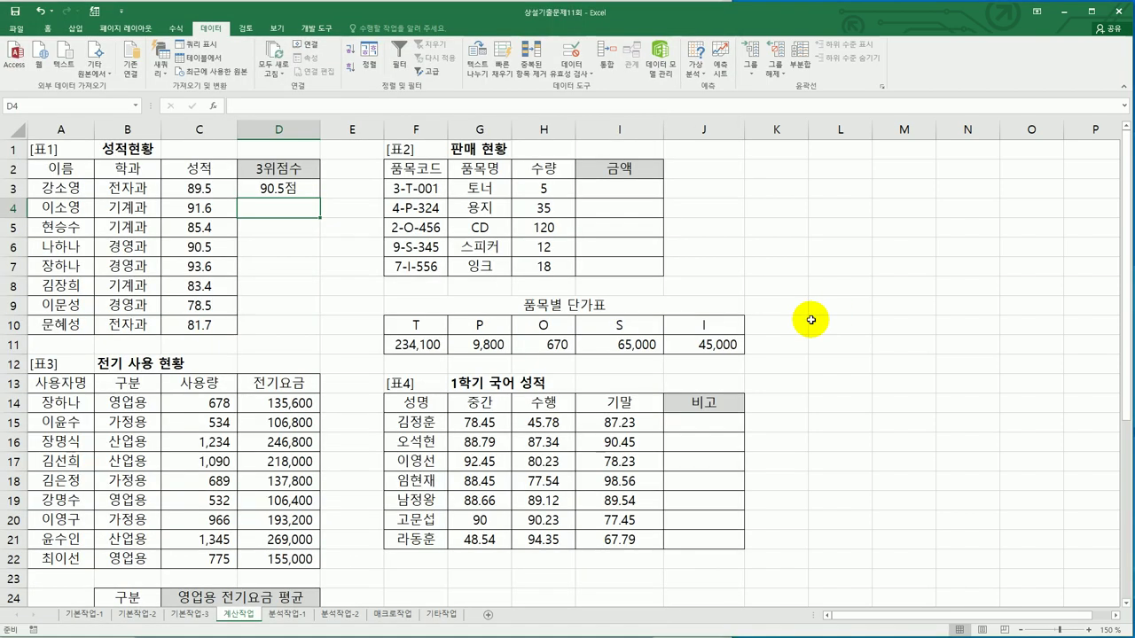
click(423, 331)
drag(423, 331, 689, 339)
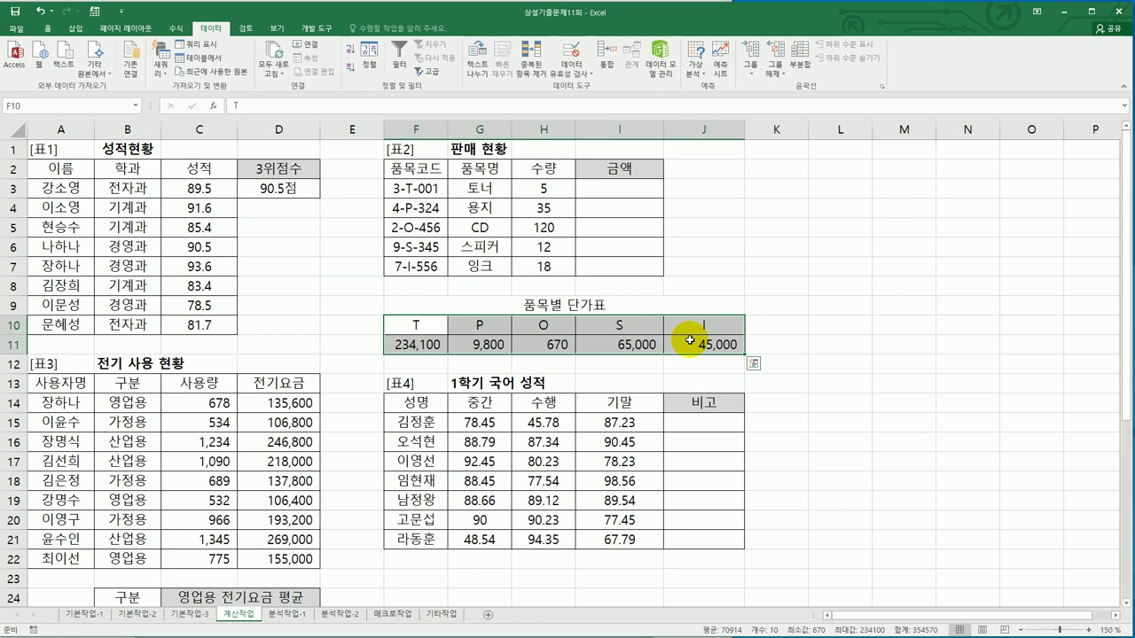
Enter =MID(F3,3,1) in the 금액 cell I3 to extract the code letter, and copy it down to I7.
click(630, 189)
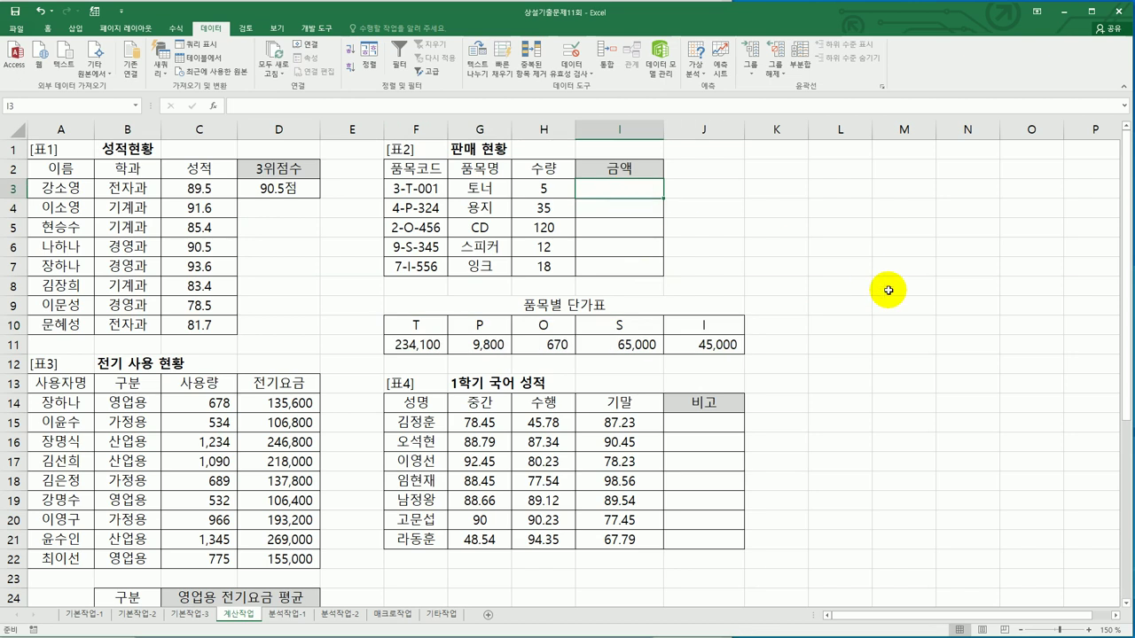
text(=mi)
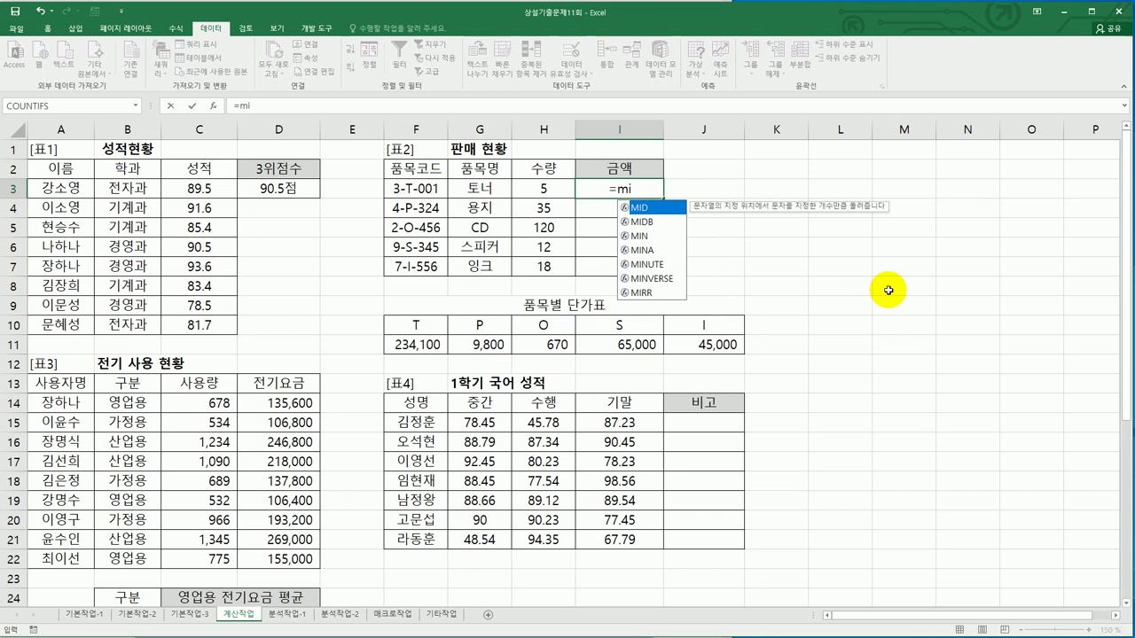
key(Tab)
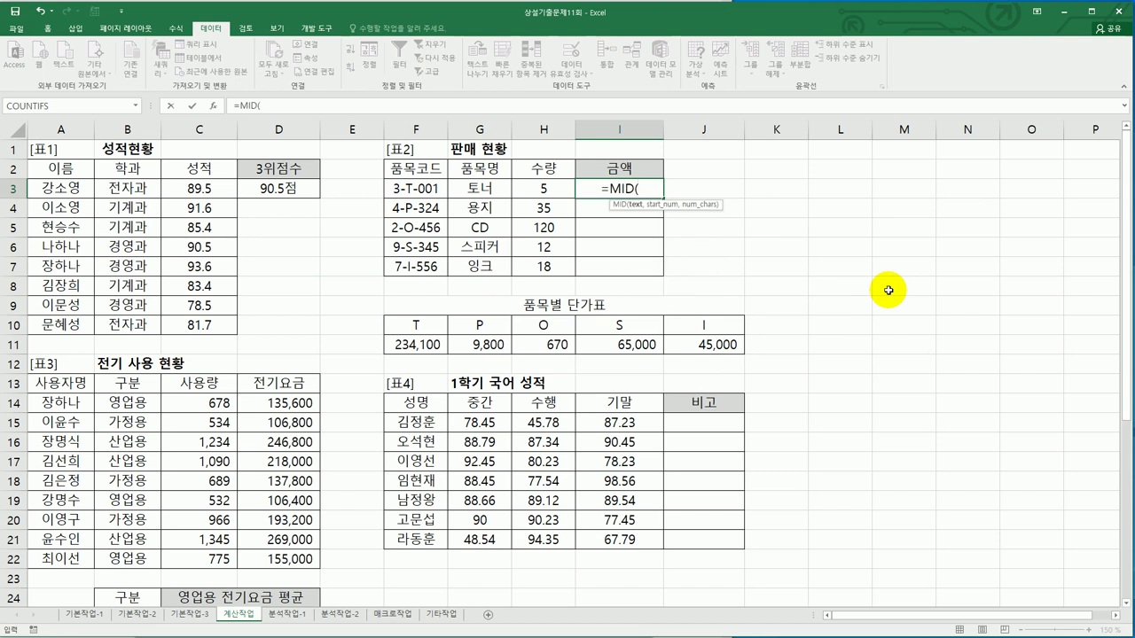
click(419, 188)
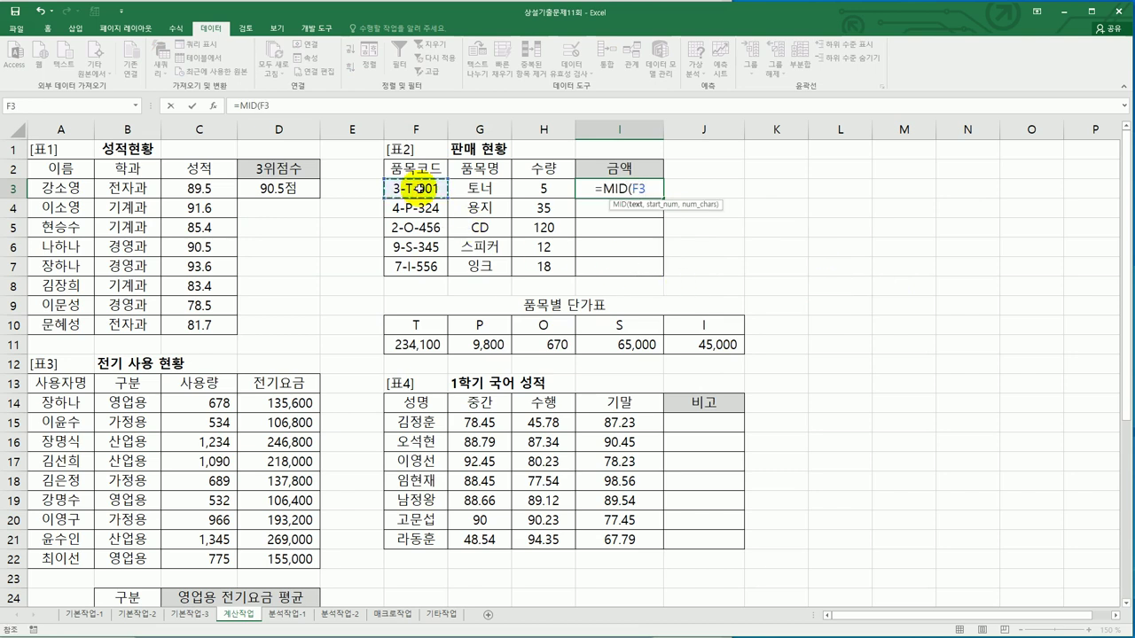
text(,3,1)
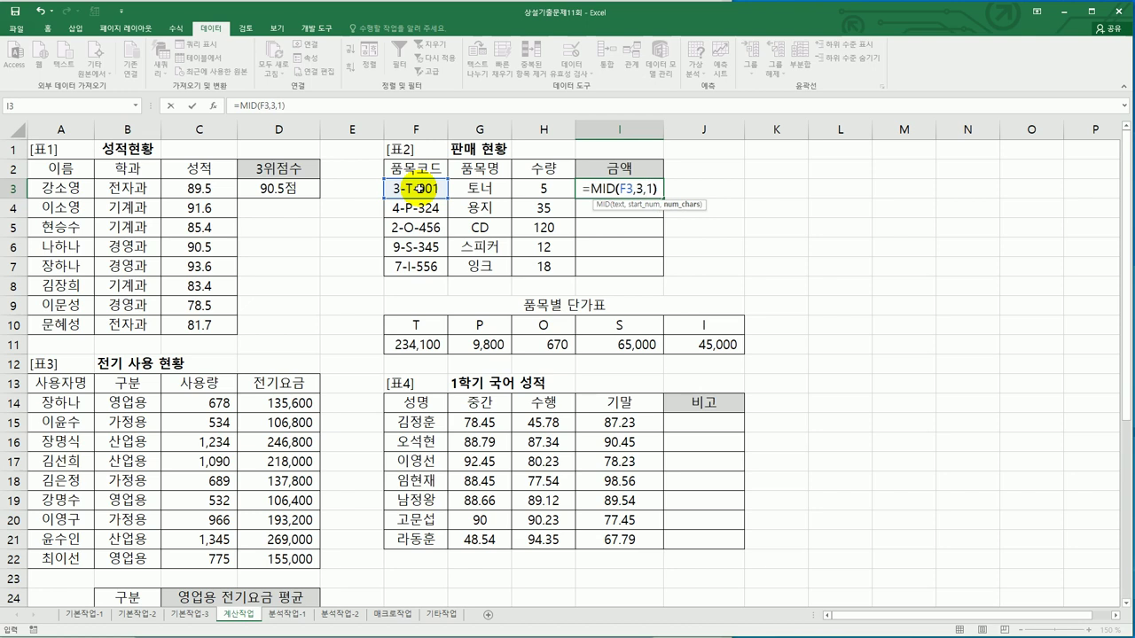
text())
key(Return)
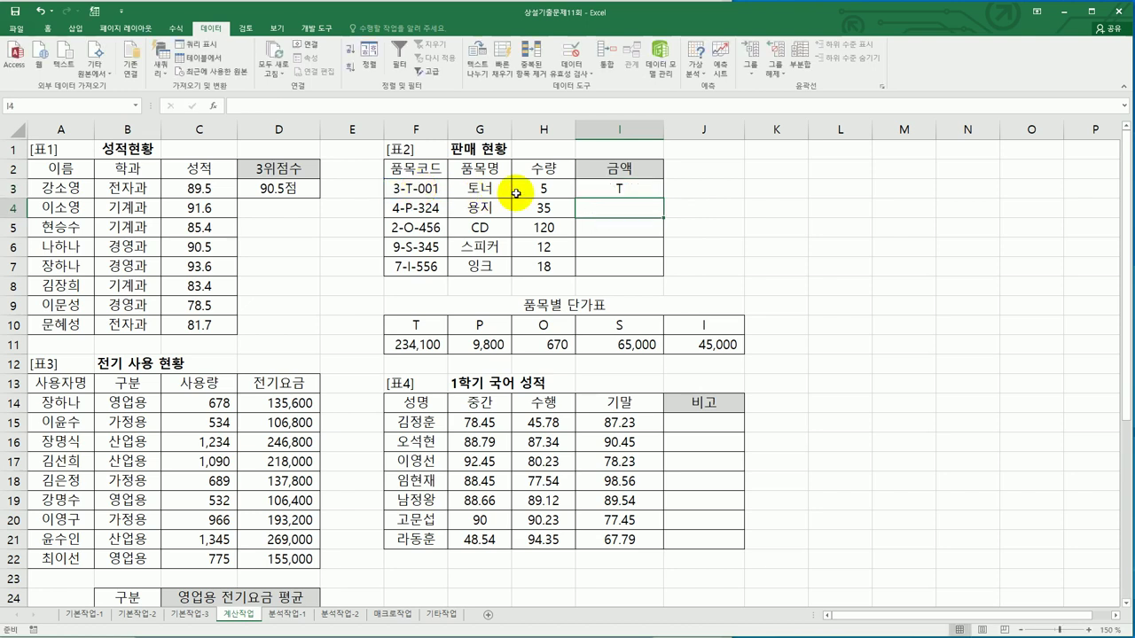
click(611, 191)
drag(663, 196, 656, 275)
Nest the MID formula in I3 as the lookup value of HLOOKUP, with the 단가표 range $F$10:$J$11 as the absolute table array.
drag(420, 325, 695, 328)
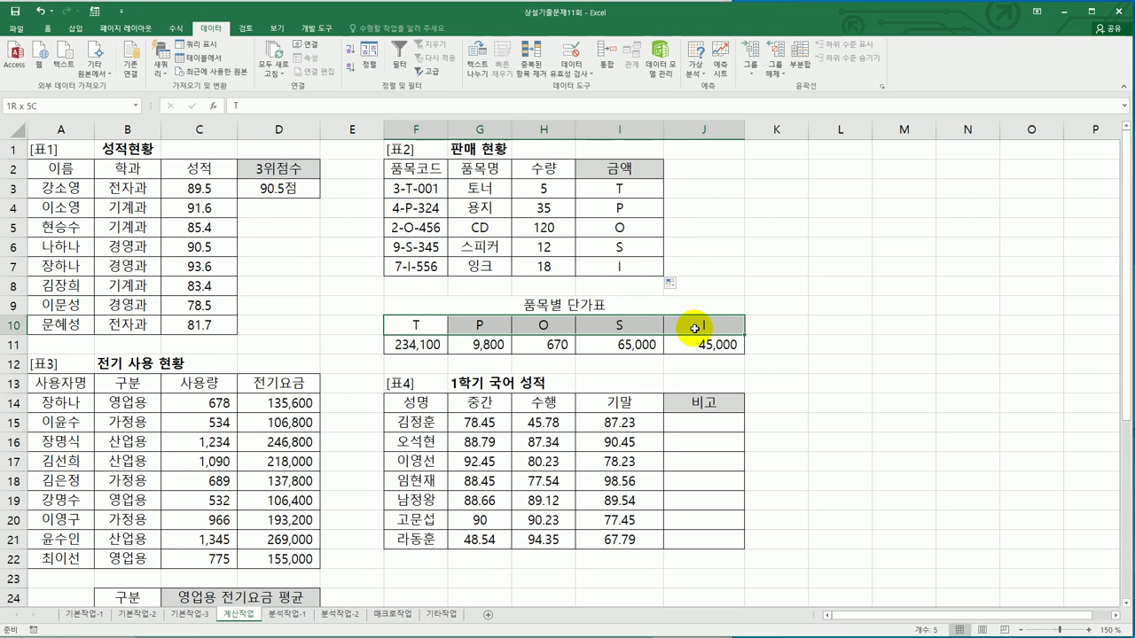
drag(437, 345, 688, 342)
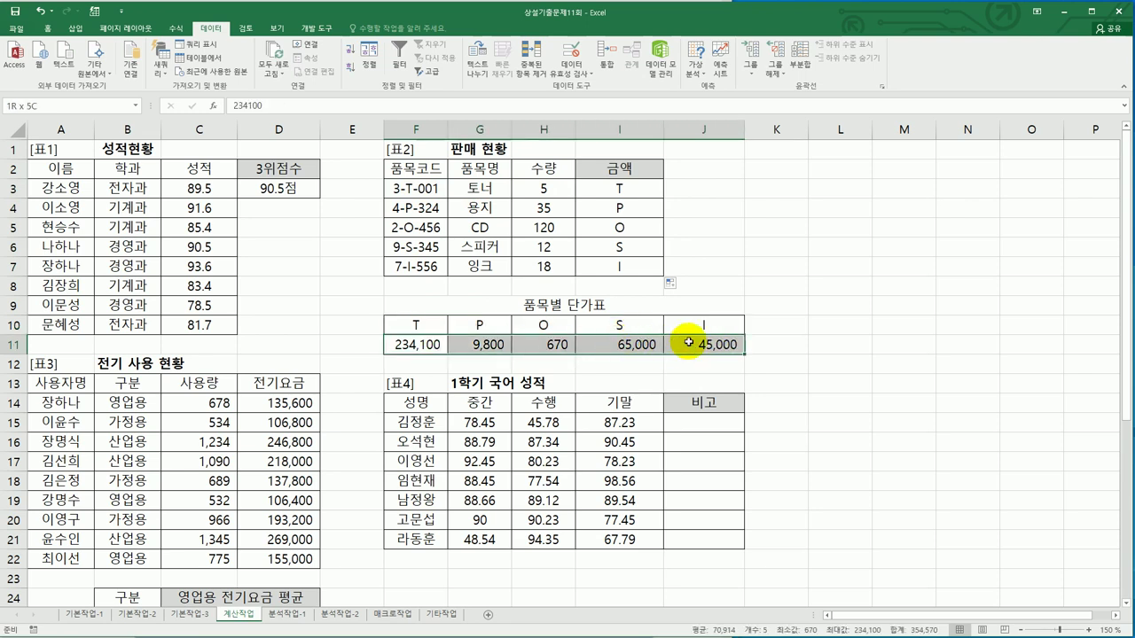
click(620, 186)
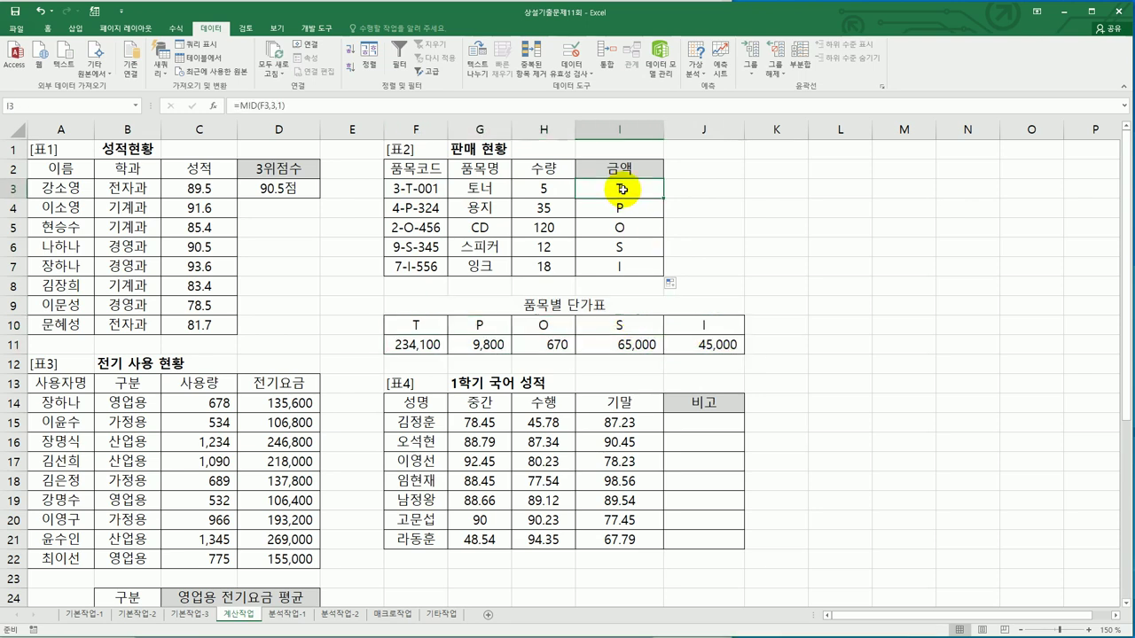
click(236, 106)
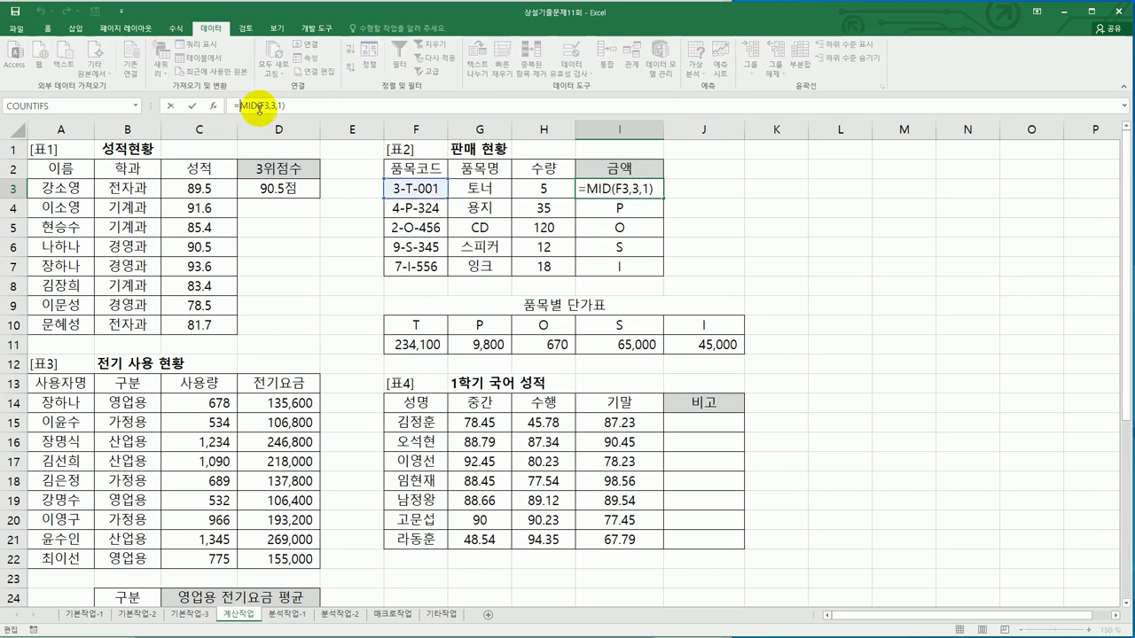
text(hl)
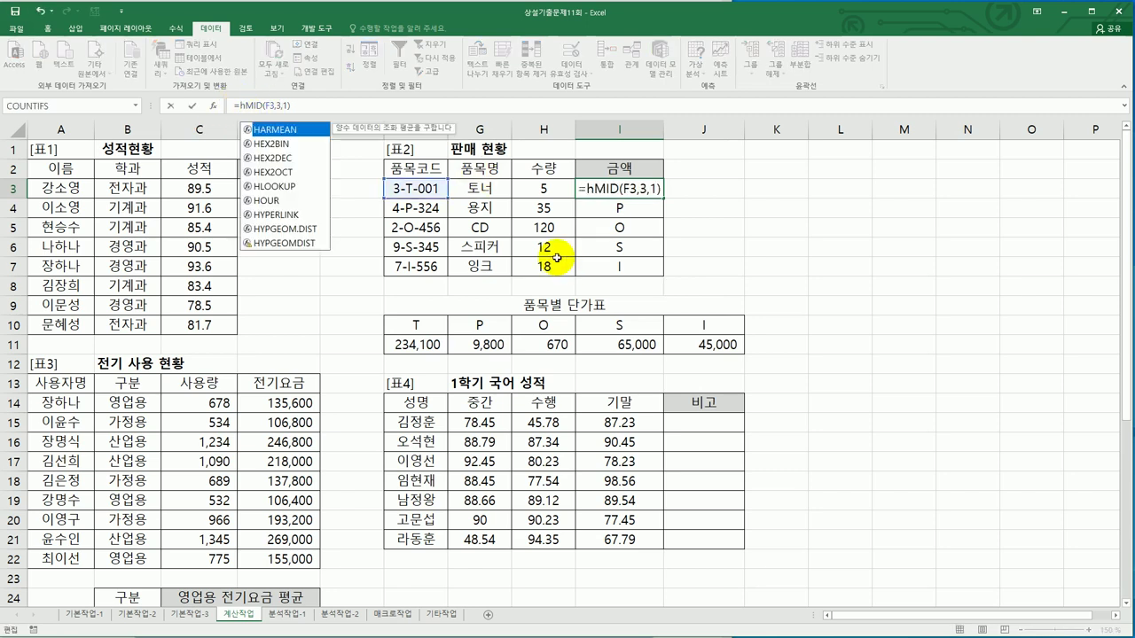
key(Tab)
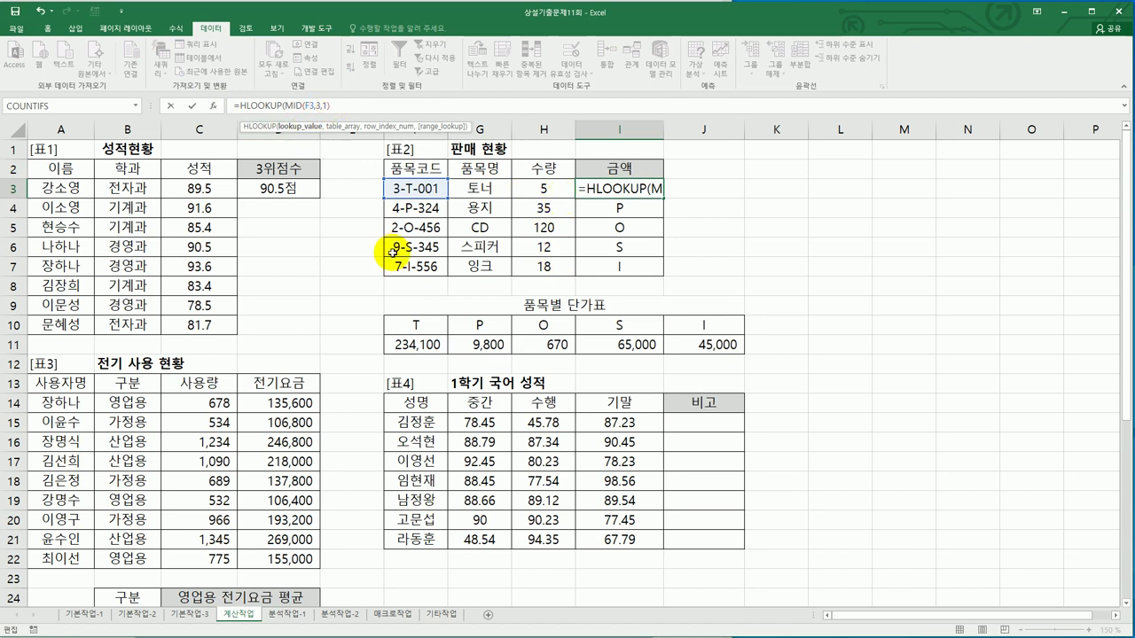
text(,)
drag(435, 336, 722, 344)
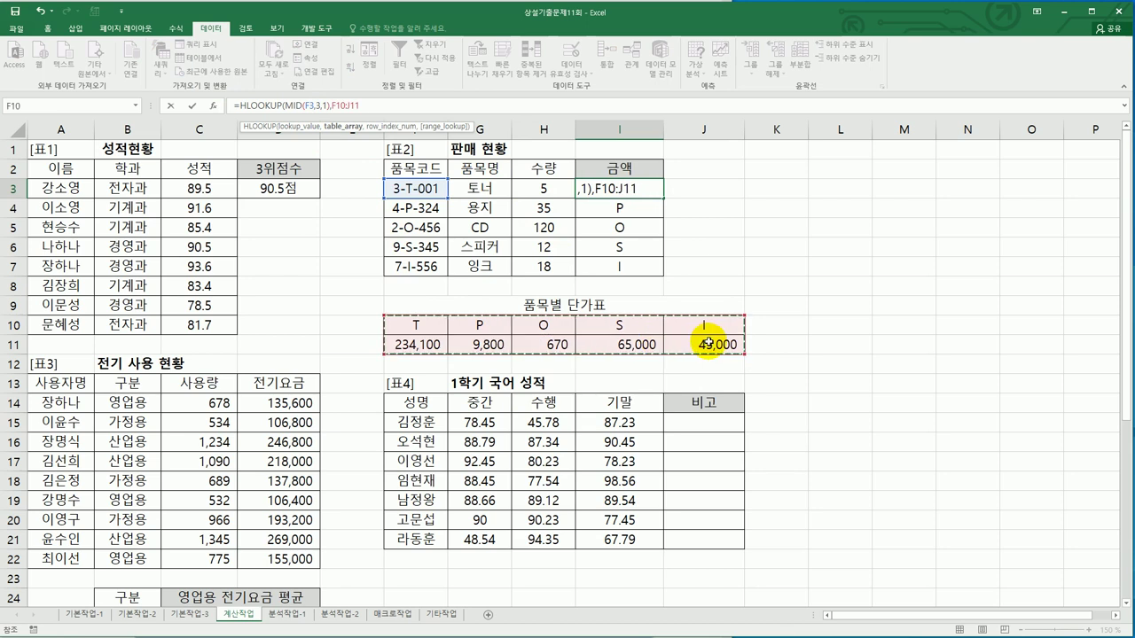
key(F4)
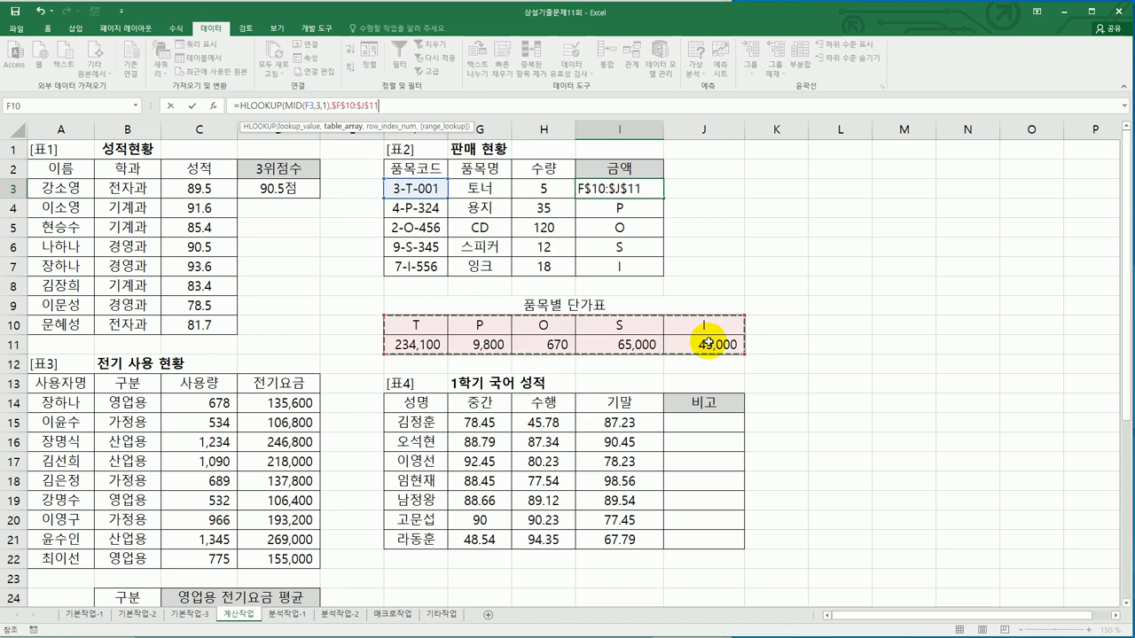
Complete the HLOOKUP in I3 with row index 2 and FALSE for an exact match, and copy it down to I7.
text(,)
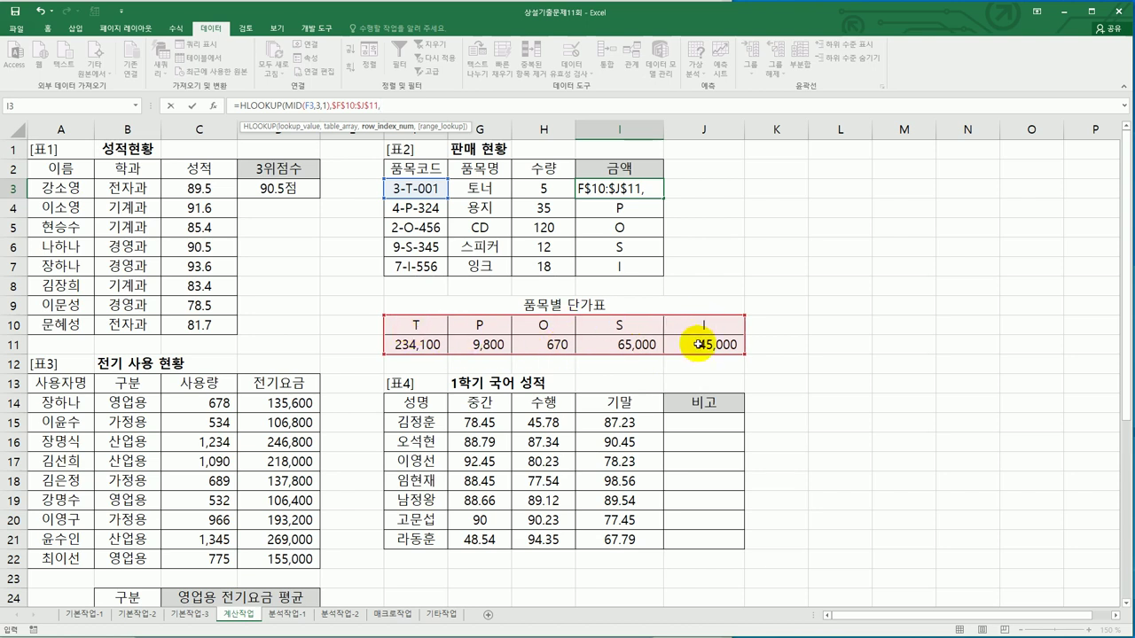
text(2,)
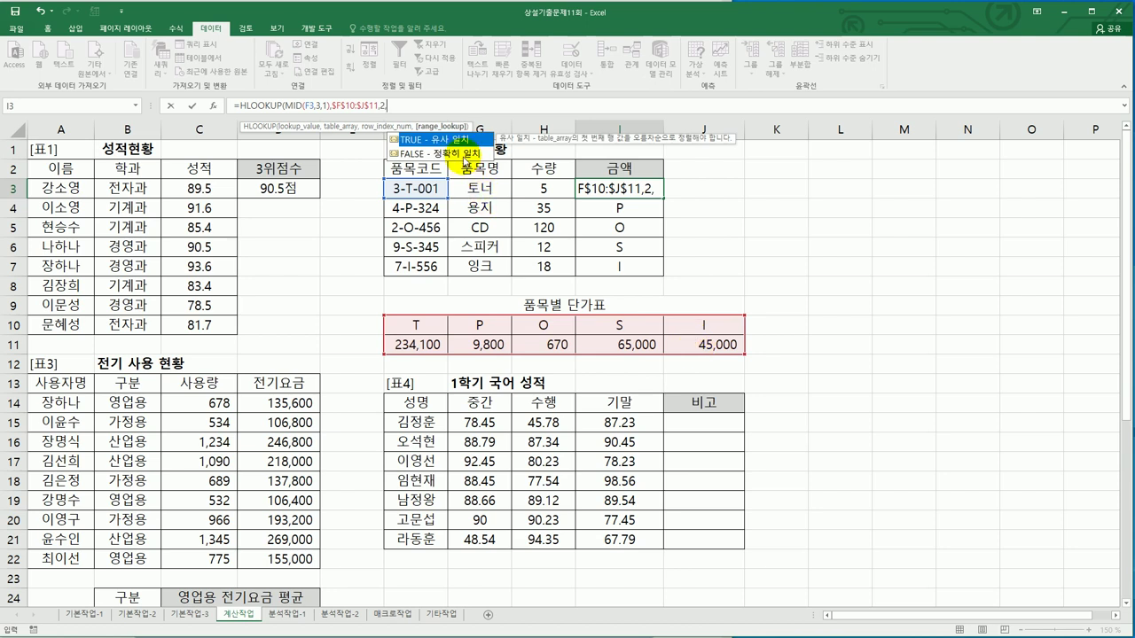
double_click(465, 153)
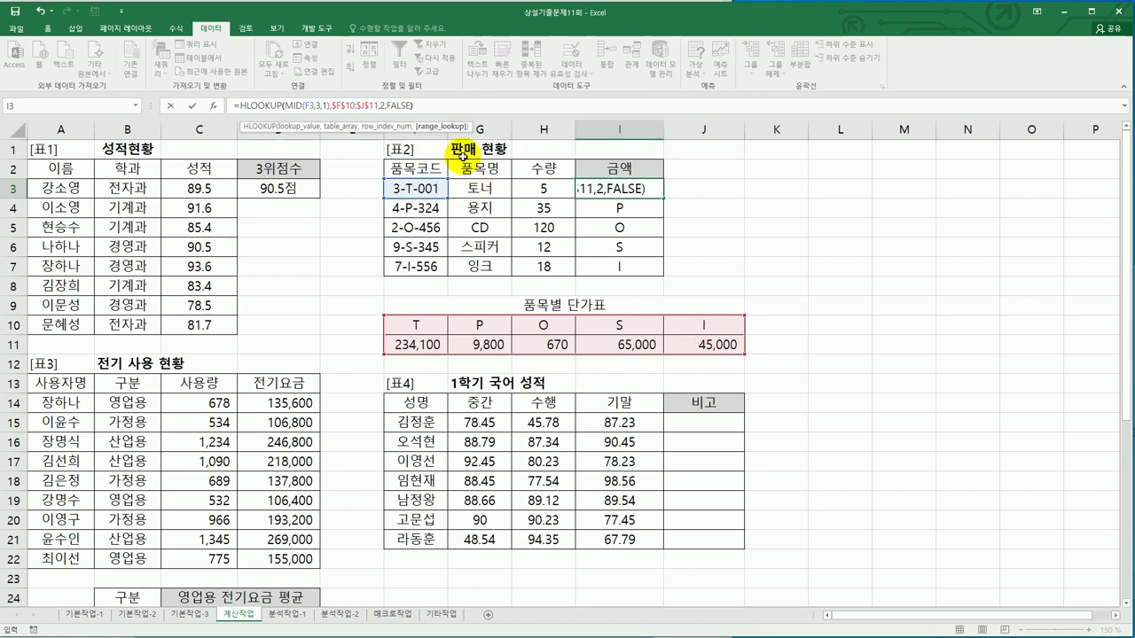
text())
key(Return)
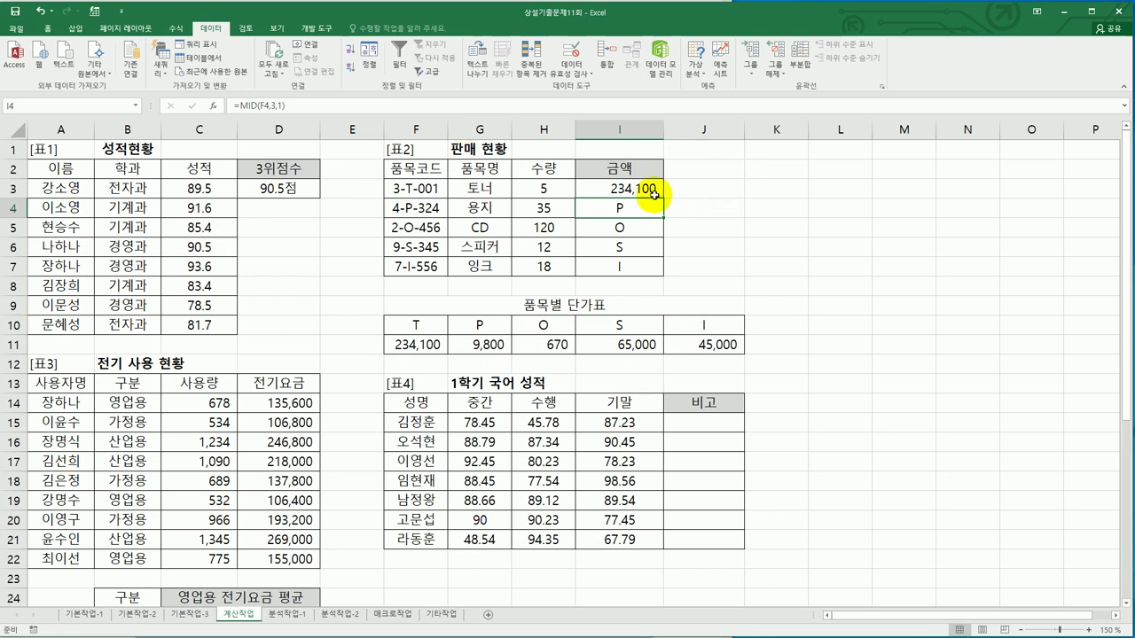
click(654, 192)
drag(663, 198, 650, 277)
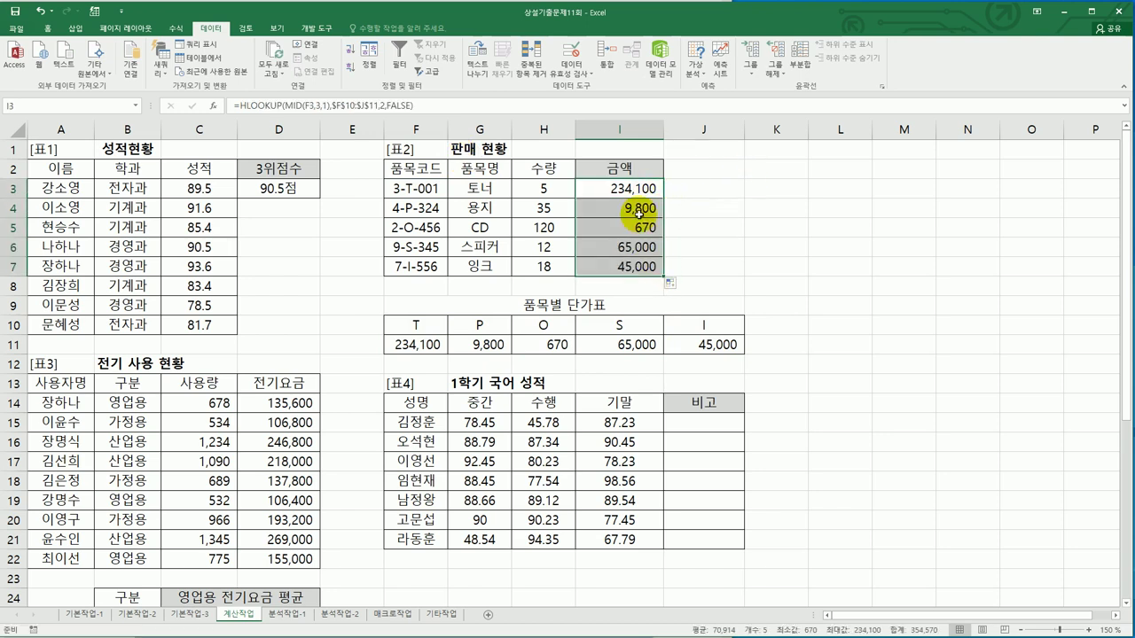
Multiply the HLOOKUP formula in I3 by the quantity in H3 and copy the formula down to I7.
click(620, 187)
click(441, 106)
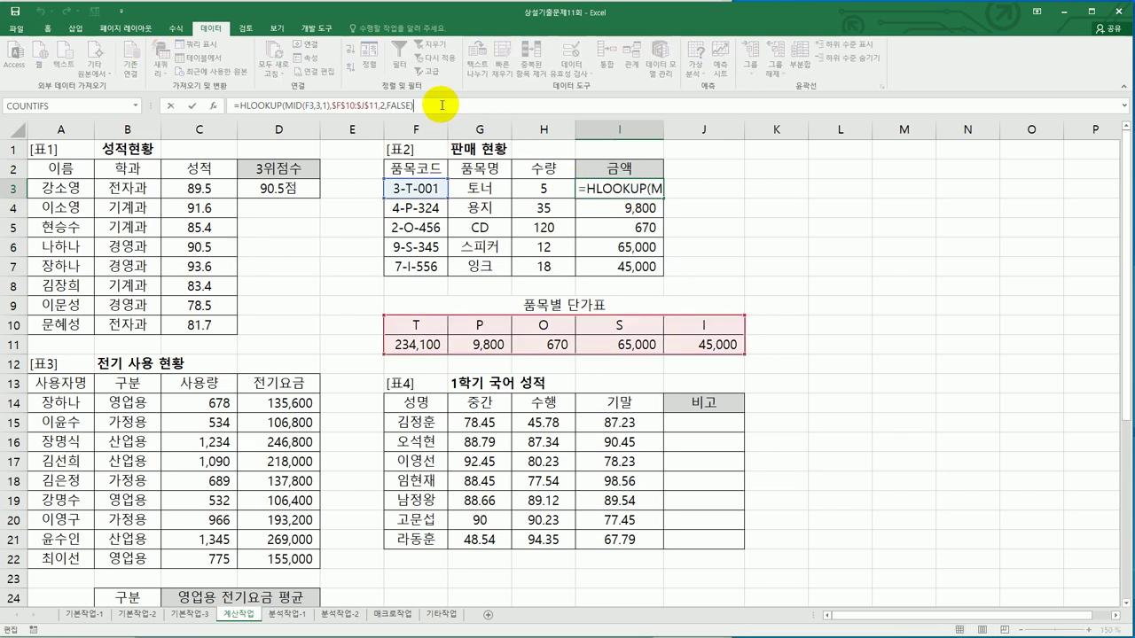
text(*)
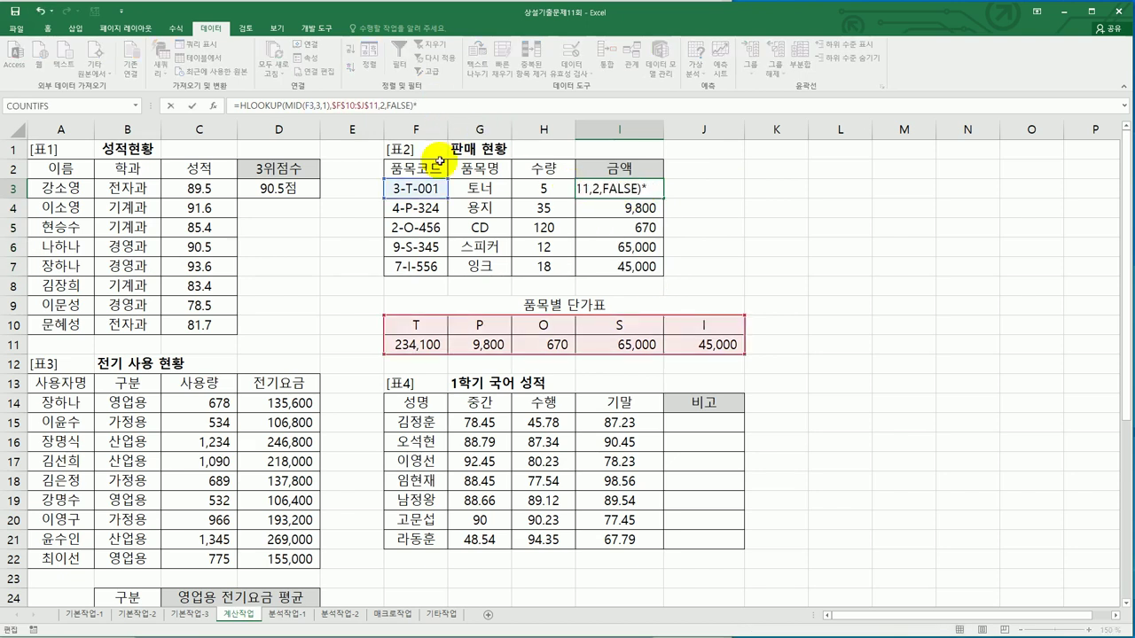
click(532, 191)
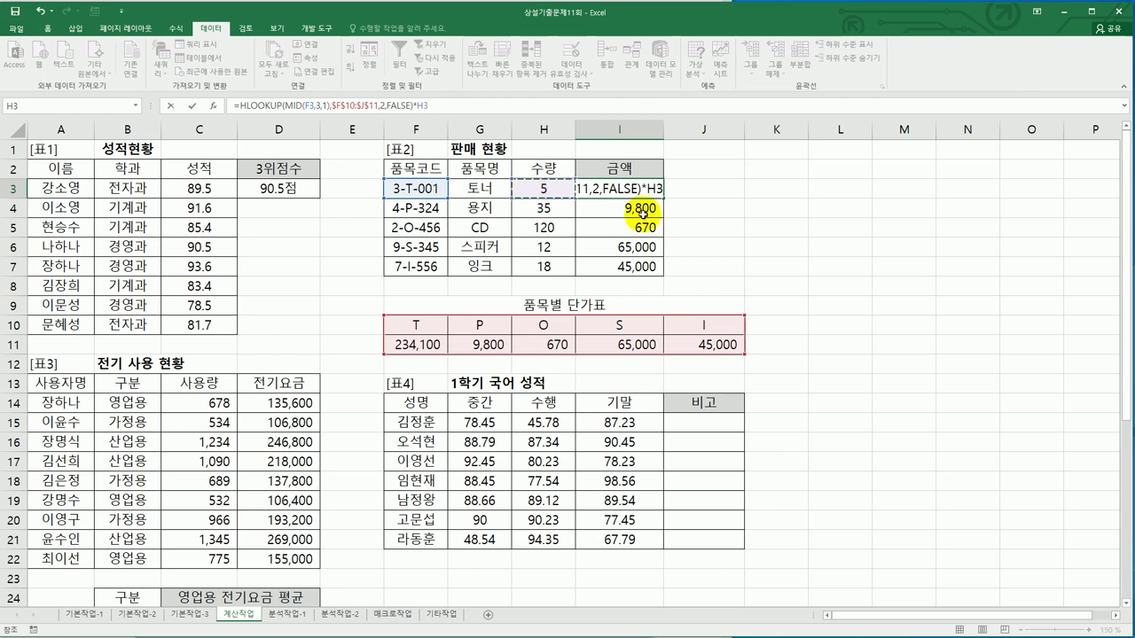
key(ctrl+Return)
drag(663, 197, 640, 270)
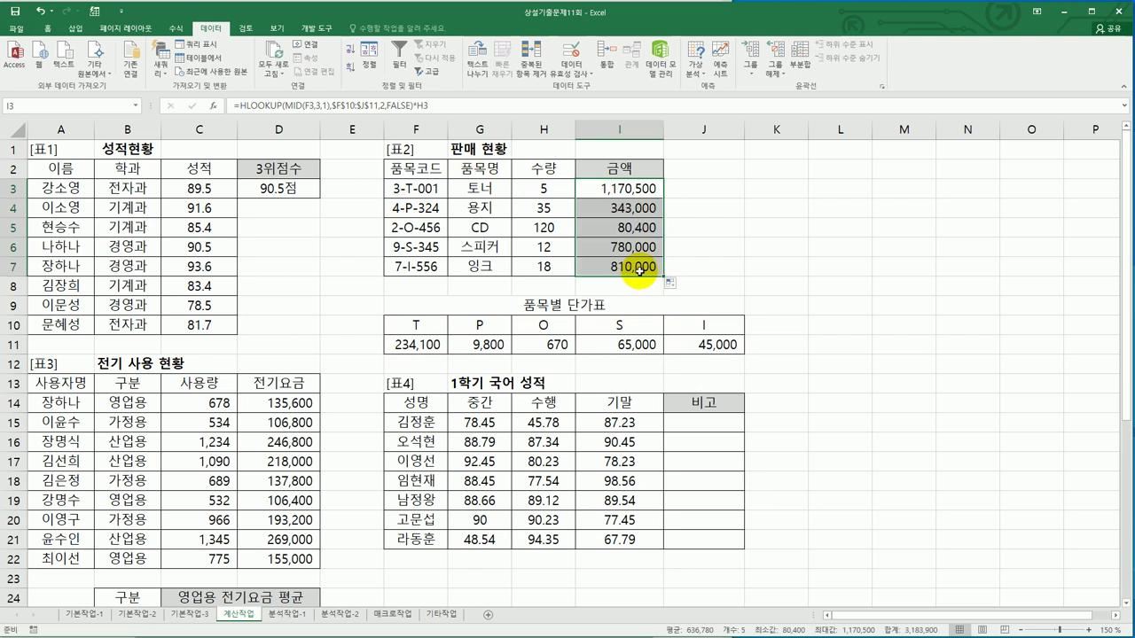
click(639, 270)
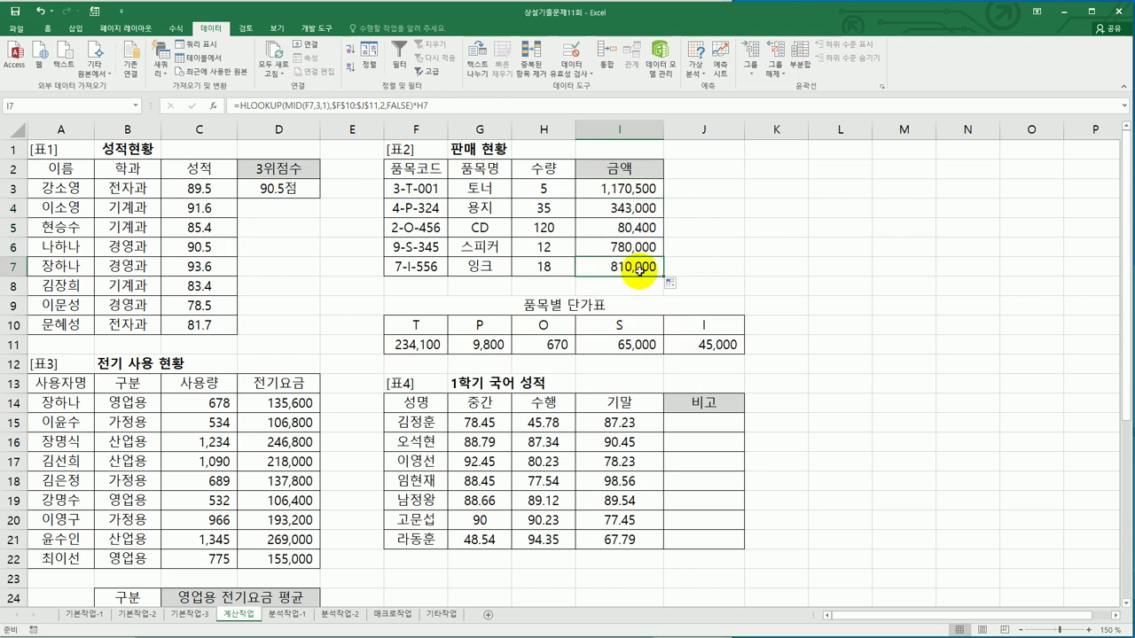
Start a DAVERAGE formula in C25 for the 영업용 전기요금 평균, with the [표3] range A13:D22 as the database.
key(alt+Tab)
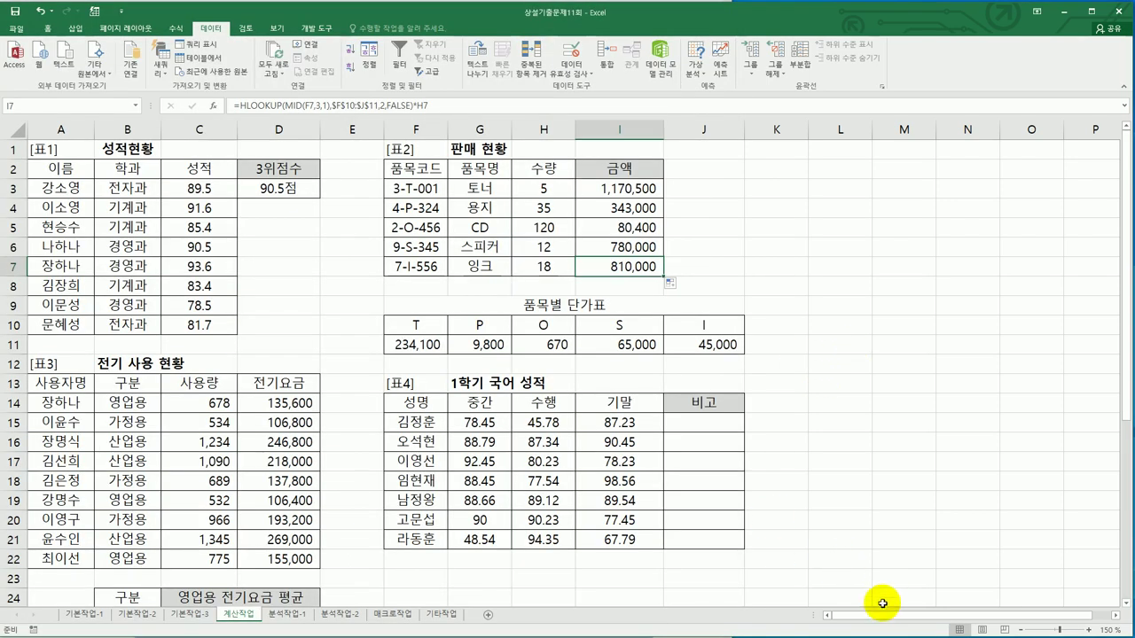
scroll(435, 476, down, 2)
drag(127, 479, 126, 508)
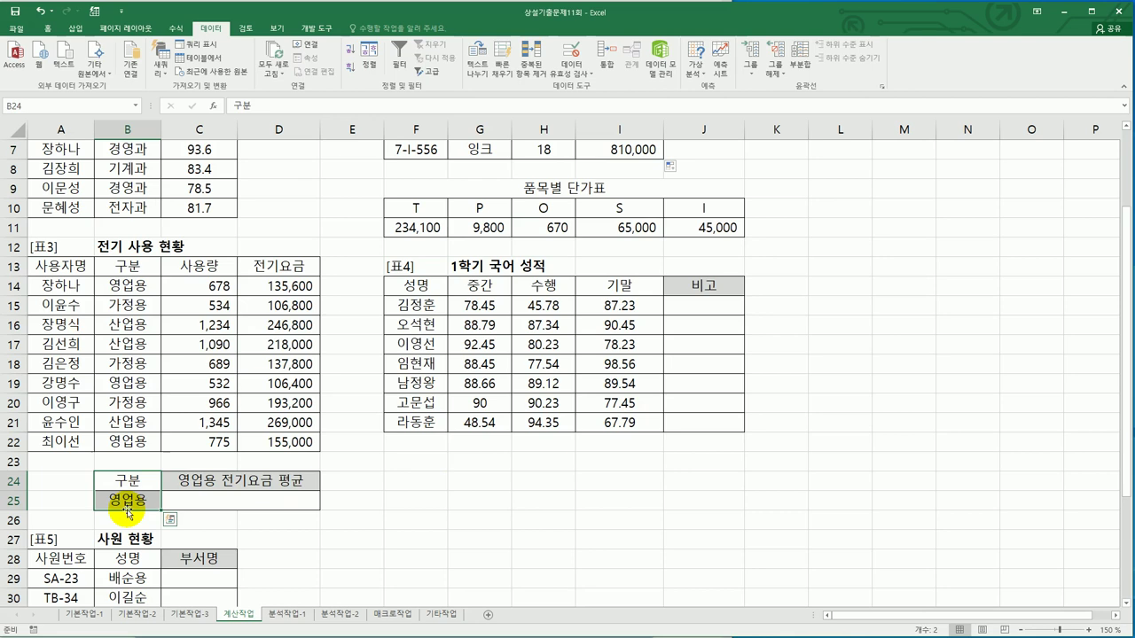
click(205, 505)
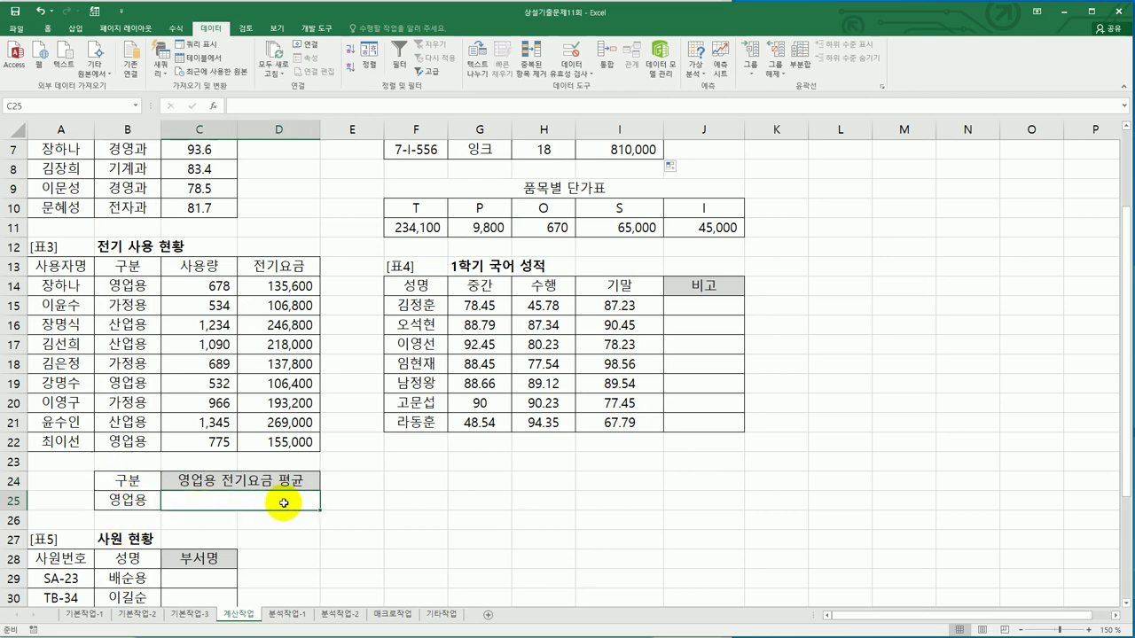
text(=d)
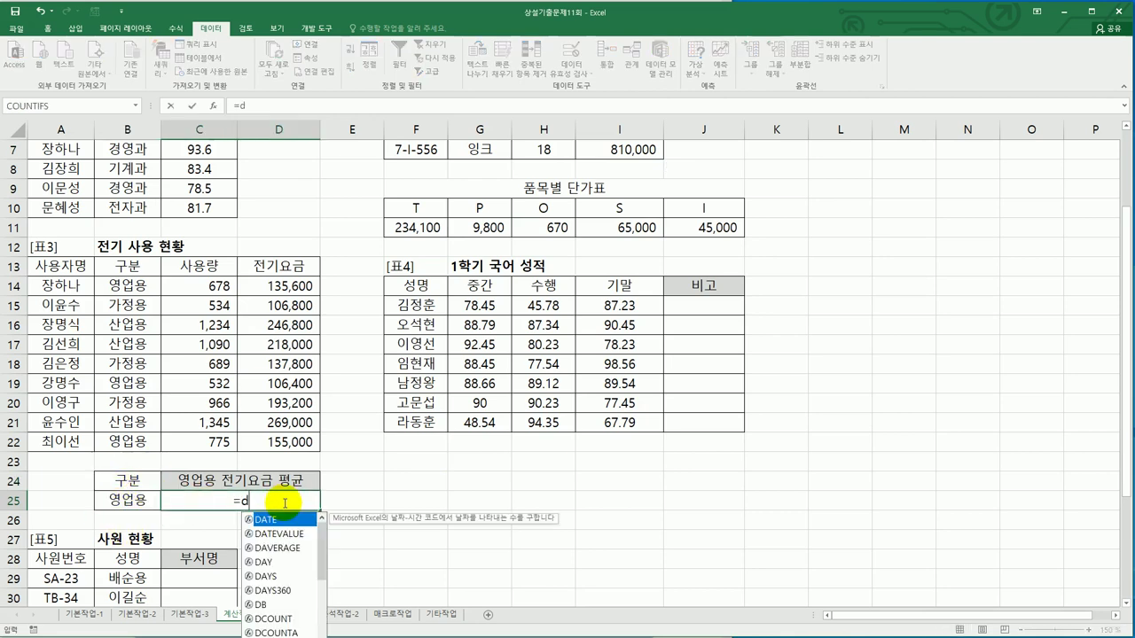
text(a)
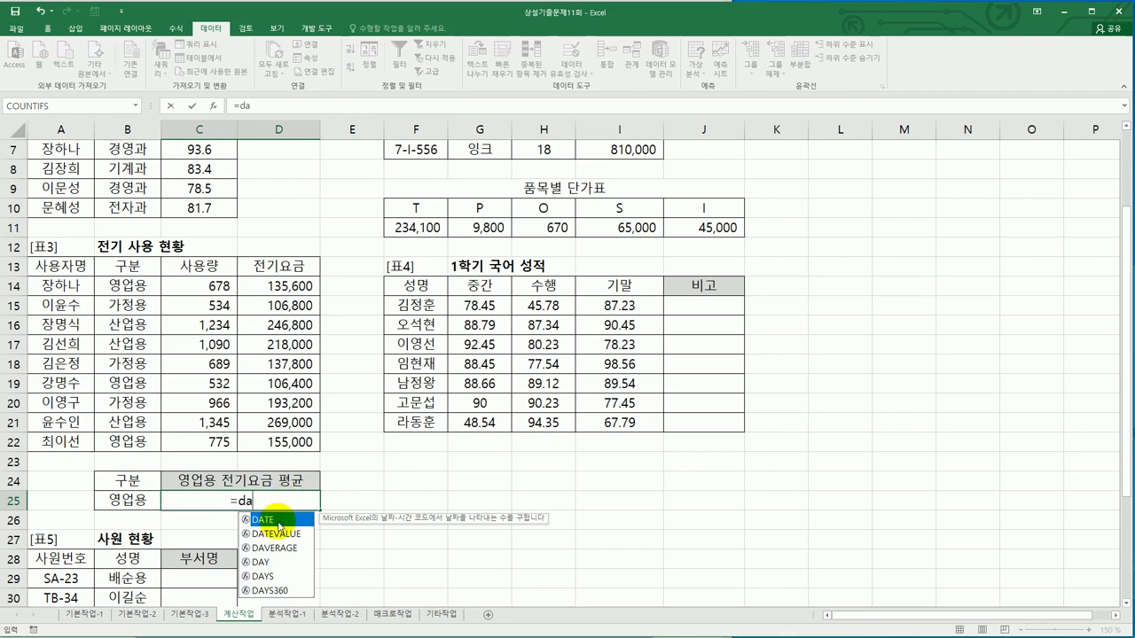
double_click(275, 548)
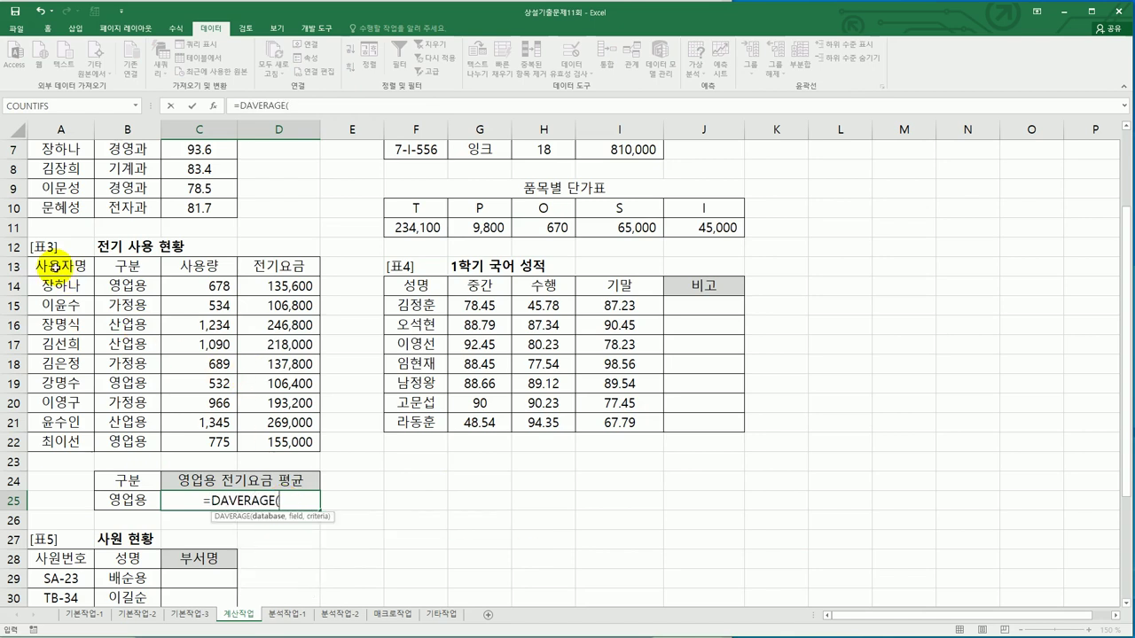
drag(55, 265, 266, 441)
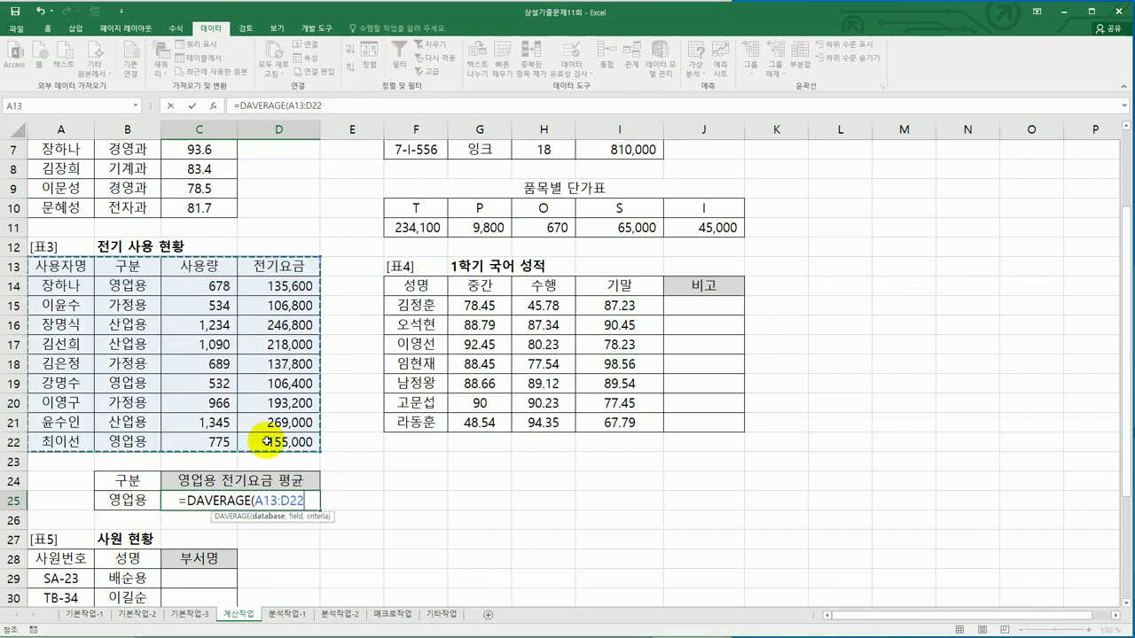
Complete the DAVERAGE formula in C25 with the 전기요금 header D13 as the field and B24:B25 as the criteria.
text(,)
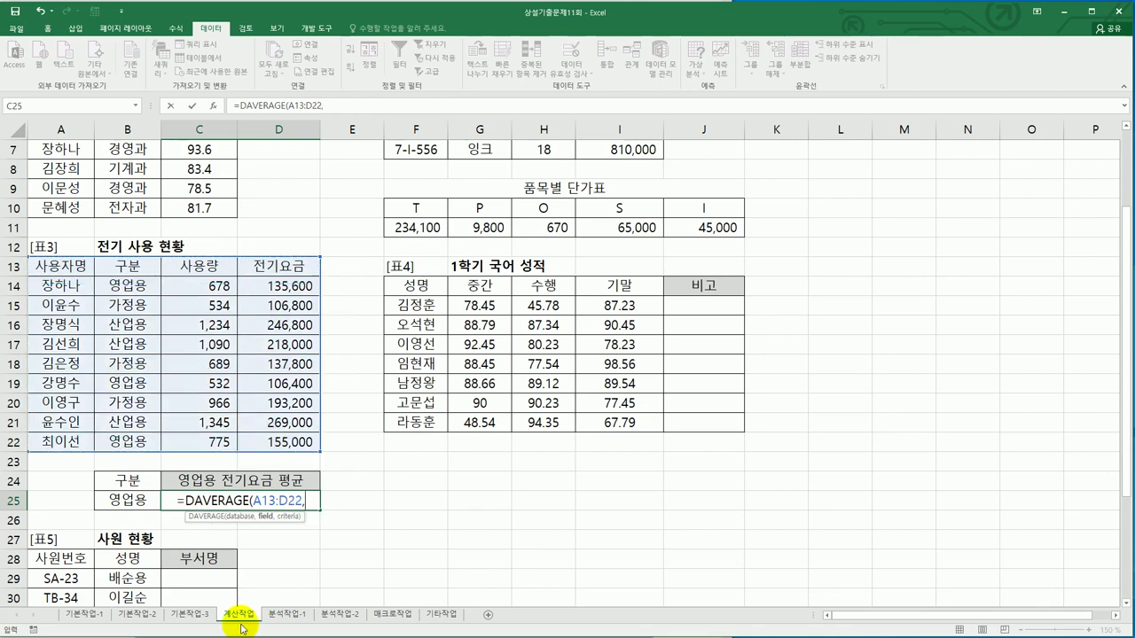
click(286, 262)
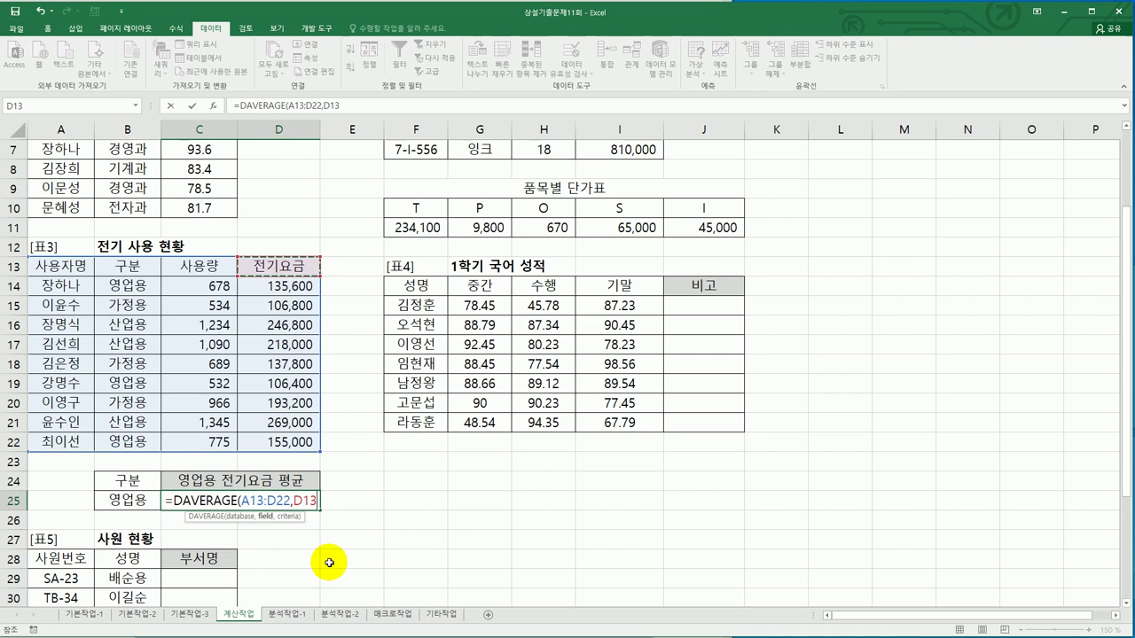
text(,)
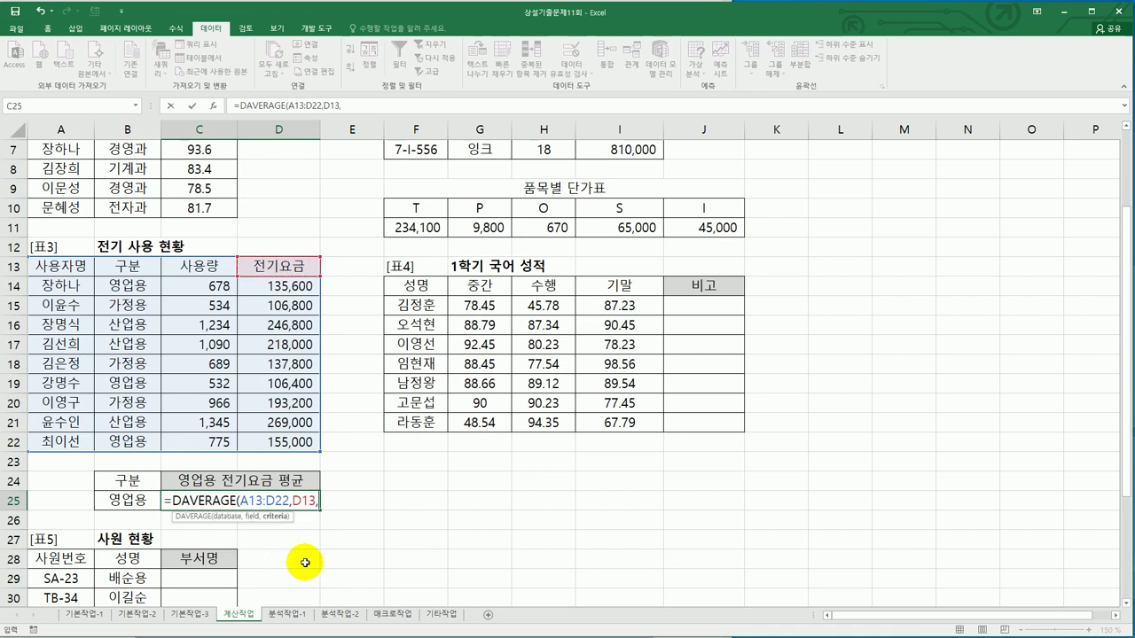
click(114, 480)
drag(120, 490, 120, 503)
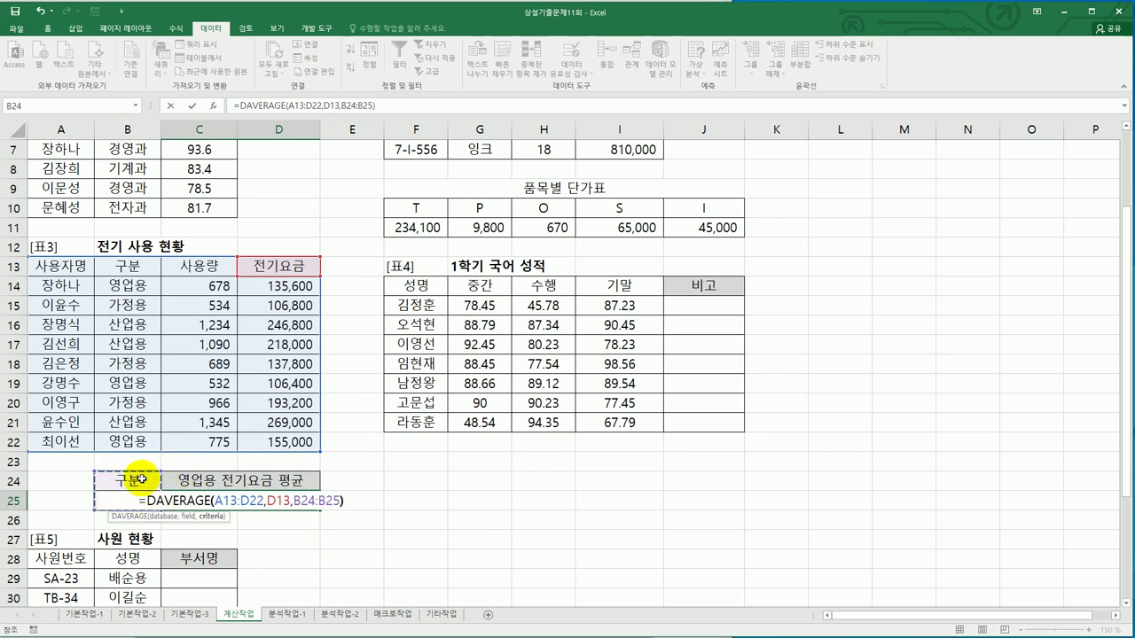
key(Return)
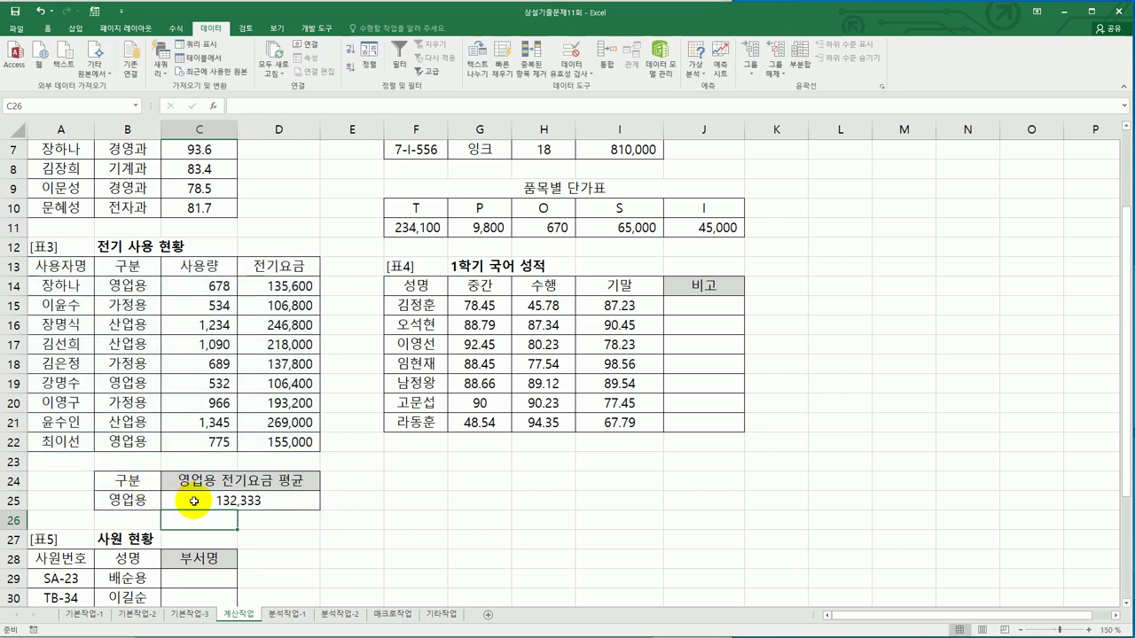
Nest the DAVERAGE formula in C25 inside a ROUNDUP function as its number argument.
click(169, 502)
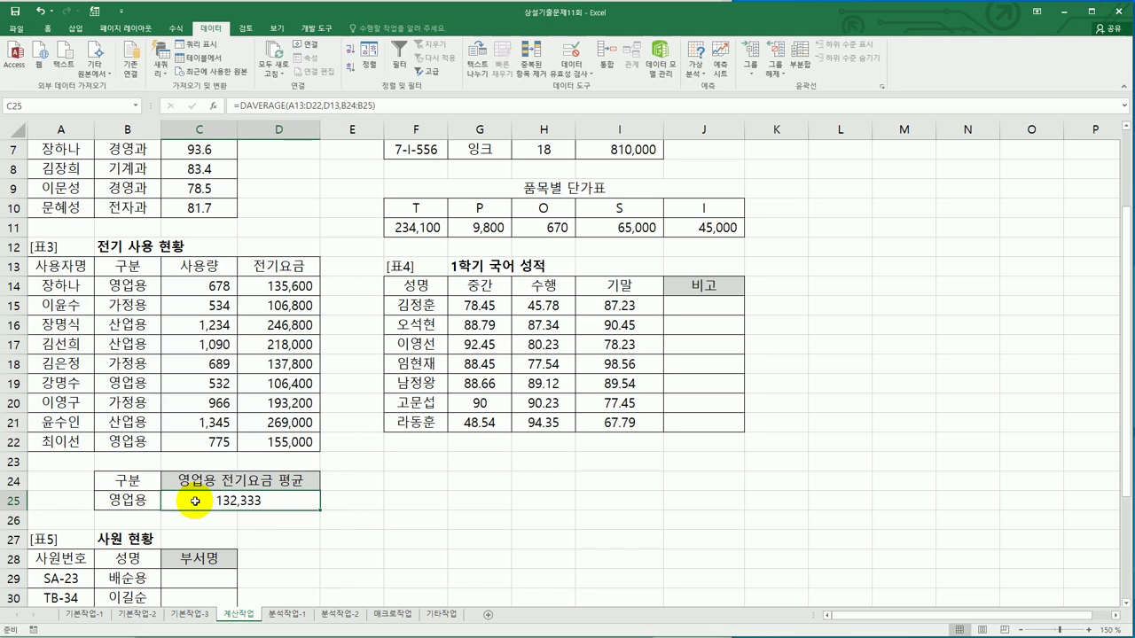
double_click(195, 502)
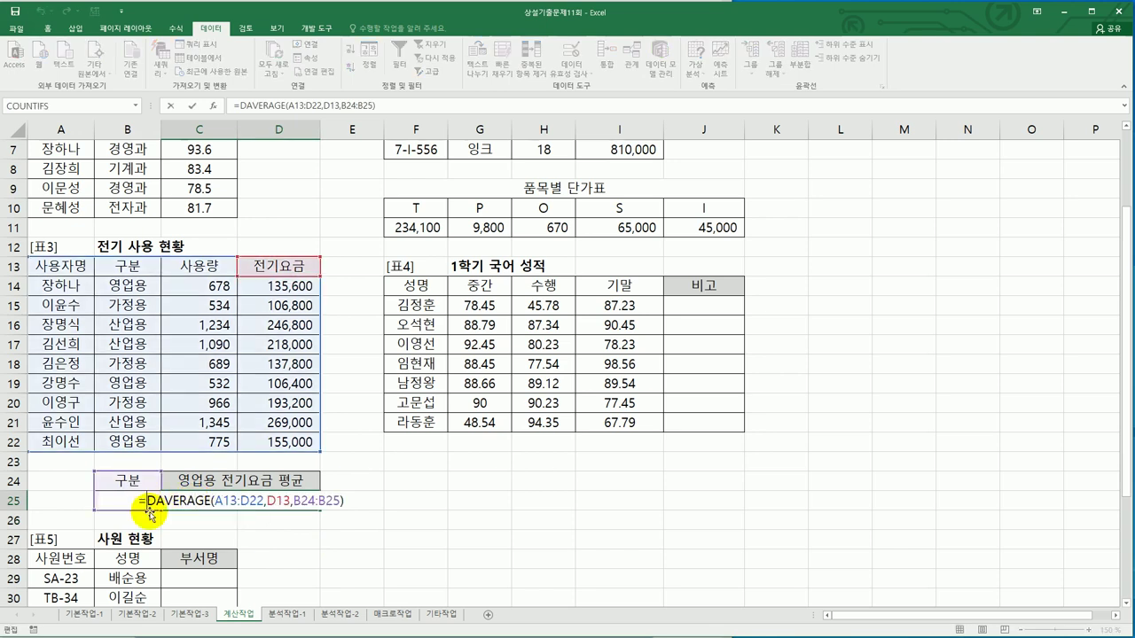
text(roun)
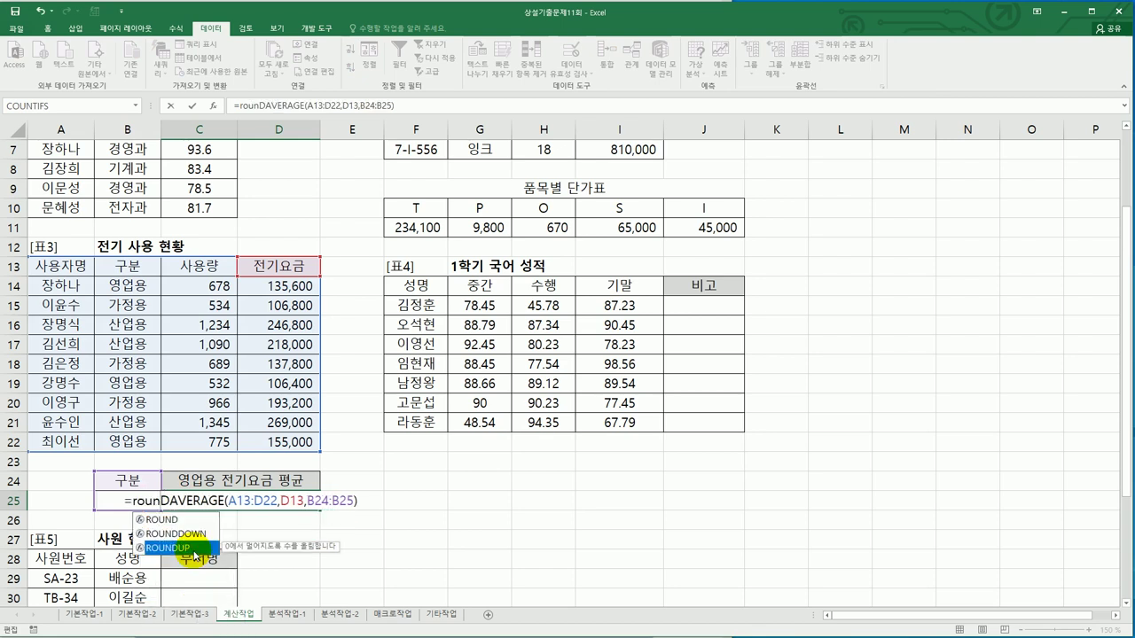
double_click(194, 550)
Complete the ROUNDUP in C25 with -3 as the number of digits to round up at the hundreds place.
click(377, 501)
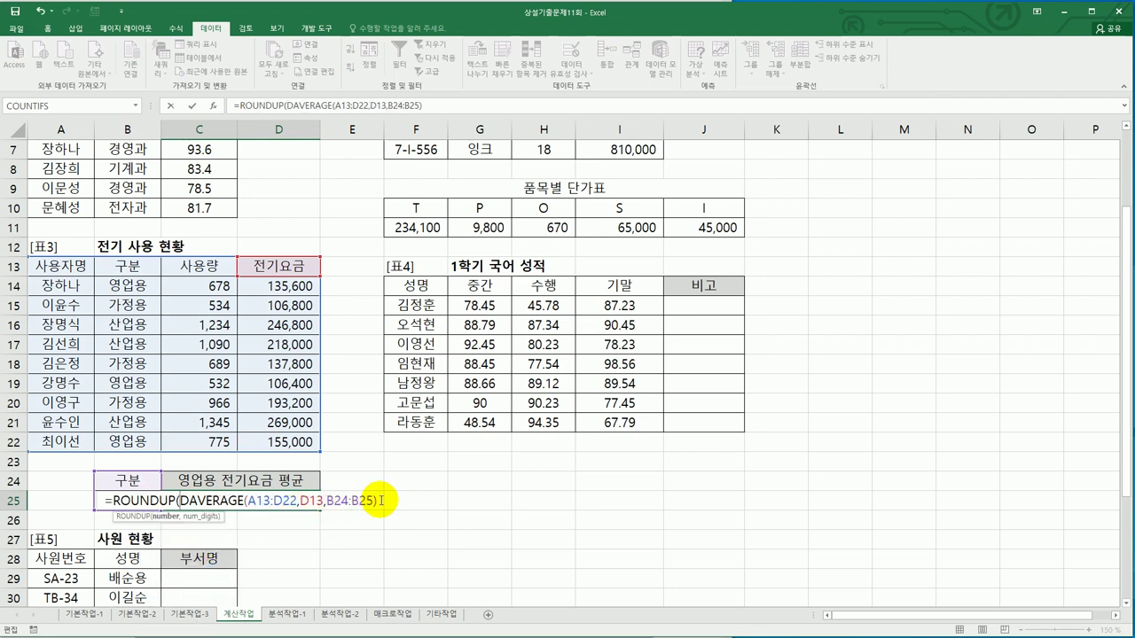
text(,)
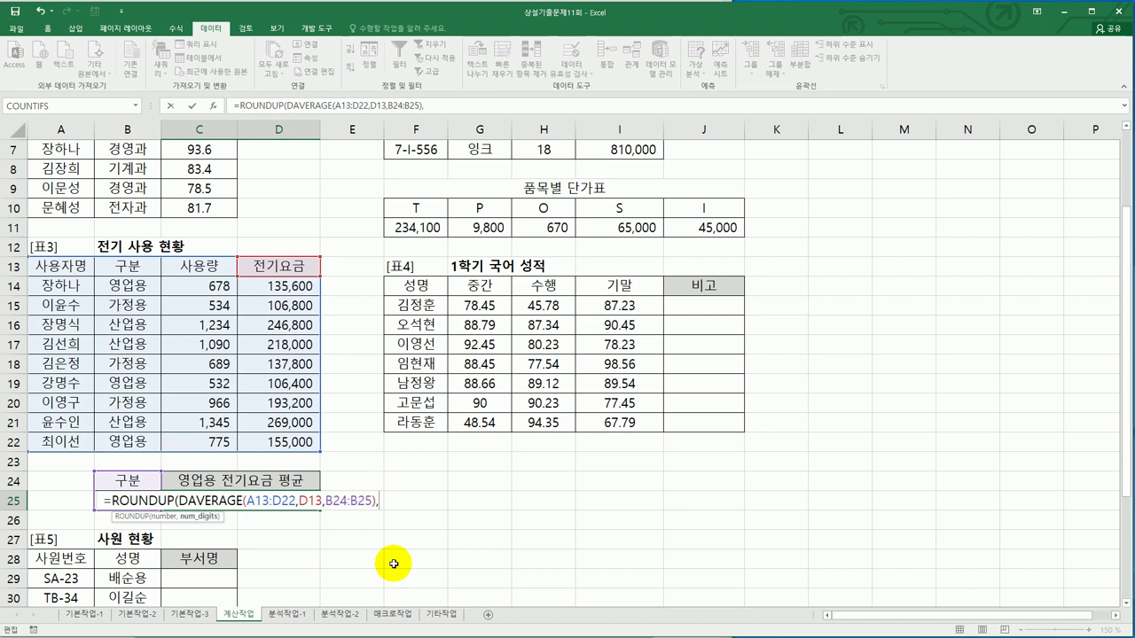
text(-)
key(BackSpace)
text(2)
key(BackSpace)
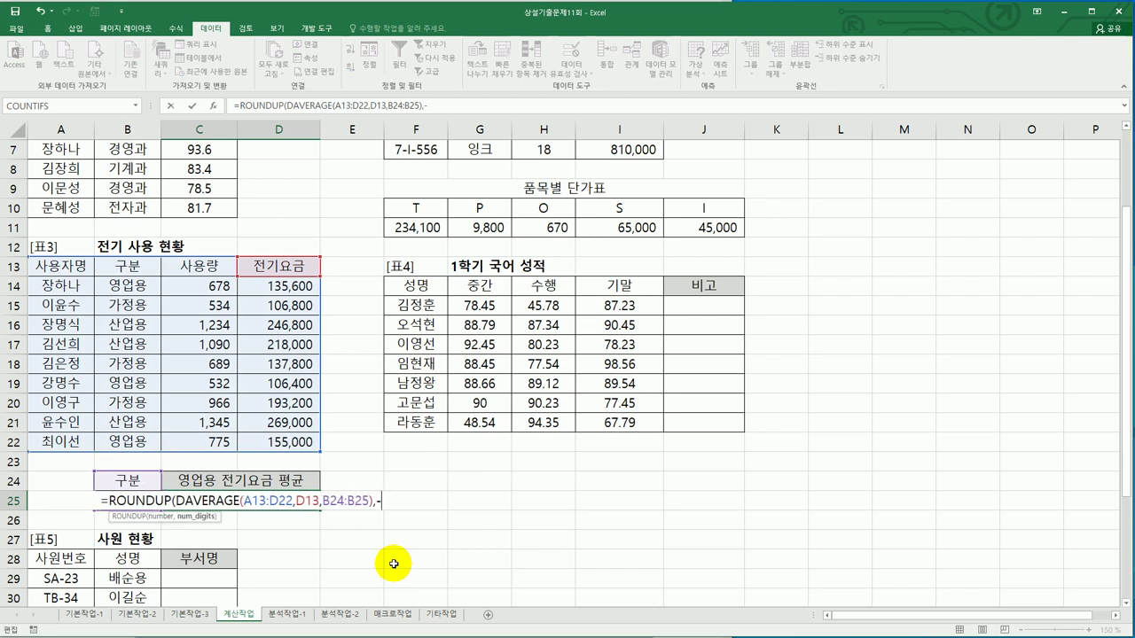
text(3))
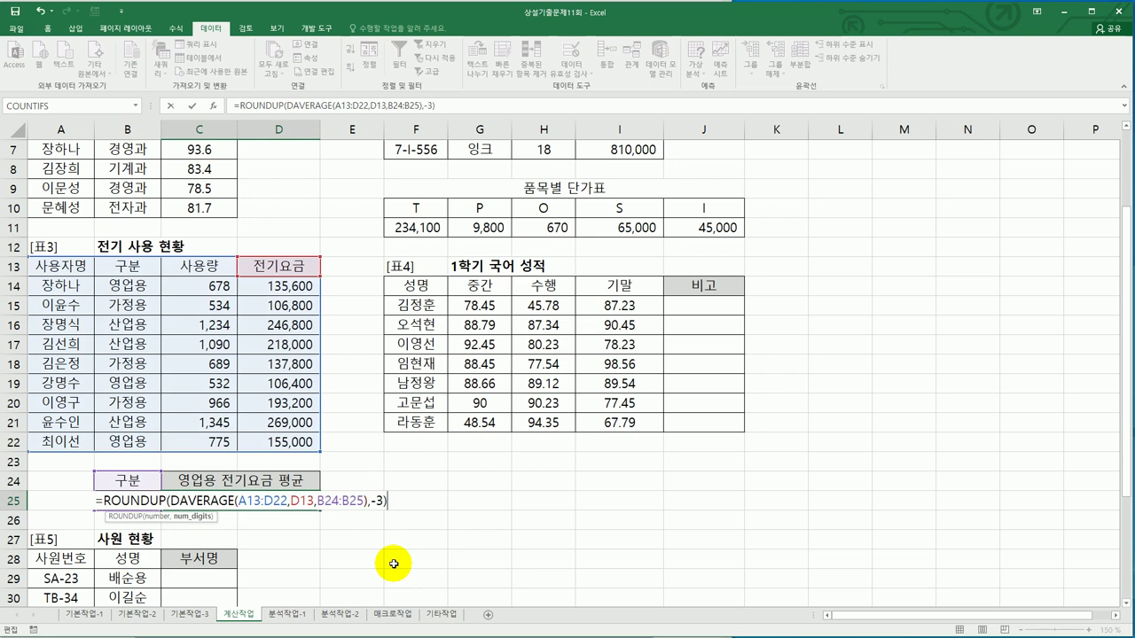
key(Return)
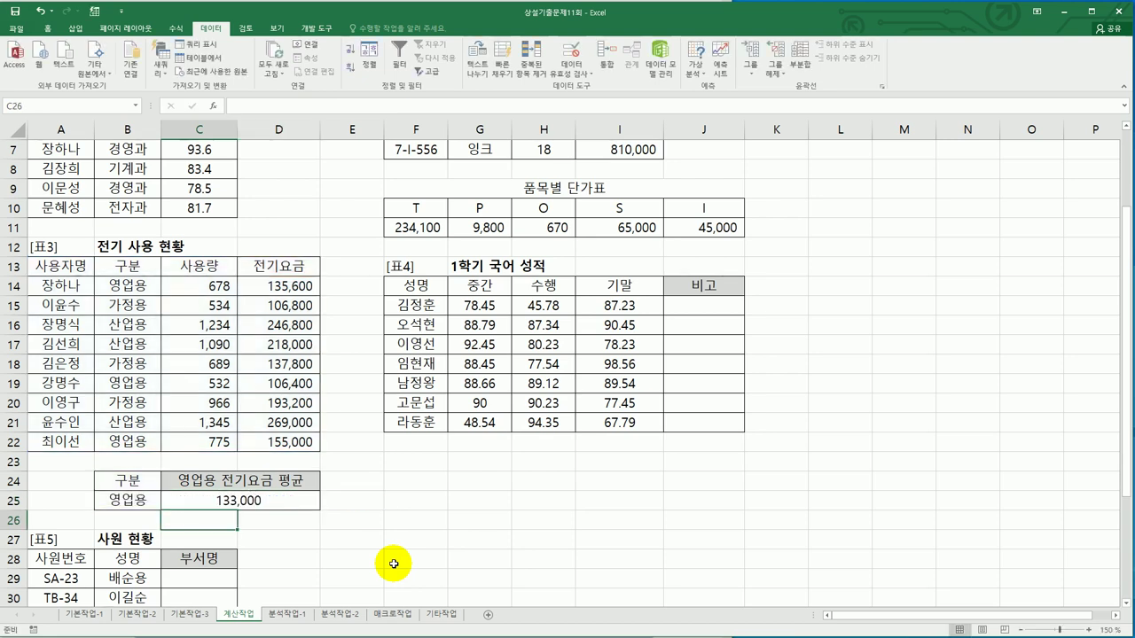
click(229, 503)
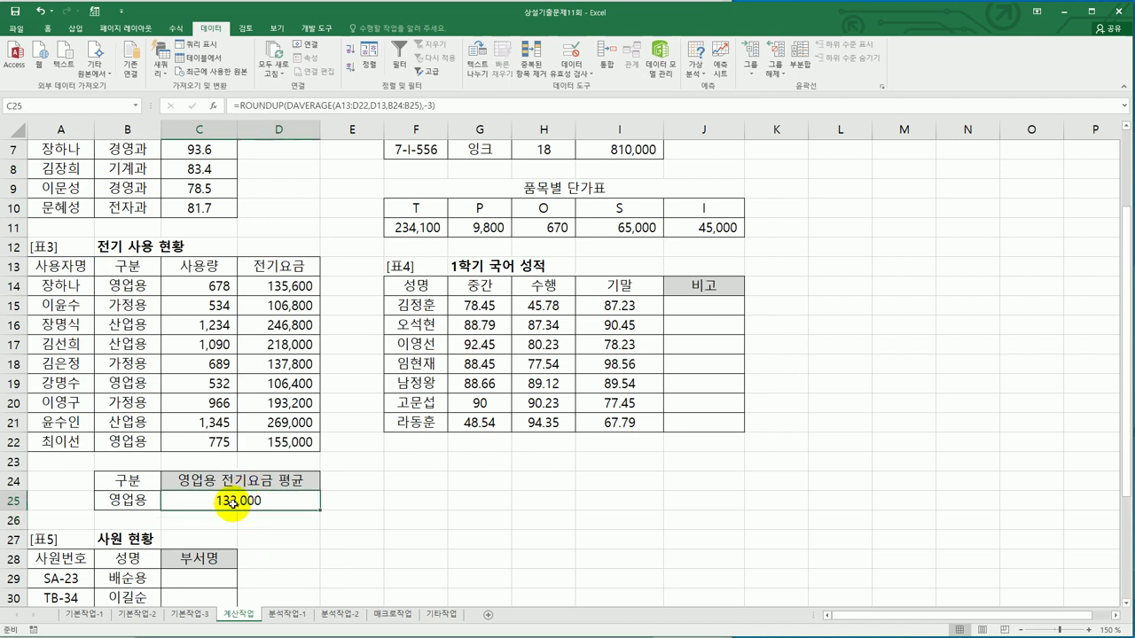
Start an IF formula in the [표4] 비고 cell J15, with STDEV(G15:I15) as the first part of its logical test.
key(alt+Tab)
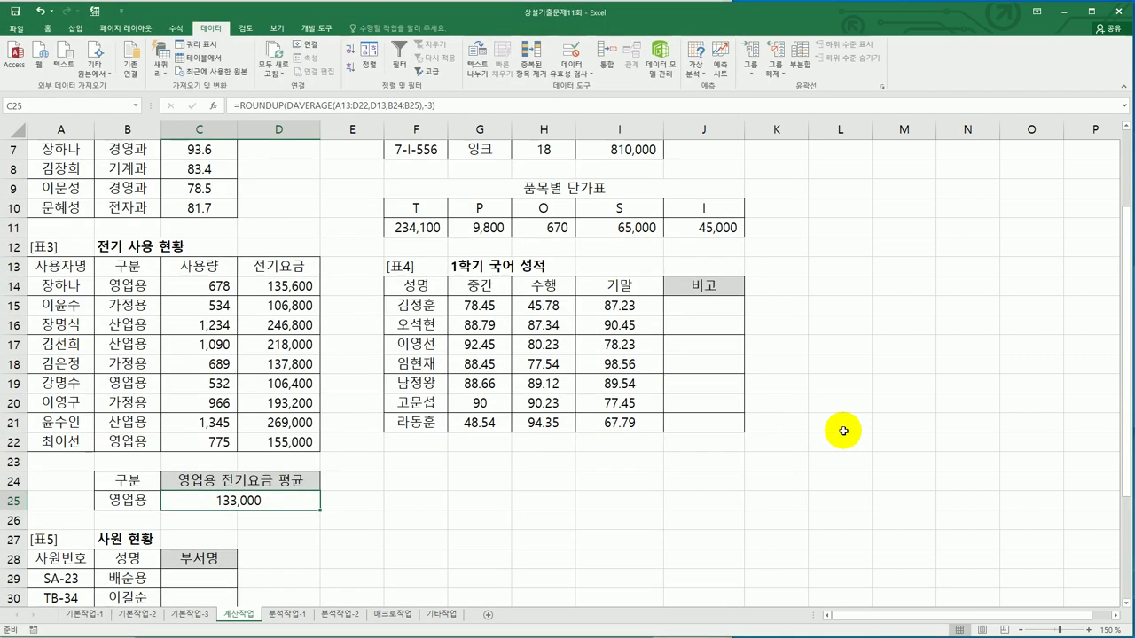
click(714, 304)
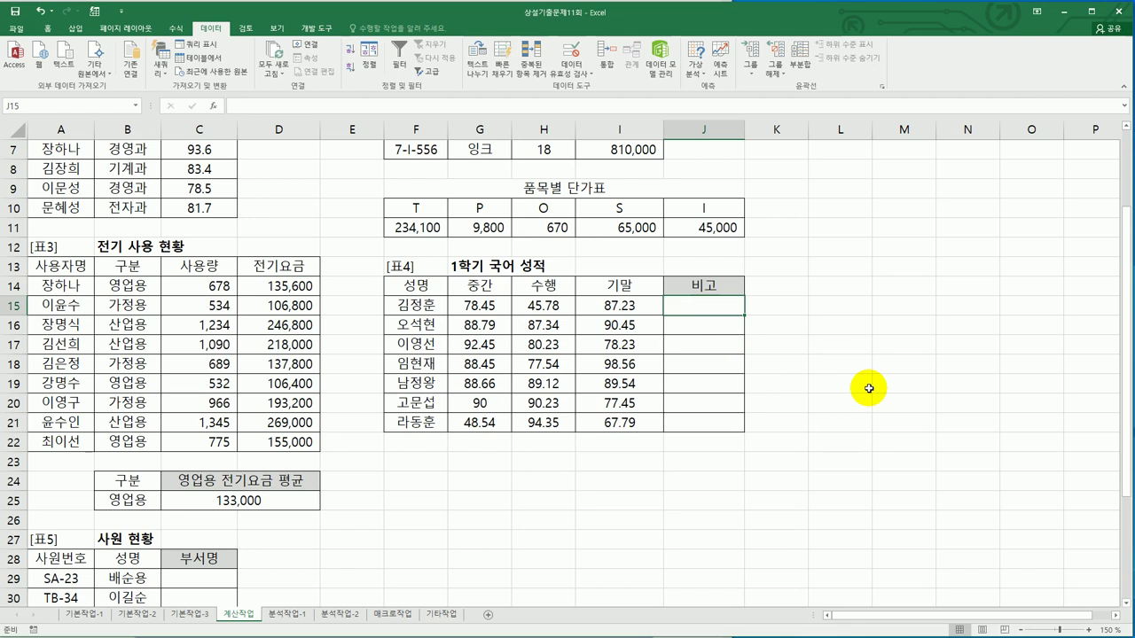
text(=)
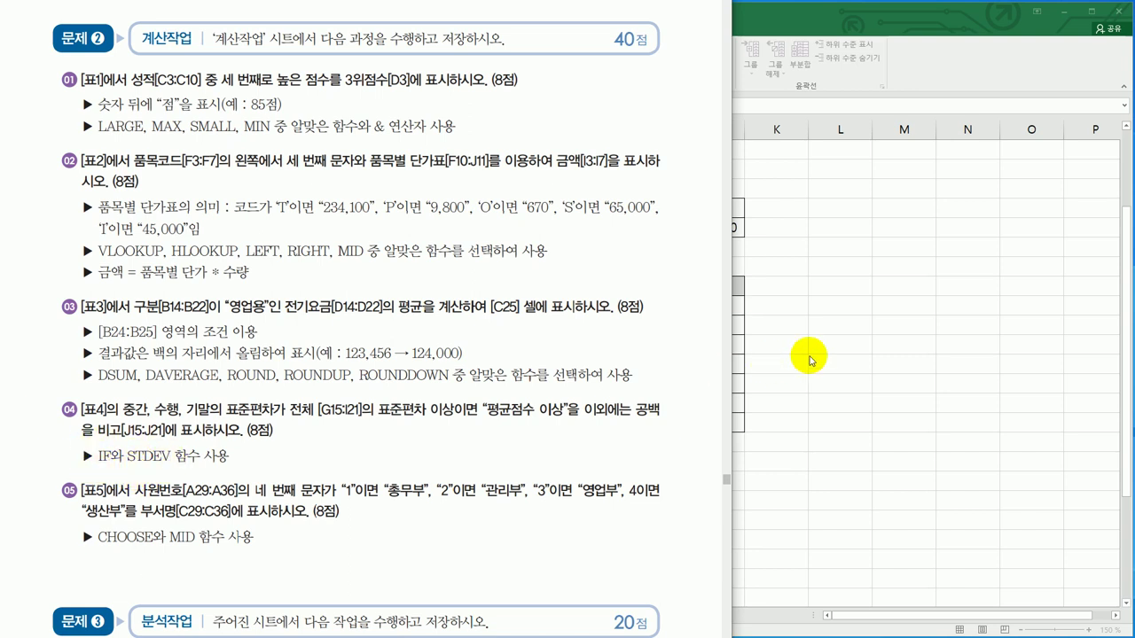
text(if()
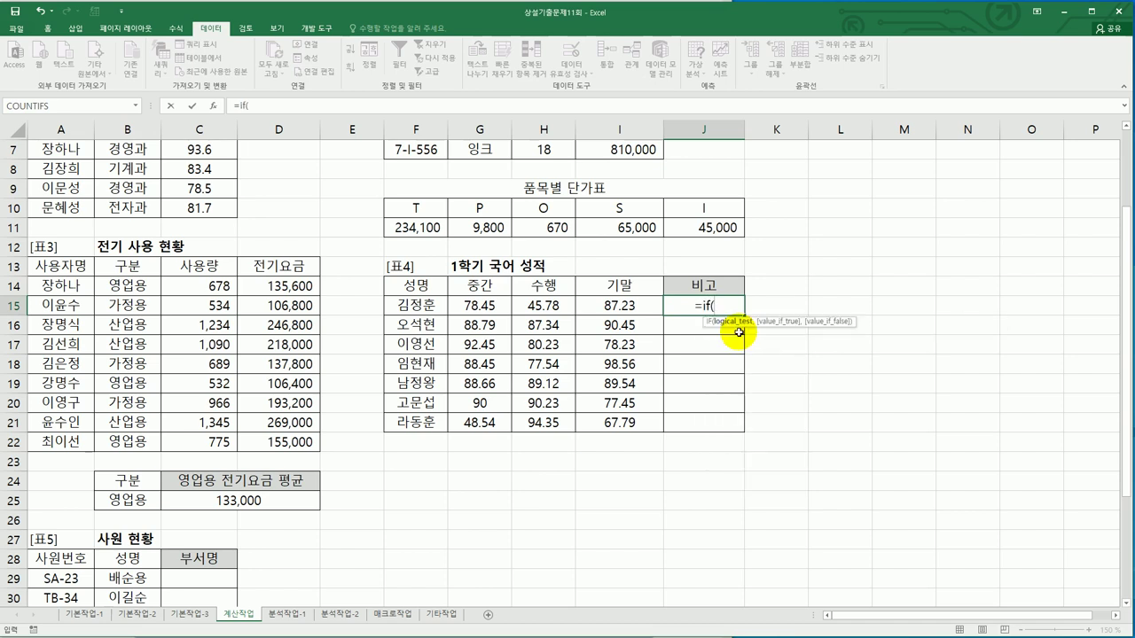
text(std)
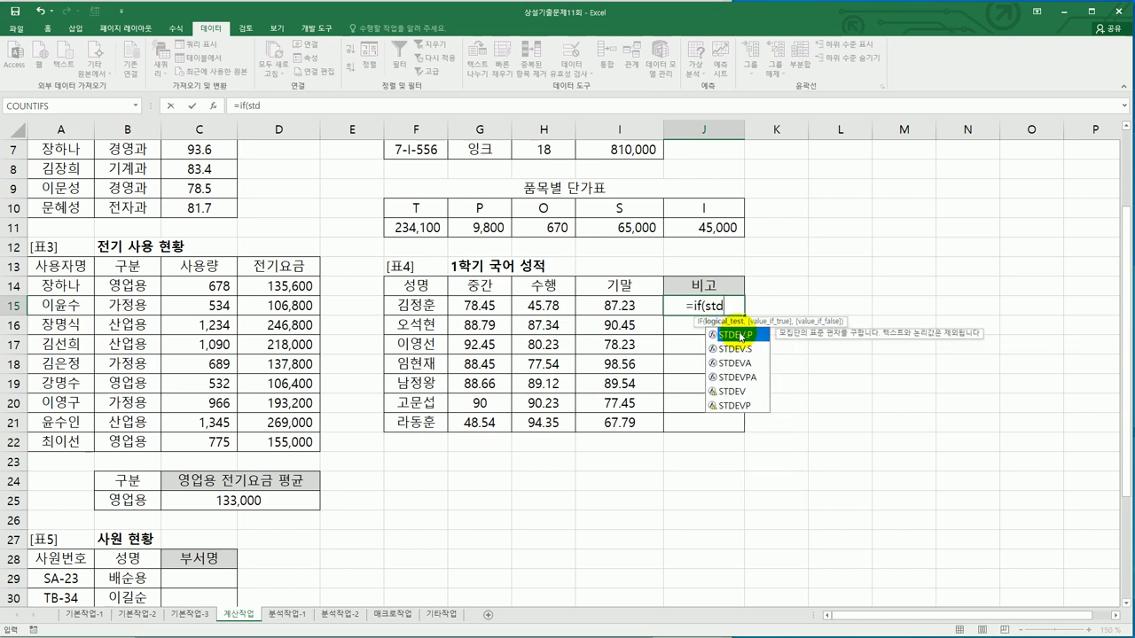
text(ev()
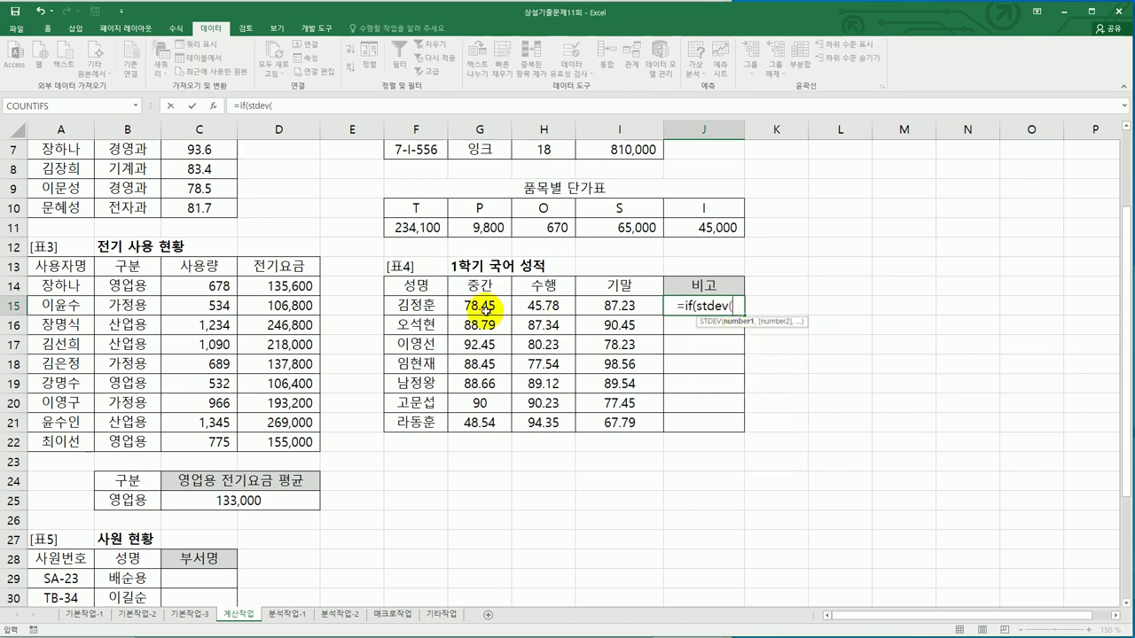
drag(480, 299, 611, 299)
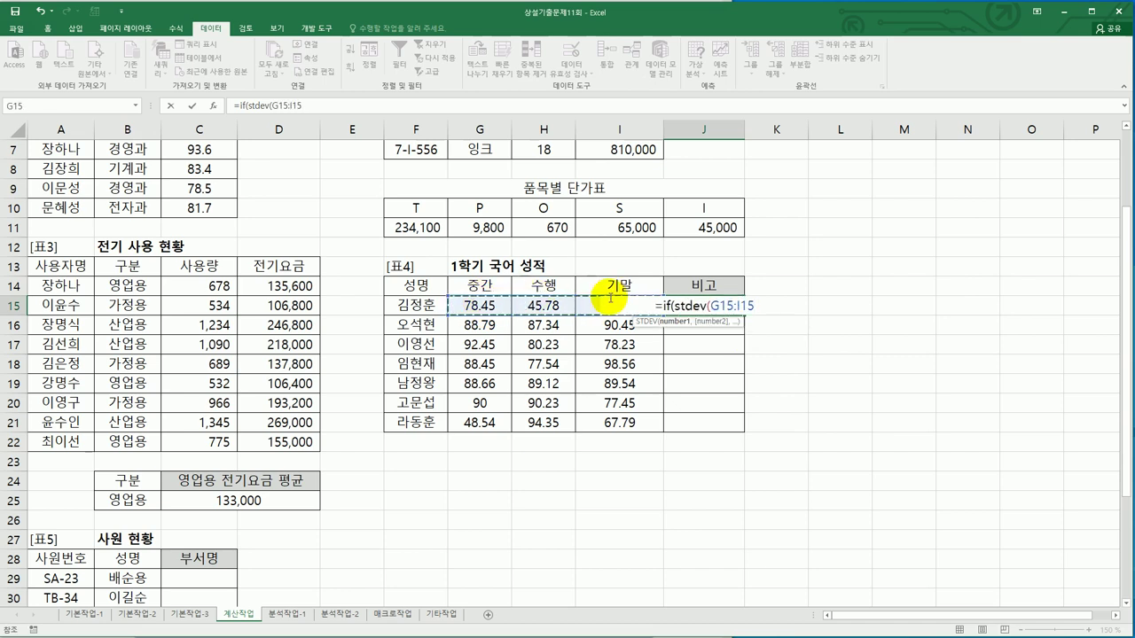
text())
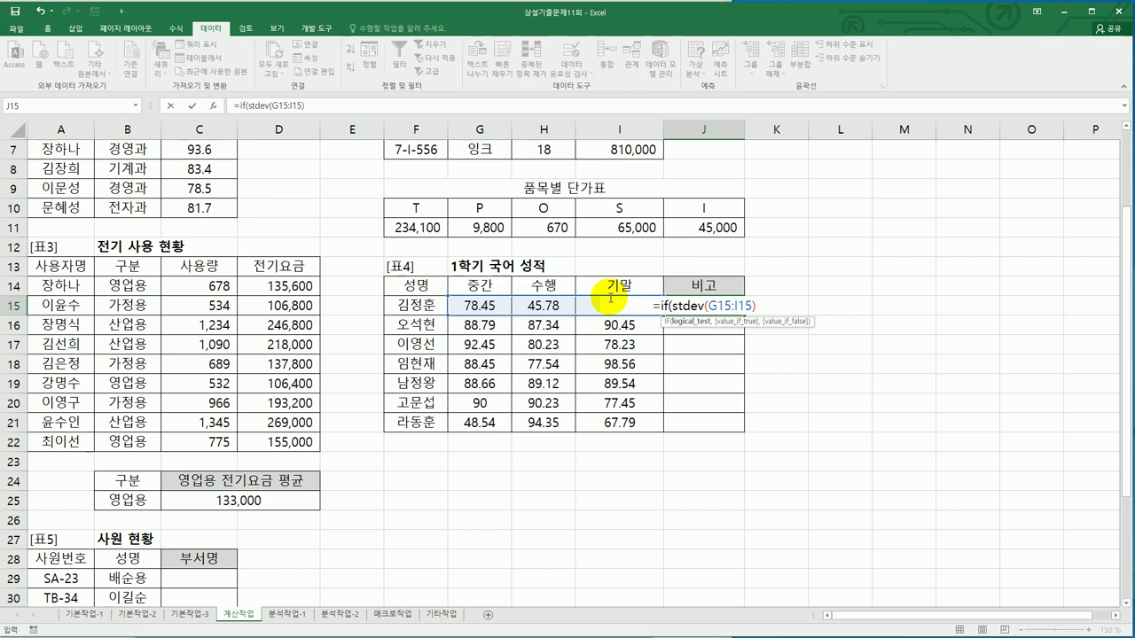
Complete the logical test in J15 with >=STDEV($G$15:$I$21), using an absolute range, and check it against question 04 of the exam sheet.
text(>=)
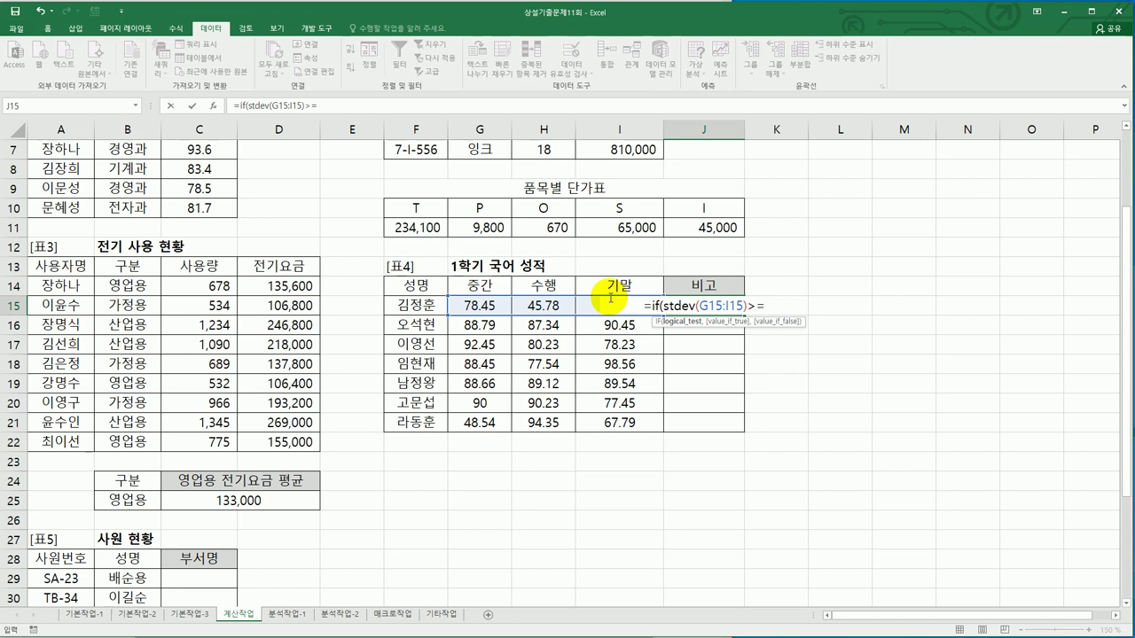
text(stdev)
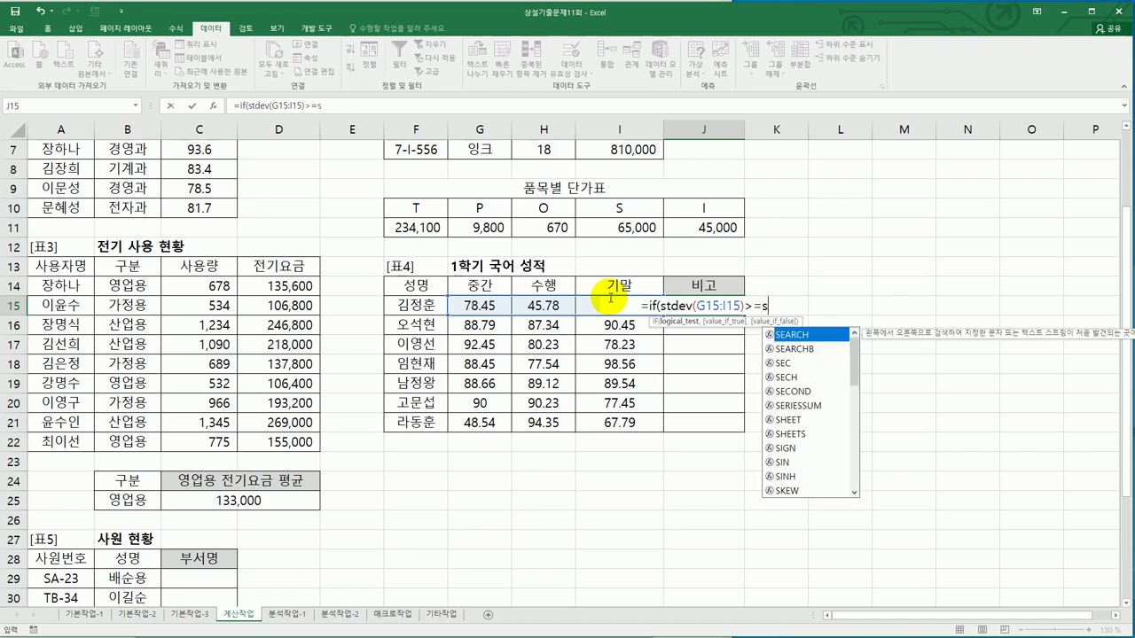
text(()
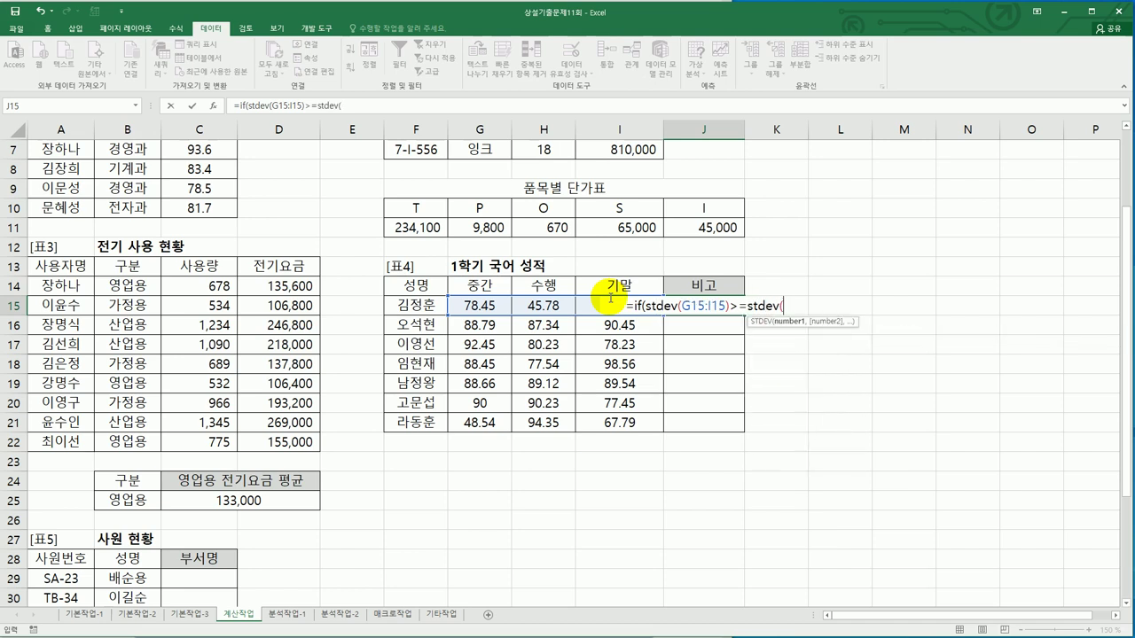
drag(485, 305, 614, 422)
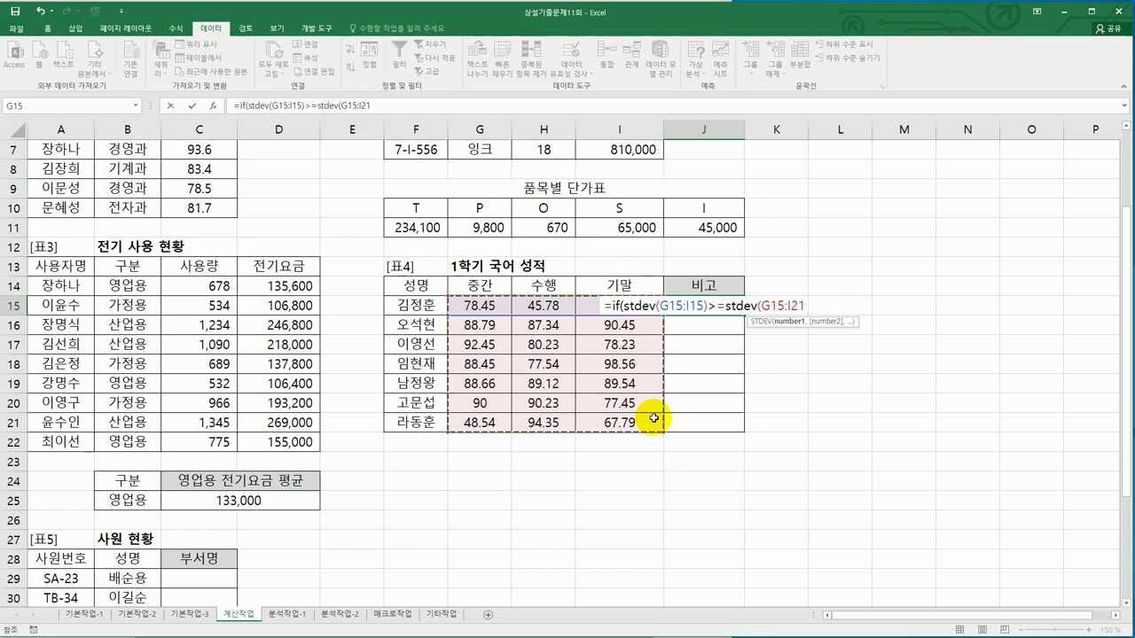
key(F4)
text())
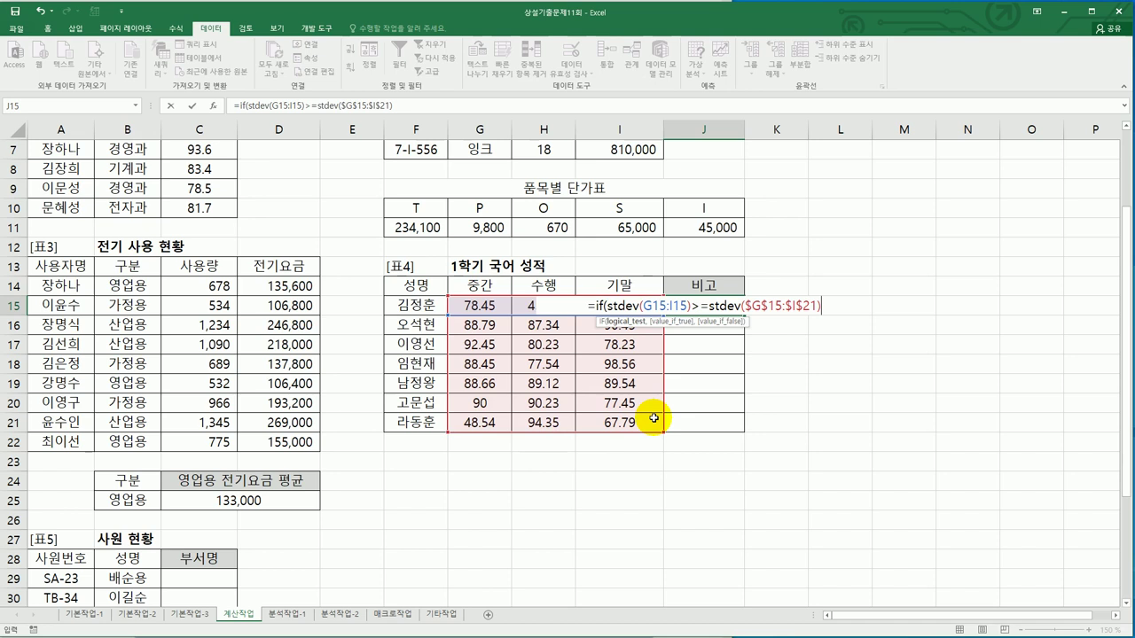
key(alt+Tab)
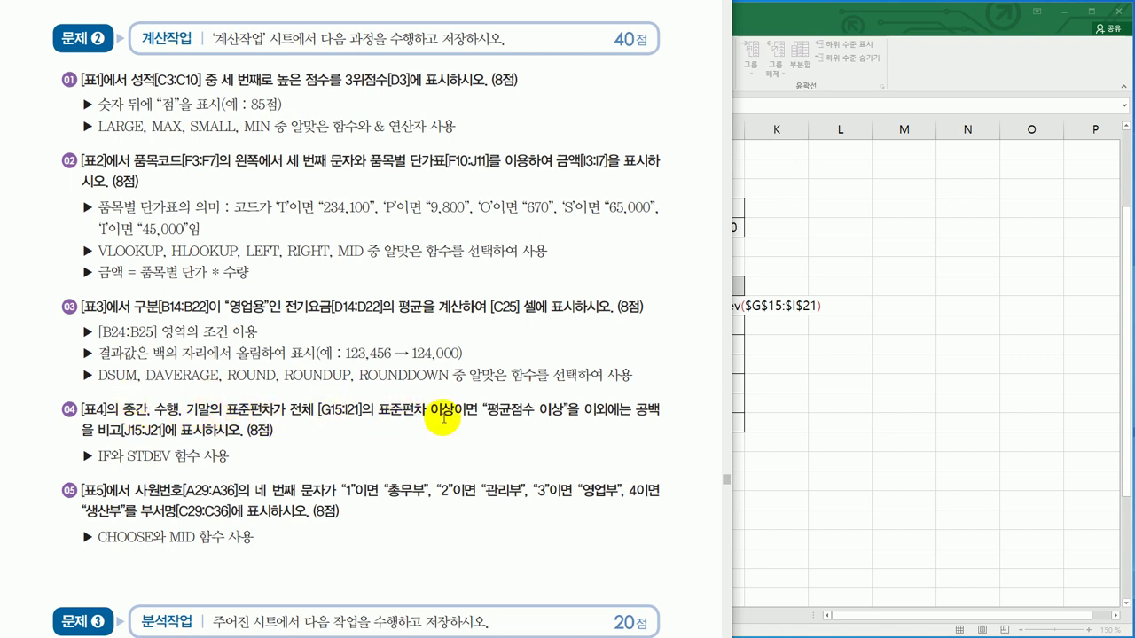
Complete the IF formula in J15 with "평균점수 이상" as the true value and an empty string "" as the false value.
click(846, 30)
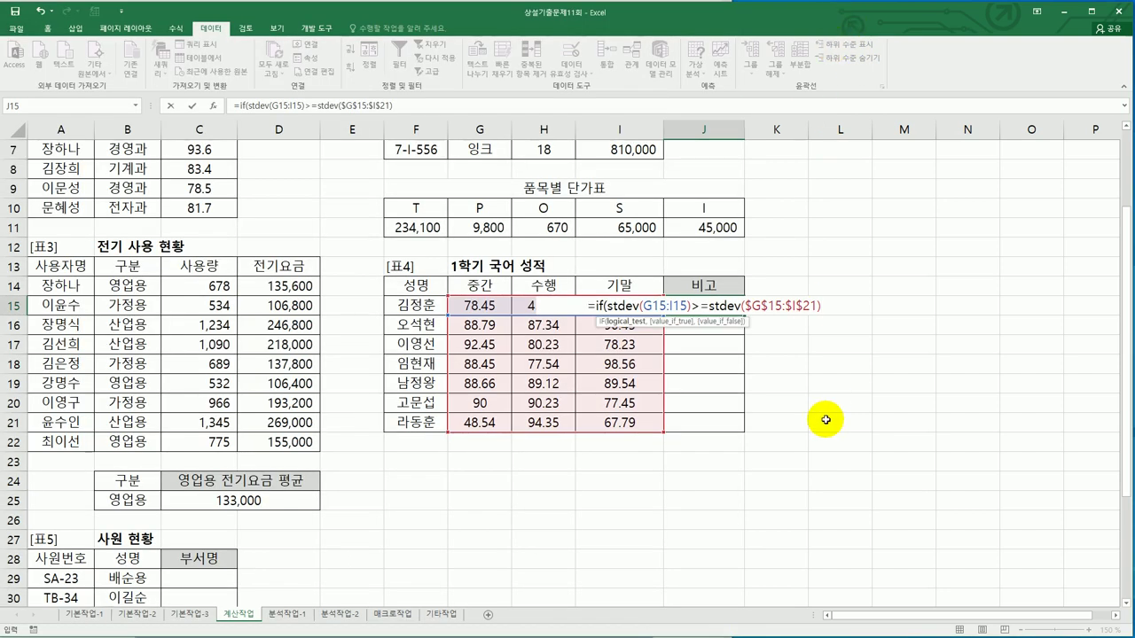
text(,"평균점수 이상",)
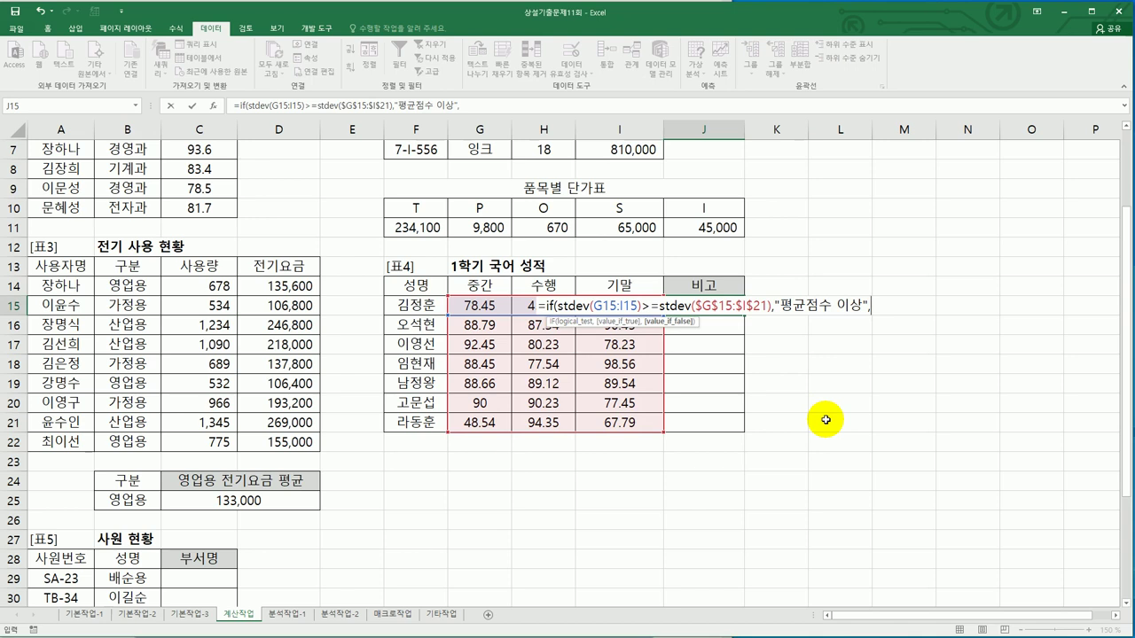
text("")
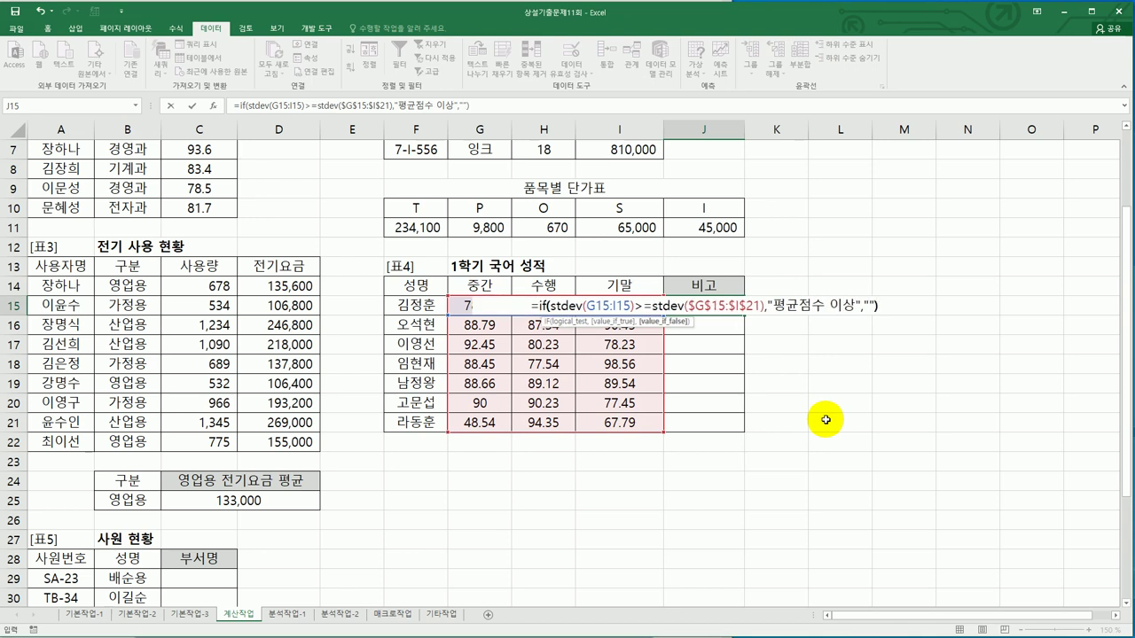
text())
key(Return)
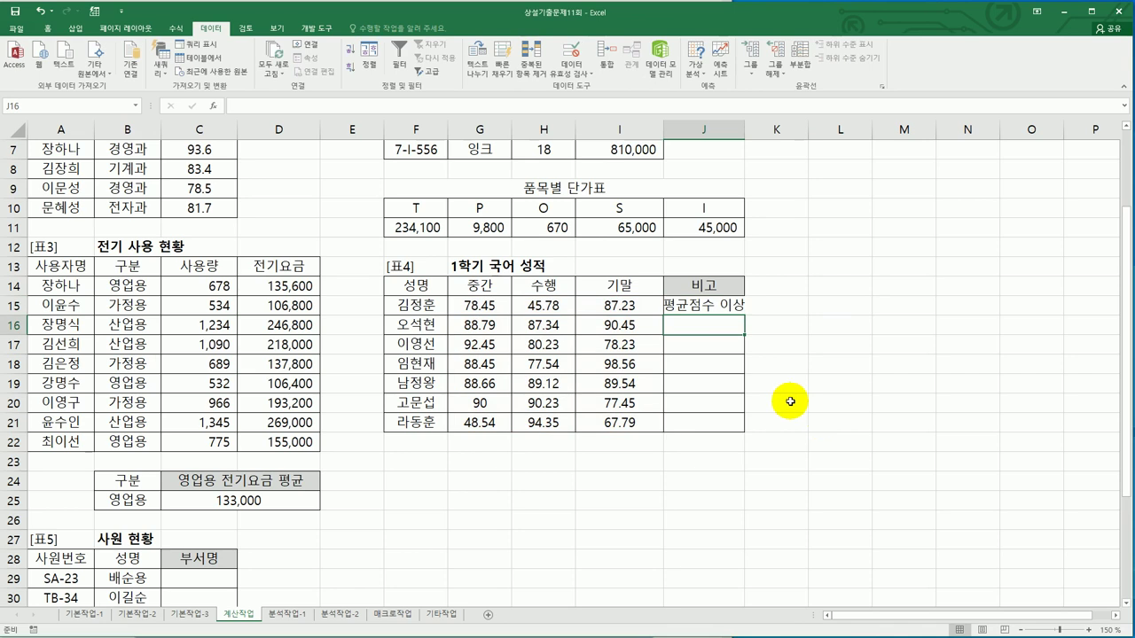
Fill the J15 formula down to J21 and widen column J to fit the 비고 text.
click(733, 307)
drag(743, 313, 745, 434)
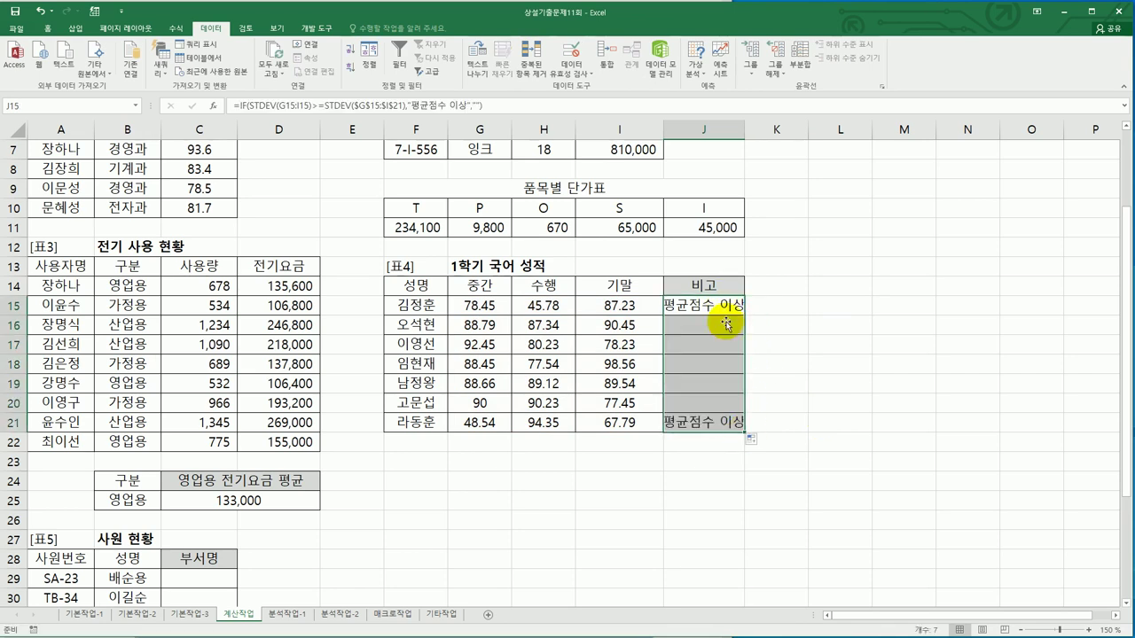
drag(743, 129, 760, 128)
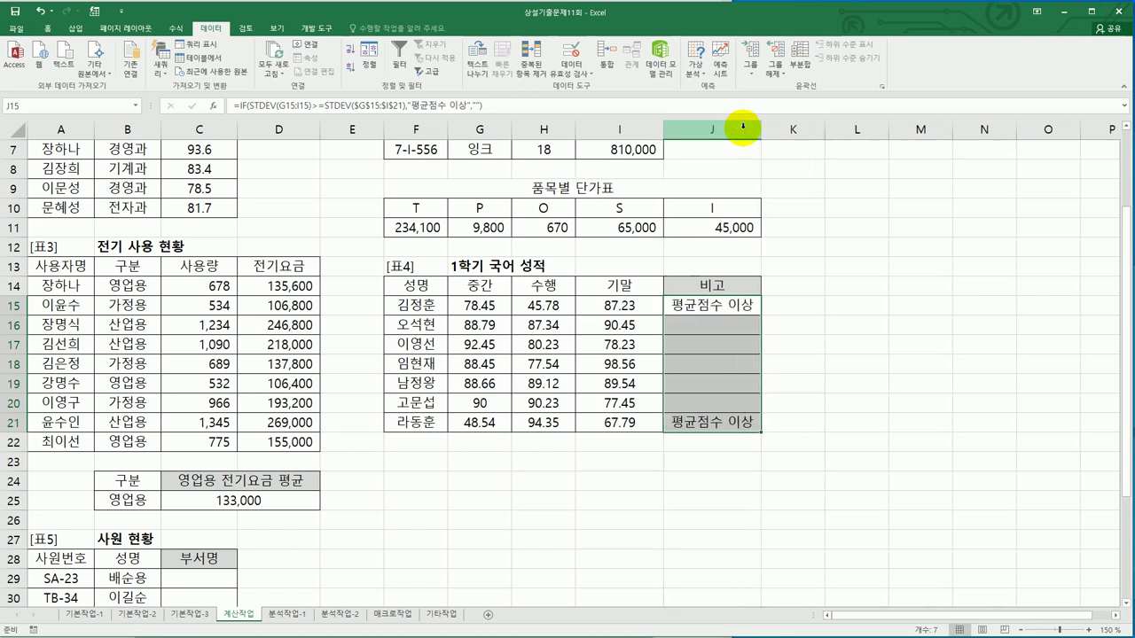
click(715, 422)
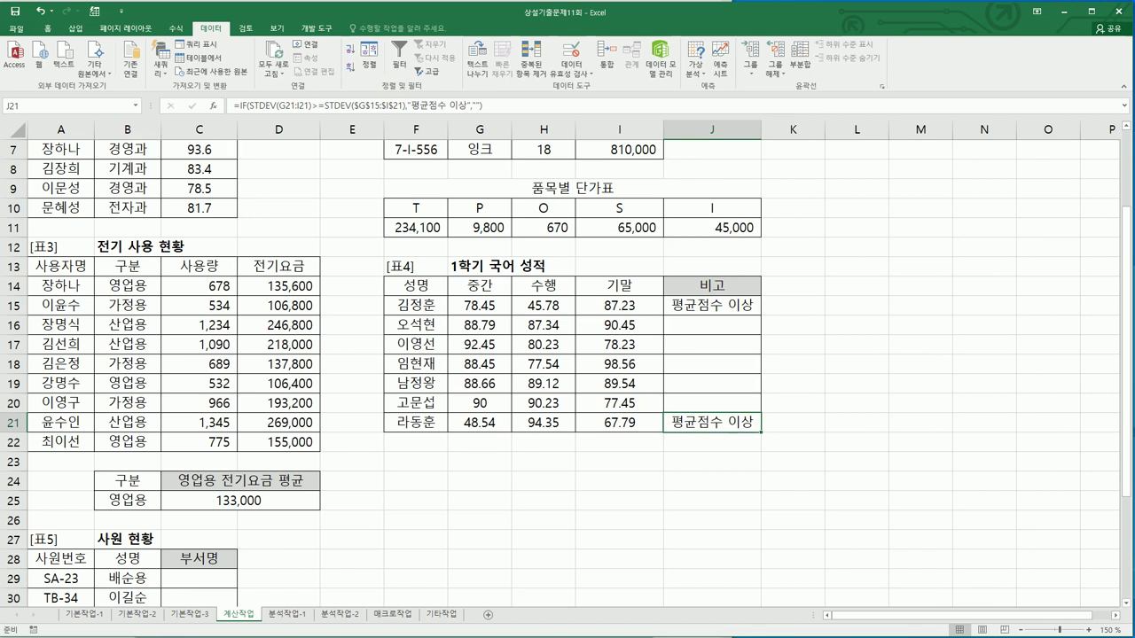
Enter =MID(A29,4,1) in the [표5] 부서명 cell C29 and fill it down to C36.
key(alt+Tab)
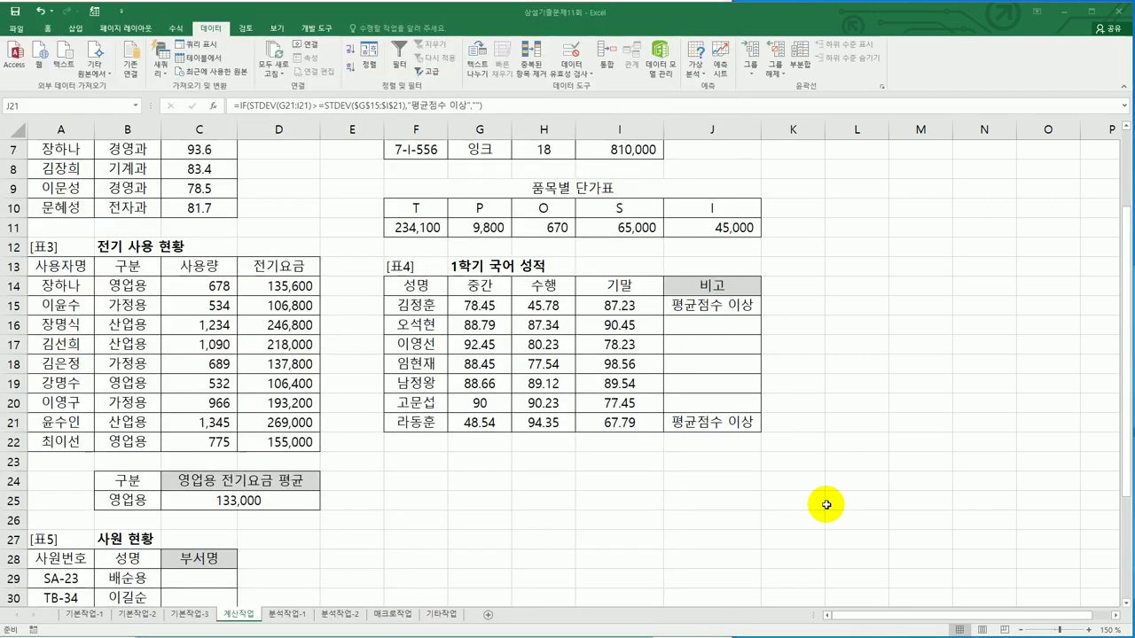
scroll(316, 493, down, 2)
click(205, 467)
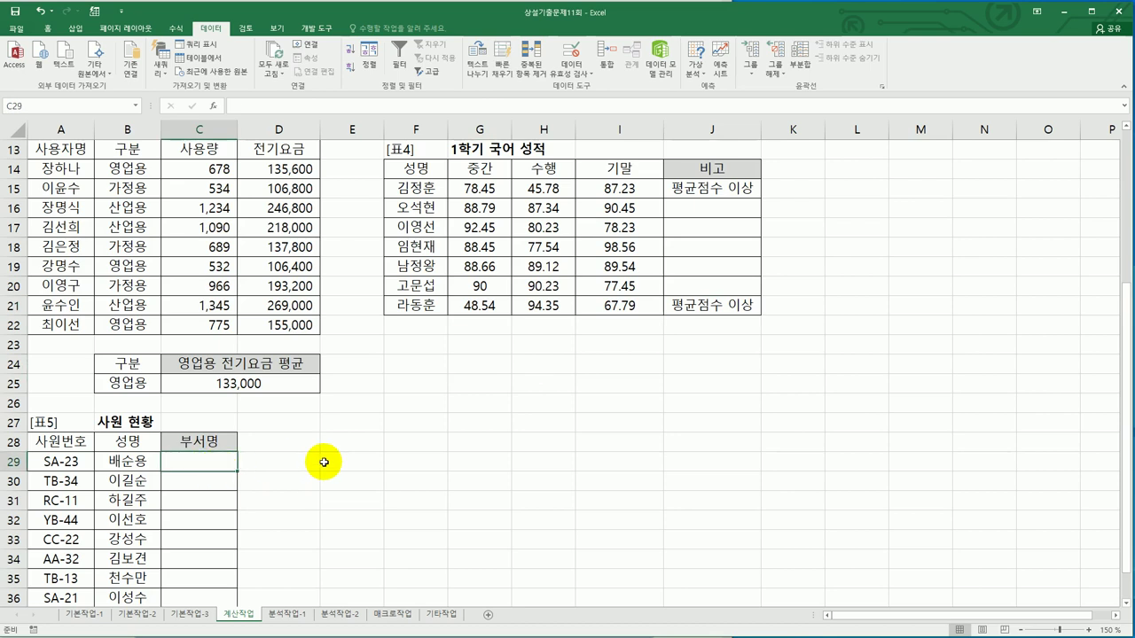
scroll(364, 468, down, 2)
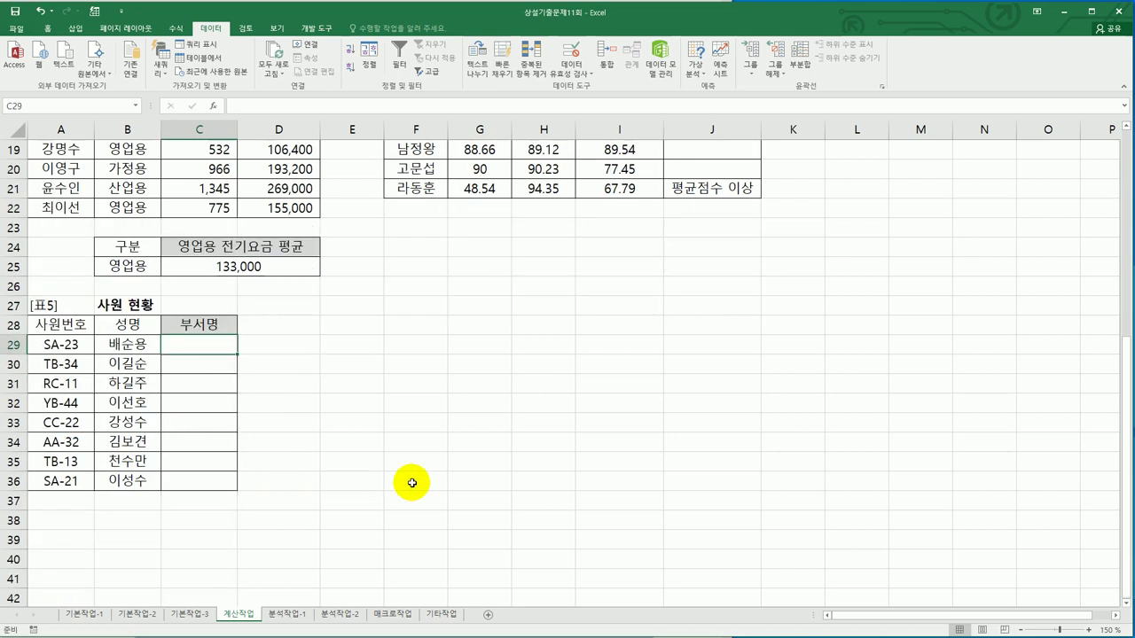
text(=)
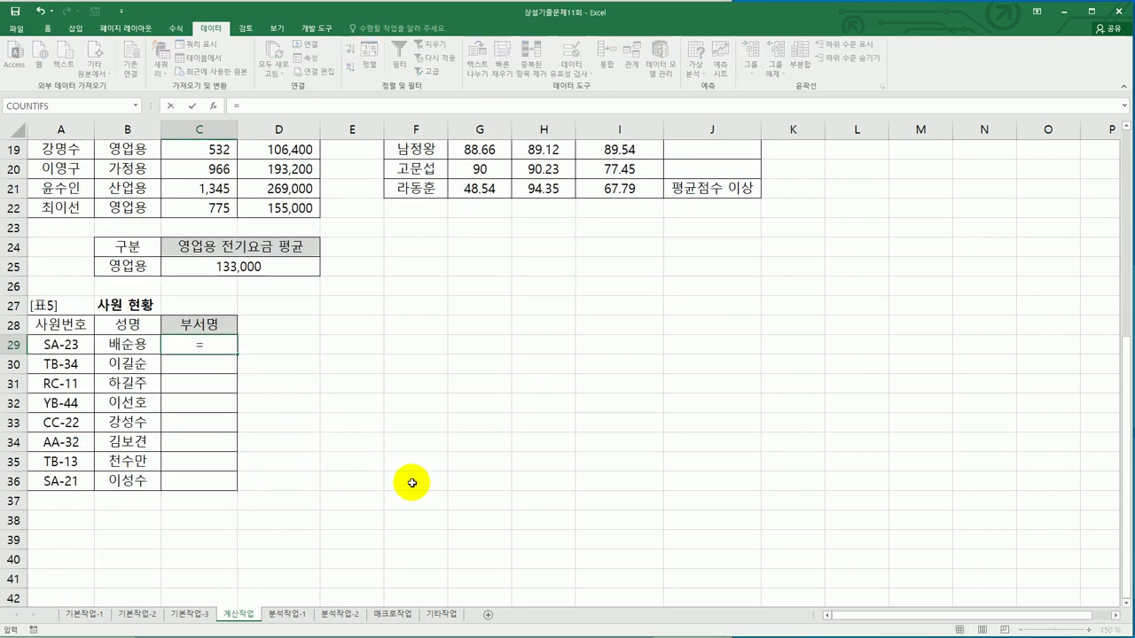
text(ㅡmid)
key(Tab)
text(A29)
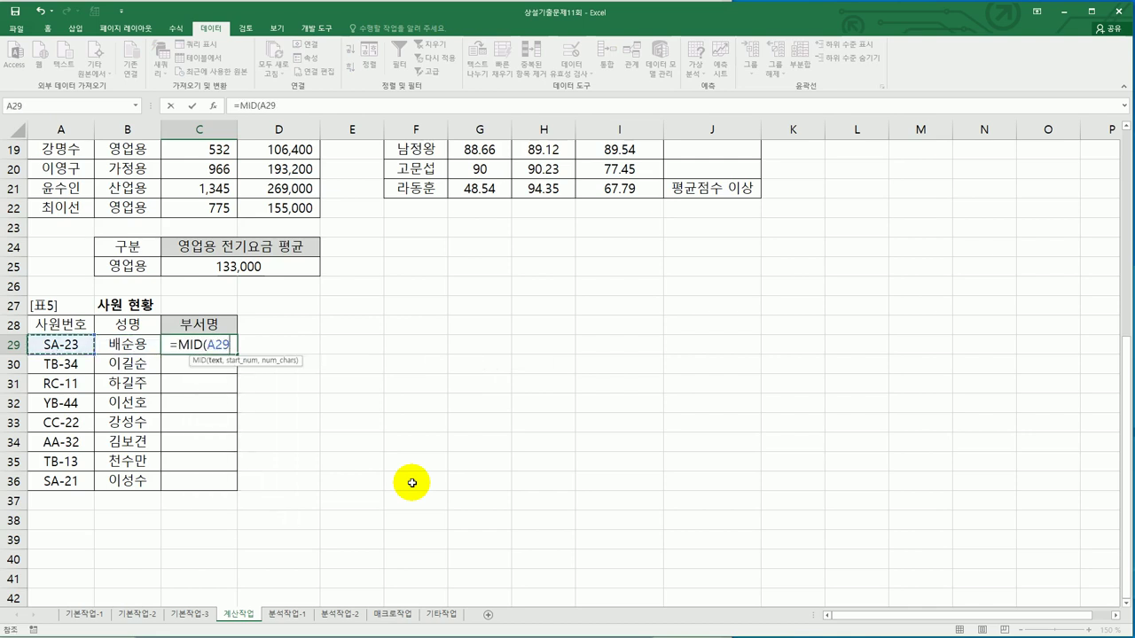
text(,4,1))
key(Return)
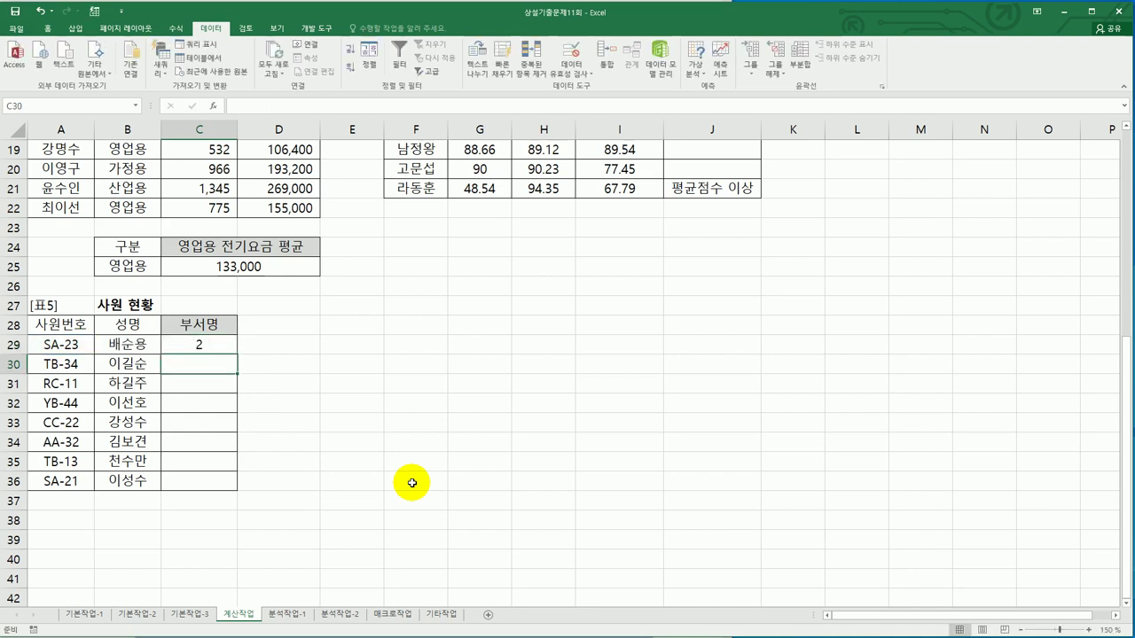
click(224, 350)
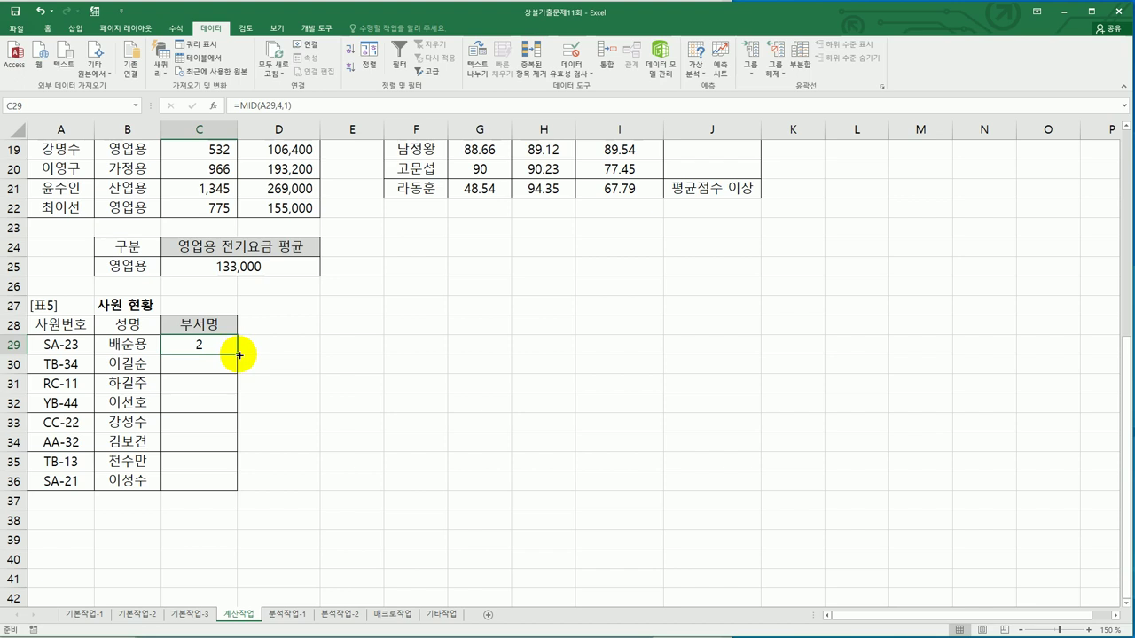
drag(236, 354, 225, 486)
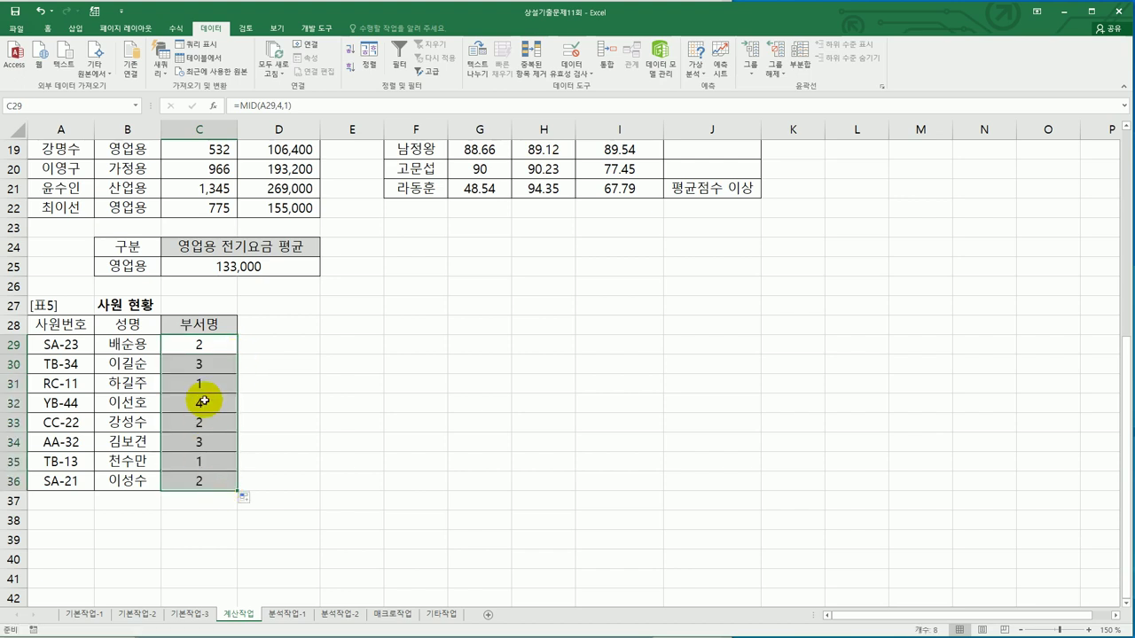
Nest the MID formula in C29 inside a CHOOSE function as its index number.
click(197, 344)
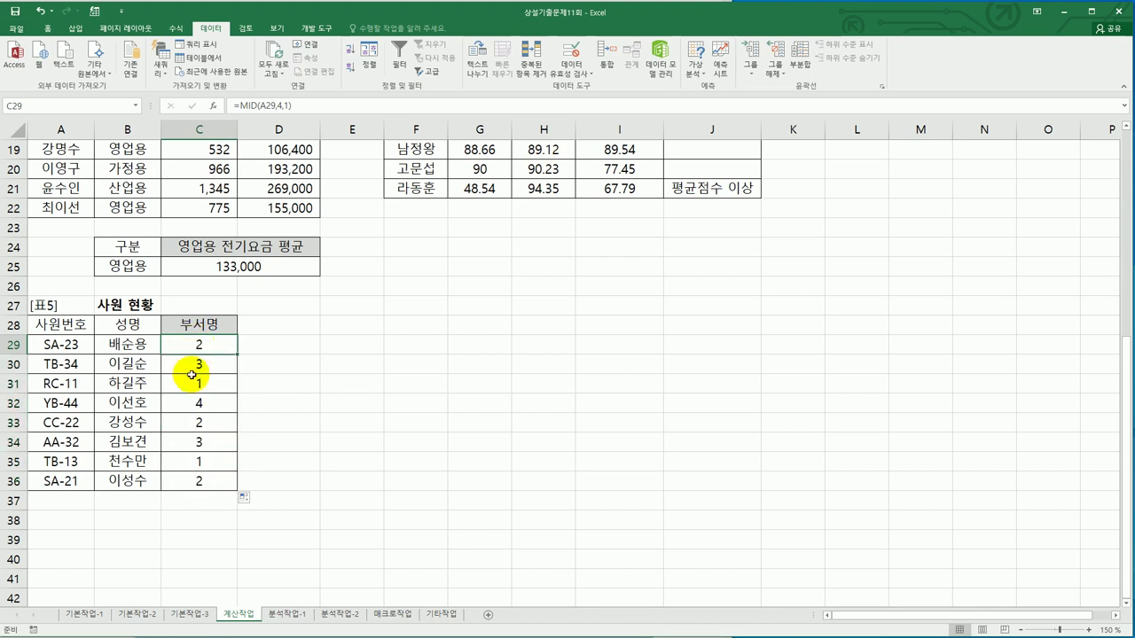
double_click(188, 344)
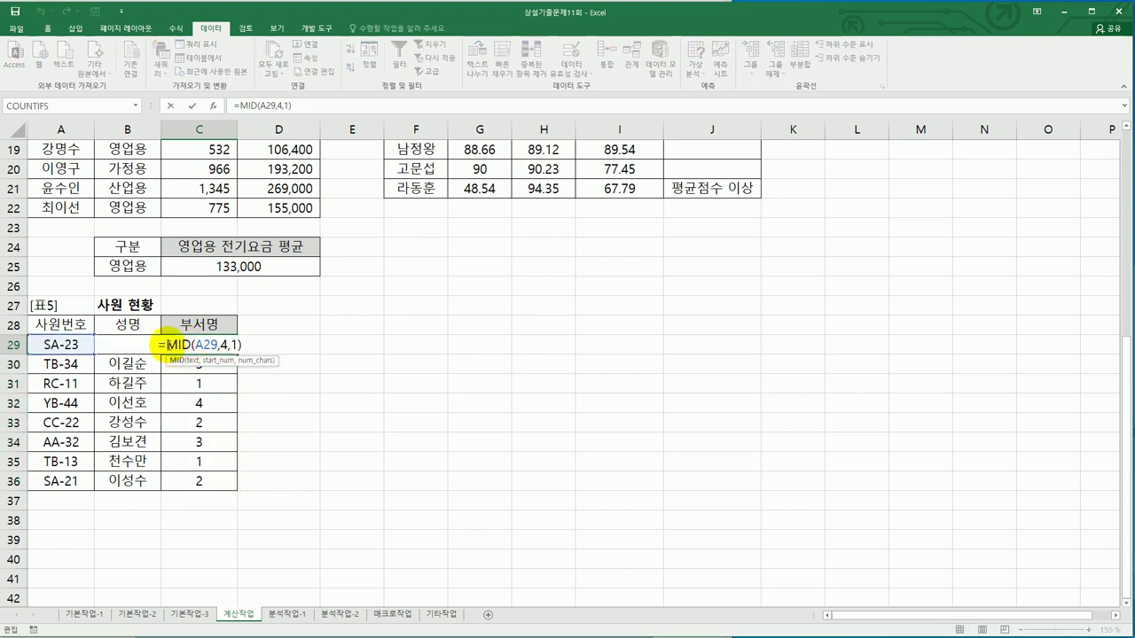
text(choo)
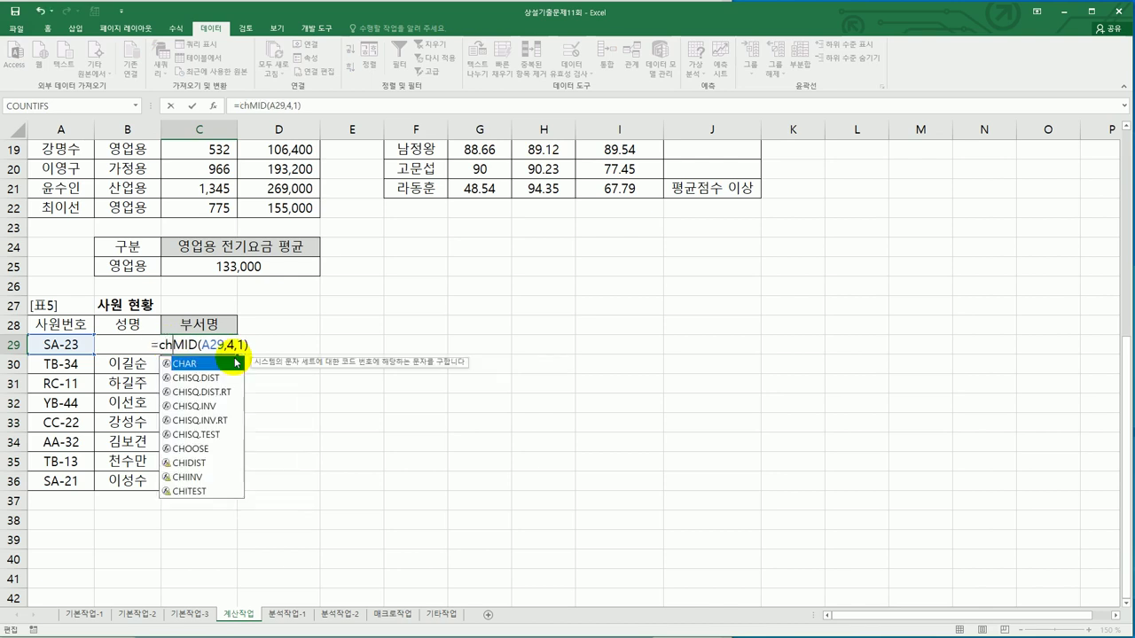
key(Tab)
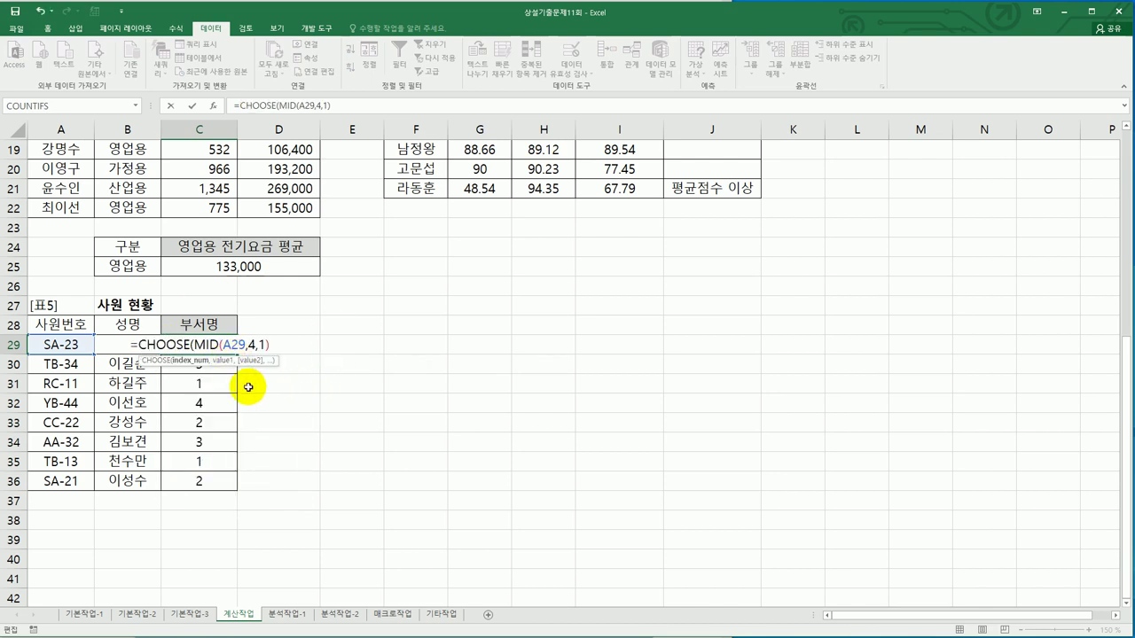
click(273, 344)
text(,)
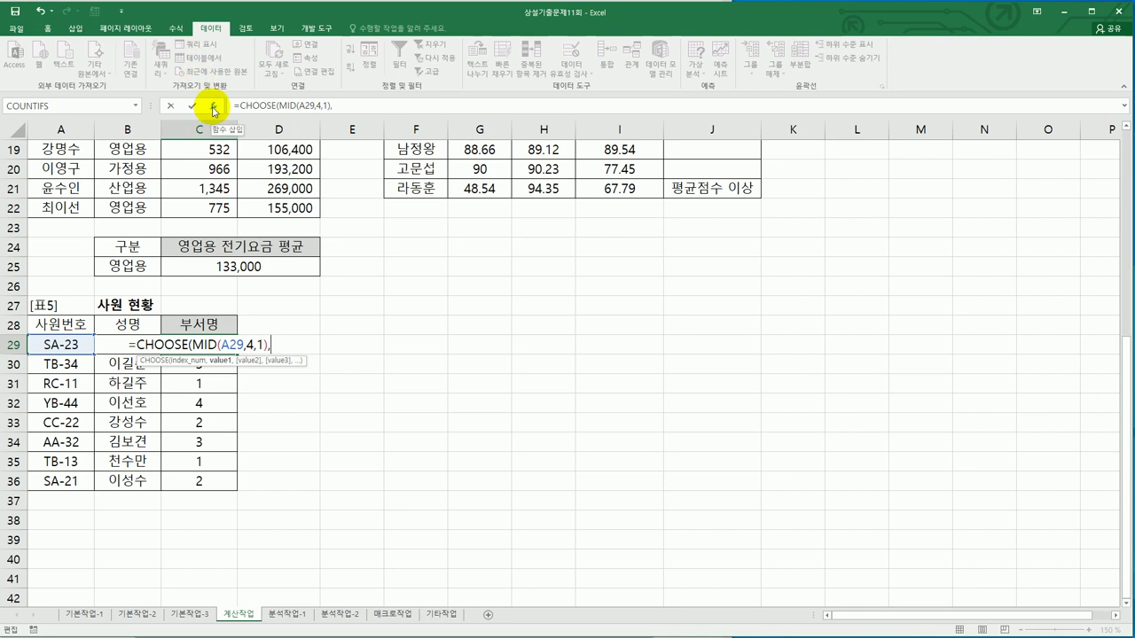
Open the function arguments of the CHOOSE formula in C29 beside question 05 of the exam sheet, ready to enter Value1.
click(214, 108)
key(alt+Tab)
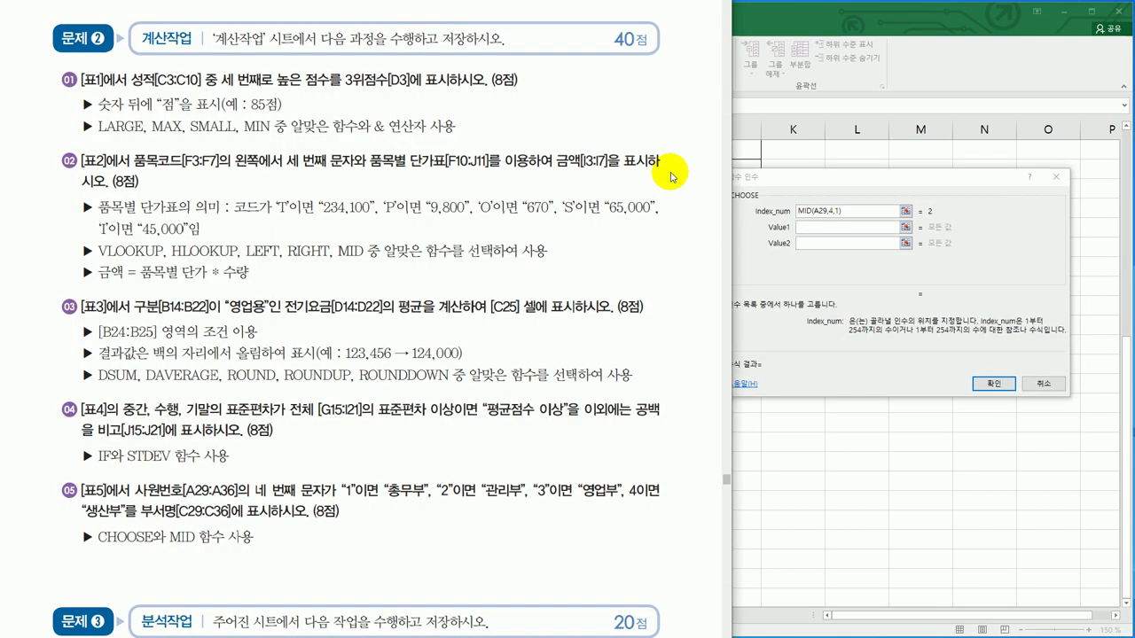
click(831, 227)
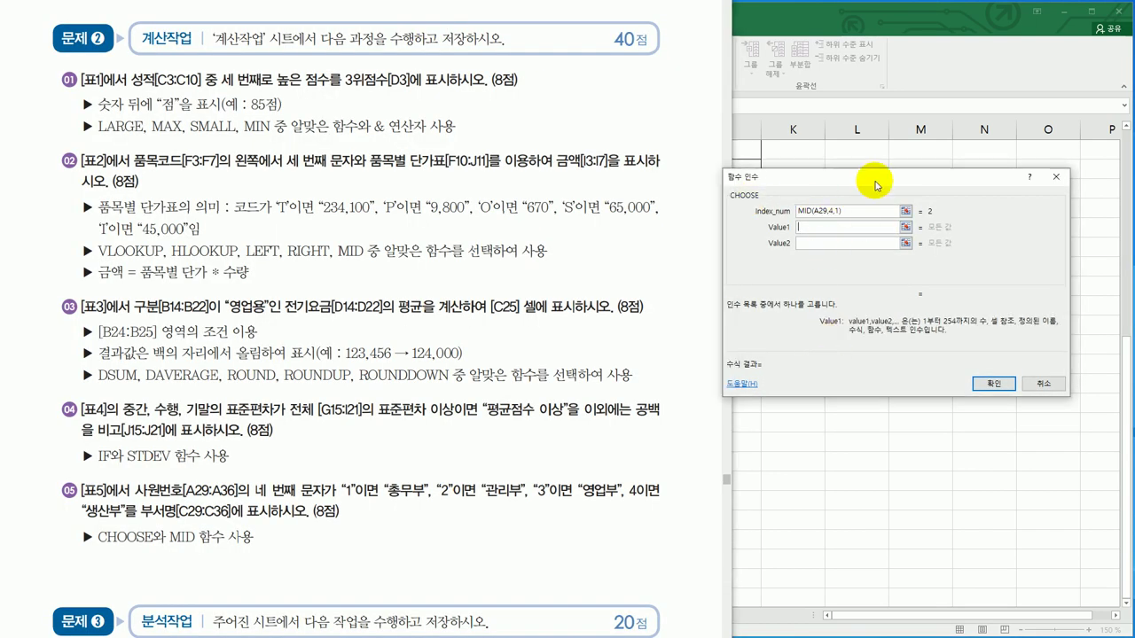
drag(874, 184, 901, 186)
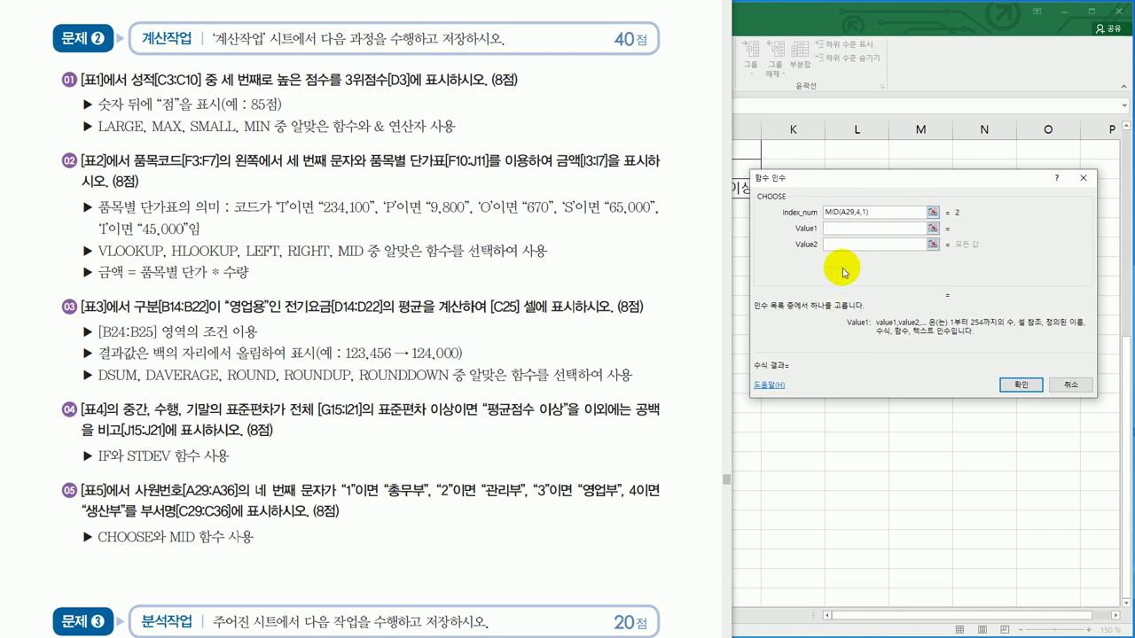
Set the CHOOSE values 1 to 4 to 총무부, 관리부, 영업부 and 생산부, and apply the formula to C29.
text(총무부)
key(Tab)
text(관리부)
key(Tab)
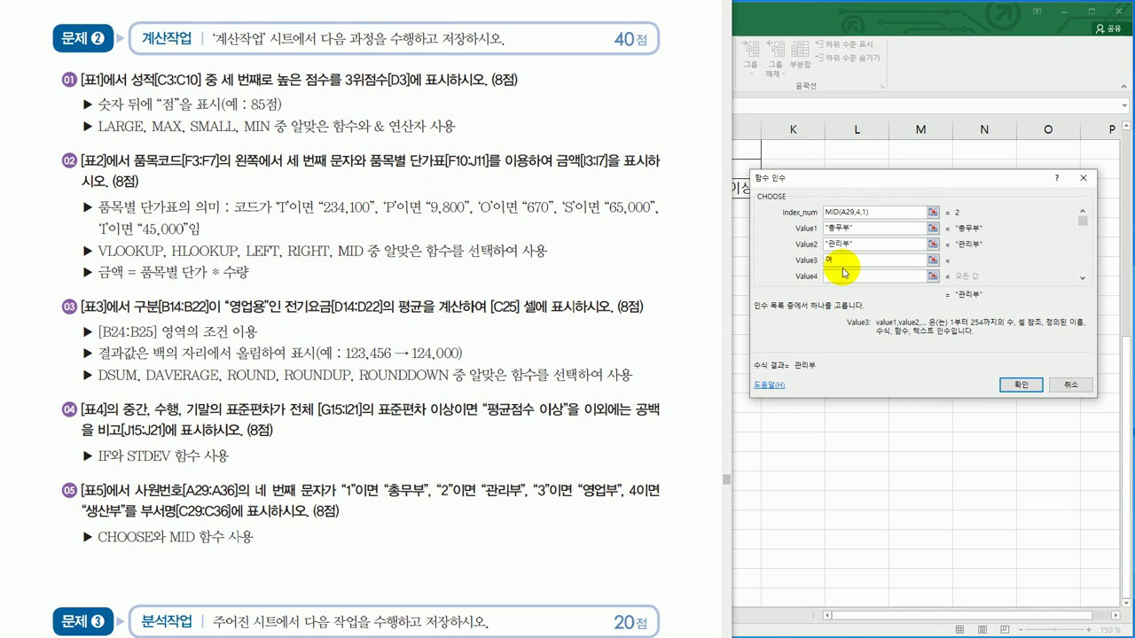
text(영업부)
key(Tab)
text(생산부)
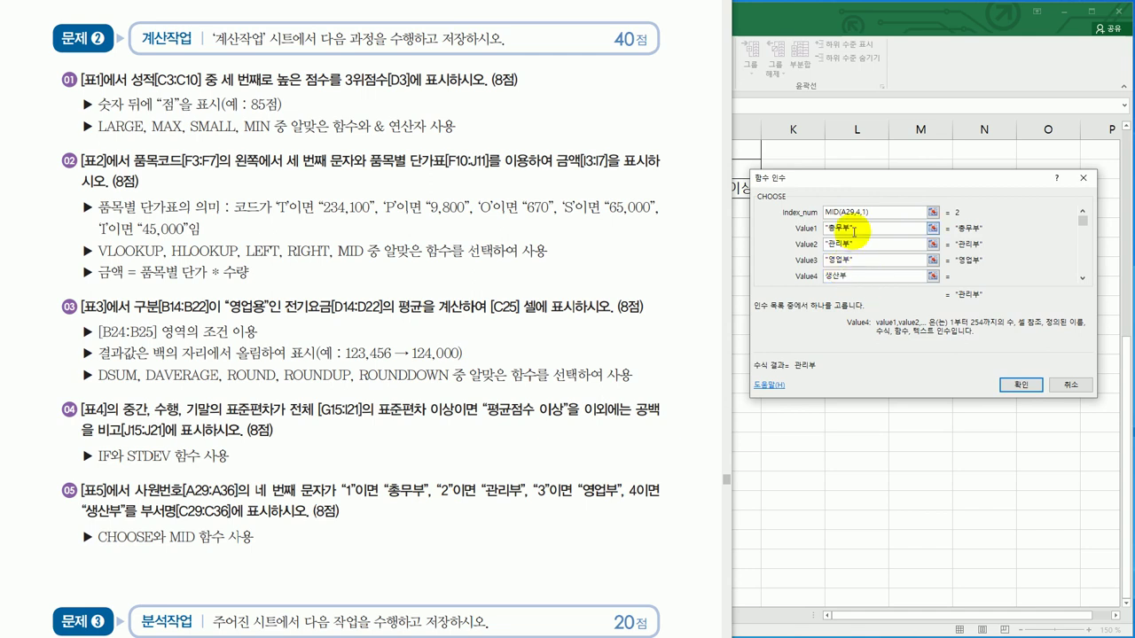
click(856, 277)
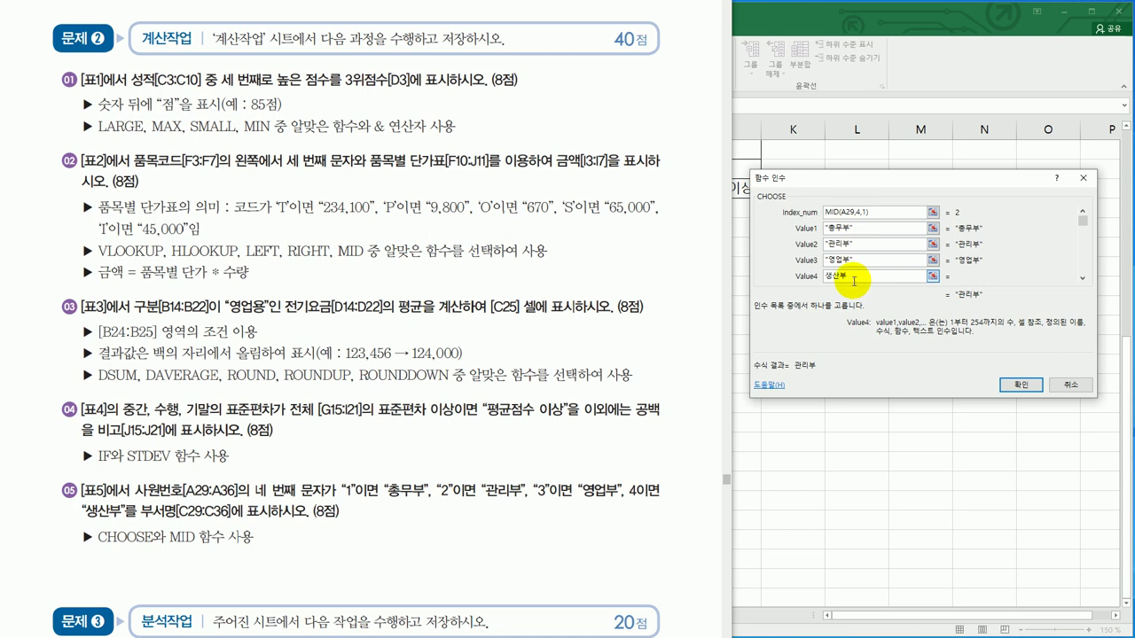
key(BackSpace)
text(부)
click(1006, 388)
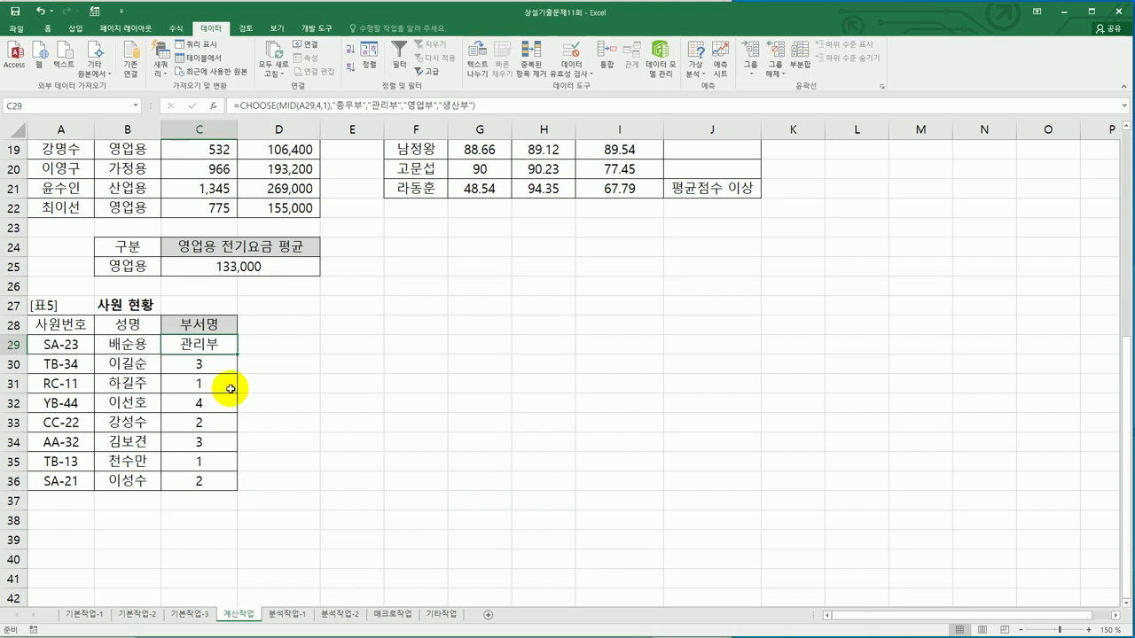
Fill the CHOOSE formula from C29 down to C36 and look over the 계산작업 tables.
drag(239, 353, 223, 487)
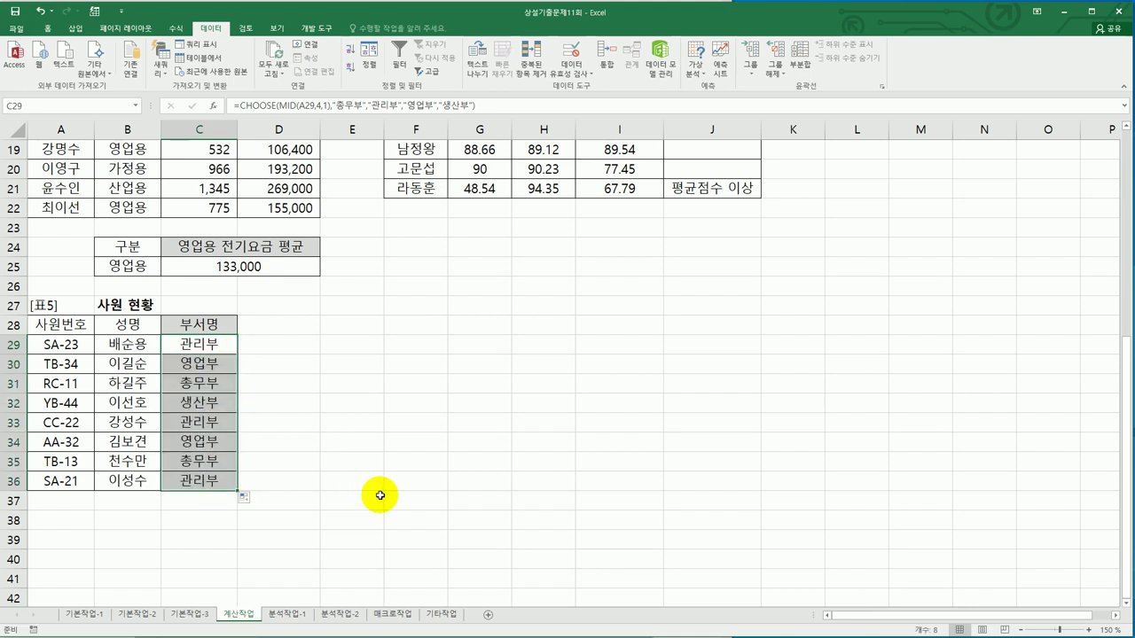
scroll(459, 494, up, 5)
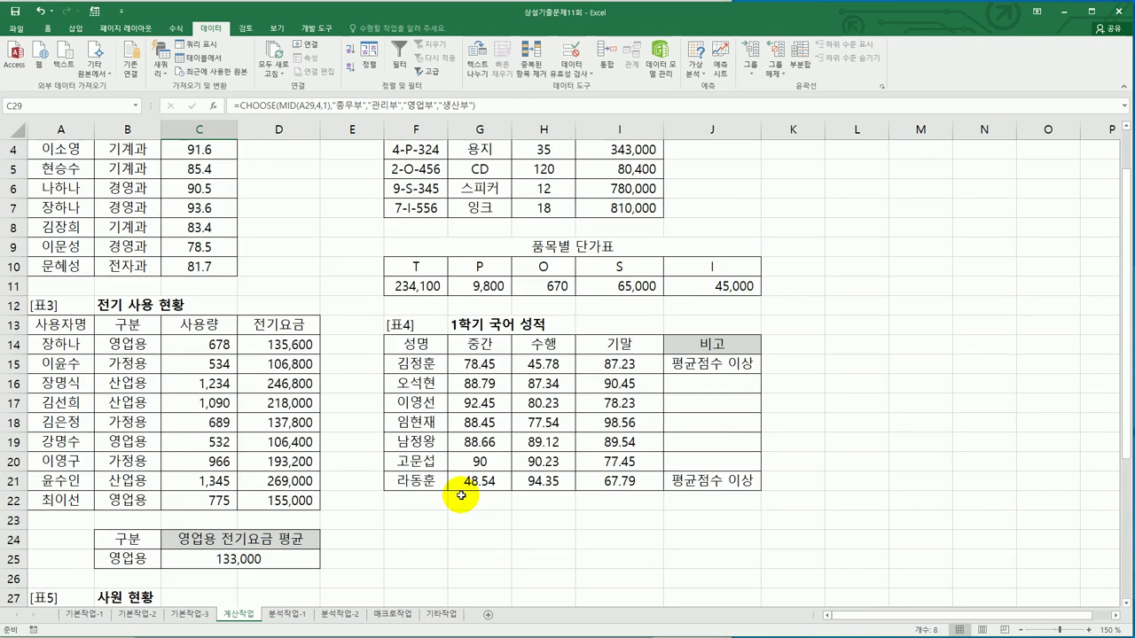
scroll(461, 495, down, 5)
click(460, 495)
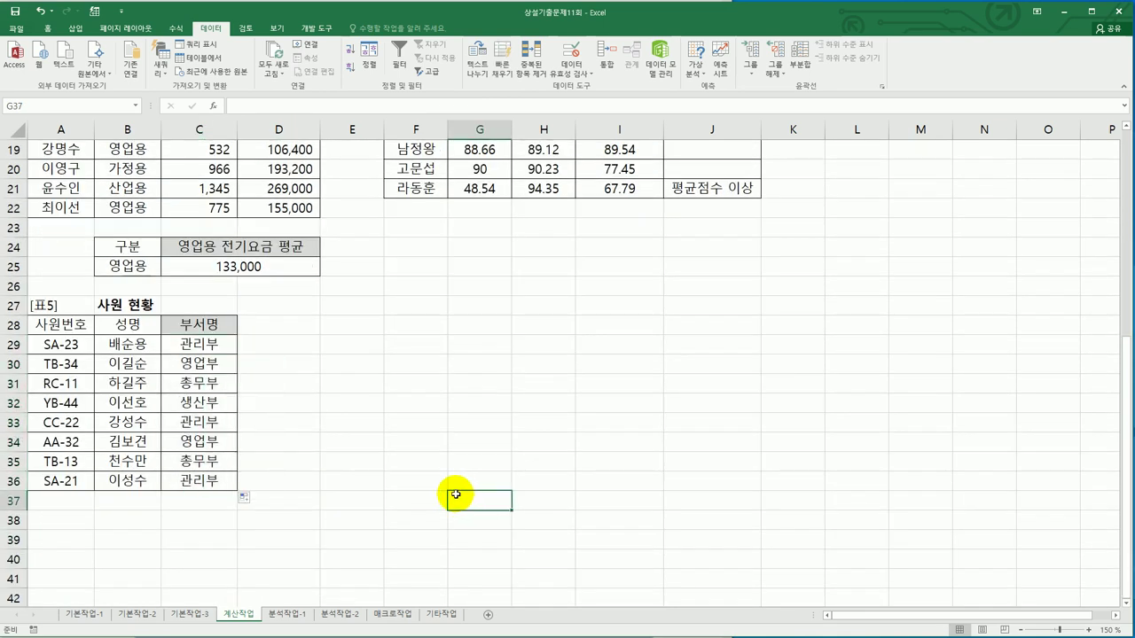
Read the 분석작업 pivot table instructions in question 01 of the exam sheet and open the 분석작업-1 sheet.
key(alt+Tab)
scroll(477, 585, down, 1)
scroll(477, 587, down, 3)
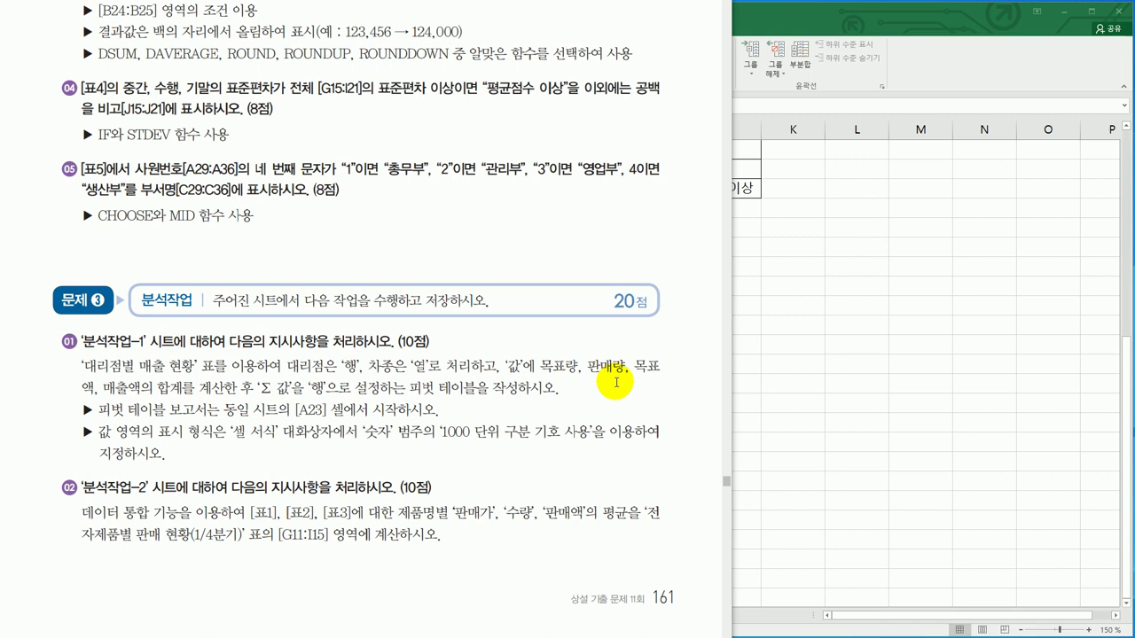
click(867, 415)
click(297, 614)
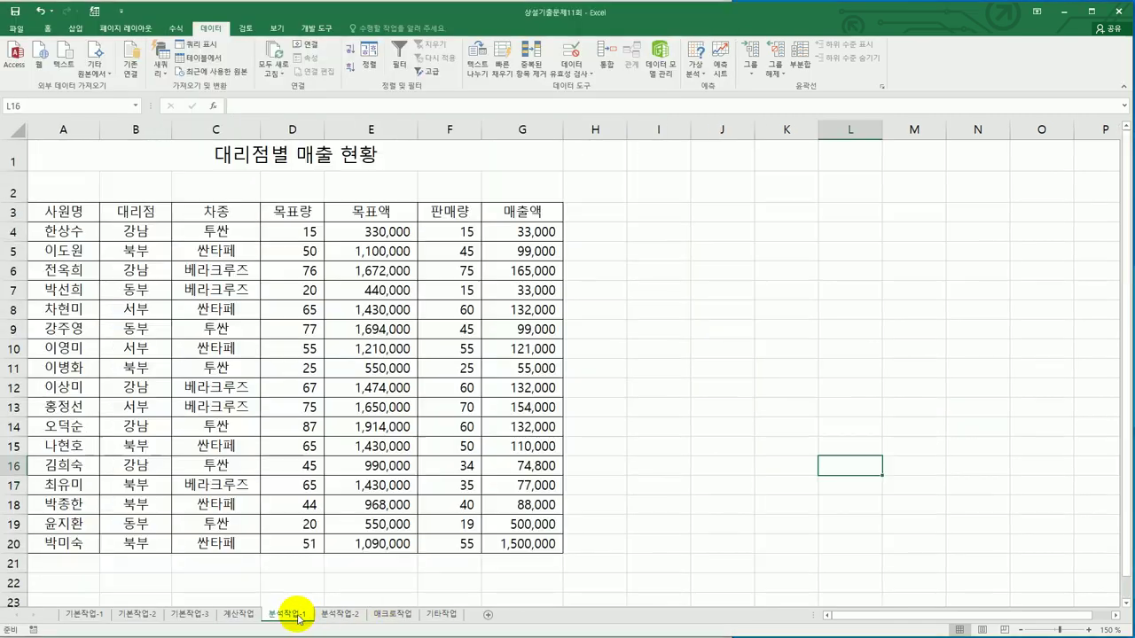
Select the sales table A3:G20 with its headers and start inserting a pivot table from it.
click(73, 216)
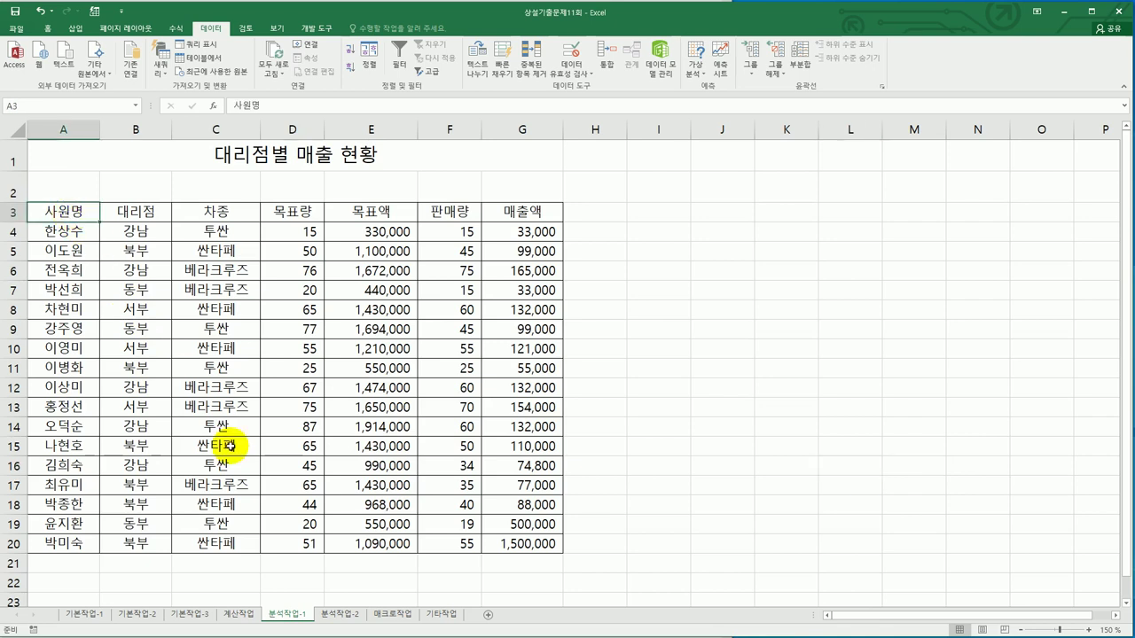
drag(74, 213, 520, 552)
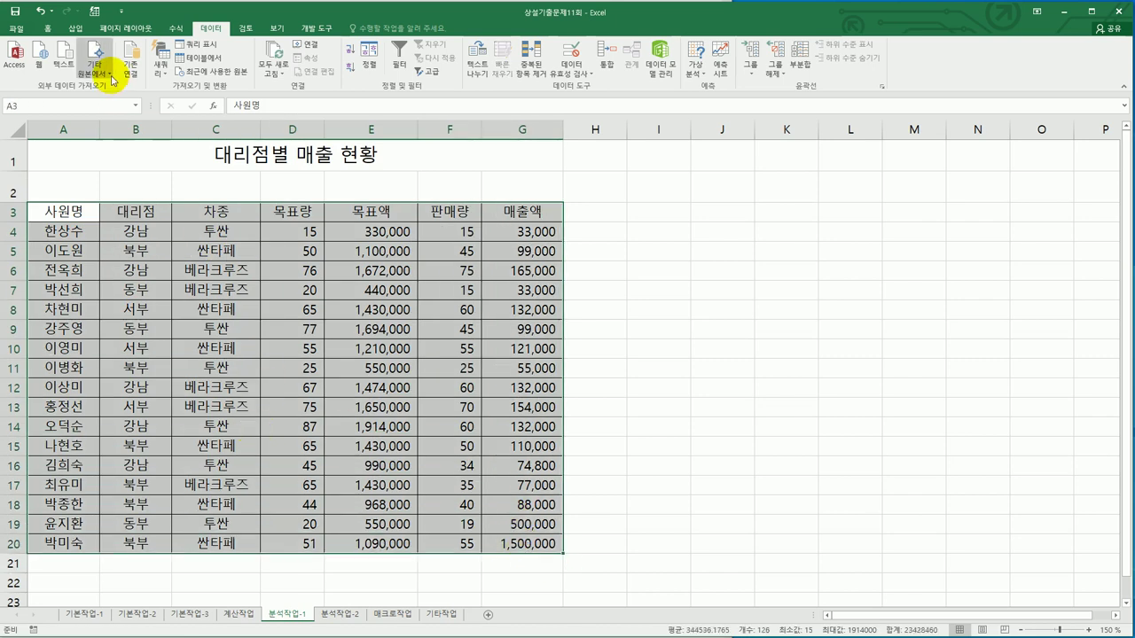
click(75, 28)
click(13, 52)
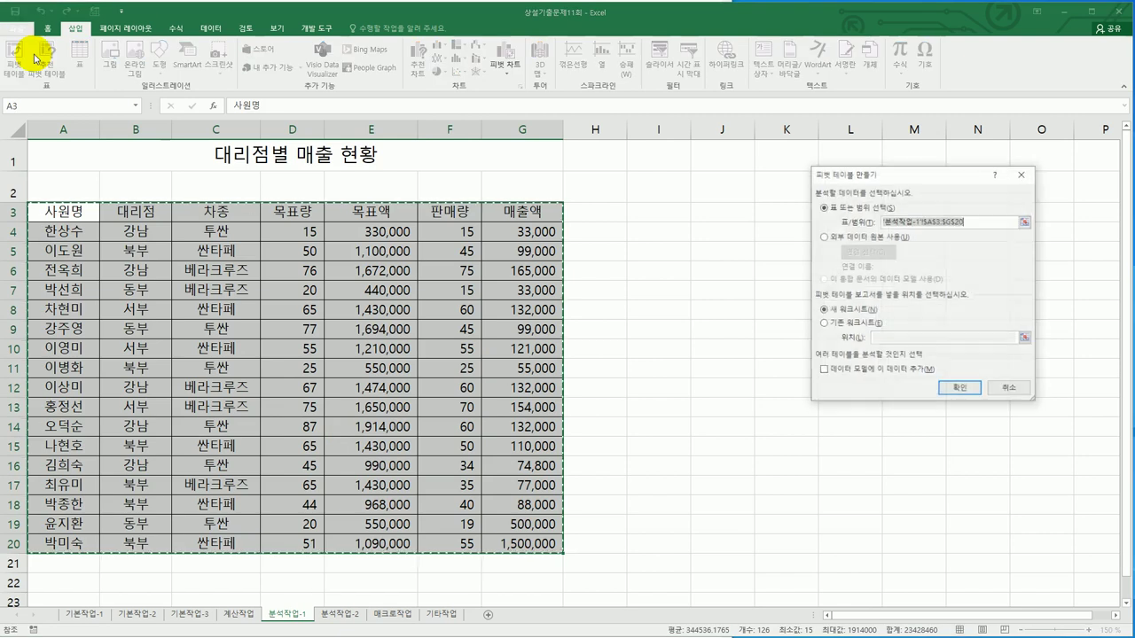
Place the pivot table on the existing 분석작업-1 sheet at cell A23, as the exam sheet instructs, and create it.
key(alt+Tab)
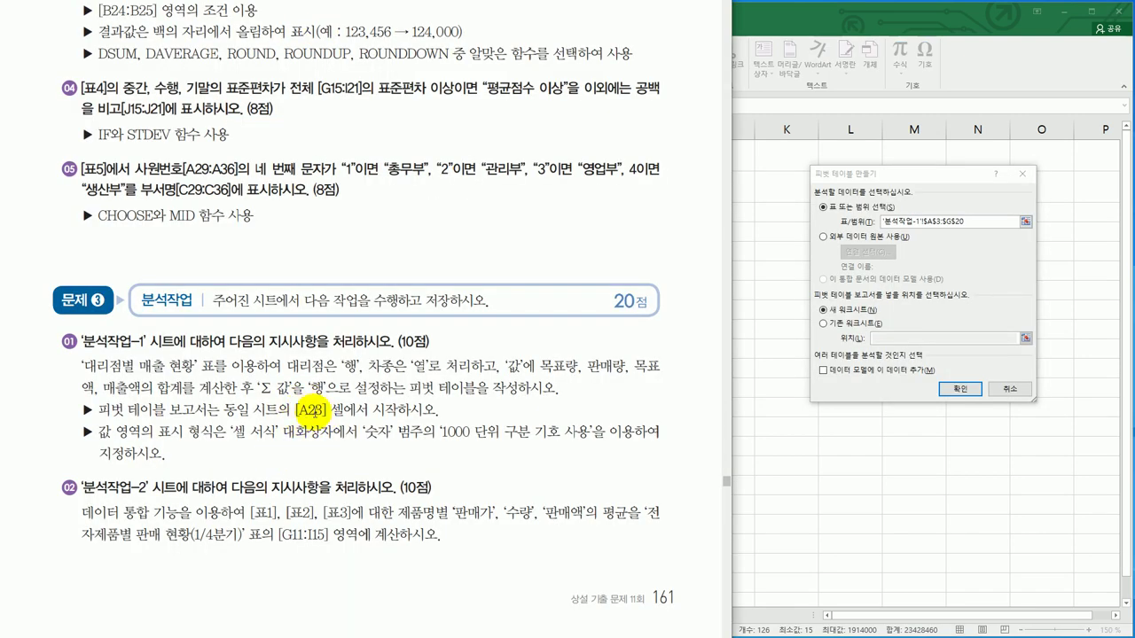
click(836, 324)
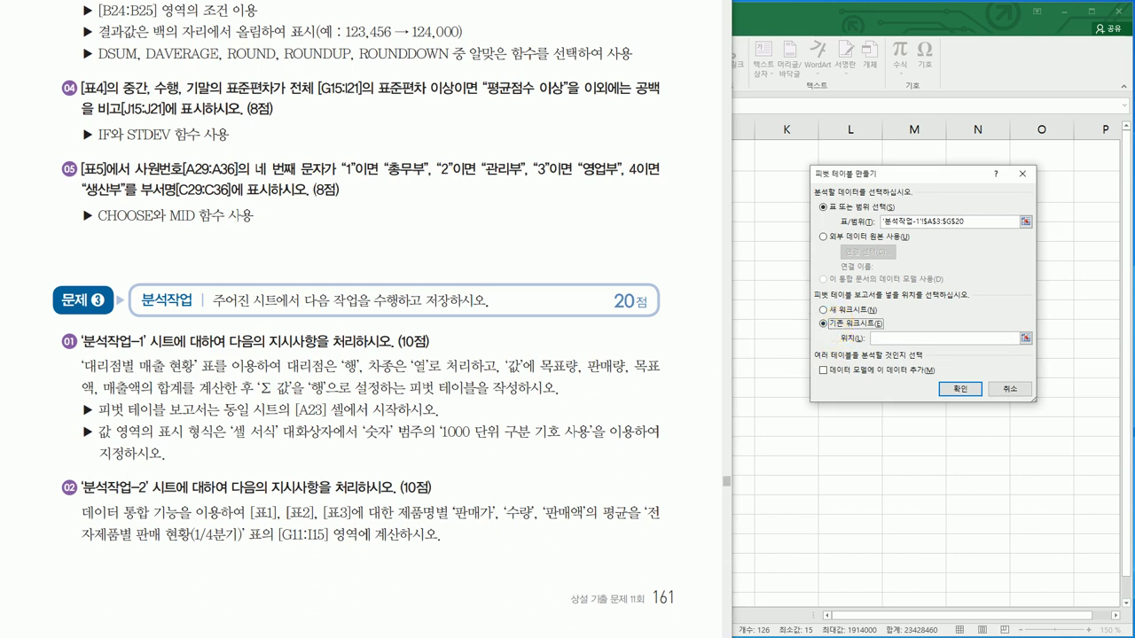
click(571, 474)
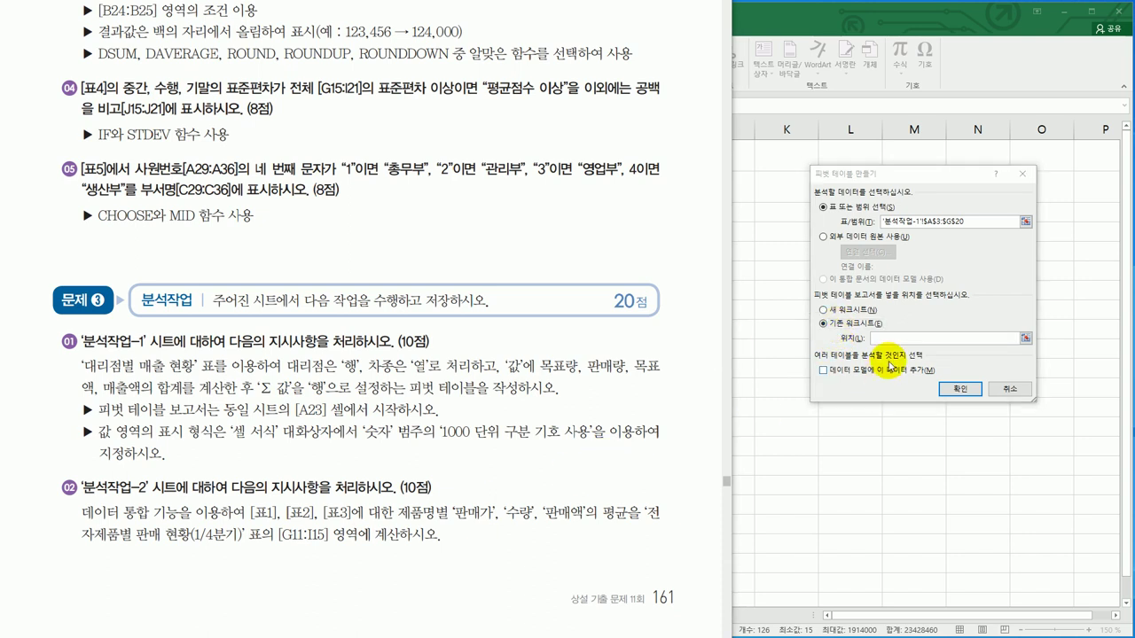
click(891, 340)
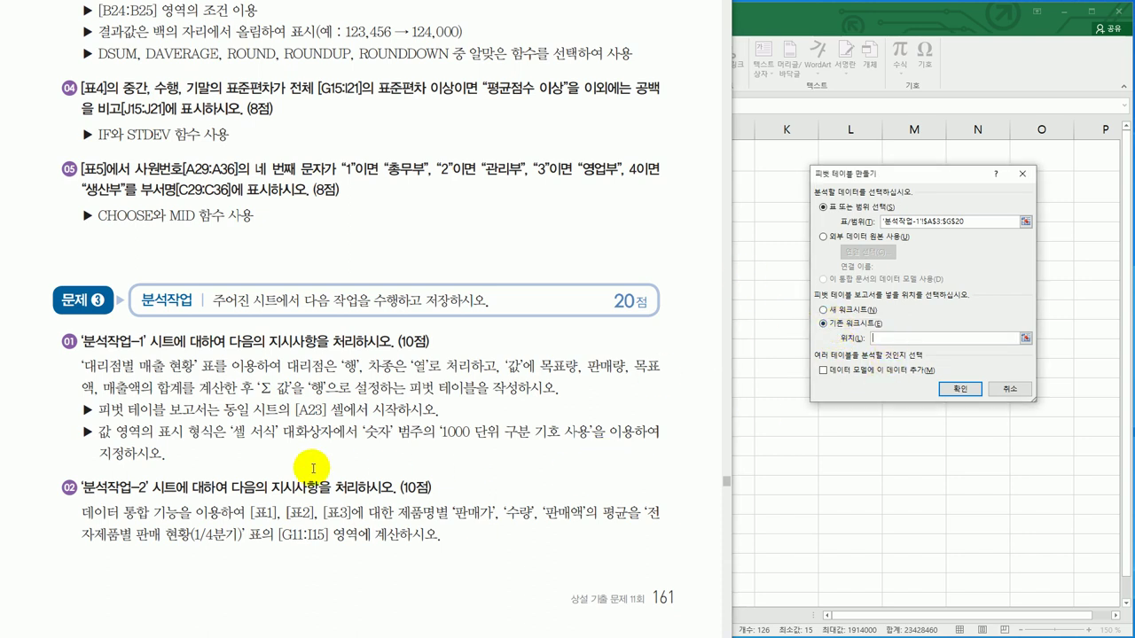
click(808, 9)
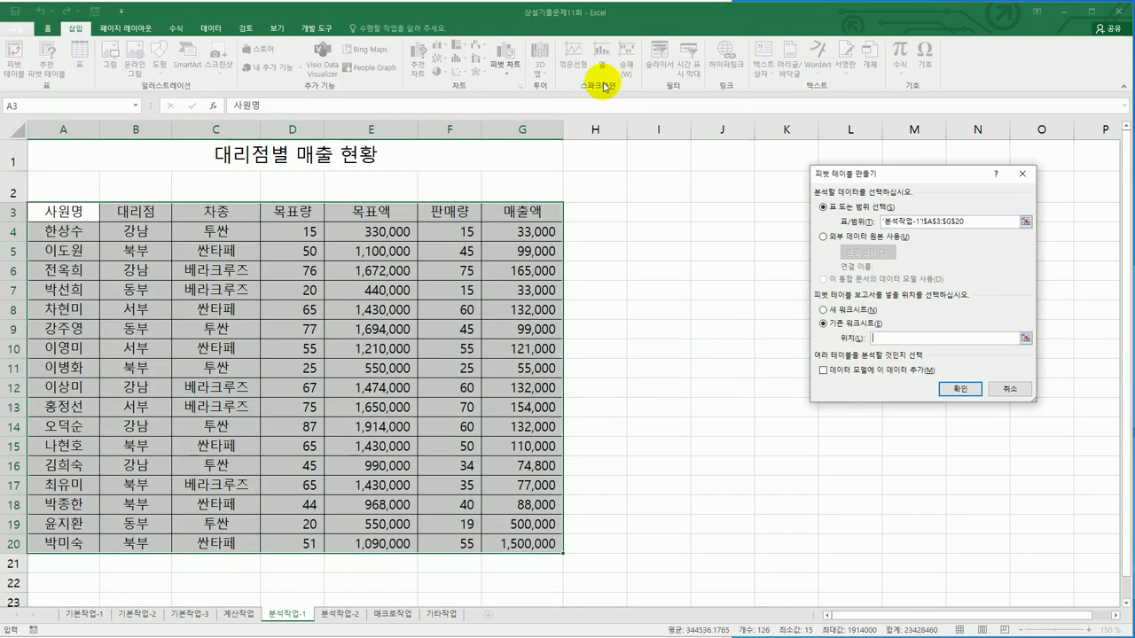
scroll(212, 567, down, 2)
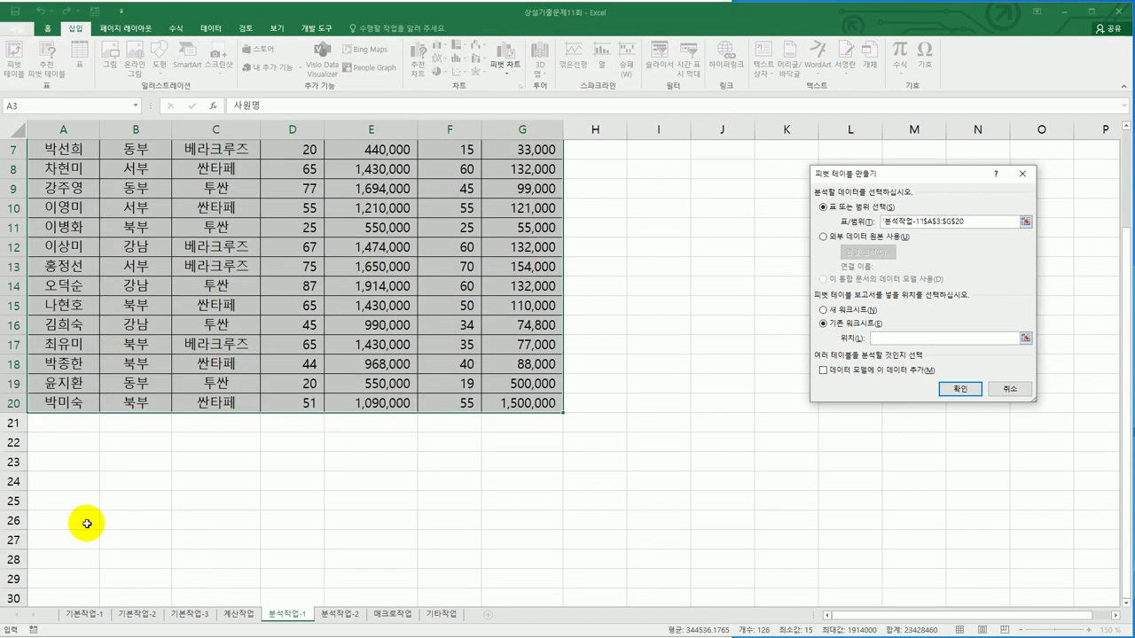
click(55, 464)
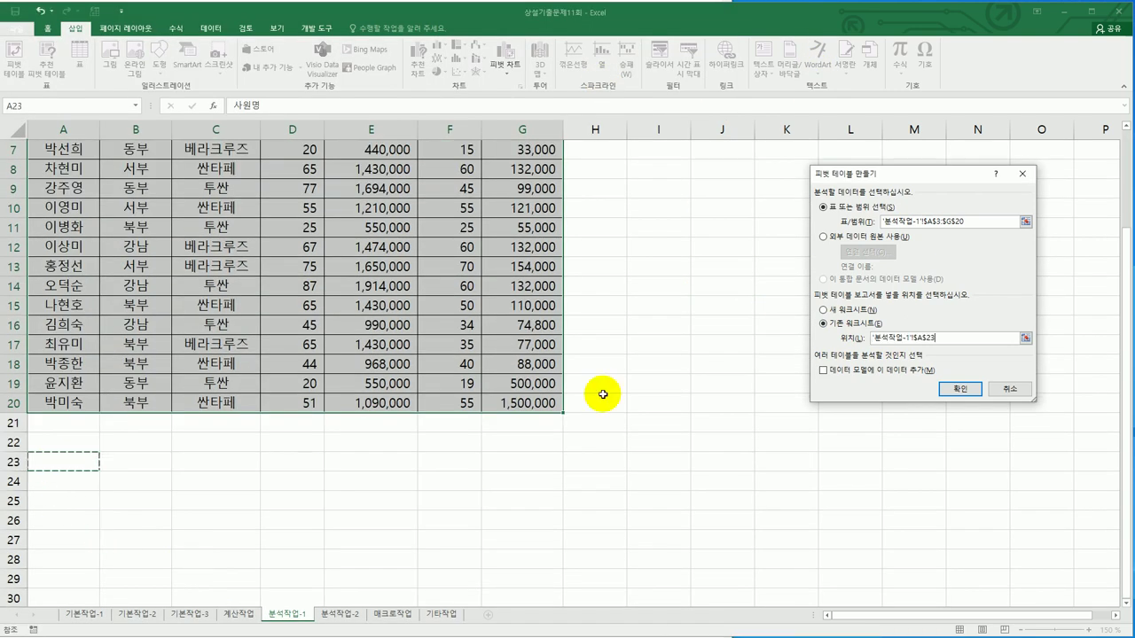
click(950, 392)
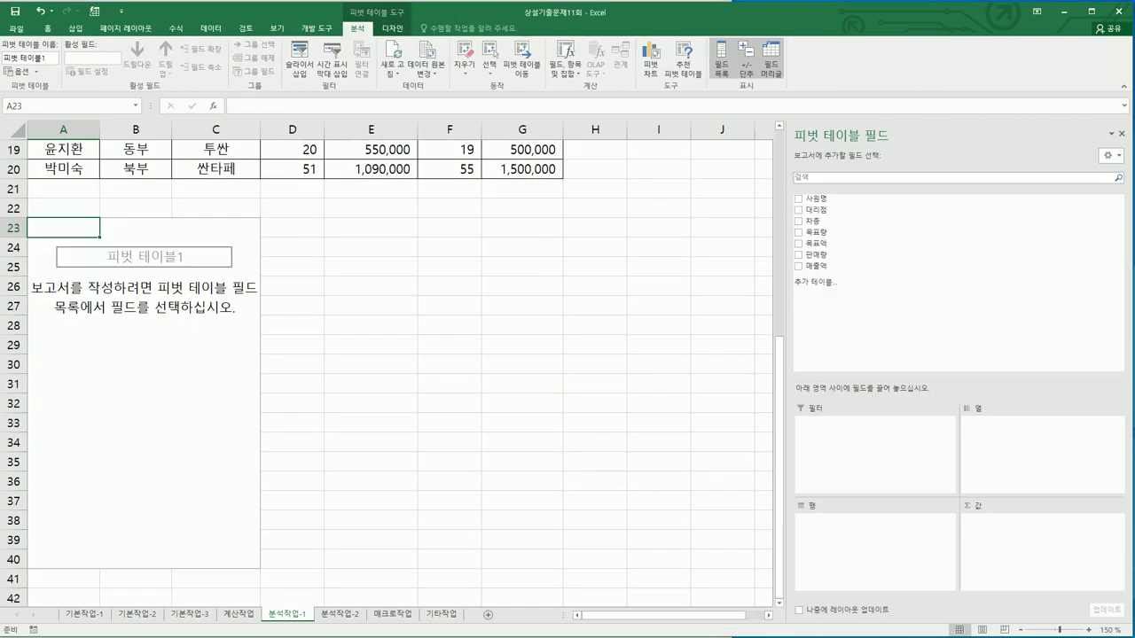
Check the layout instructions in the exam sheet and assign 대리점 to the pivot rows and 차종 to the columns.
key(alt+Tab)
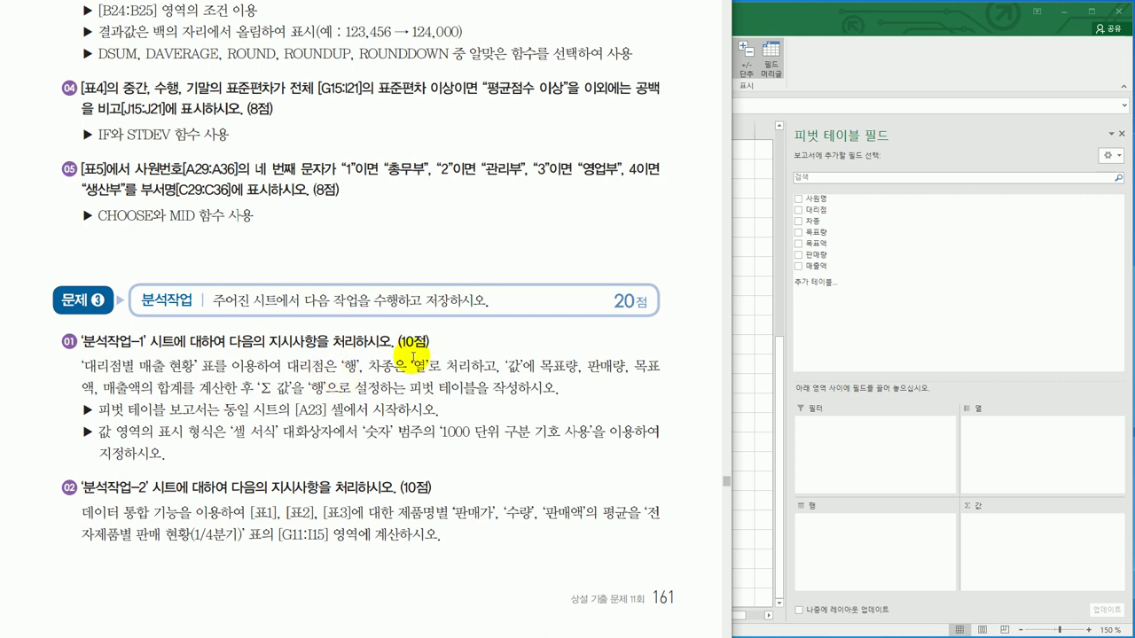
click(824, 211)
drag(824, 211, 878, 548)
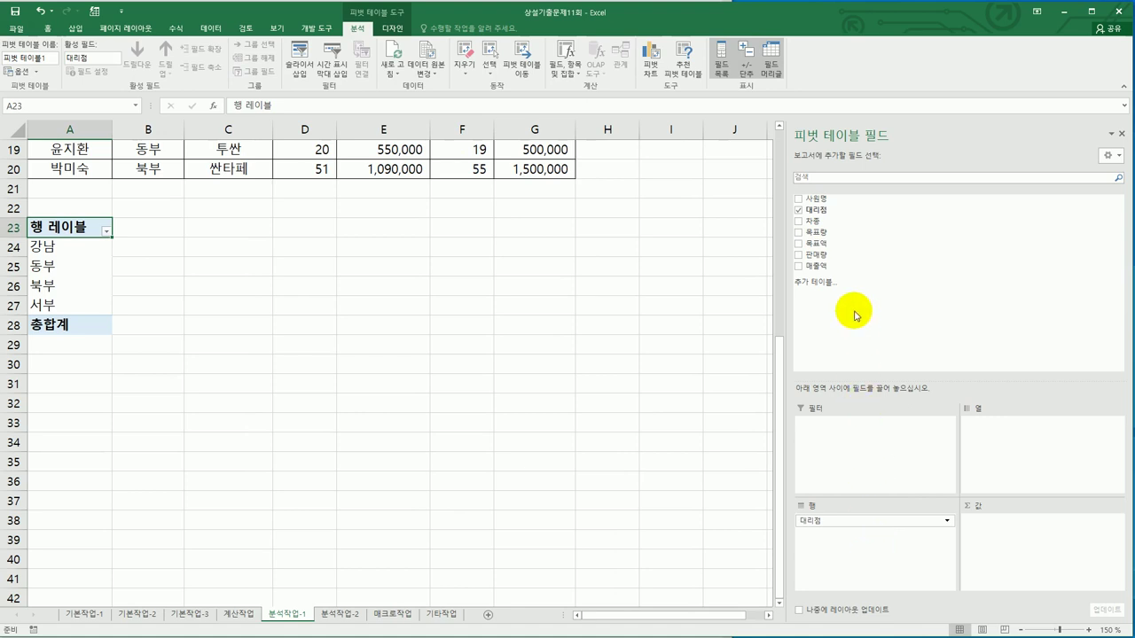
drag(836, 221, 984, 420)
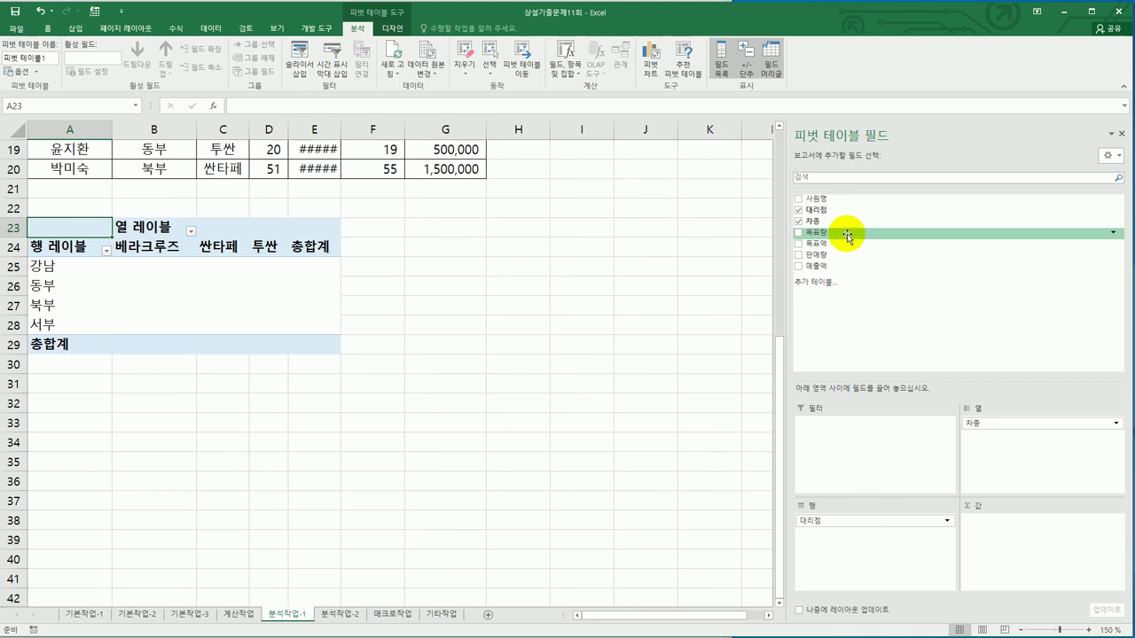
Add 목표량, 판매량, 목표액 and 매출액 as pivot values and move Σ 값 from the columns to the rows.
drag(845, 234, 1000, 560)
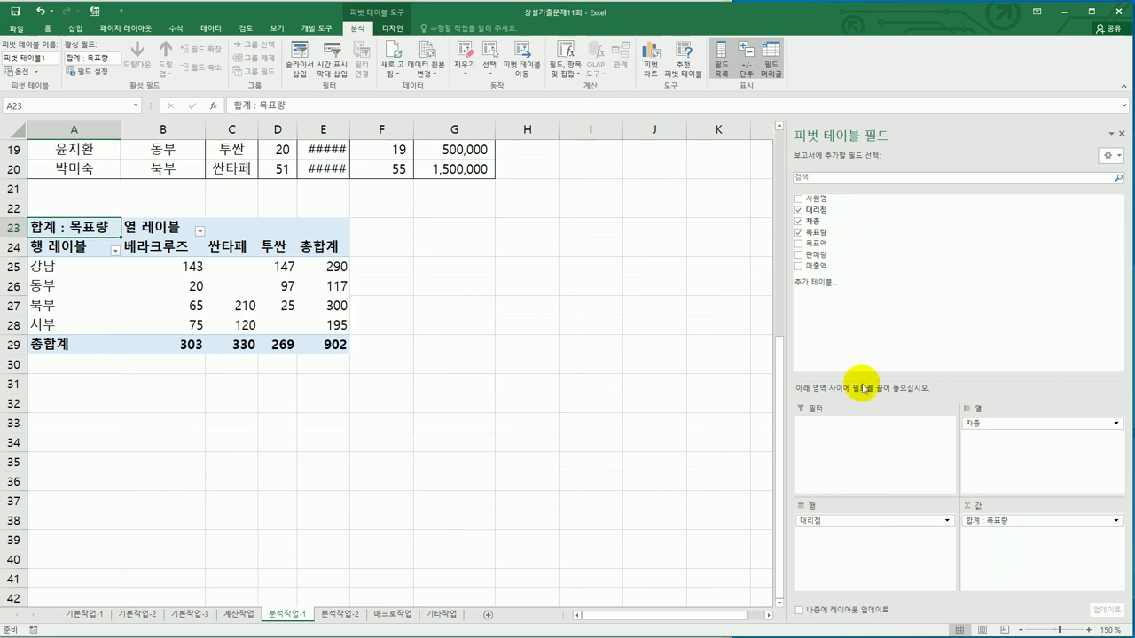
drag(830, 256, 1007, 559)
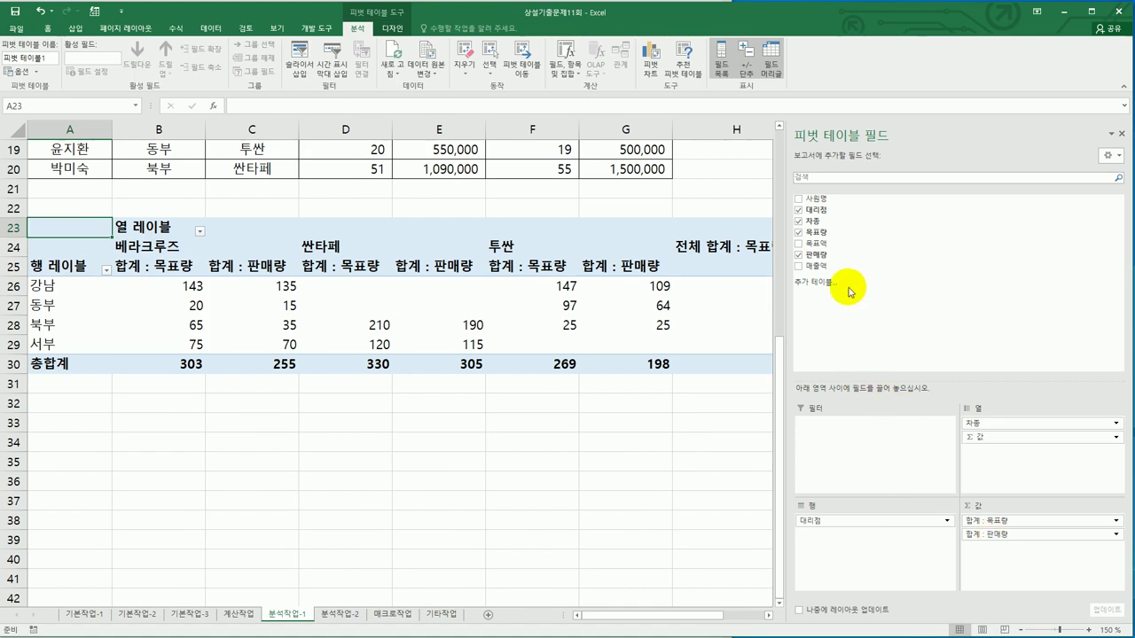
drag(837, 243, 988, 568)
drag(809, 266, 1028, 560)
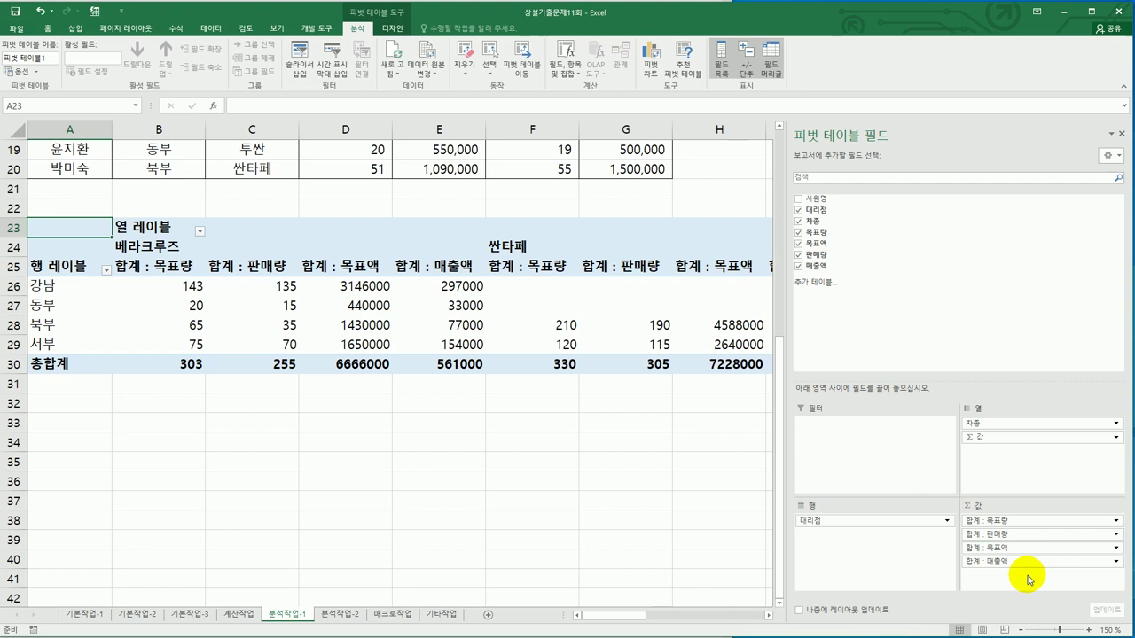
drag(1020, 437, 906, 555)
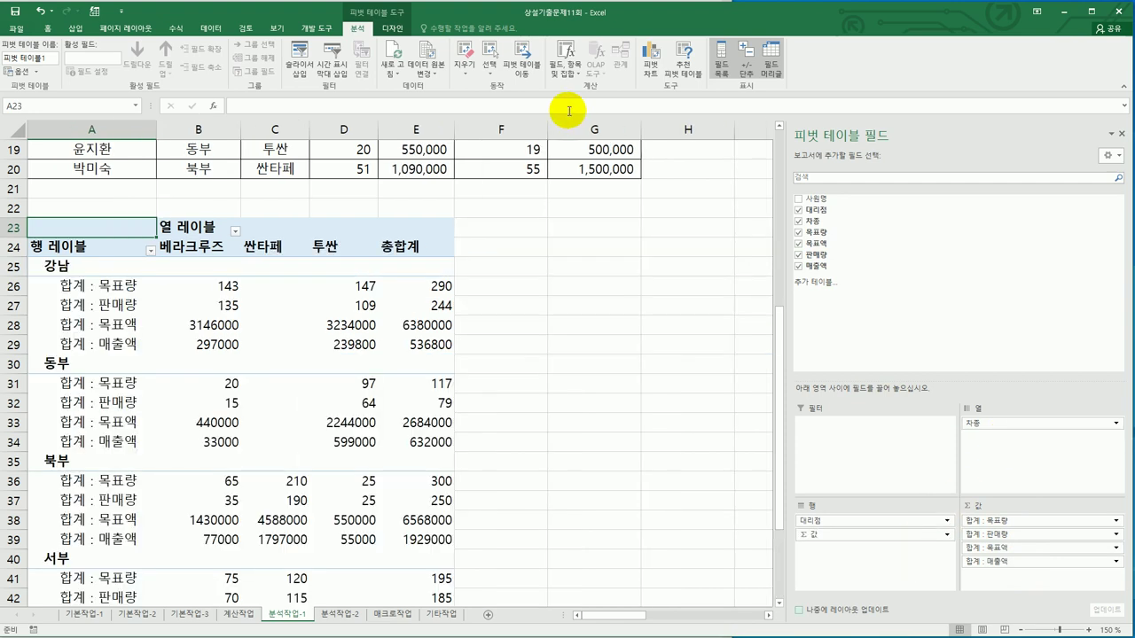
Check the format instruction in the exam sheet and format 합계 : 목표량 as 숫자 with the 1000 단위 구분 기호.
key(alt+Tab)
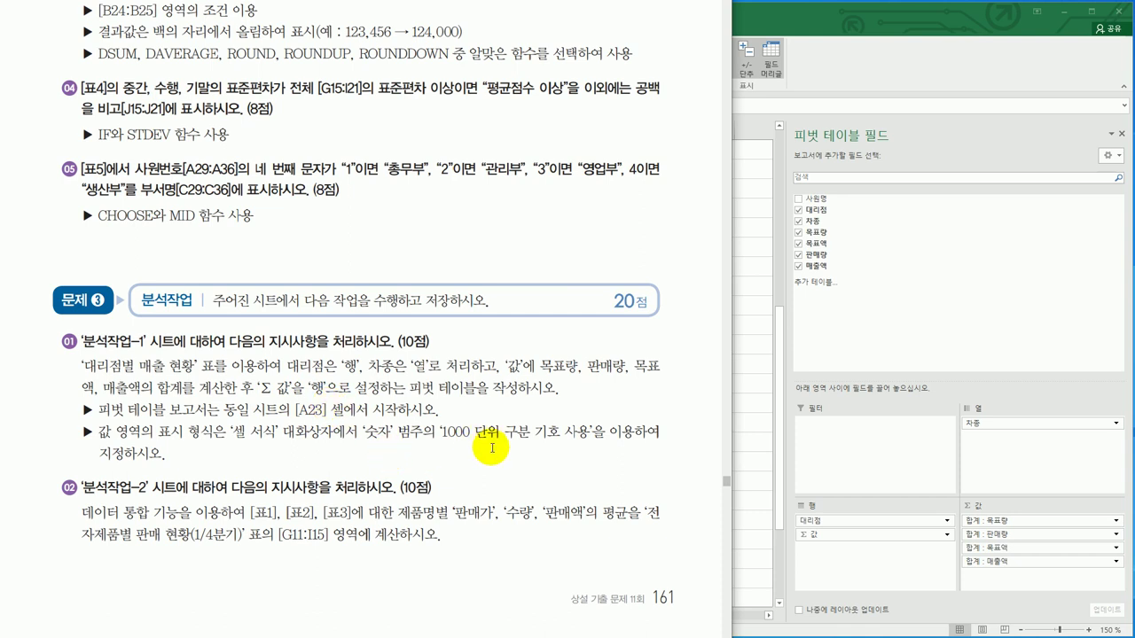
click(944, 68)
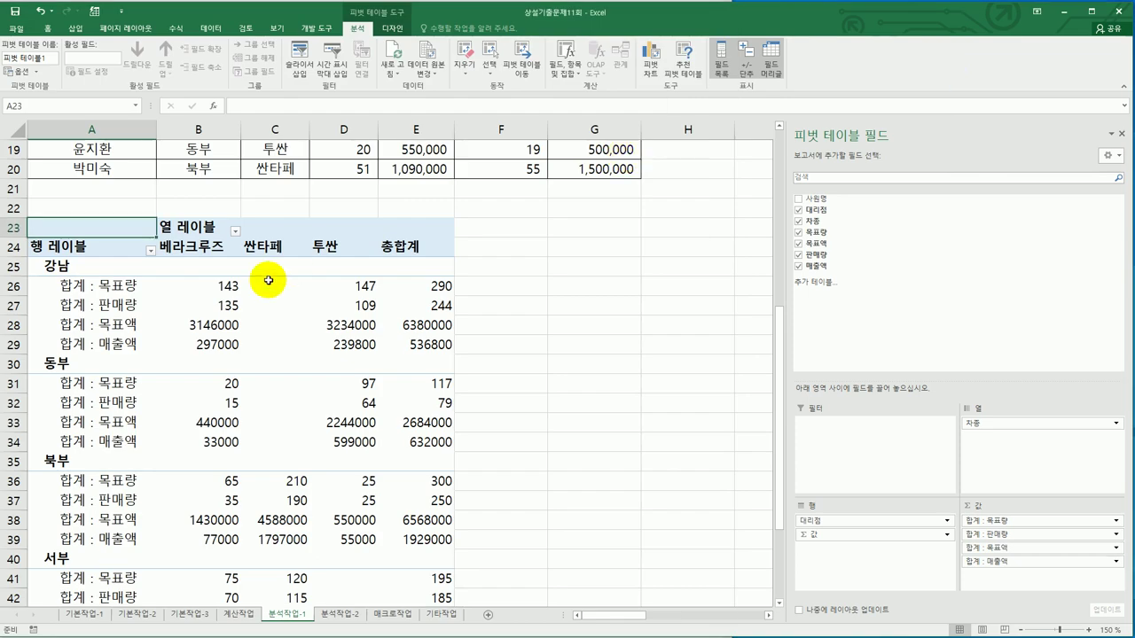
click(104, 288)
double_click(104, 288)
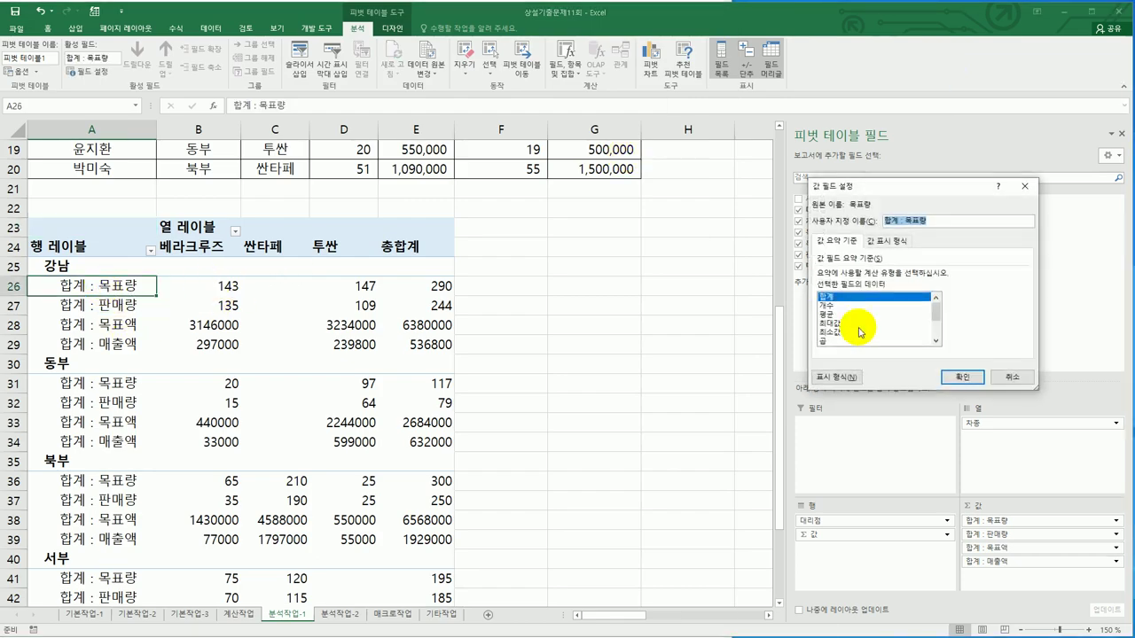
click(844, 379)
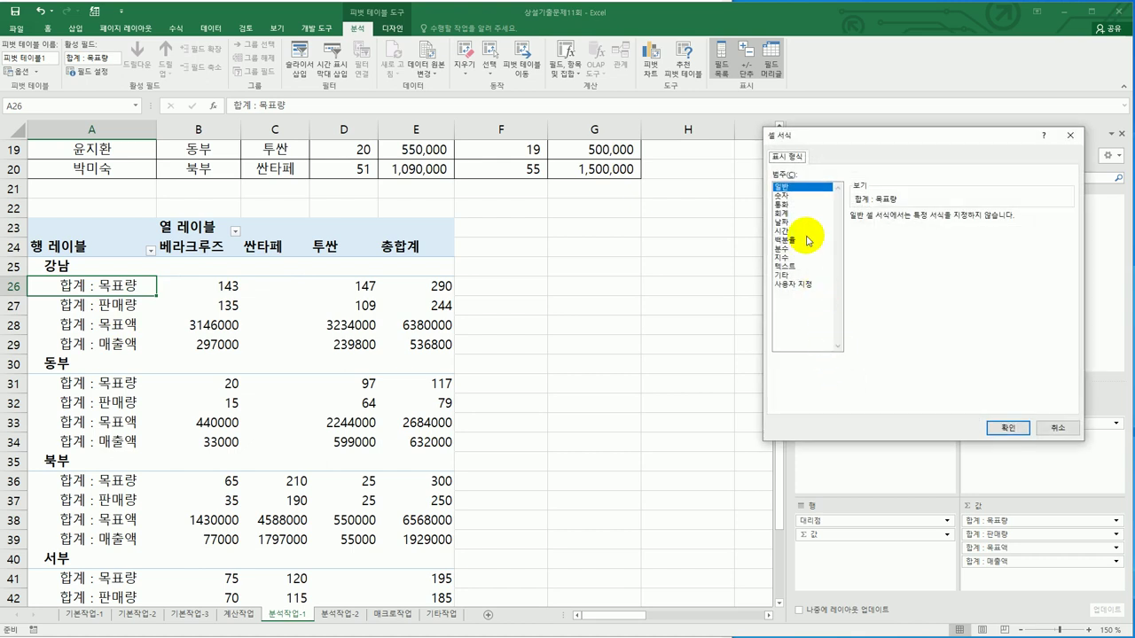
drag(821, 140, 554, 217)
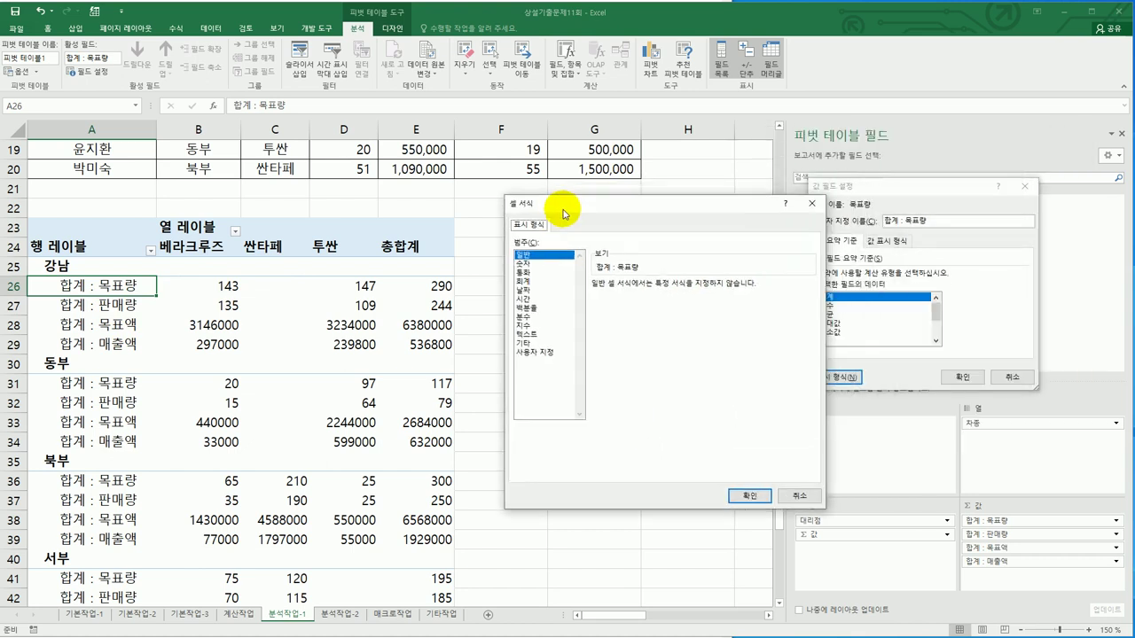
click(523, 263)
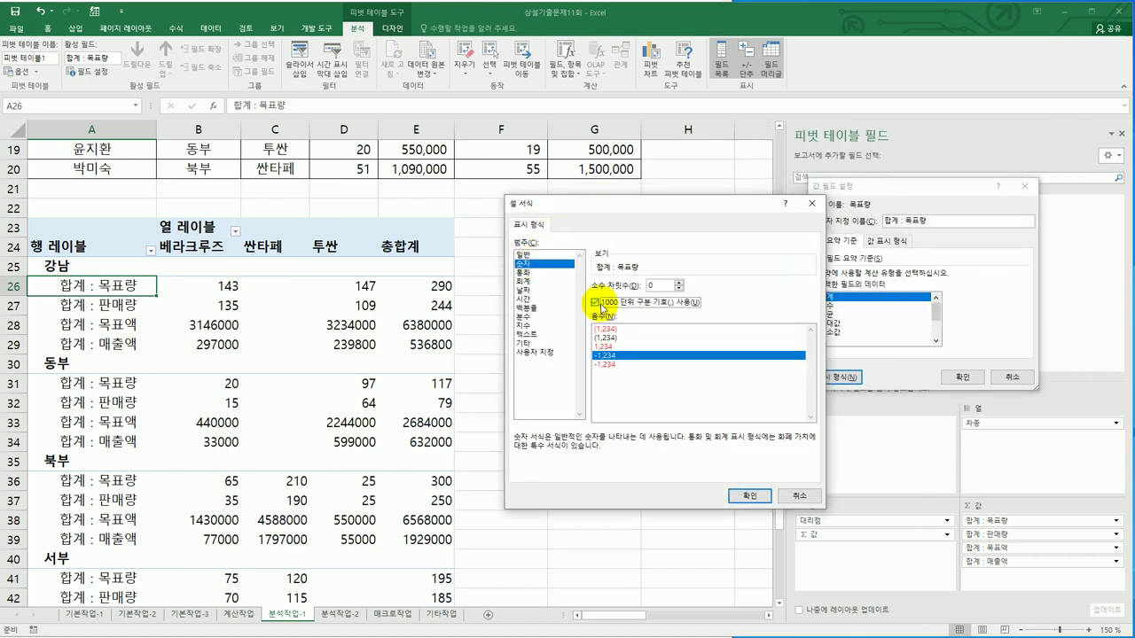
click(747, 500)
click(966, 378)
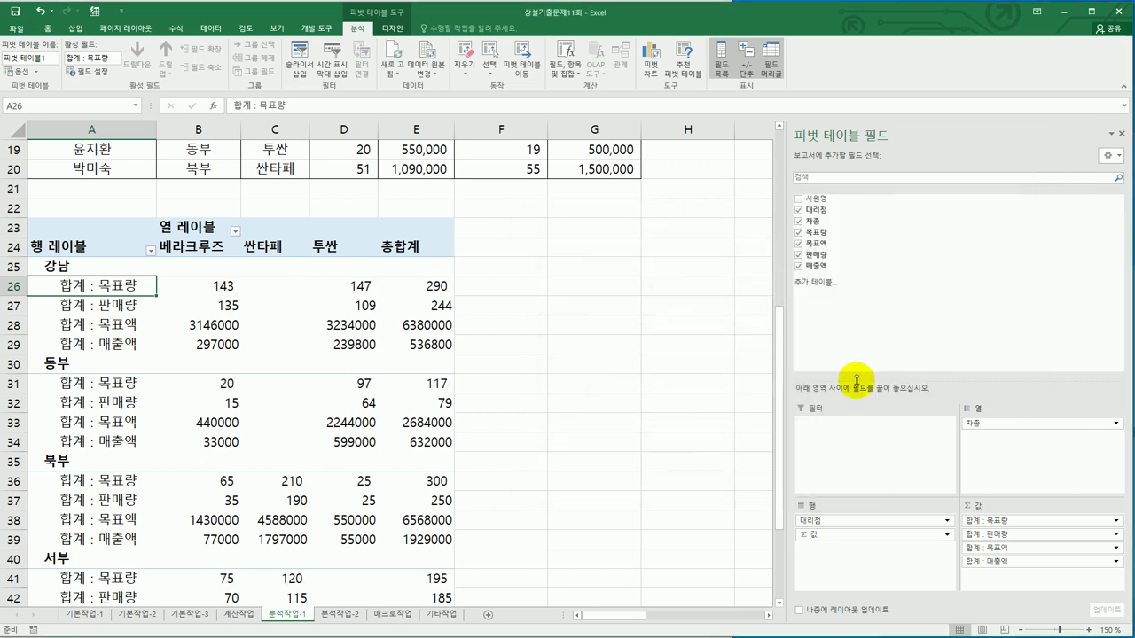
Format the 합계 : 판매량 value field as 숫자 with the 1000 단위 구분 기호.
double_click(123, 308)
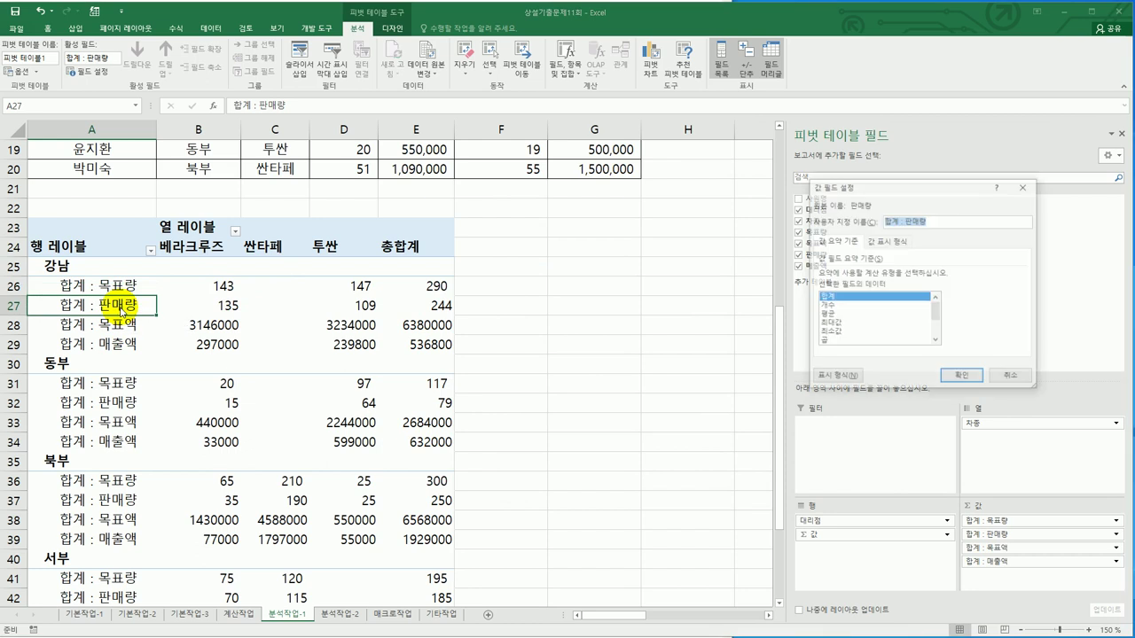
click(837, 375)
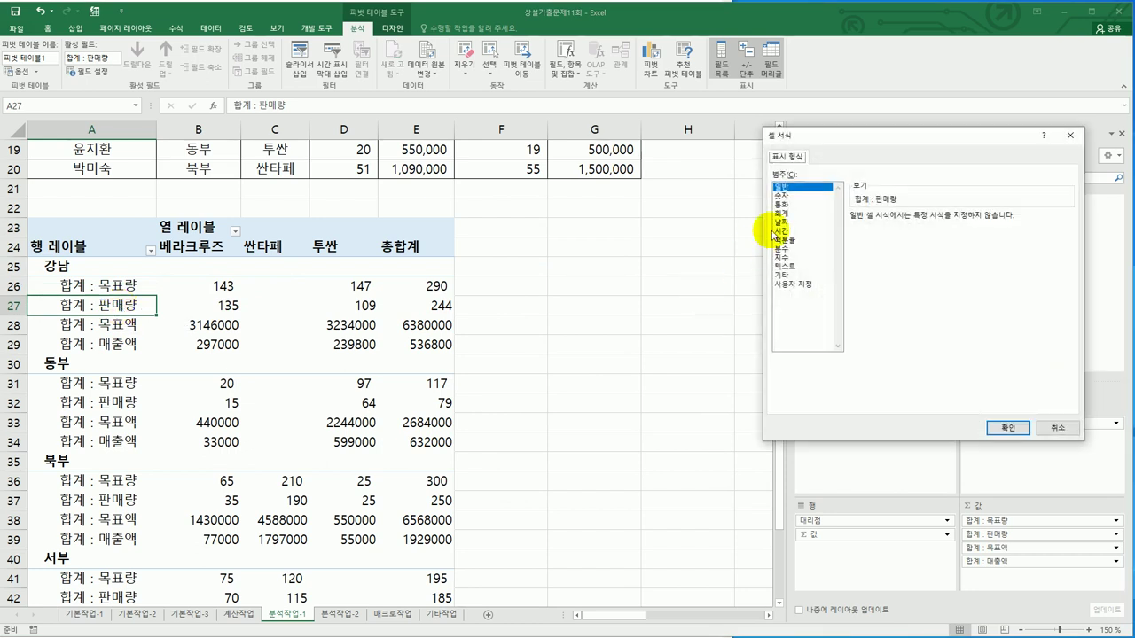
click(783, 195)
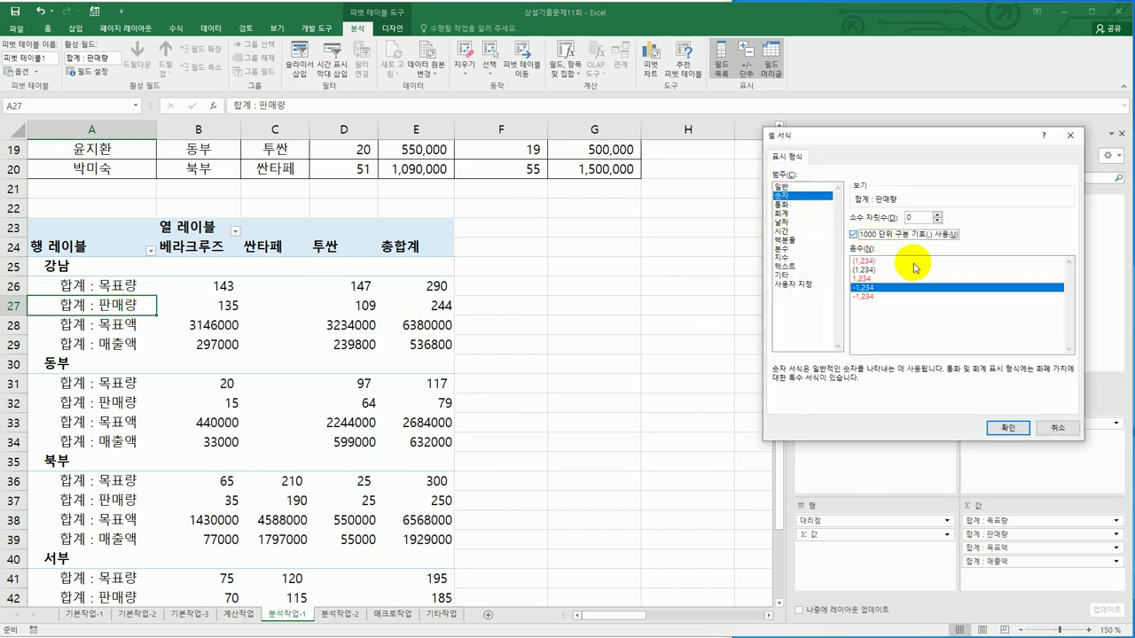
click(1008, 427)
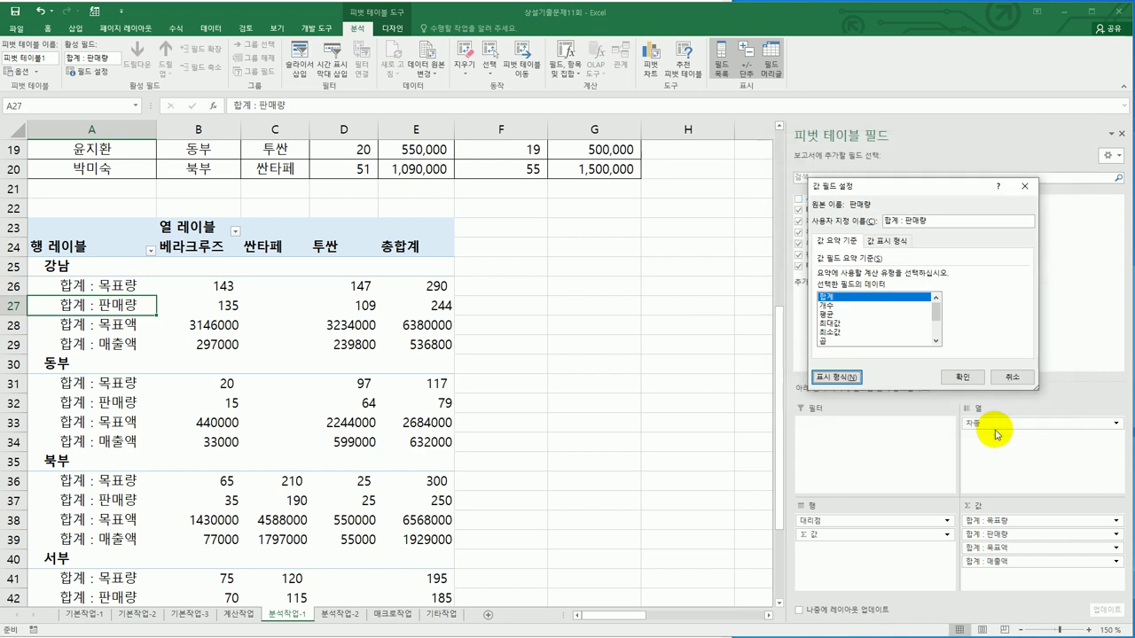
click(964, 376)
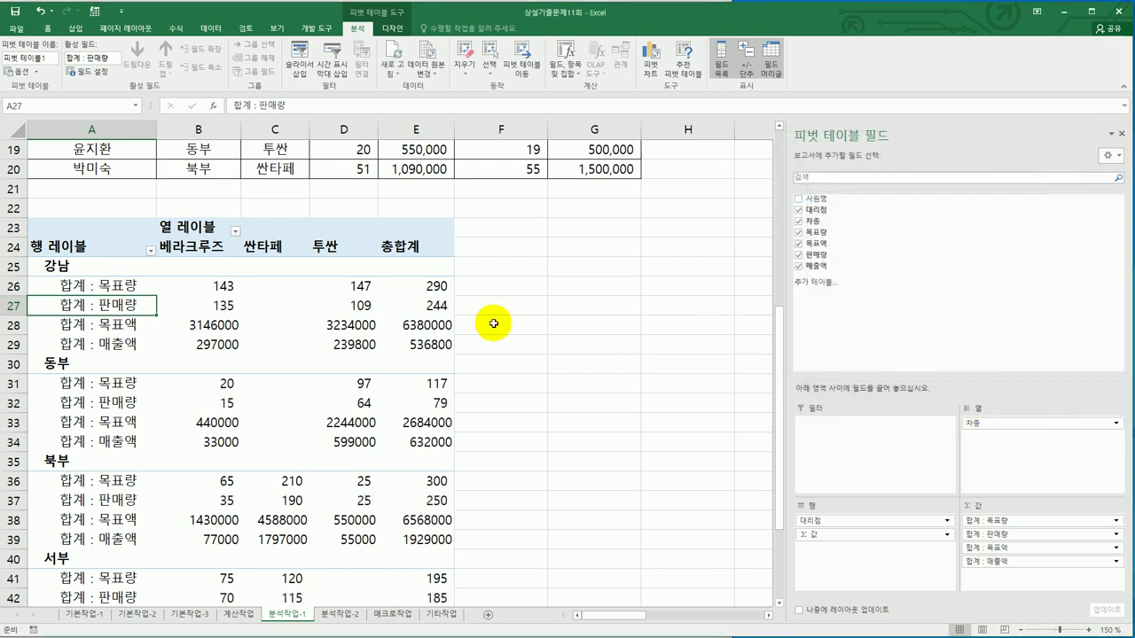
Format the 합계 : 목표액 value field as 숫자 with the 1000 단위 구분 기호.
double_click(100, 326)
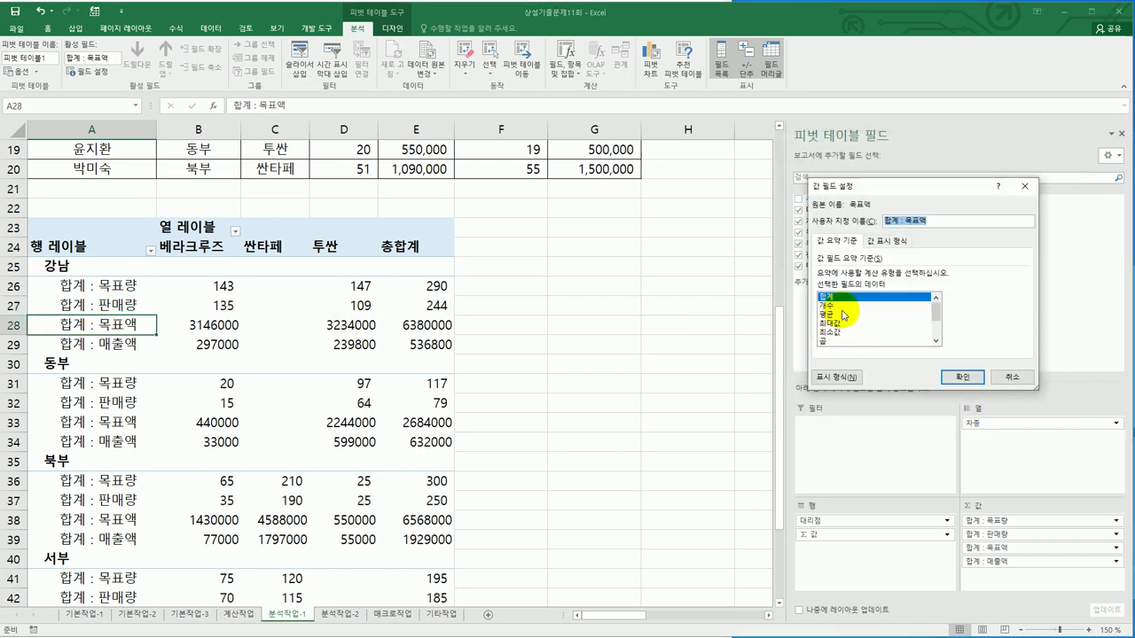
click(836, 377)
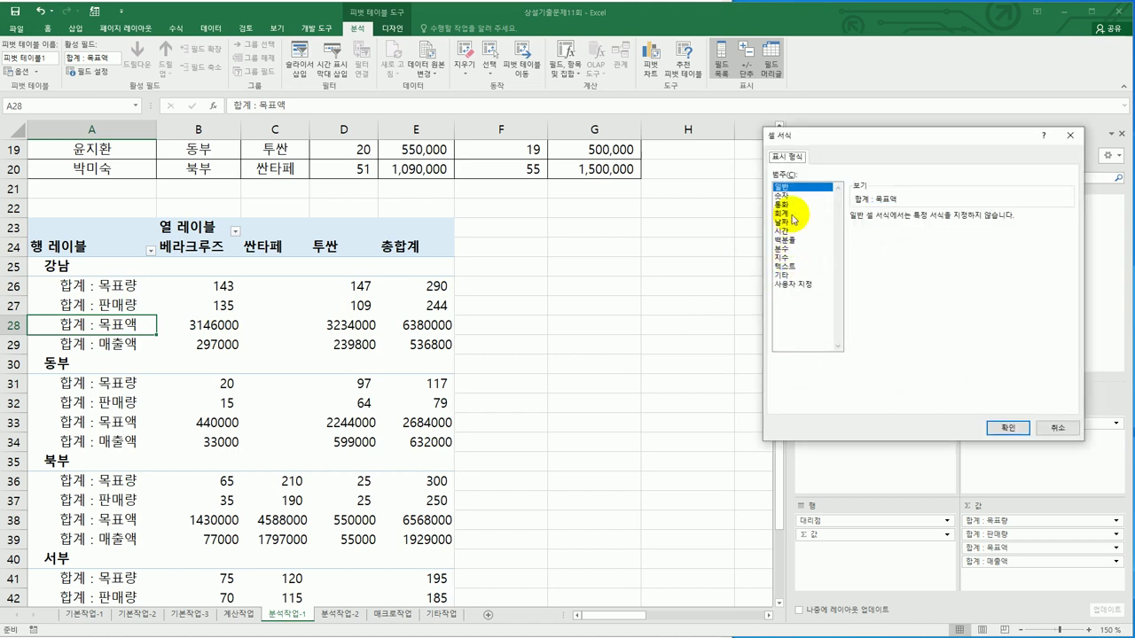
click(784, 195)
click(881, 233)
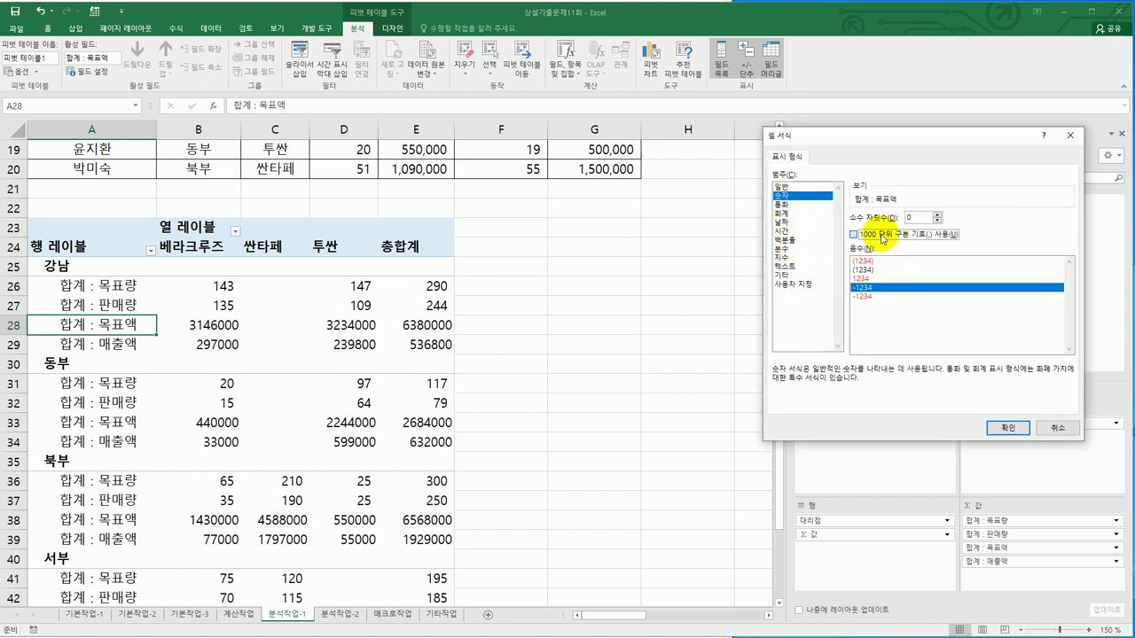
click(1008, 427)
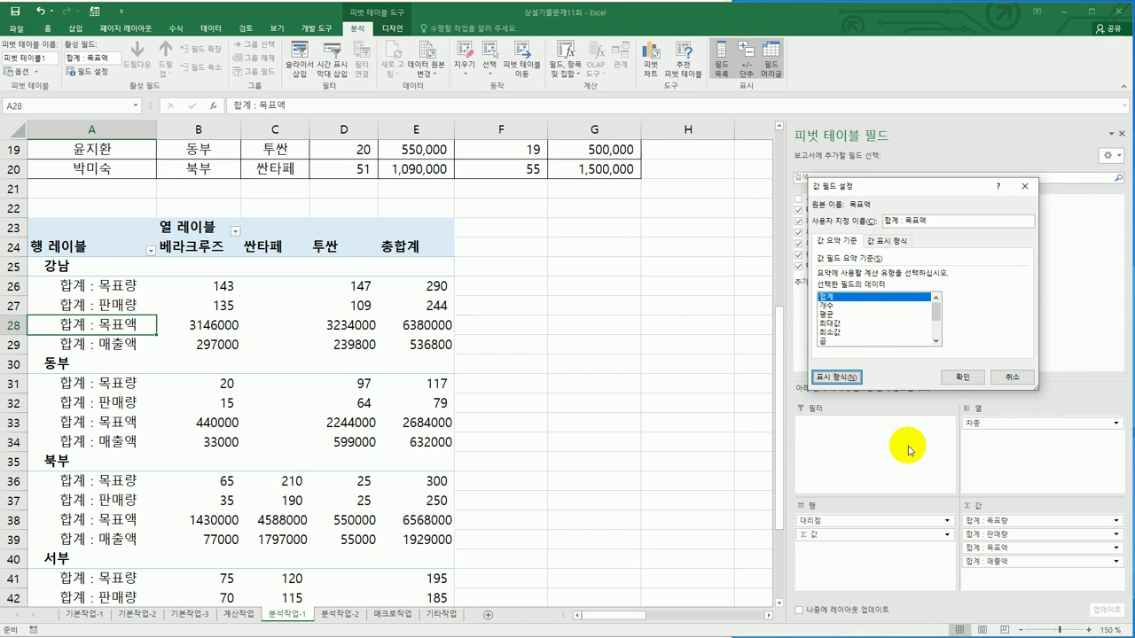
click(960, 377)
Format the 합계 : 매출액 value field as 숫자 with the 1000 단위 구분 기호.
click(118, 348)
double_click(119, 347)
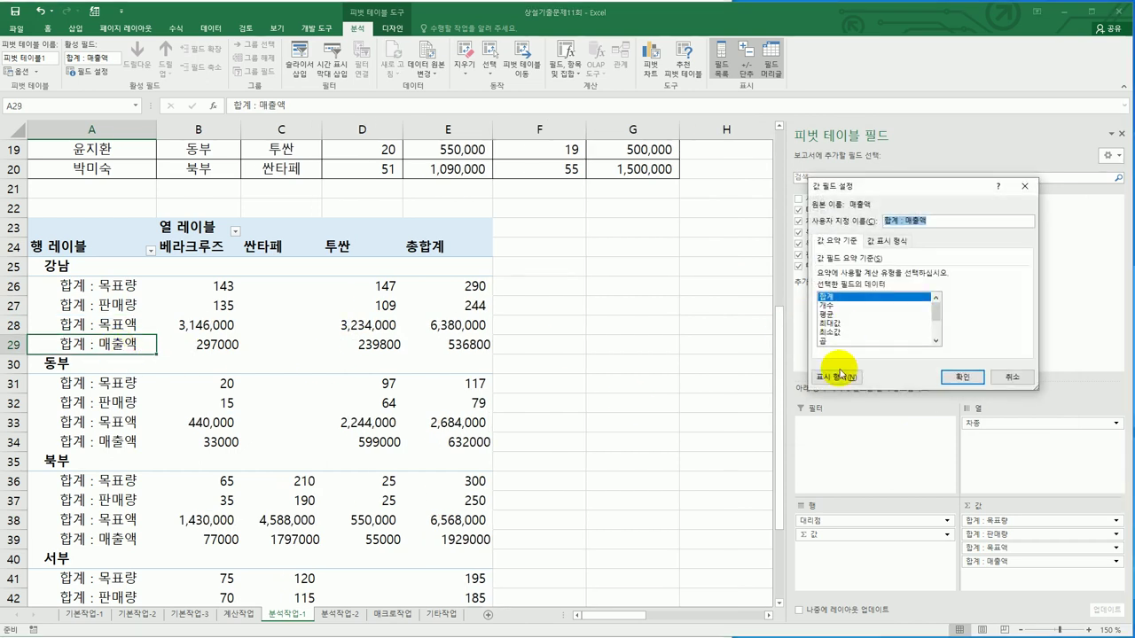
click(835, 379)
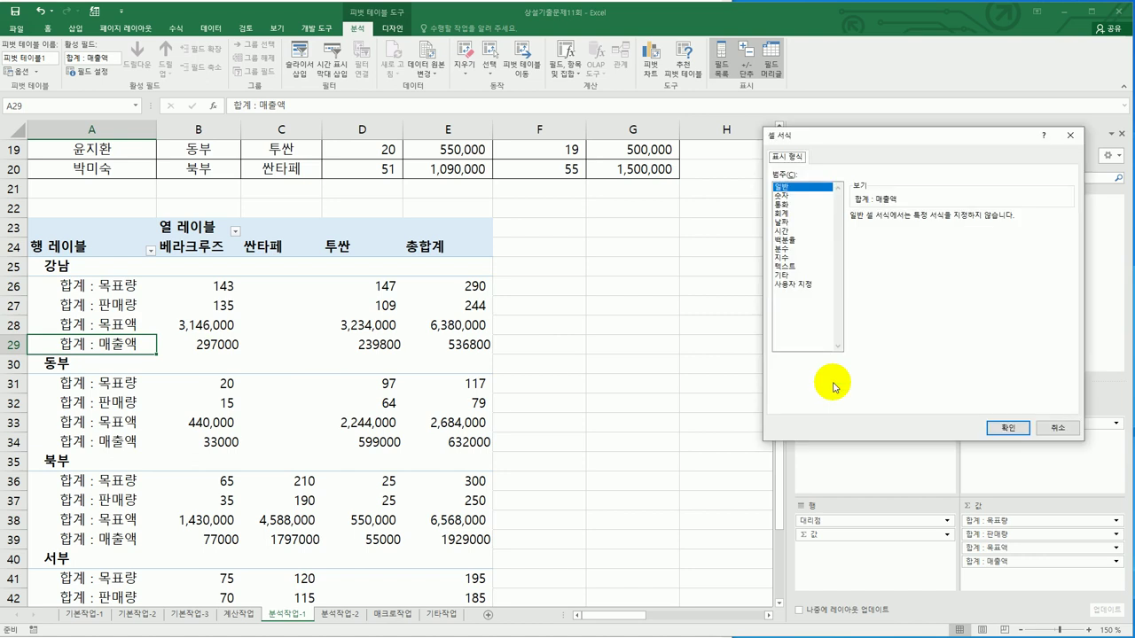
click(791, 196)
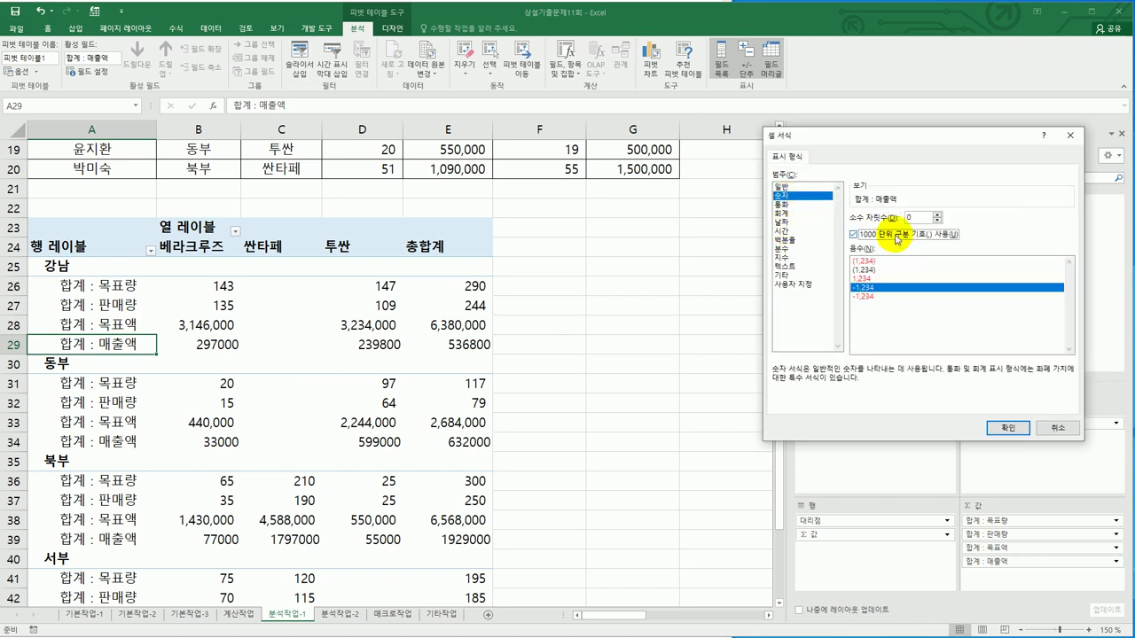
click(1002, 428)
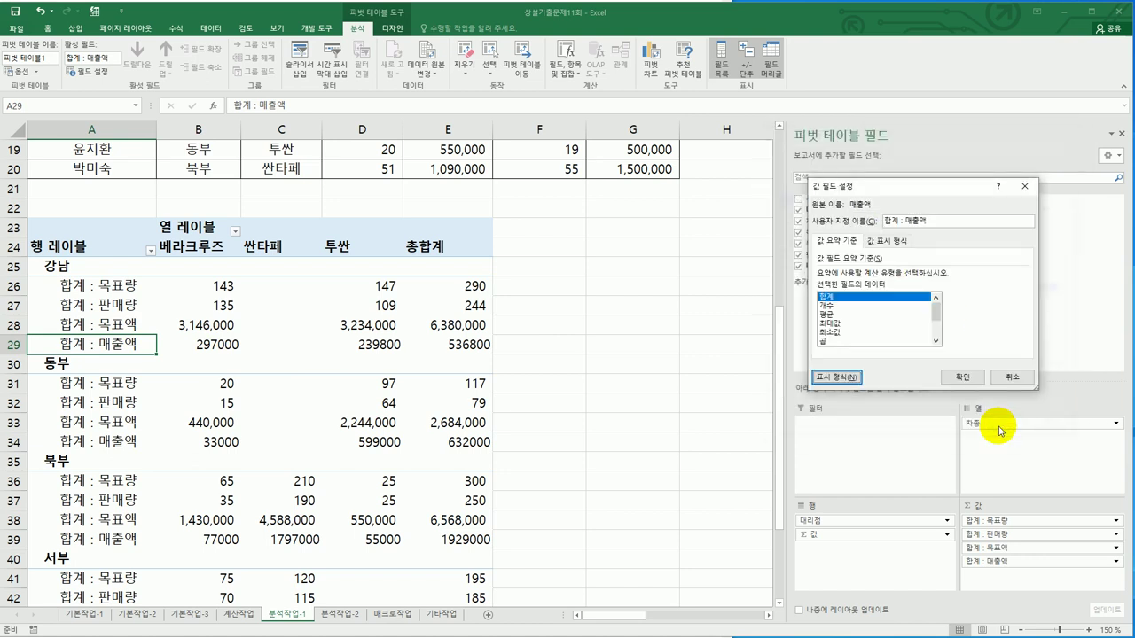
click(962, 377)
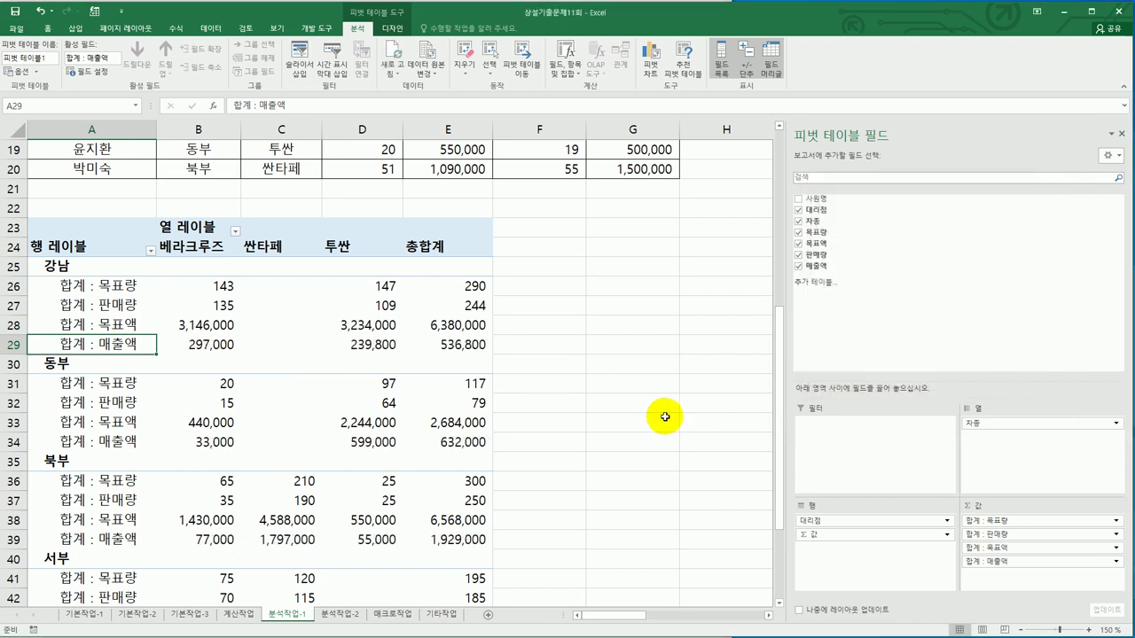
click(665, 416)
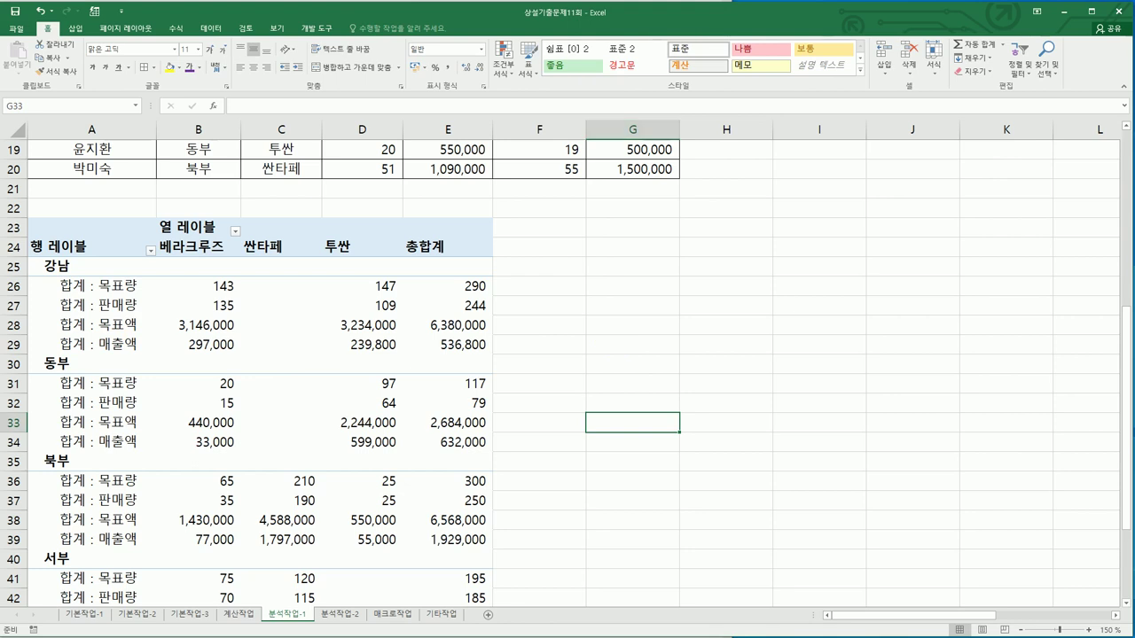
On the 분석작업-2 sheet, start a 통합 (Consolidate) for F10:I15 with 평균 as the function.
key(alt+Tab)
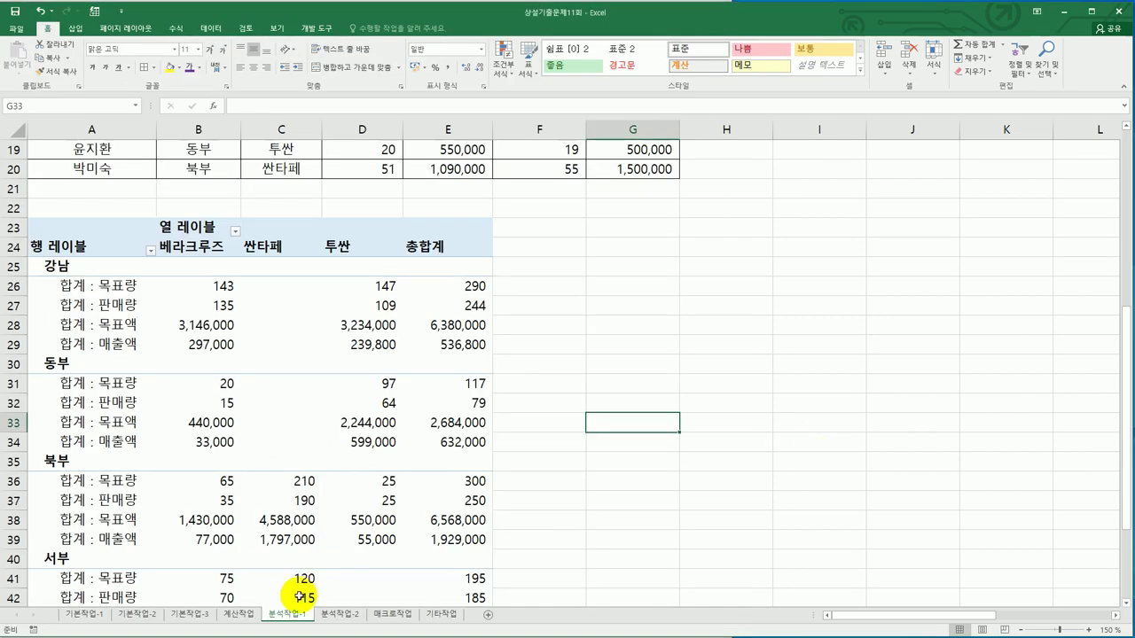
click(344, 615)
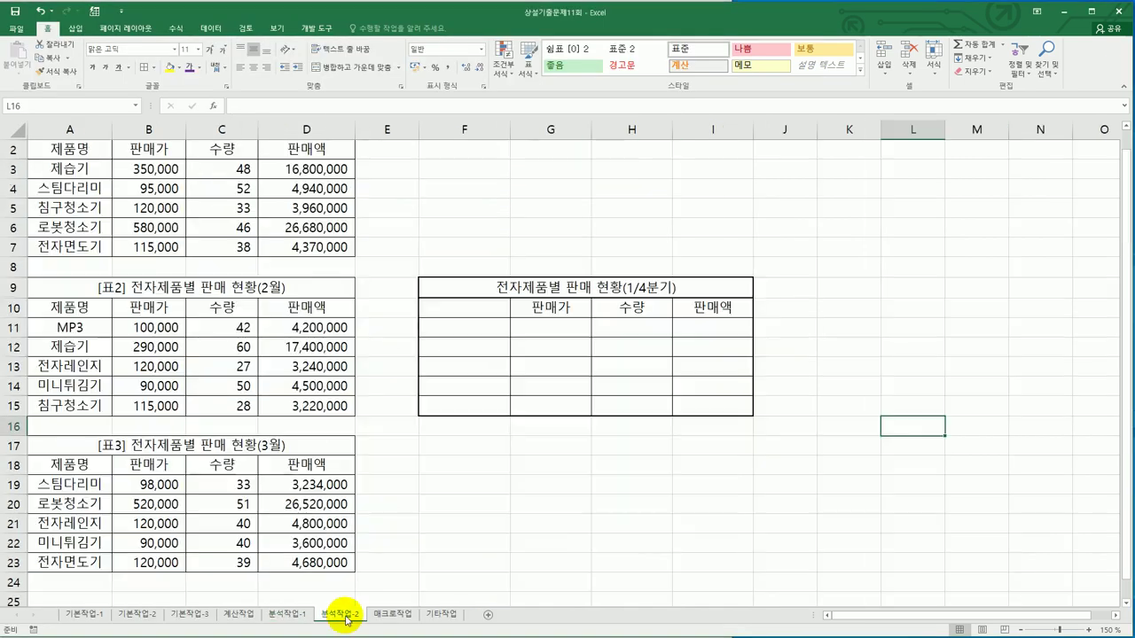
scroll(306, 492, up, 1)
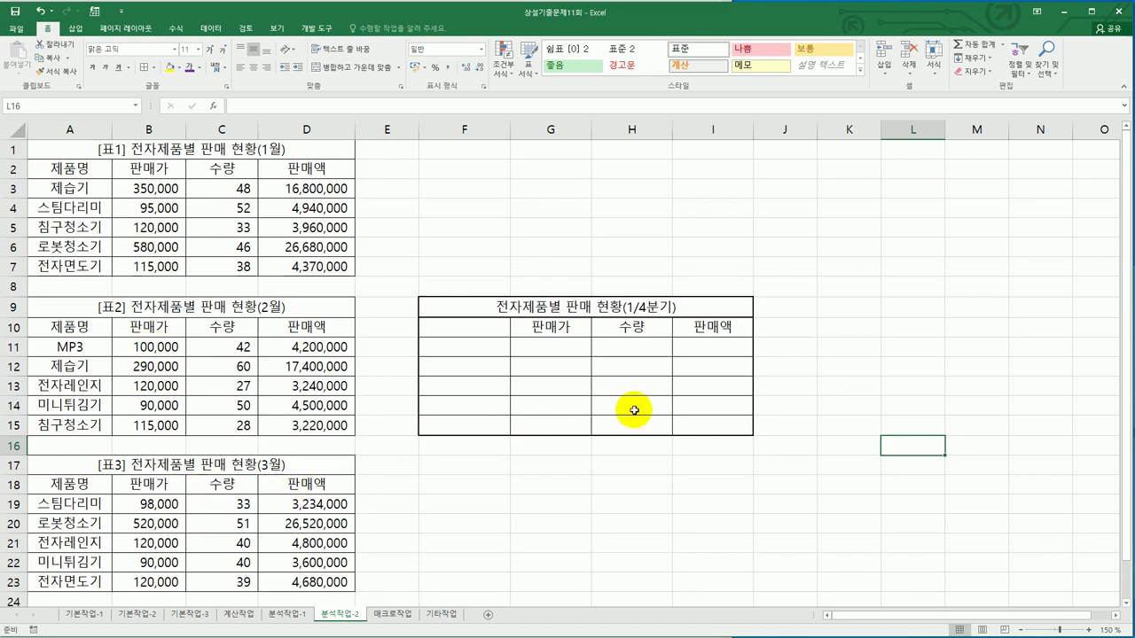
drag(499, 329, 694, 423)
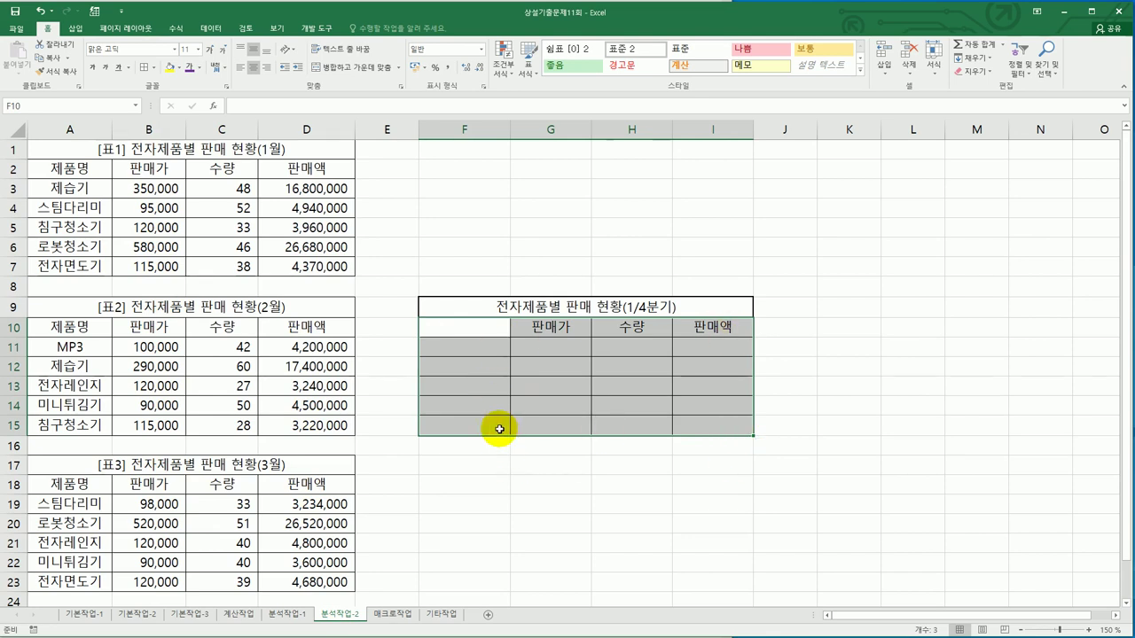
click(219, 32)
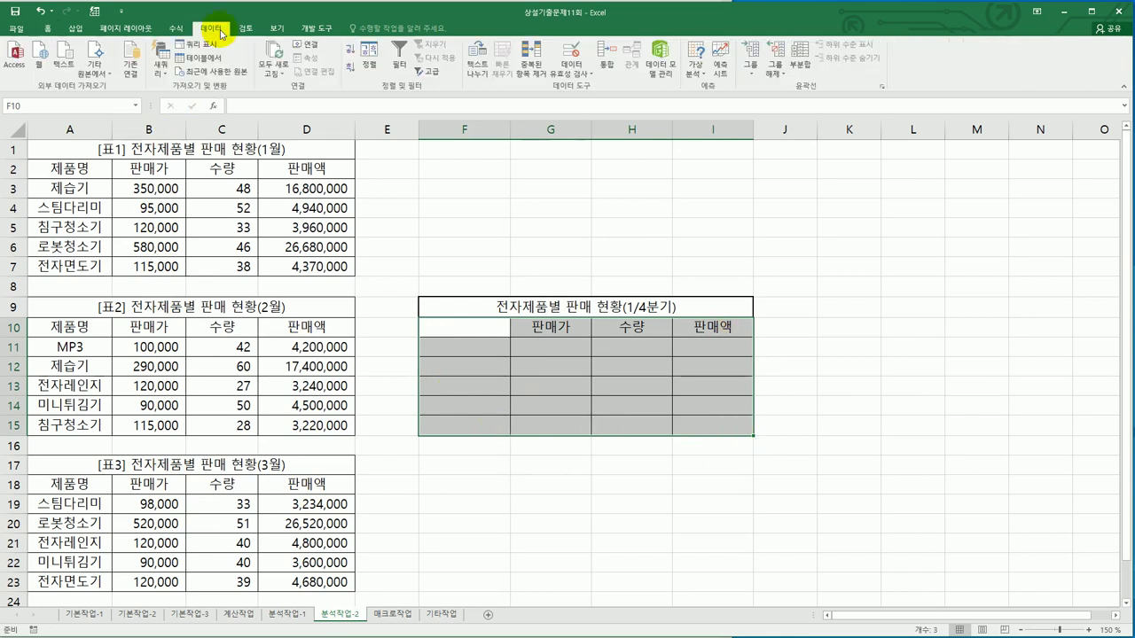
click(606, 59)
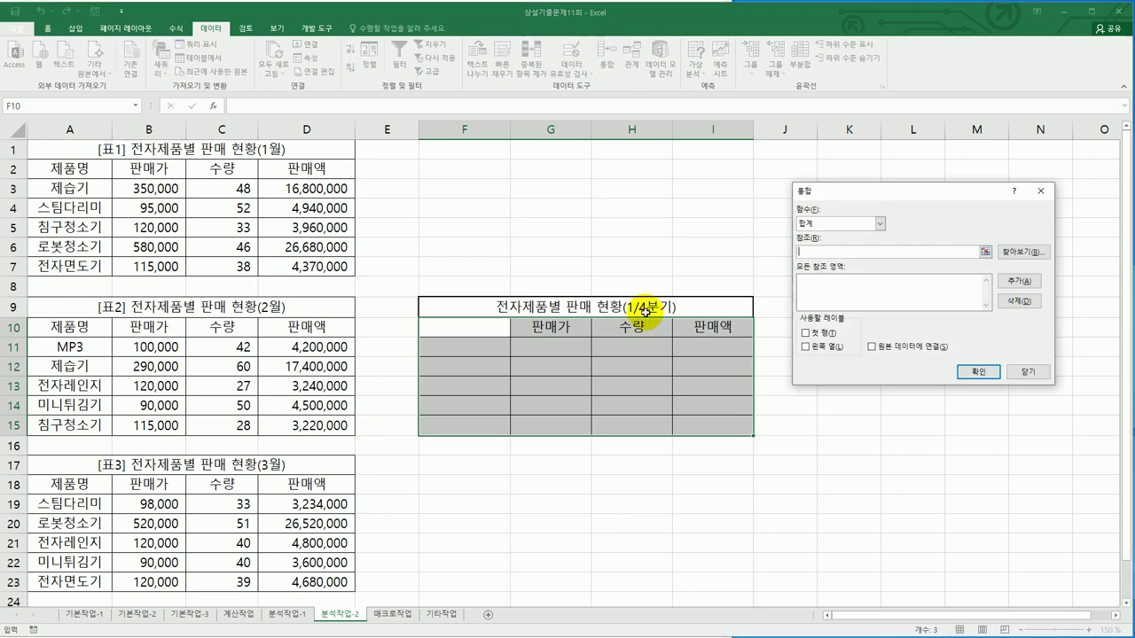
click(882, 224)
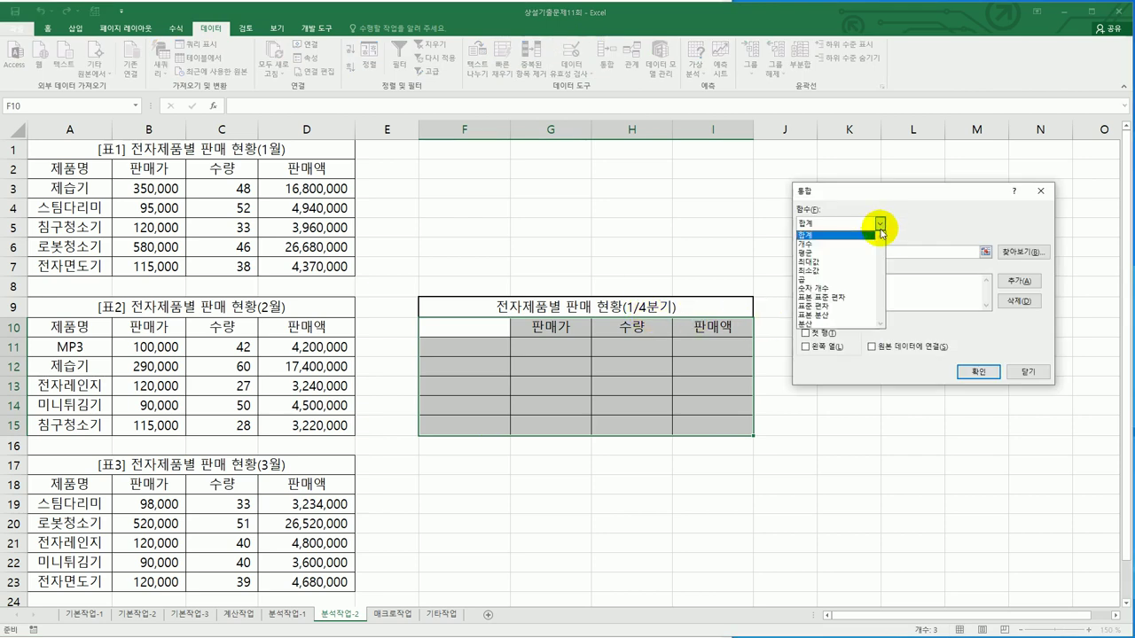
click(869, 254)
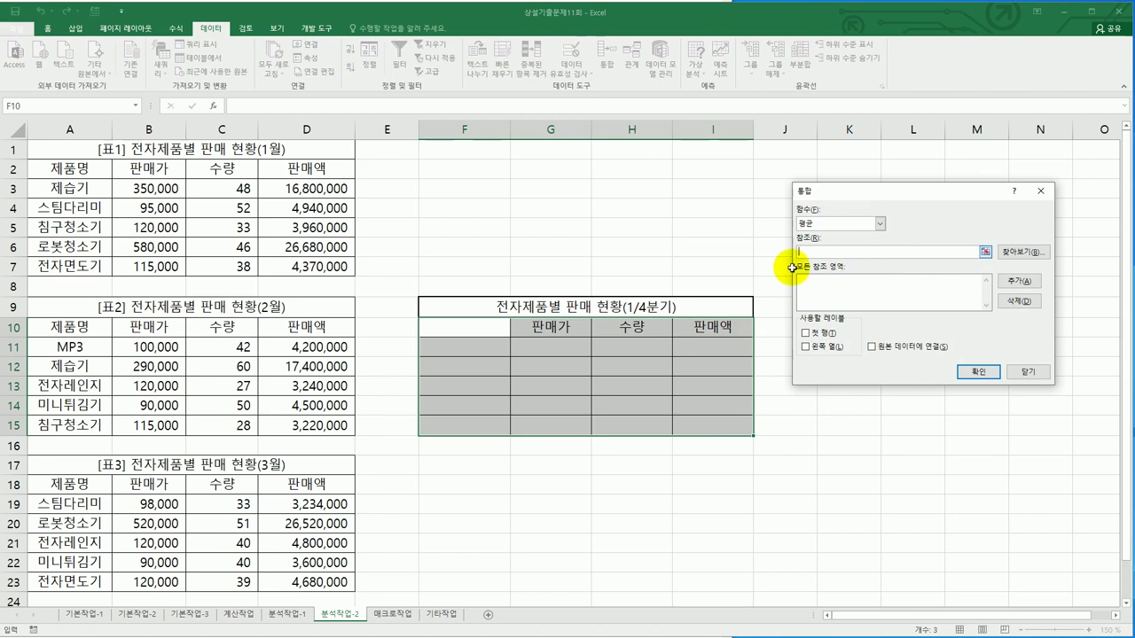
Add A2:D7, A10:D15 and A18:D23 as references and run the consolidation with 첫 행 and 왼쪽 열 as labels.
drag(85, 173, 311, 264)
click(1019, 282)
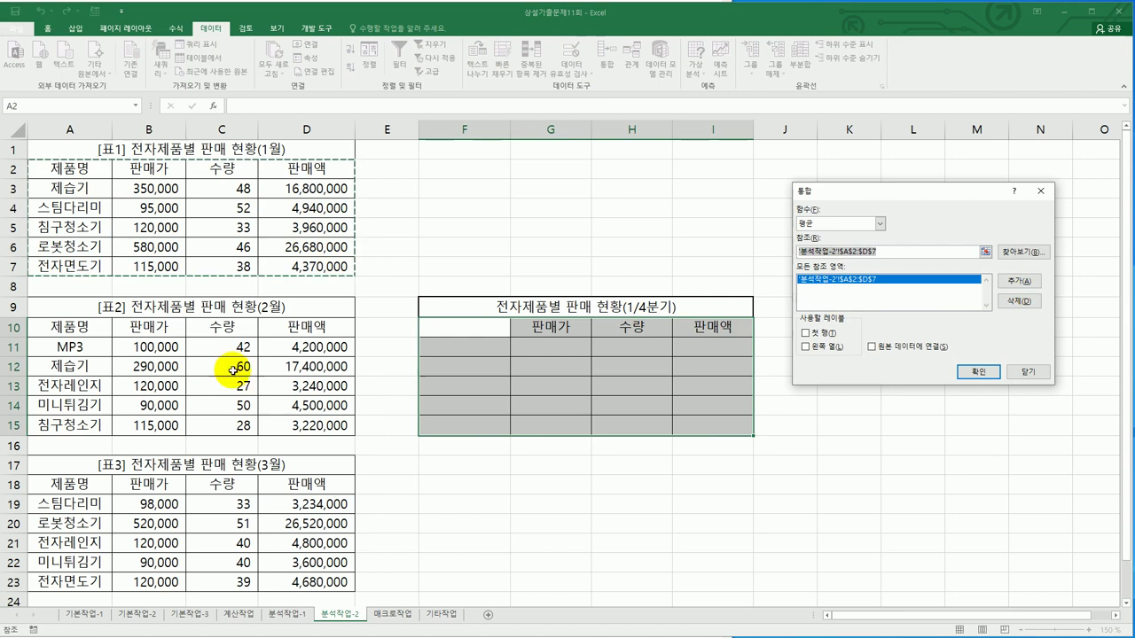
drag(89, 327, 296, 431)
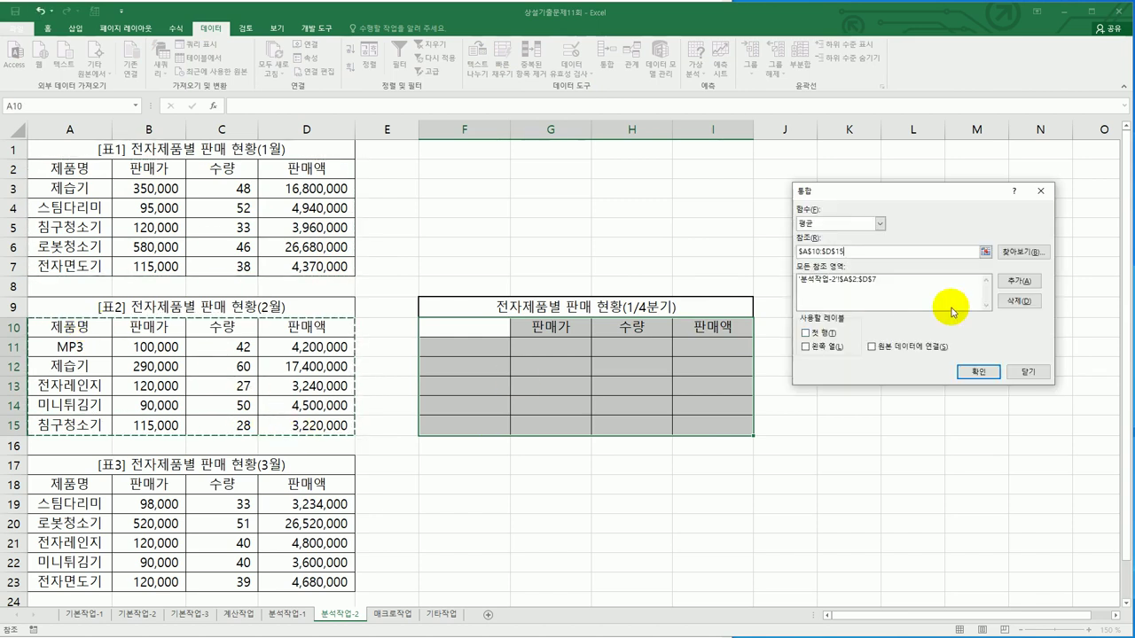
click(1019, 282)
drag(50, 484, 291, 579)
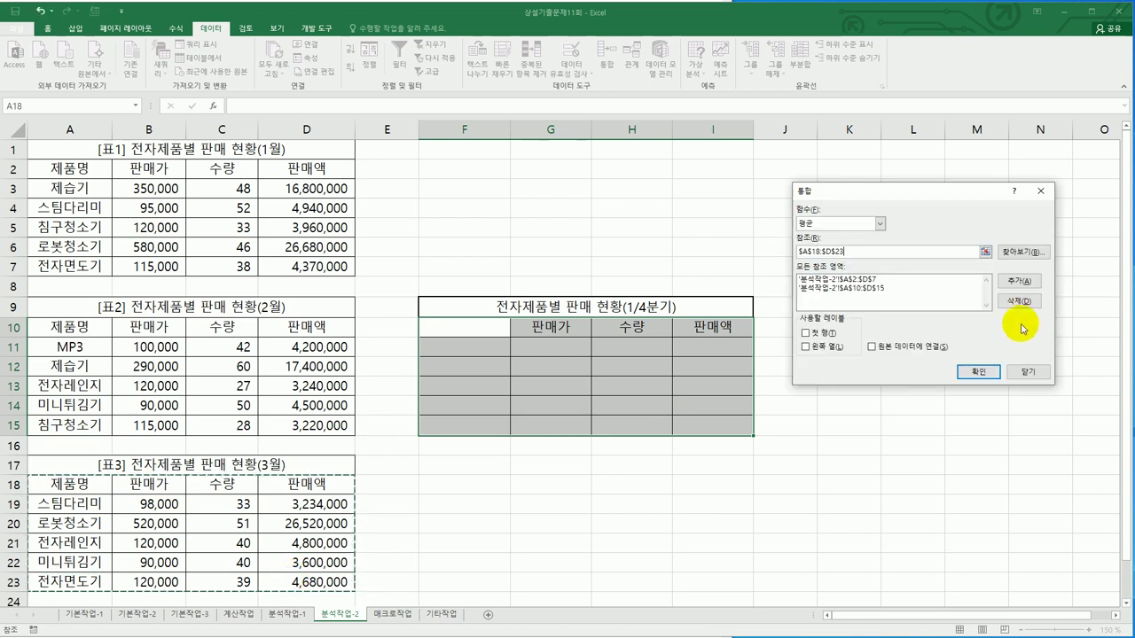
click(1020, 282)
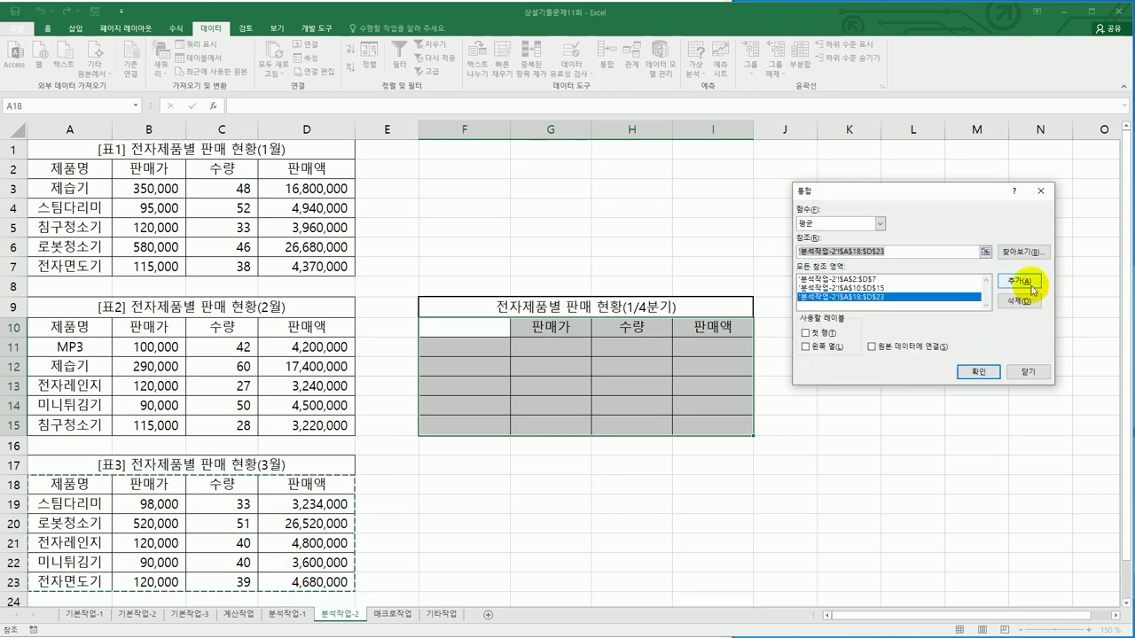
click(831, 335)
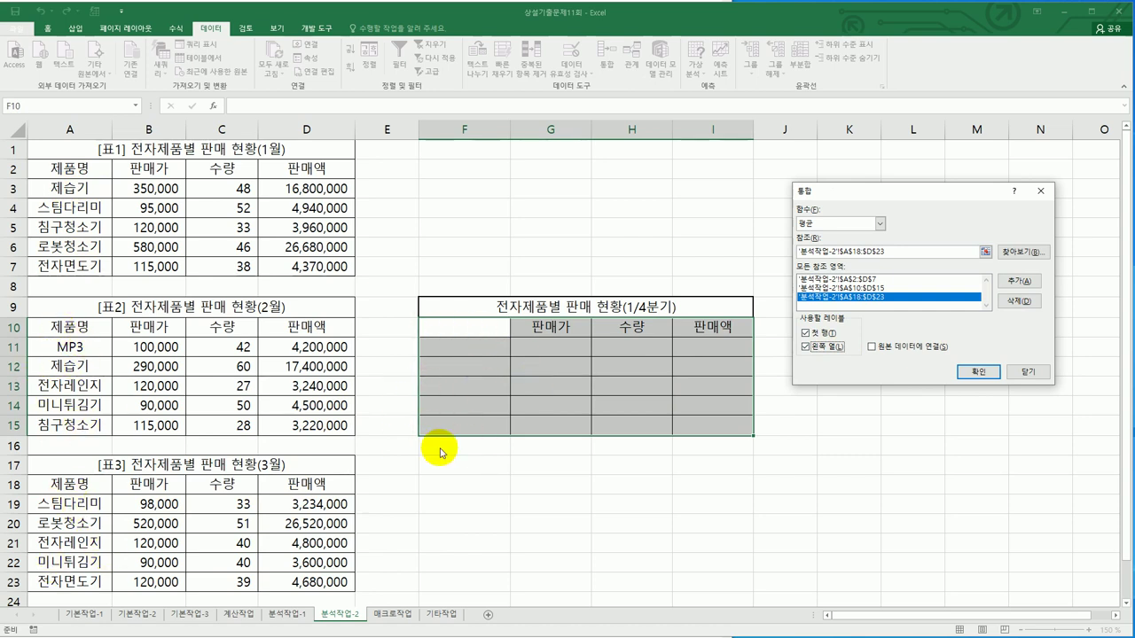
click(978, 371)
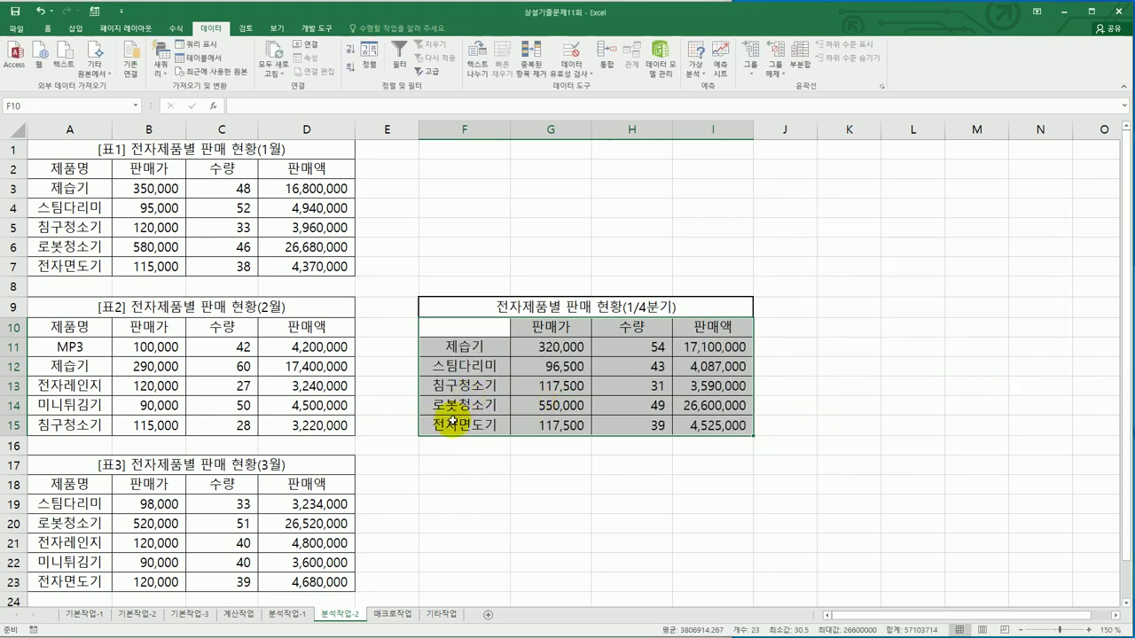
Compare the product names in [표1], [표2] and [표3] with those in the 전자제품별 판매 현황(1/4분기) table.
click(58, 187)
click(54, 368)
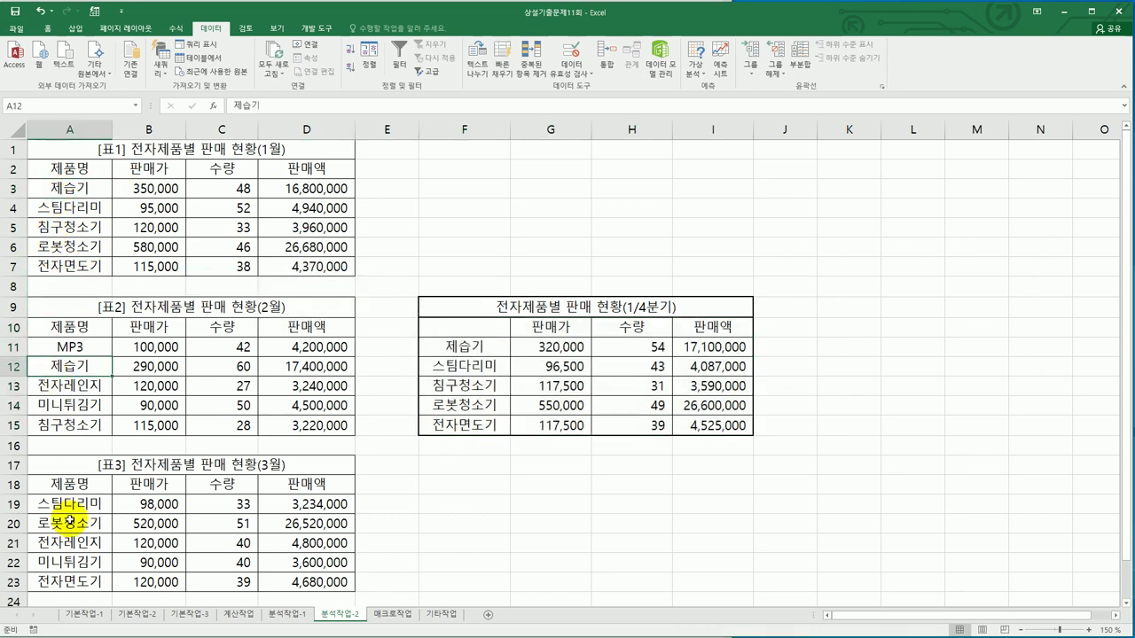
click(73, 208)
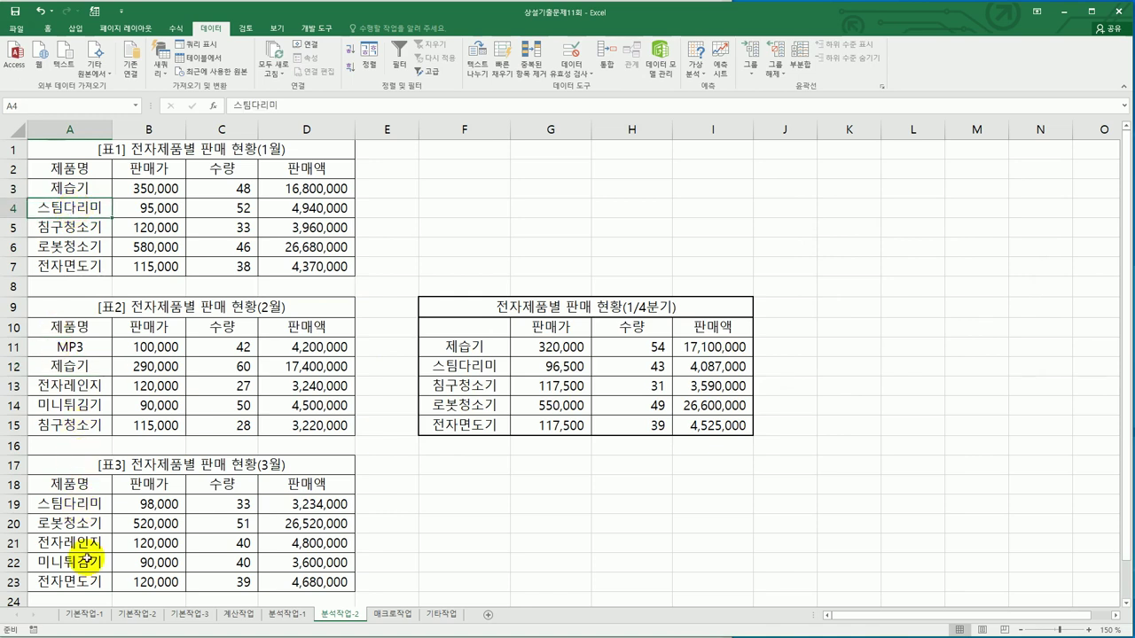
click(72, 504)
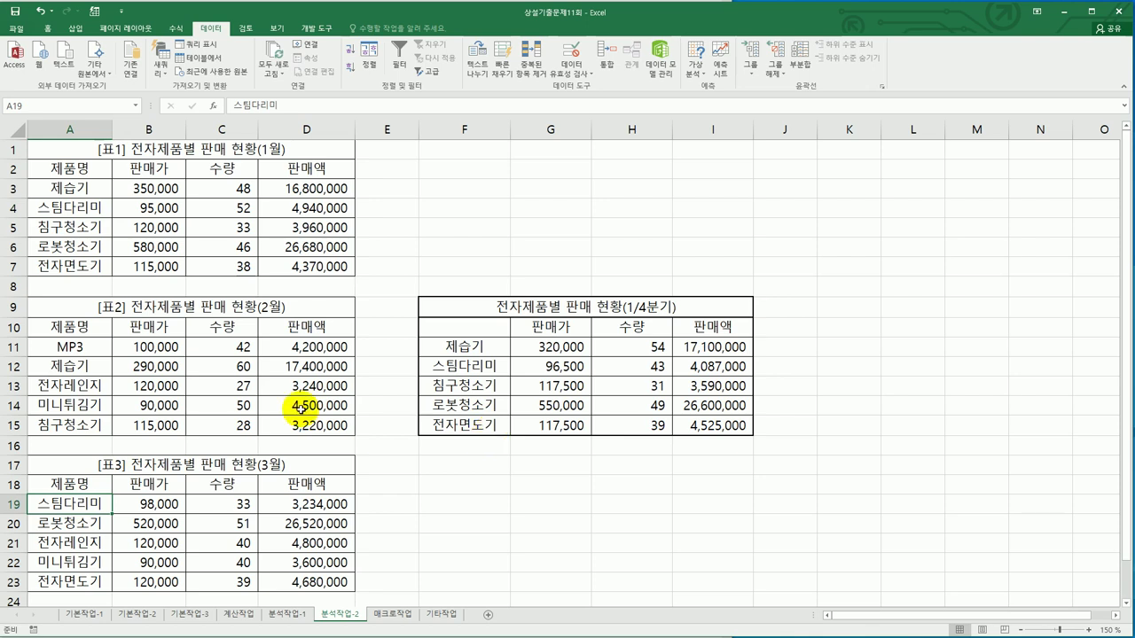
click(67, 345)
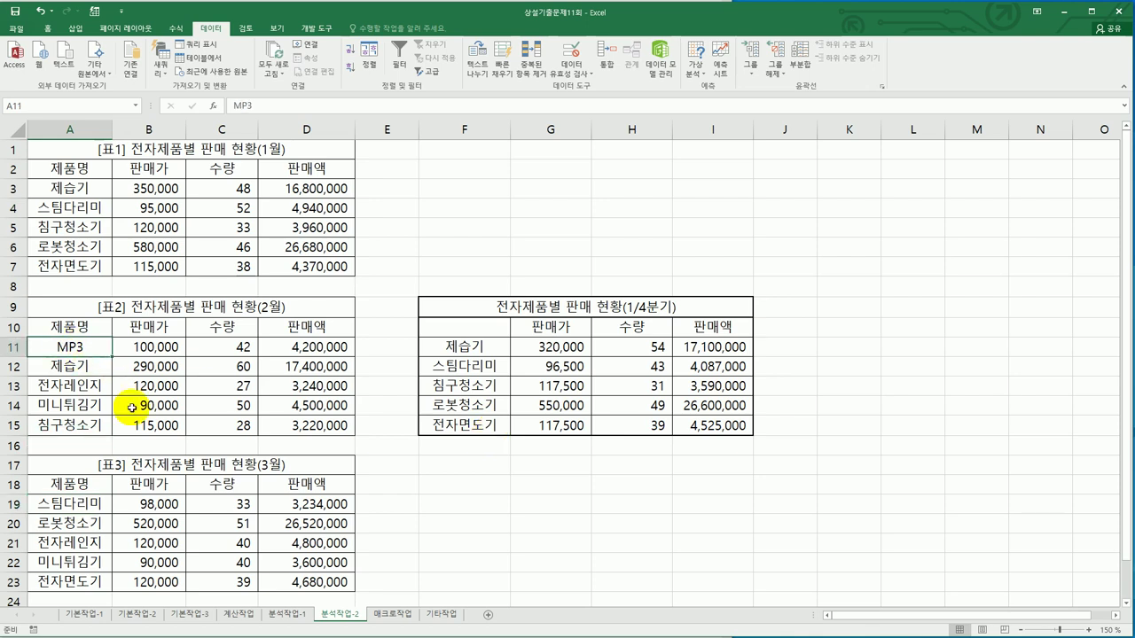
click(92, 550)
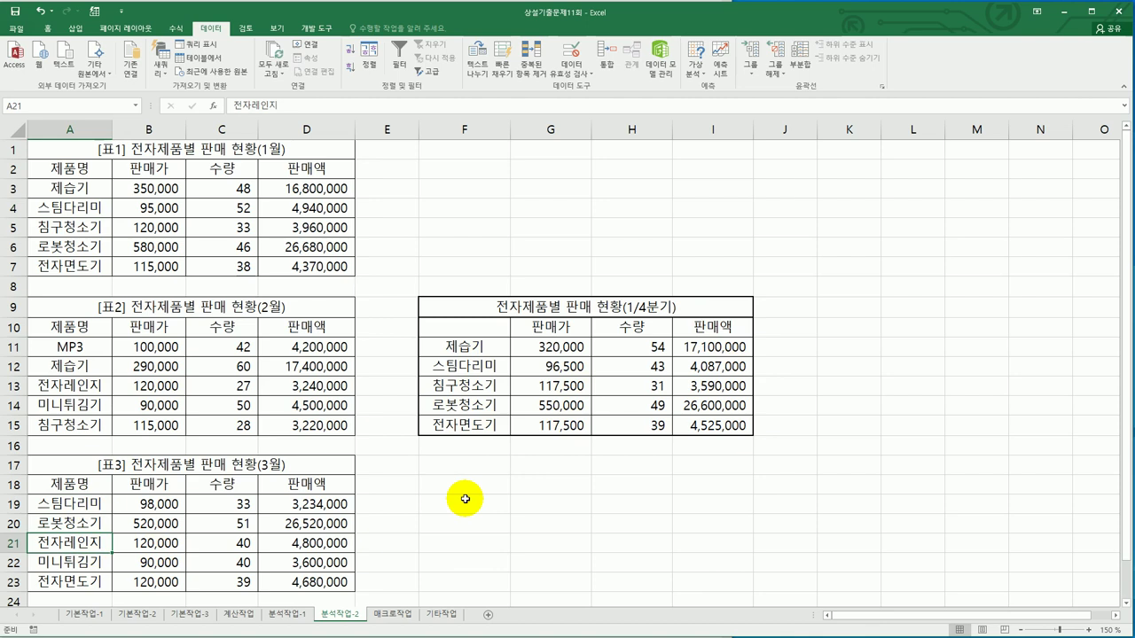
drag(80, 168, 304, 260)
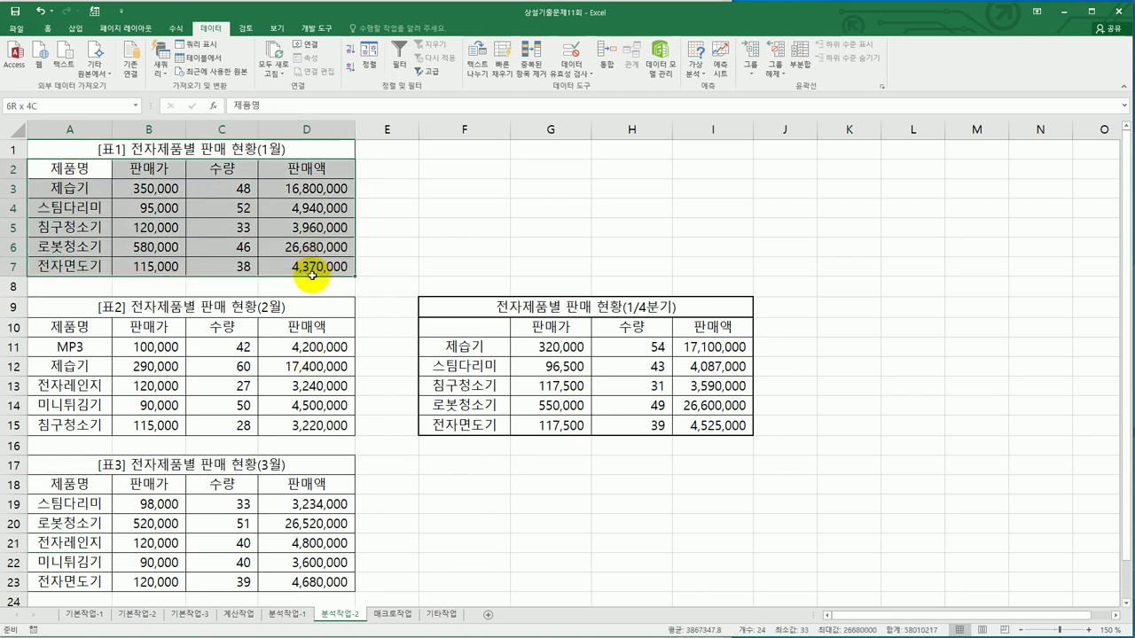
drag(100, 189, 86, 276)
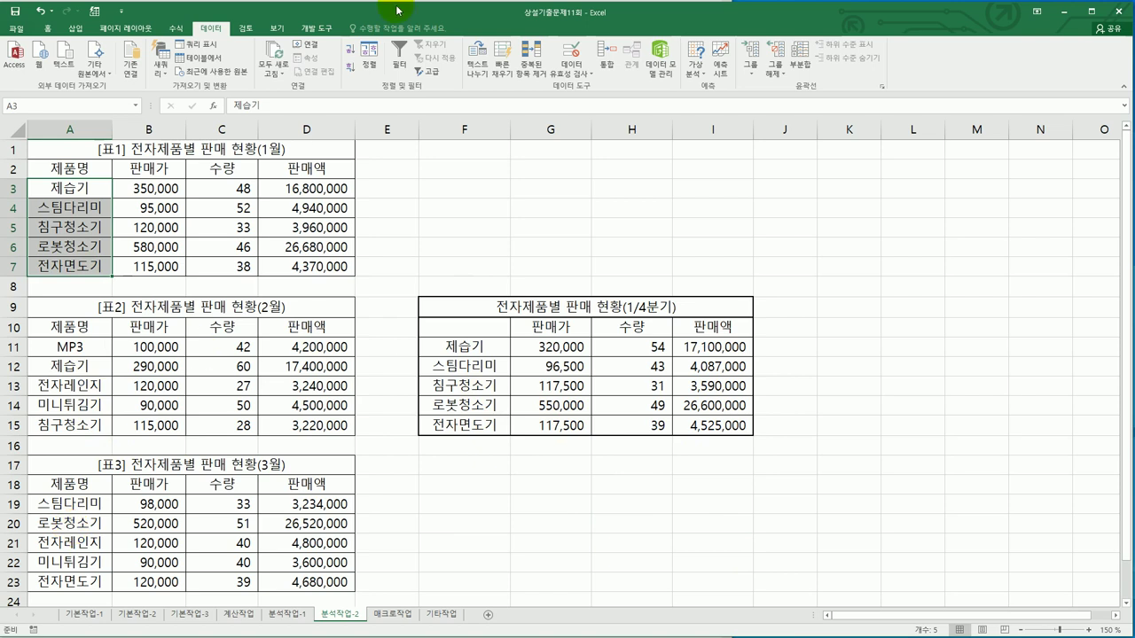
Check the 분석작업-2 instruction in the exam sheet against the consolidated table's ranges G11:I15 and F10:I15.
key(alt+Tab)
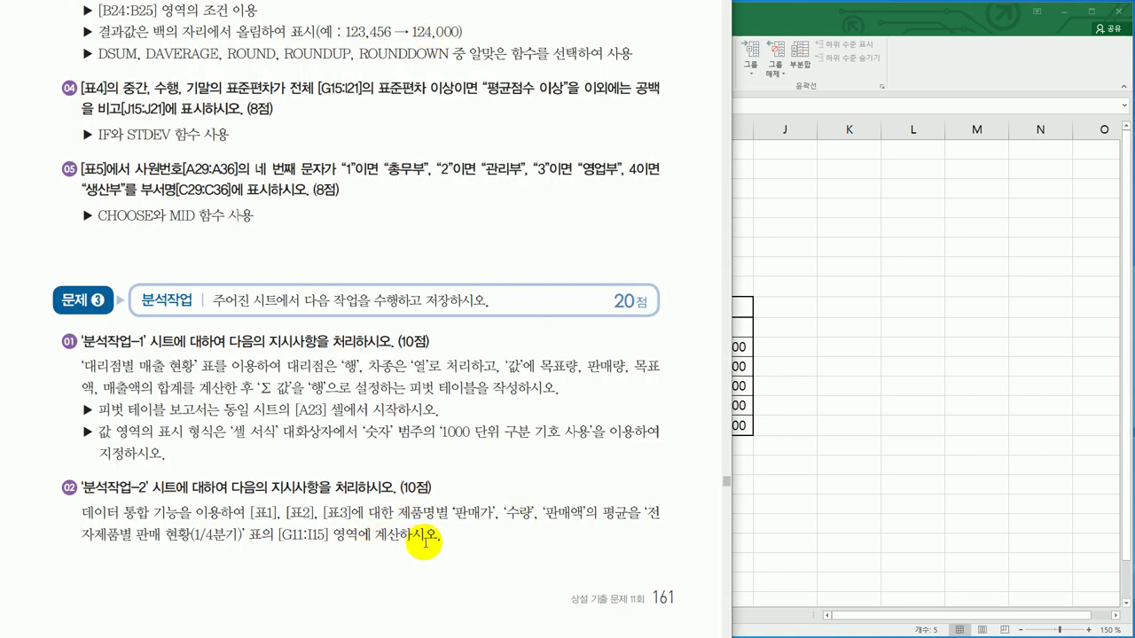
key(alt+Tab)
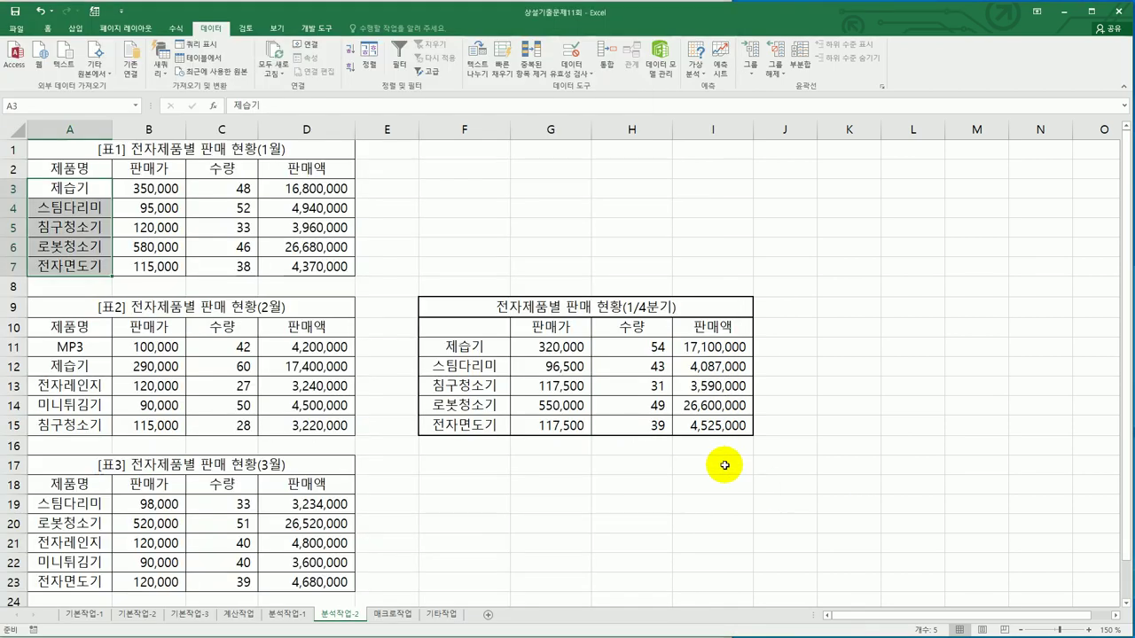
drag(549, 345, 689, 425)
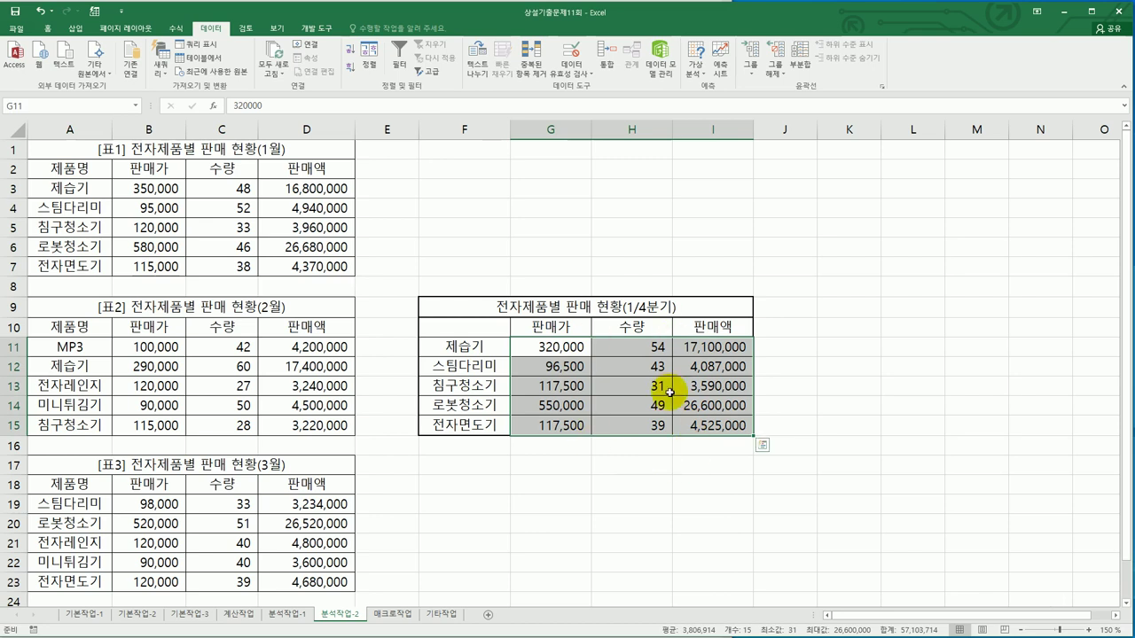
click(506, 334)
drag(487, 330, 712, 419)
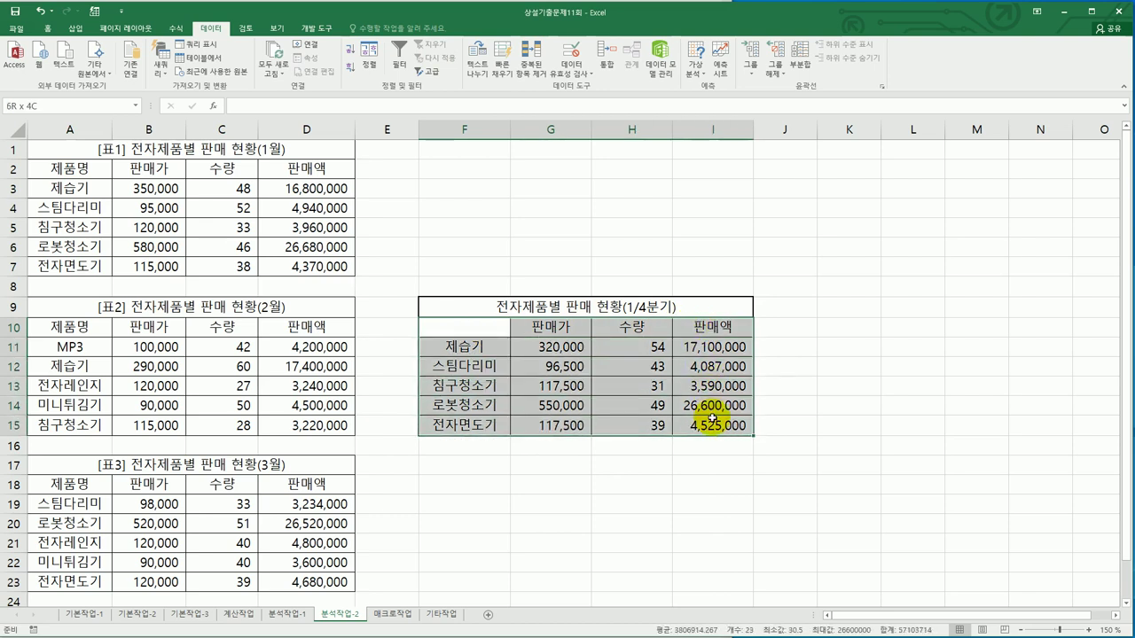
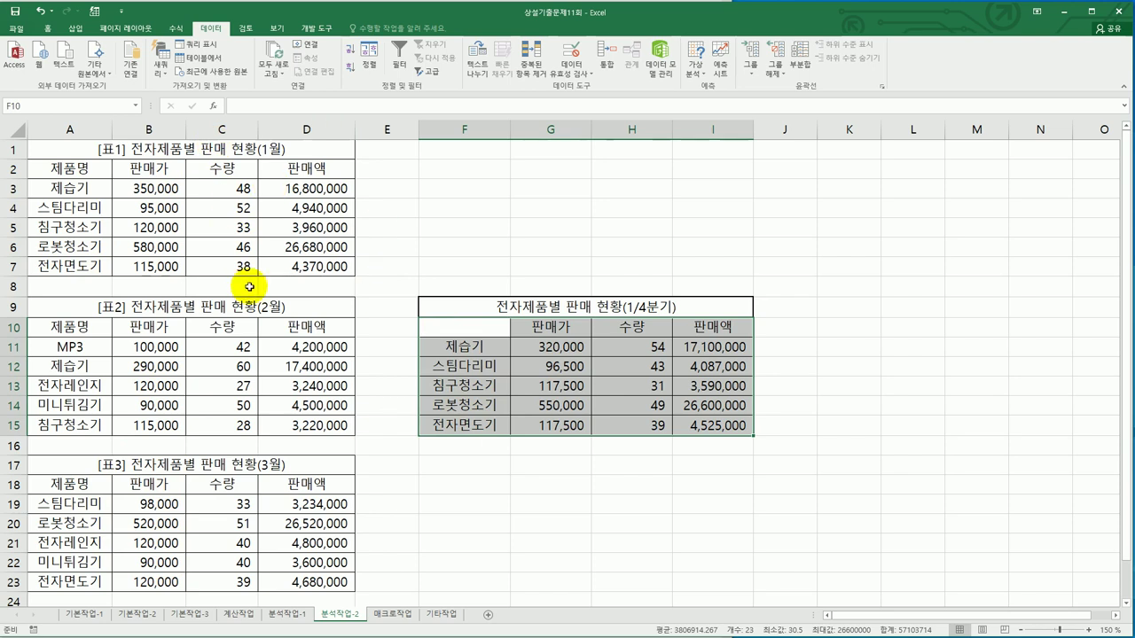
key(alt+Tab)
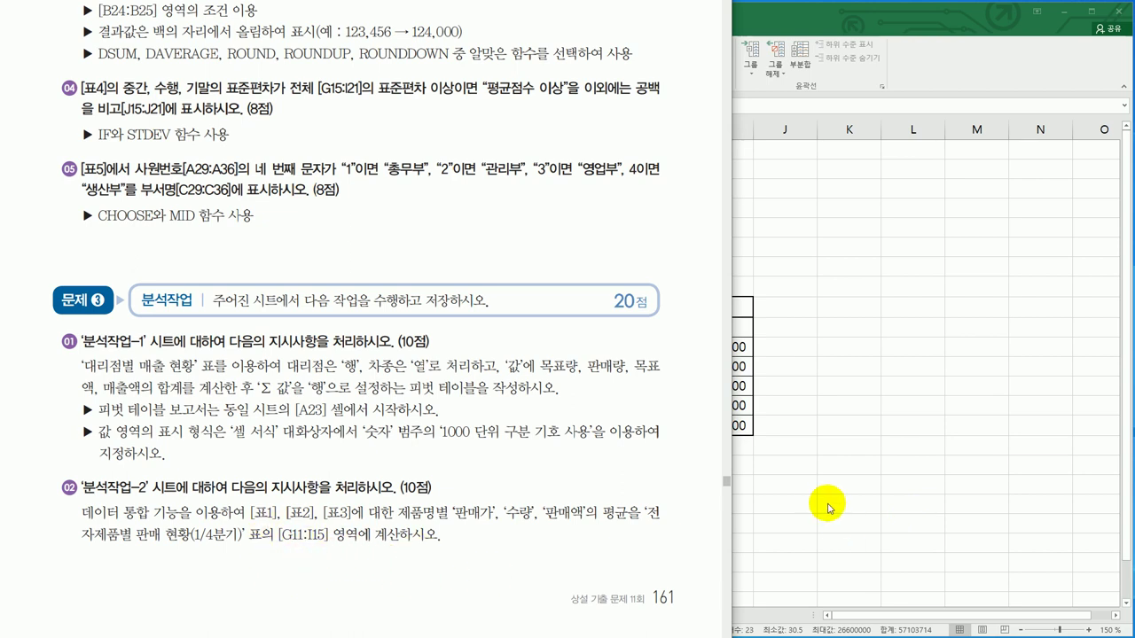
scroll(815, 502, down, 2)
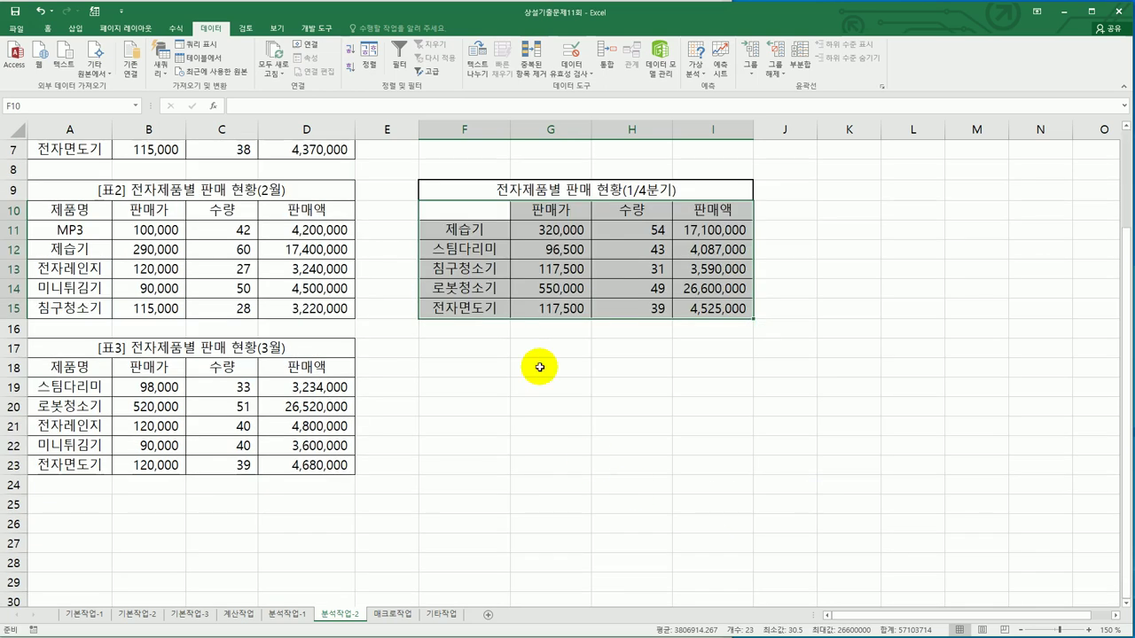
click(471, 381)
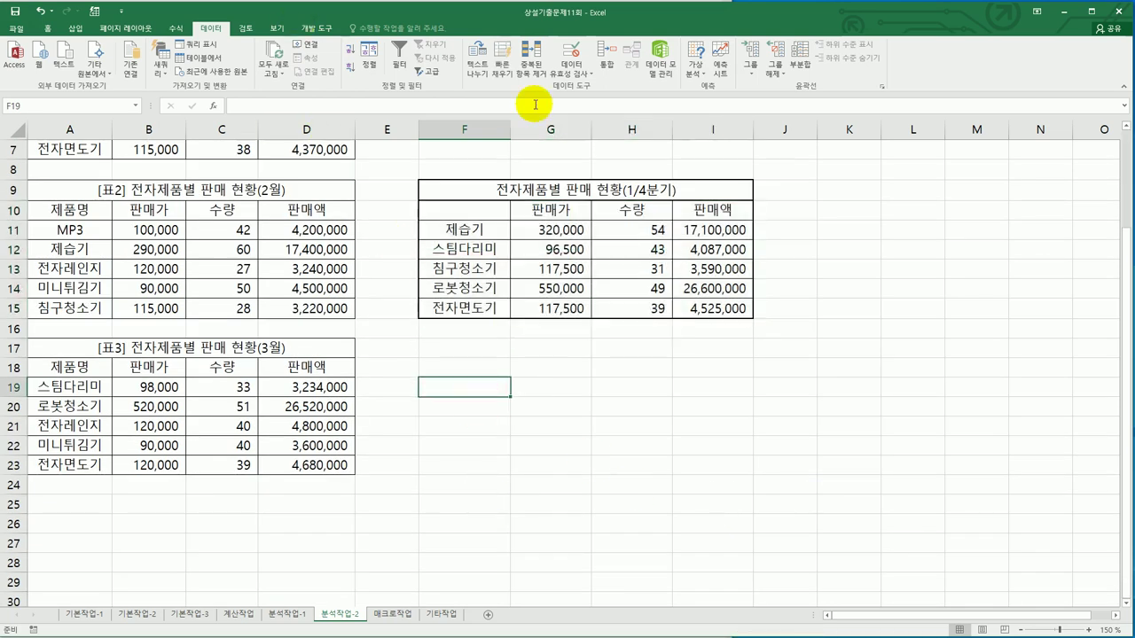
Run the 통합 again at F19 with the same three references, and compare its product rows with the F10:I15 table.
click(606, 55)
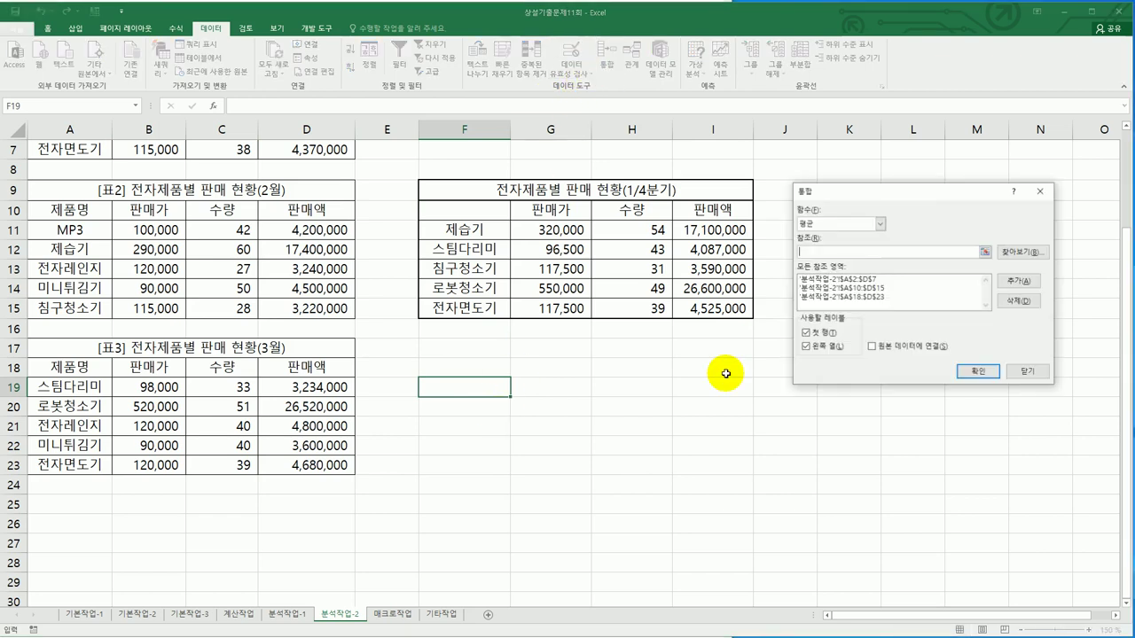
click(976, 371)
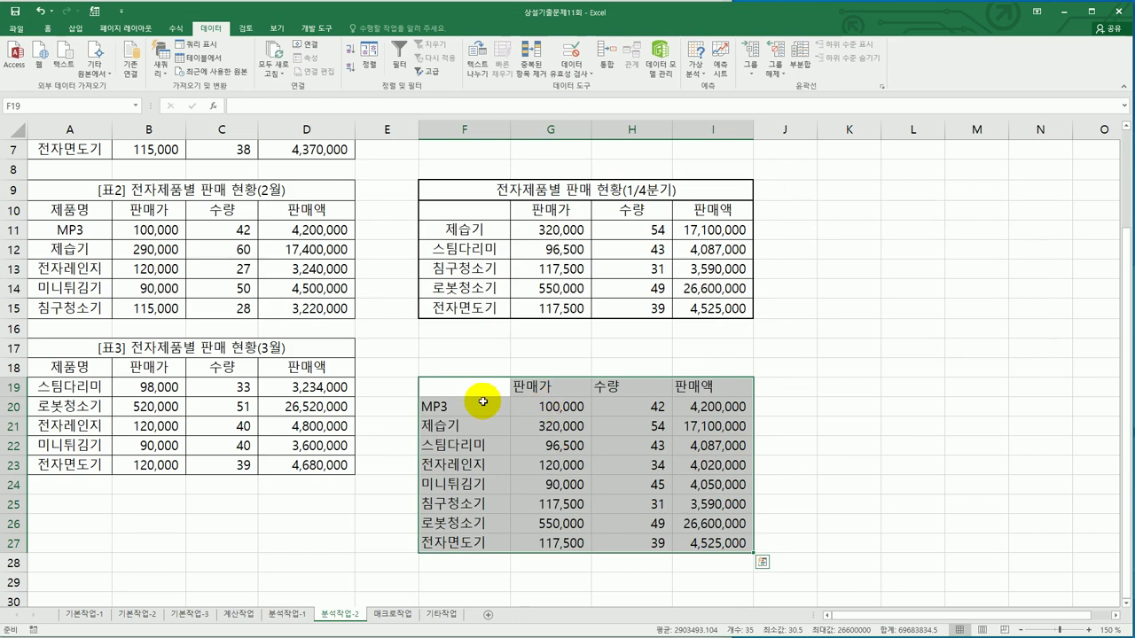
drag(476, 405, 711, 547)
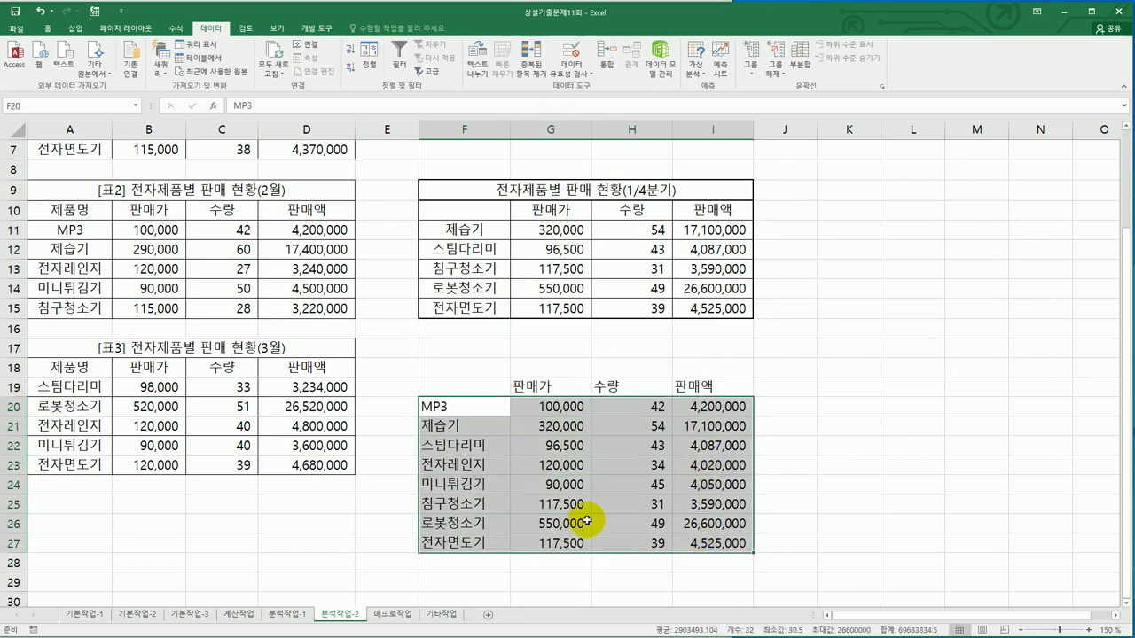
drag(551, 229, 727, 308)
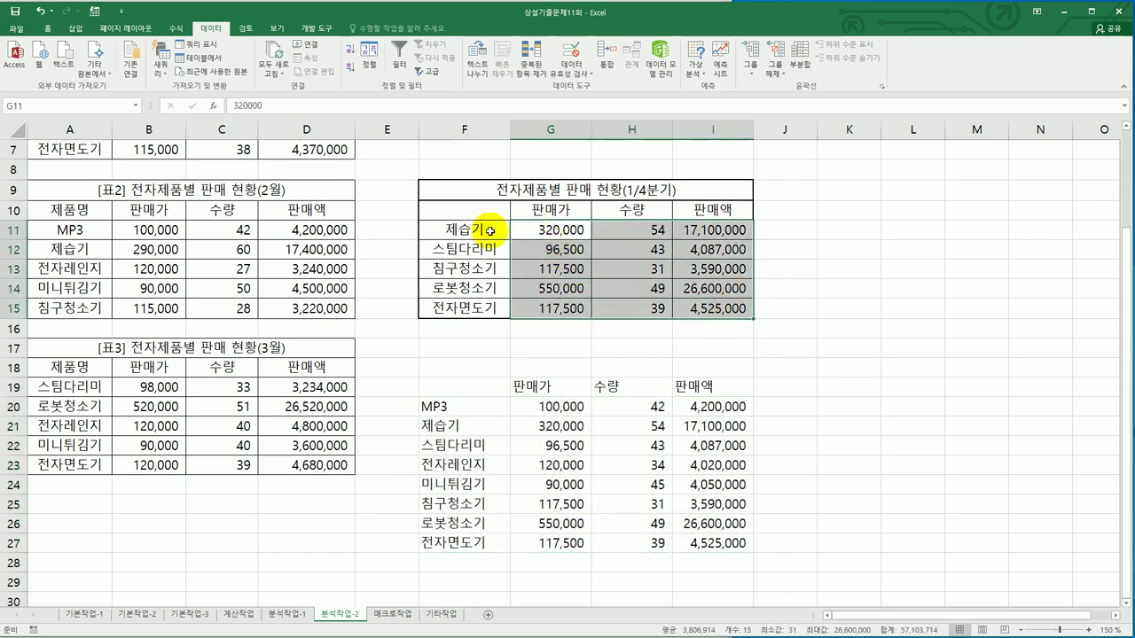
drag(476, 216, 700, 306)
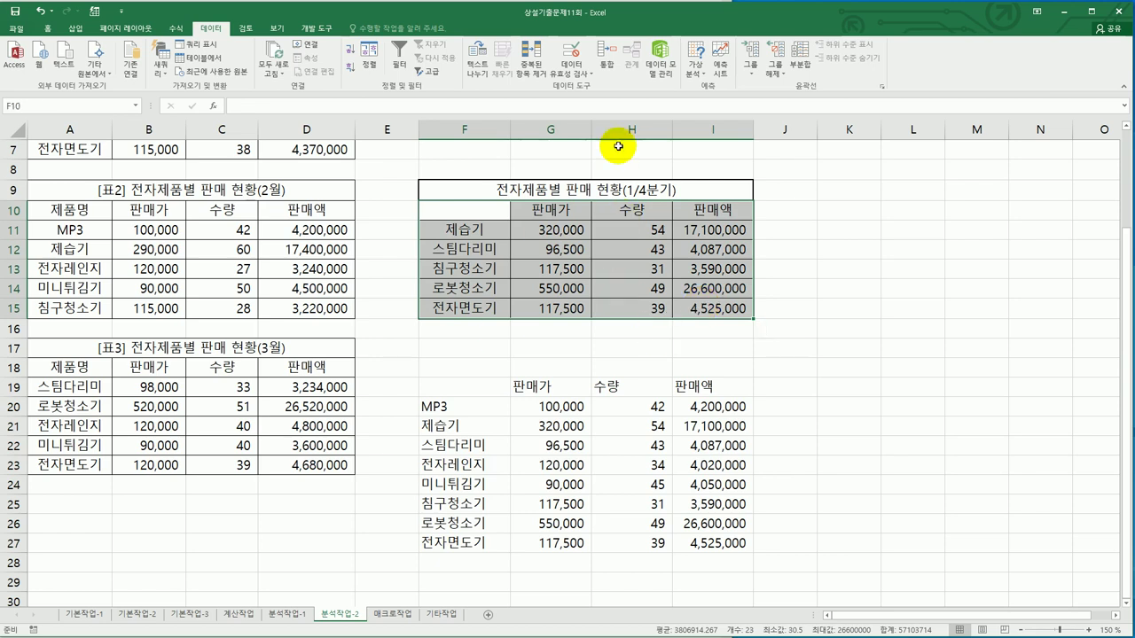
Delete the trial consolidation in F19:I27.
click(865, 502)
drag(434, 388, 675, 537)
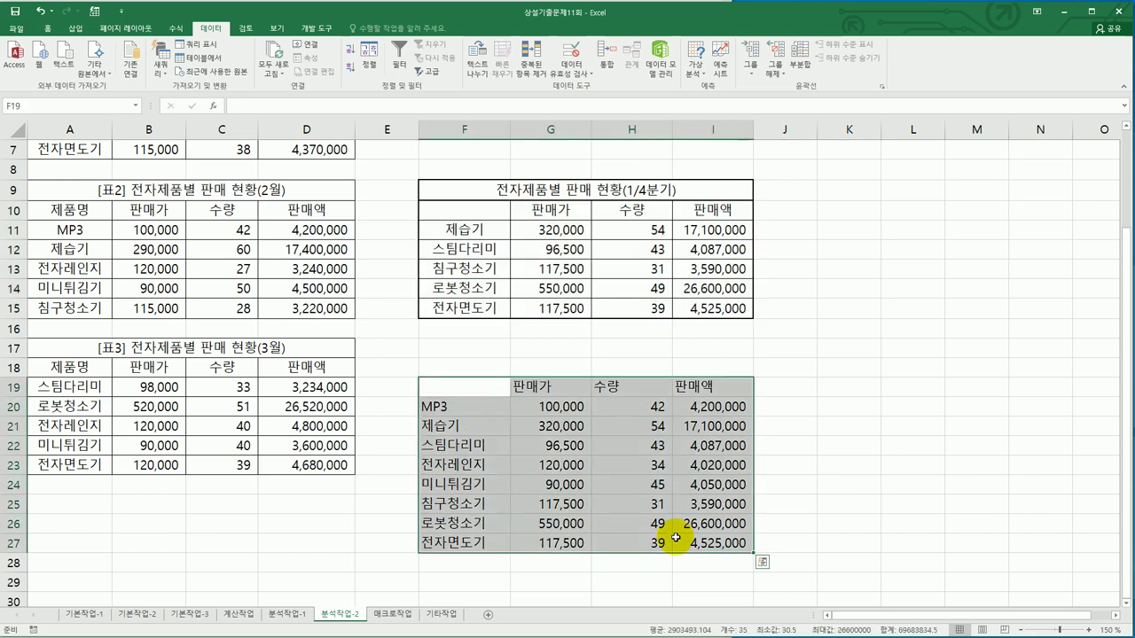
key(Delete)
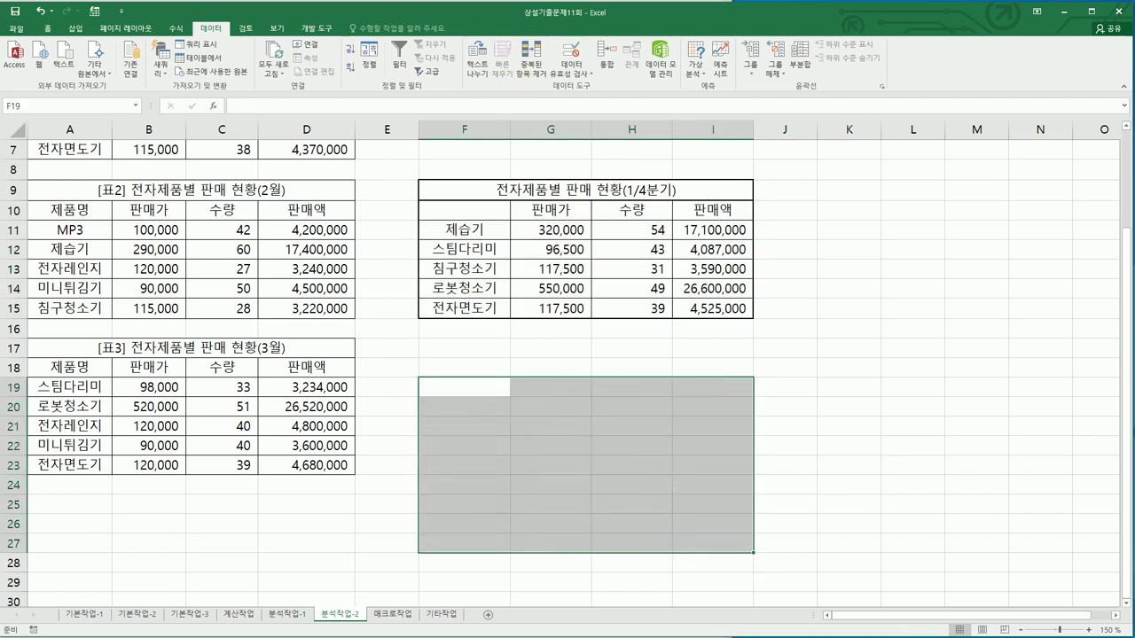
Read the exam sheet's 기타작업 instructions for the two macros on the 매크로작업 sheet.
key(alt+Tab)
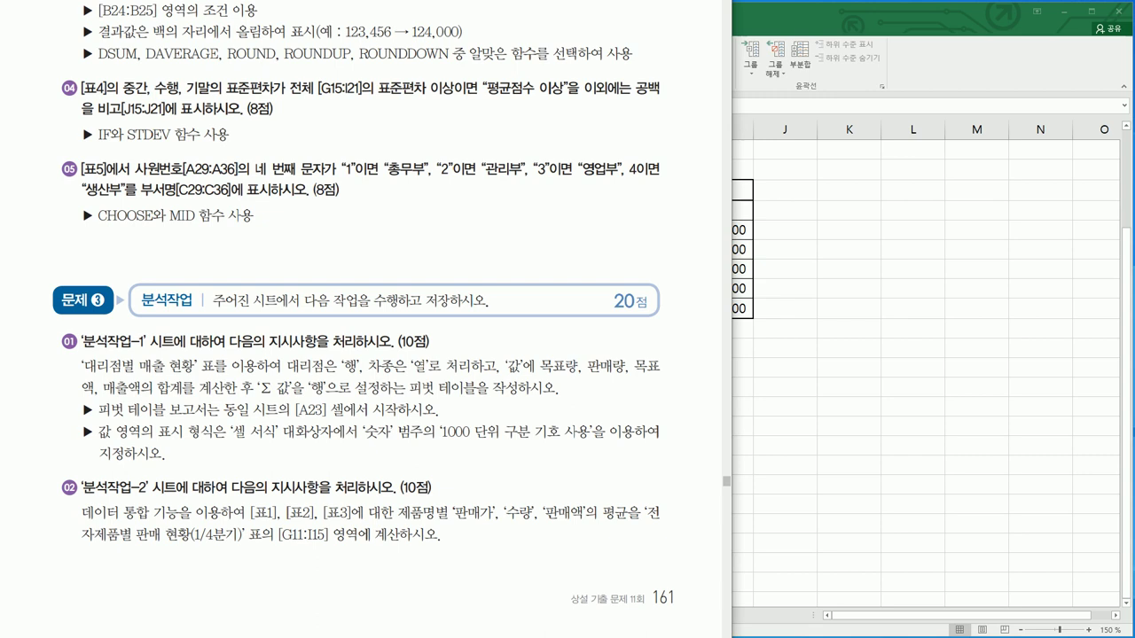
click(15, 142)
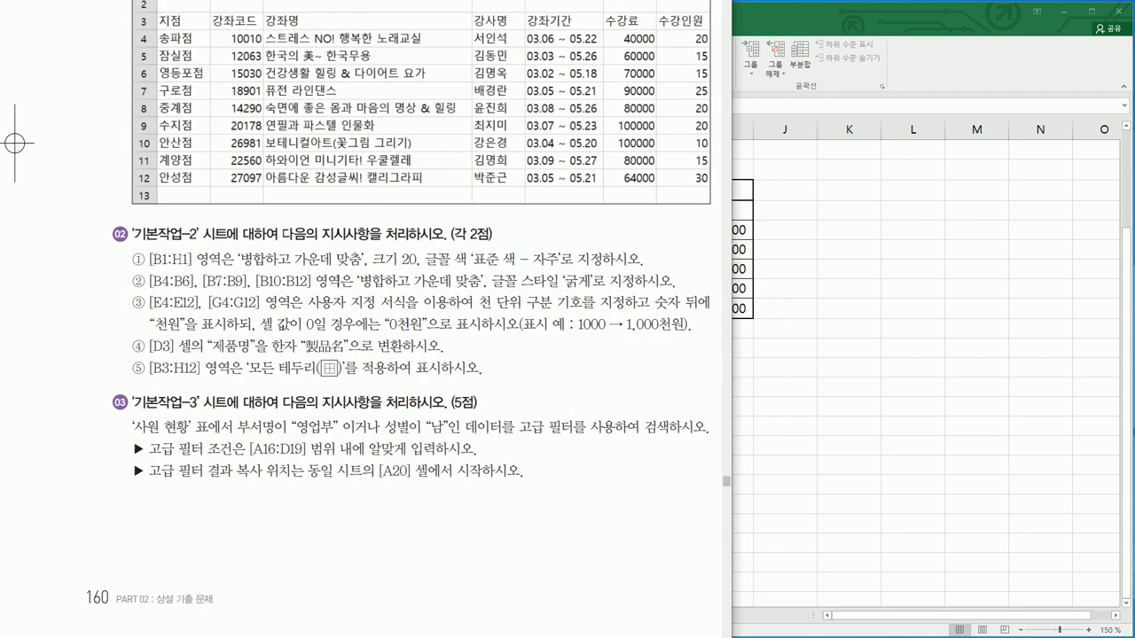
scroll(14, 142, down, 10)
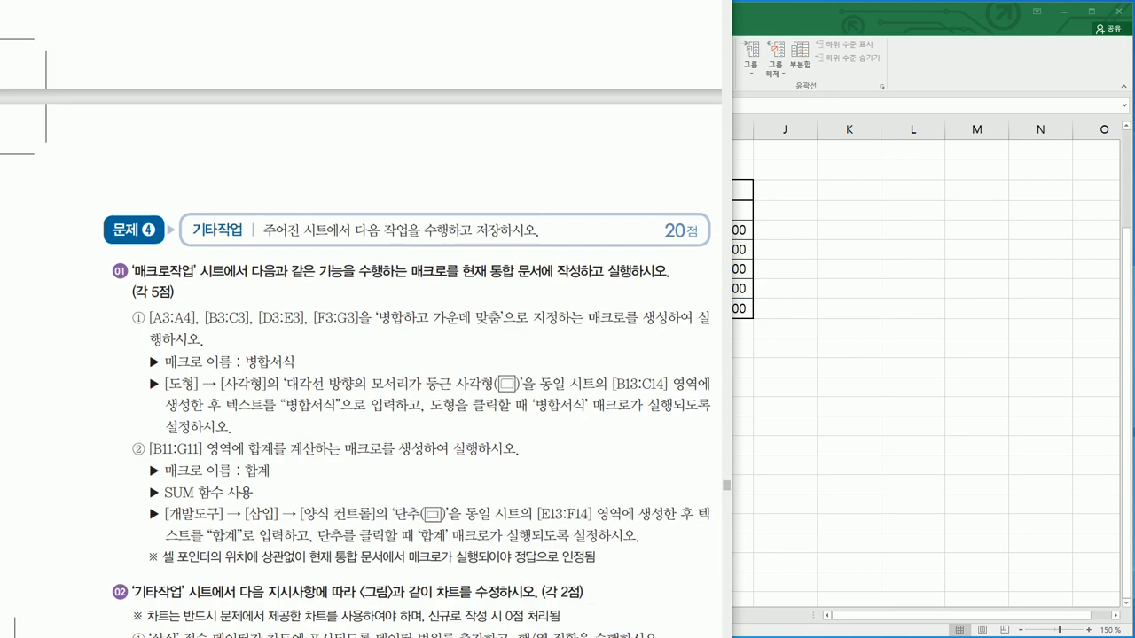
scroll(14, 430, up, 2)
drag(14, 430, 0, 458)
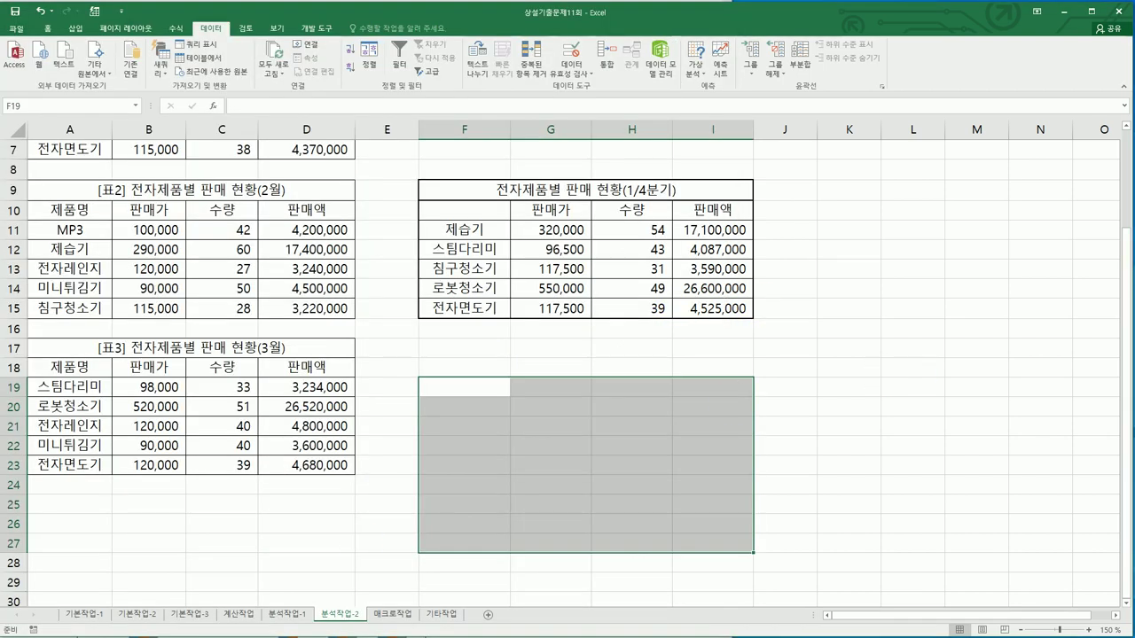
On the 매크로작업 sheet, start recording a macro named 병합서식 stored in 현재 통합 문서.
click(689, 489)
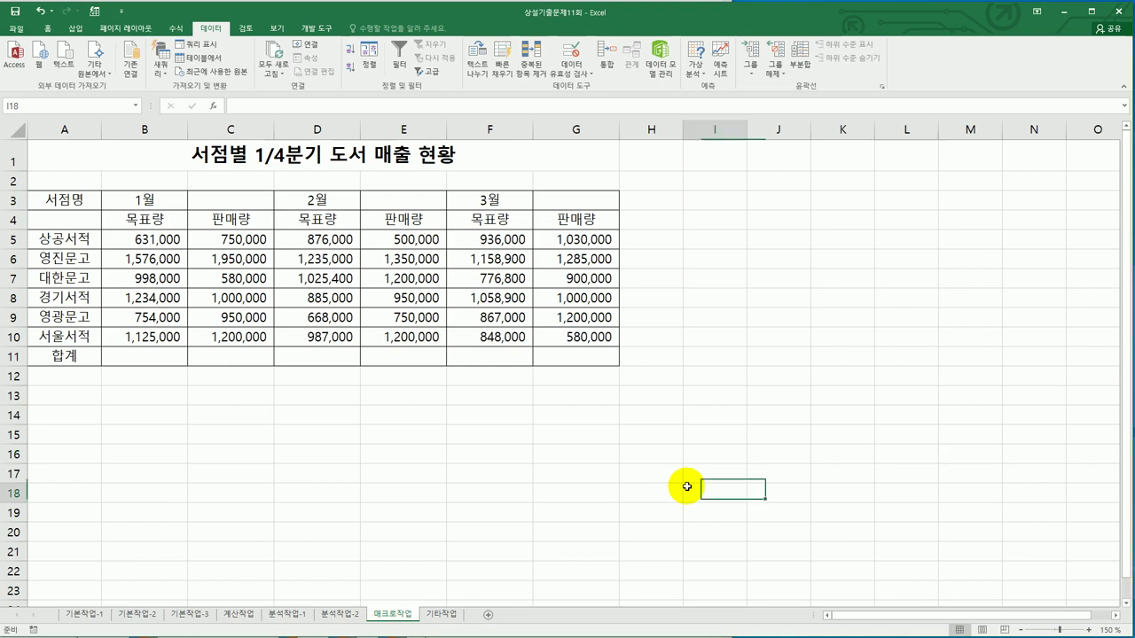
click(321, 30)
click(82, 44)
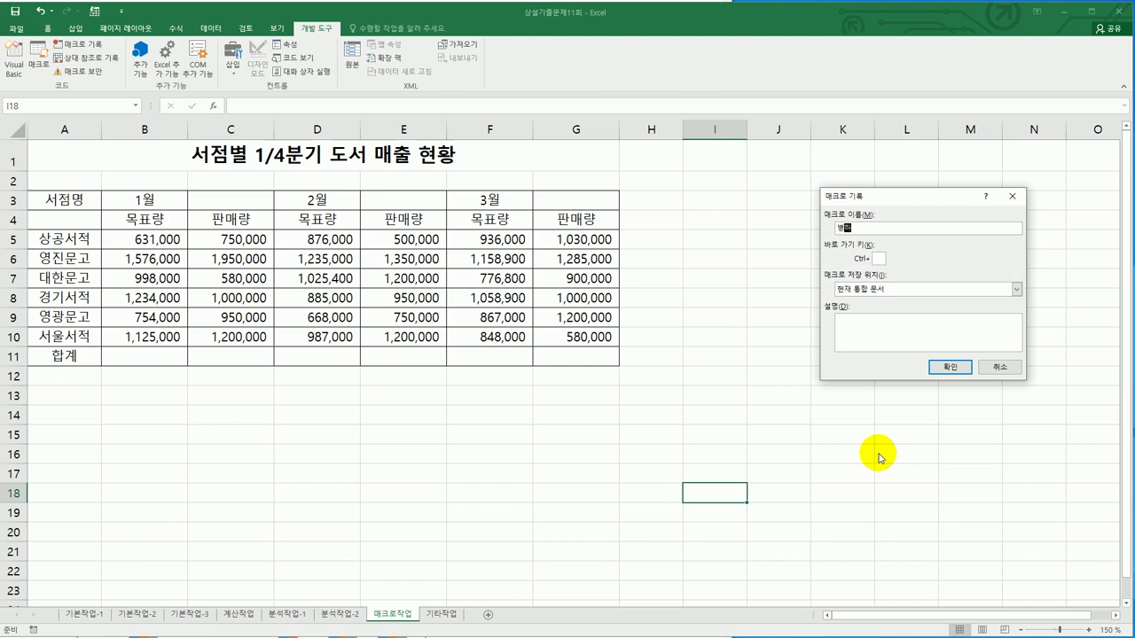
click(947, 366)
Apply 병합하고 가운데 맞춤 to A3:A4, B3:C3, D3:E3 and F3:G3, and stop the macro recording.
key(alt+Tab)
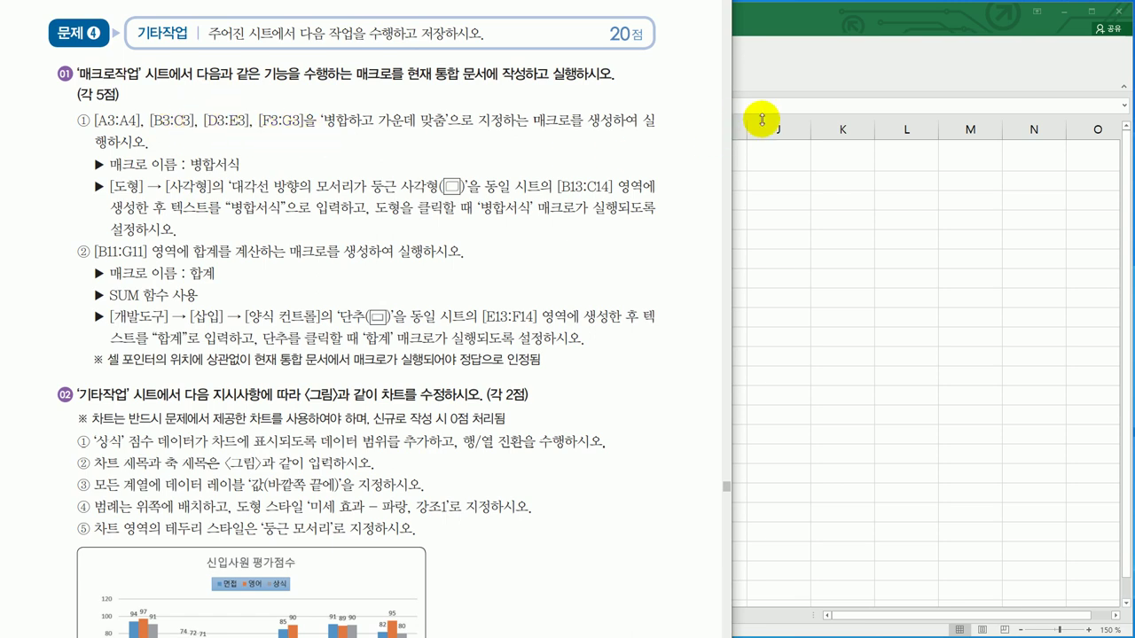
click(807, 32)
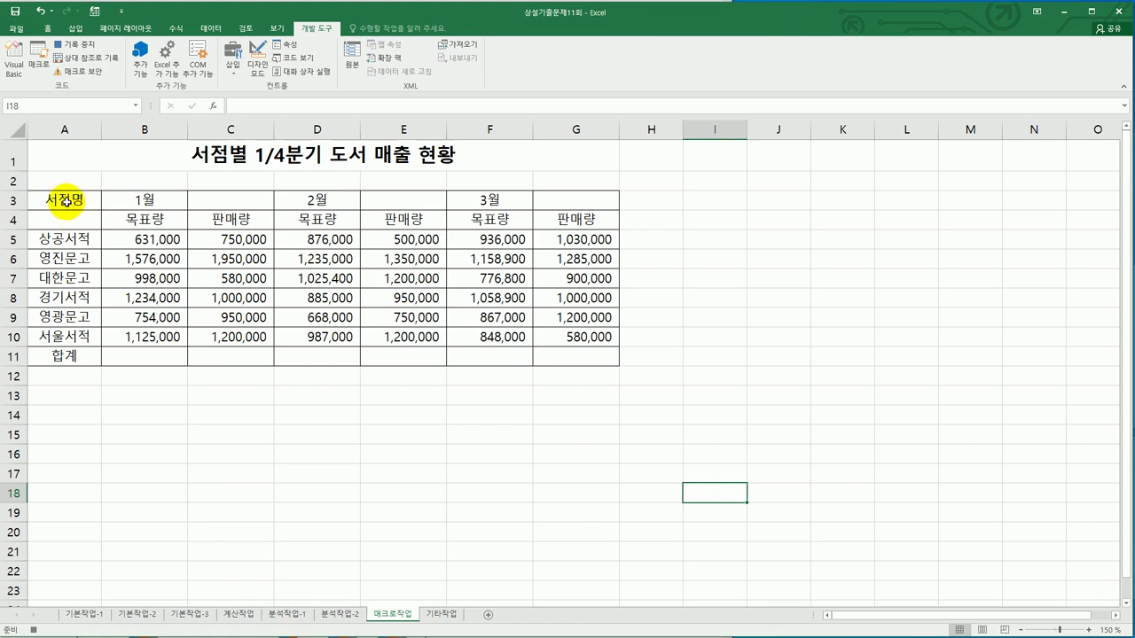
drag(65, 201, 65, 222)
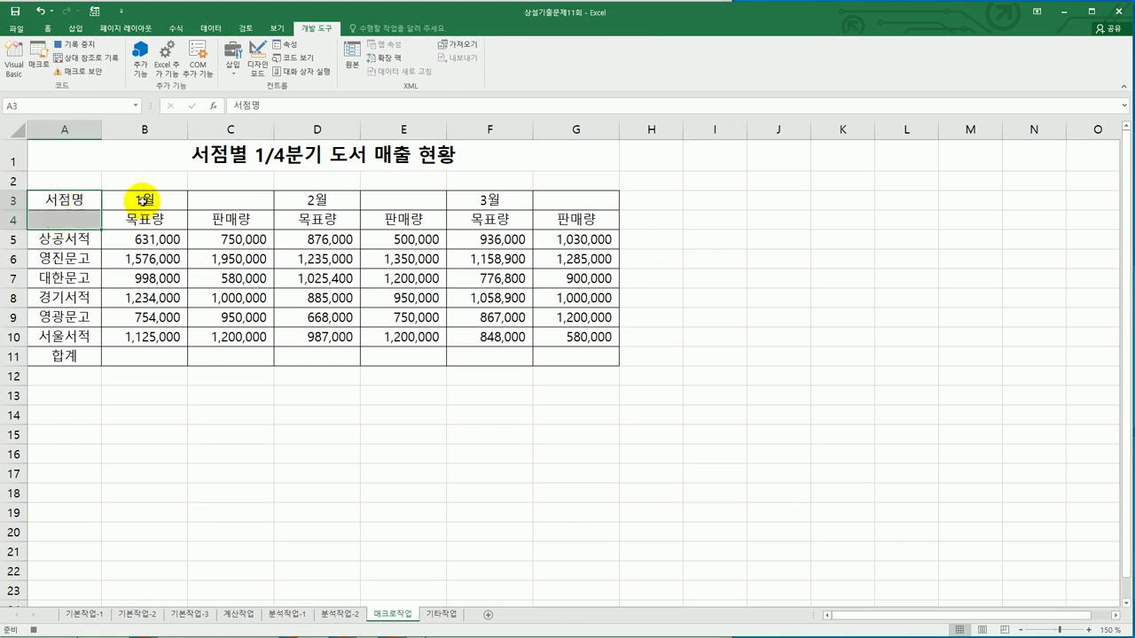
ctrl+drag(142, 199, 216, 195)
ctrl+drag(306, 199, 384, 198)
ctrl+drag(477, 204, 567, 206)
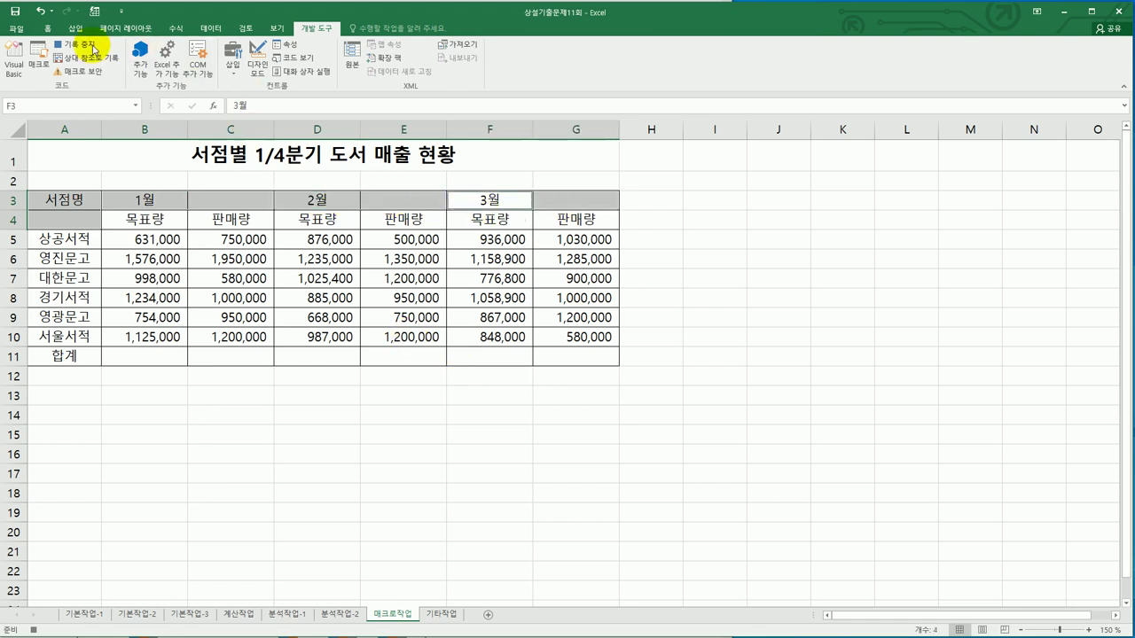
click(46, 28)
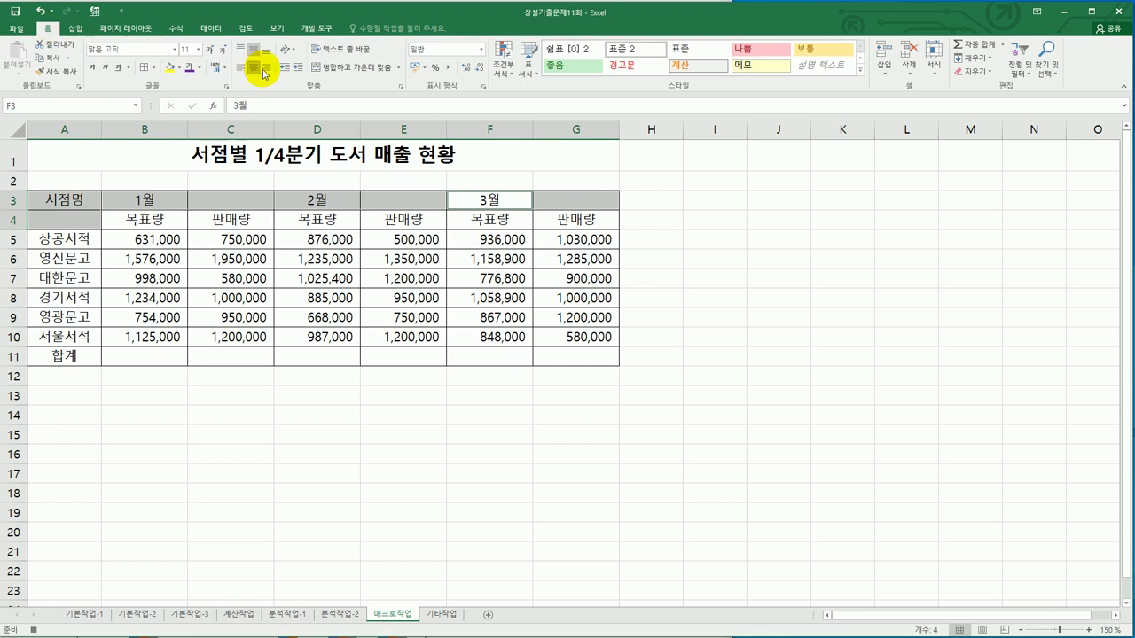
click(331, 68)
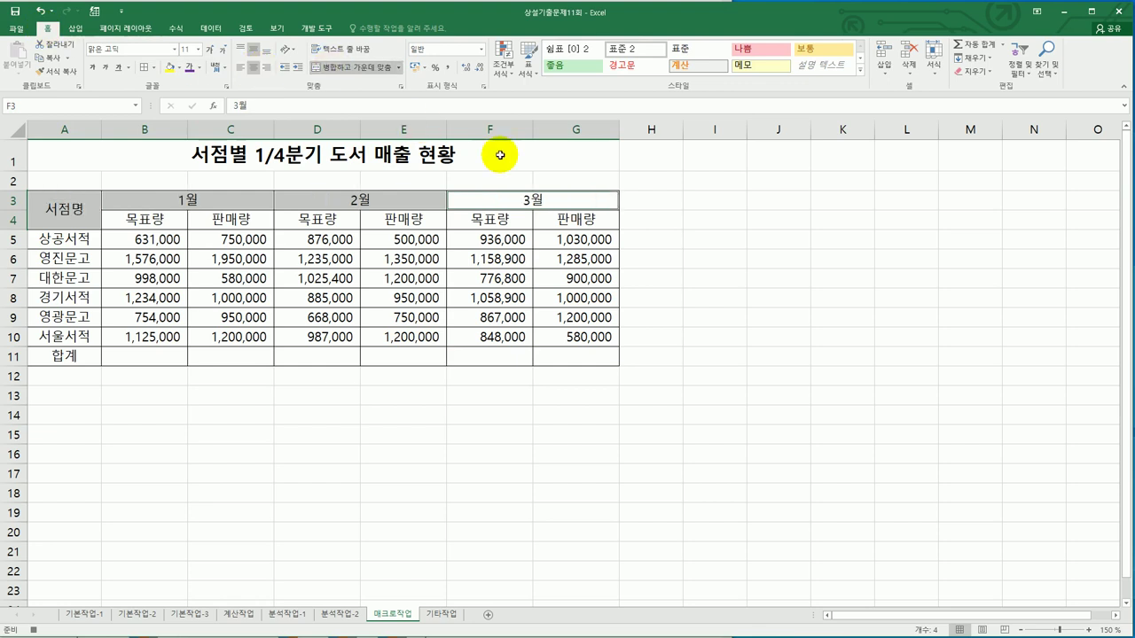
click(312, 28)
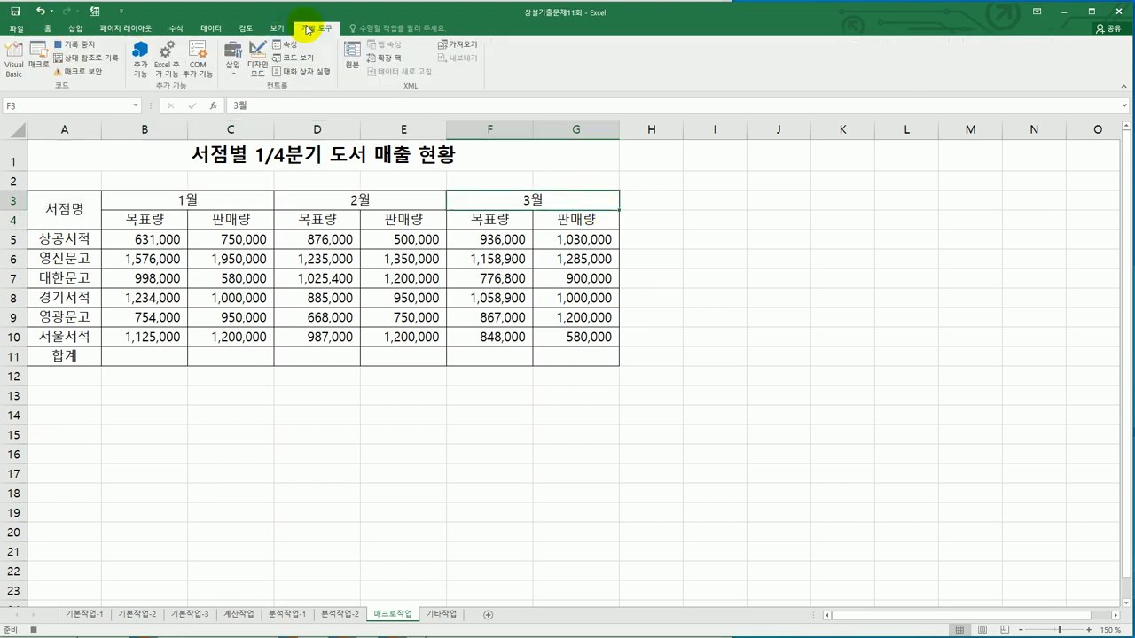
click(76, 48)
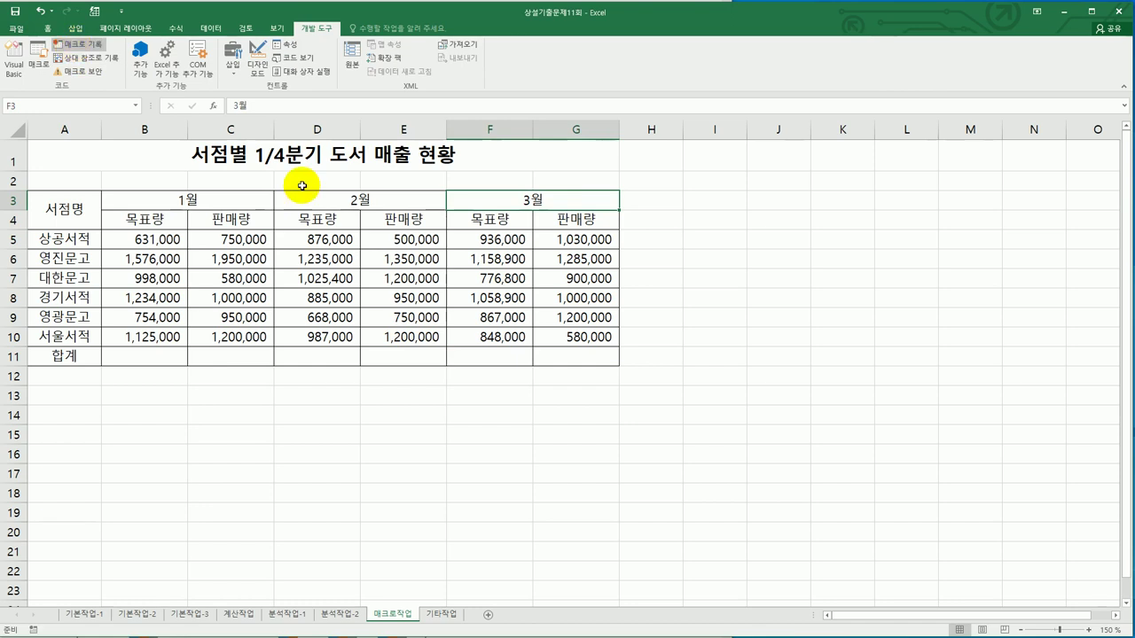
click(759, 558)
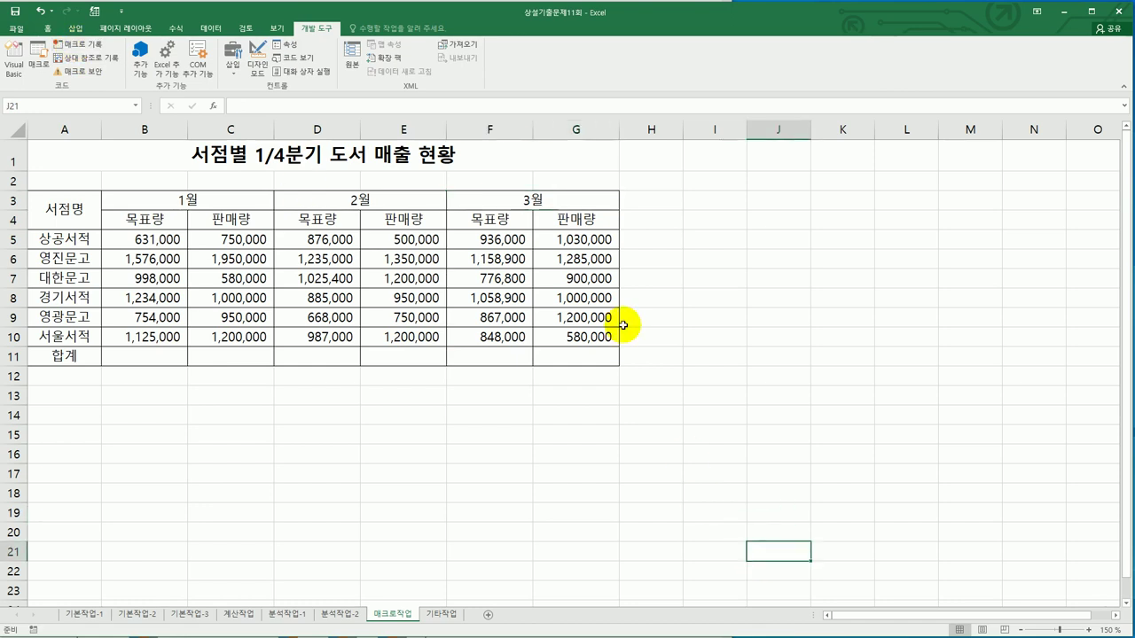
Draw a 대각선 방향의 모서리가 둥근 사각형 shape over B13:C14 and label it 병합서식.
key(alt+Tab)
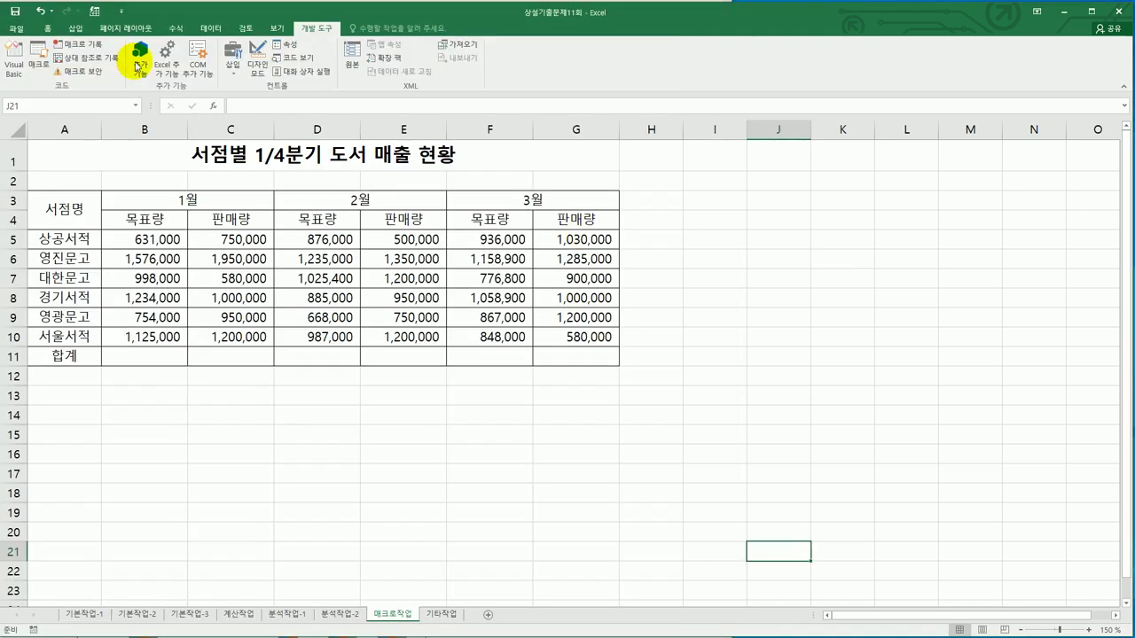
click(71, 31)
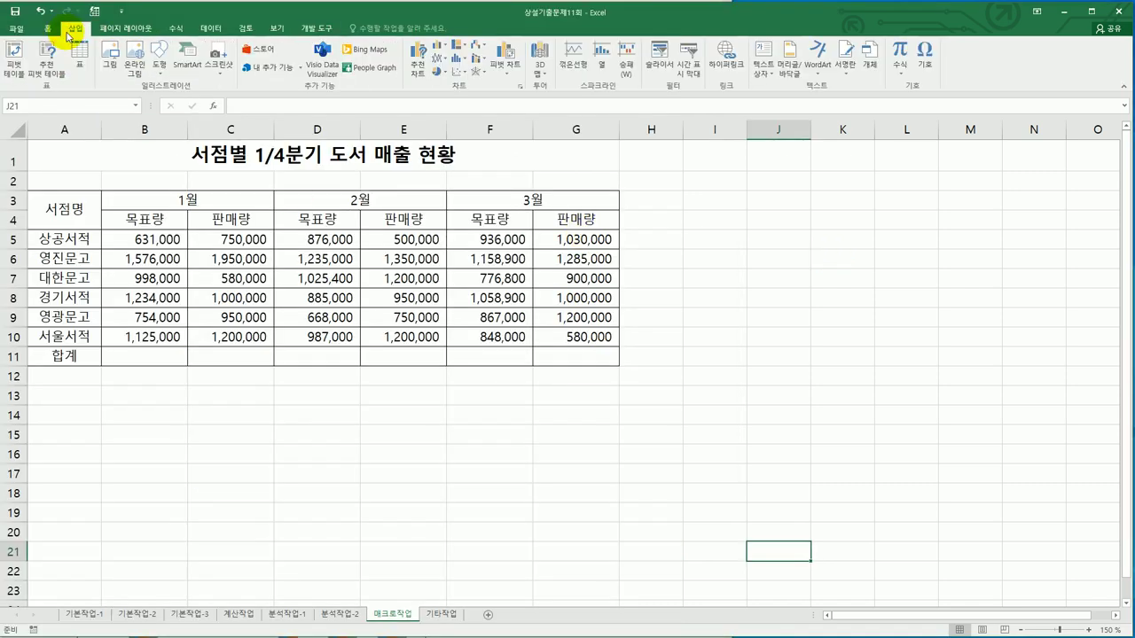
click(160, 60)
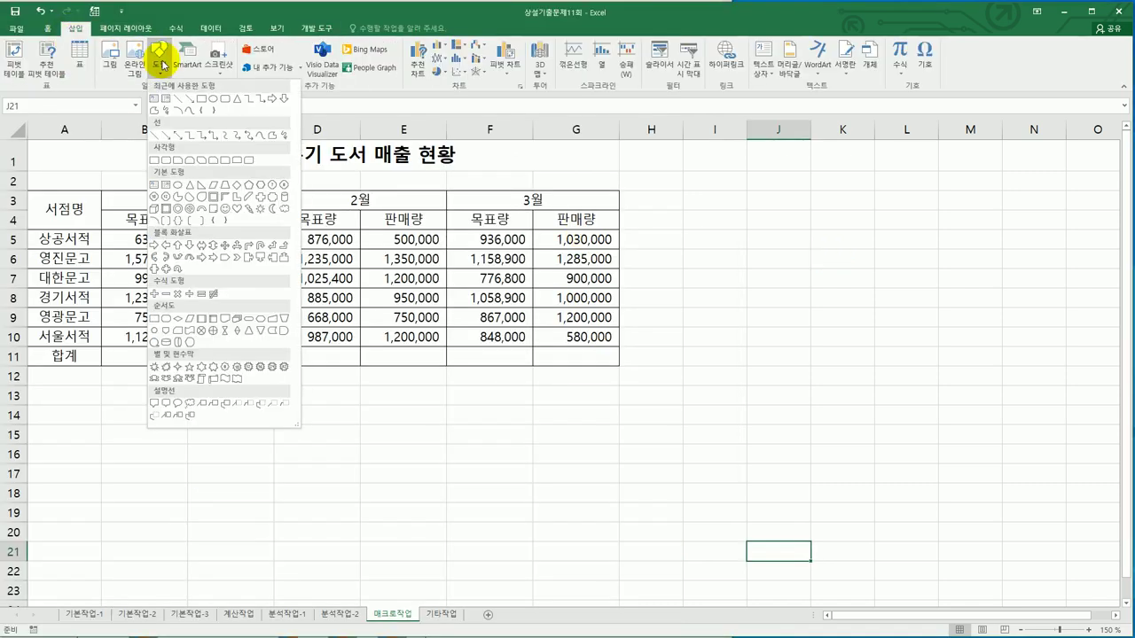
click(249, 160)
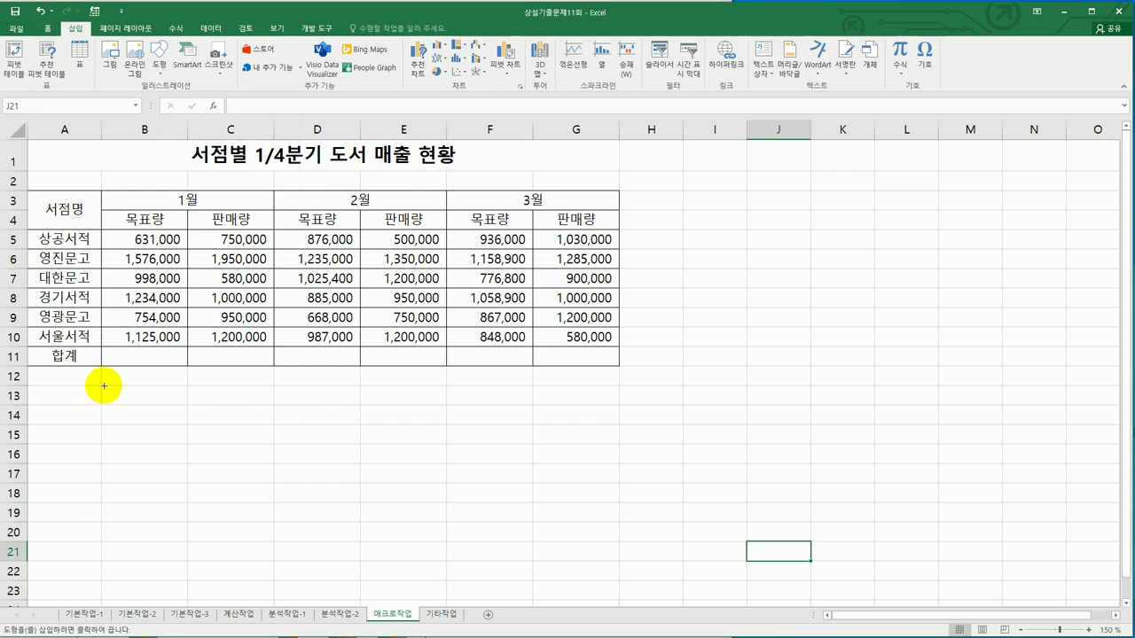
drag(101, 386, 234, 423)
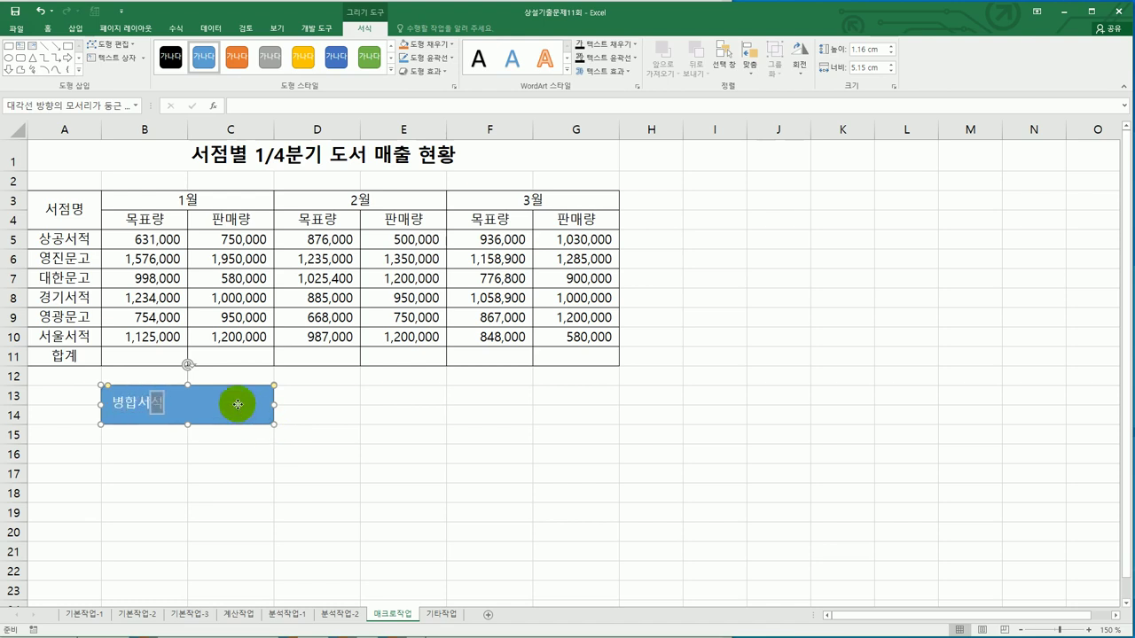
Assign the 병합서식 macro to the rounded rectangle over B13:C14.
right_click(238, 405)
click(276, 559)
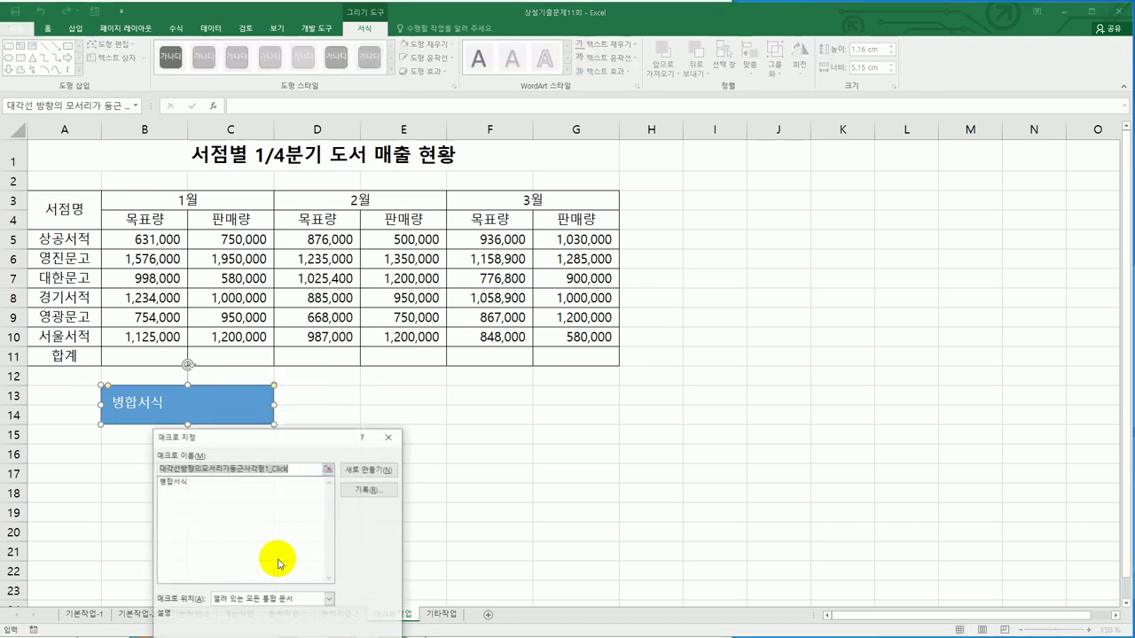
click(230, 483)
drag(302, 437, 747, 260)
click(802, 487)
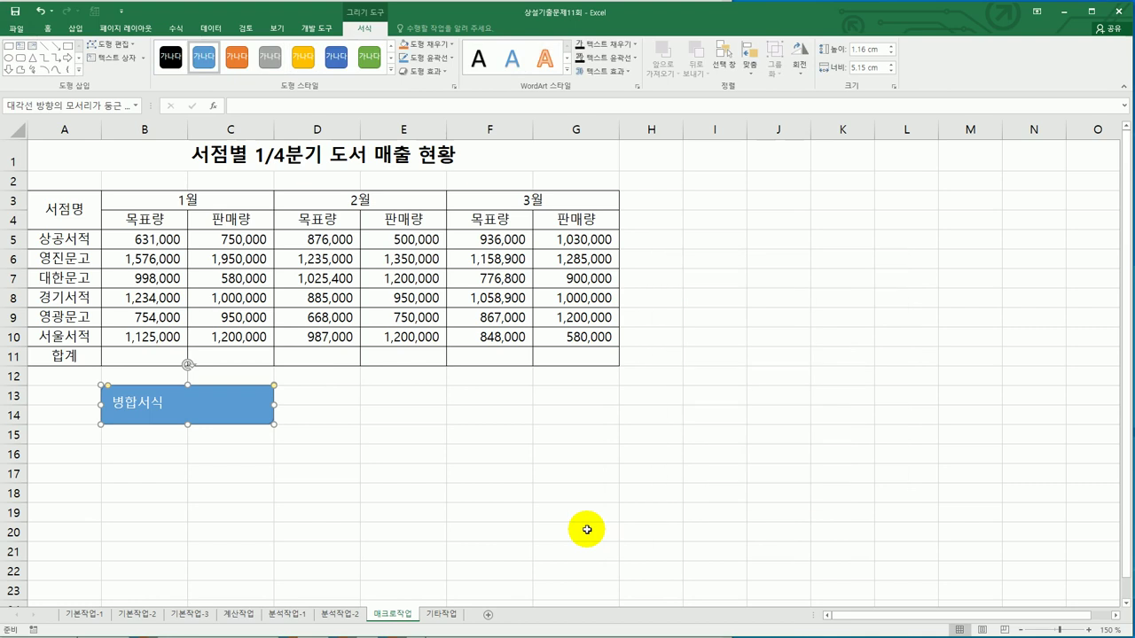
click(587, 529)
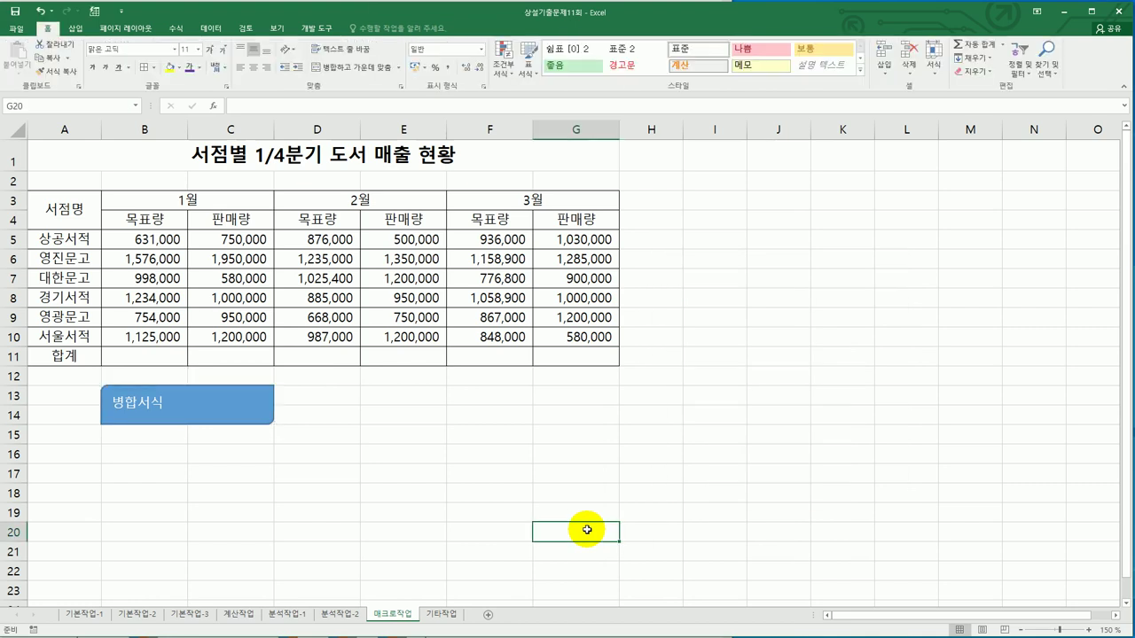
Start recording a macro named 합계 stored in 현재 통합 문서.
key(alt+Tab)
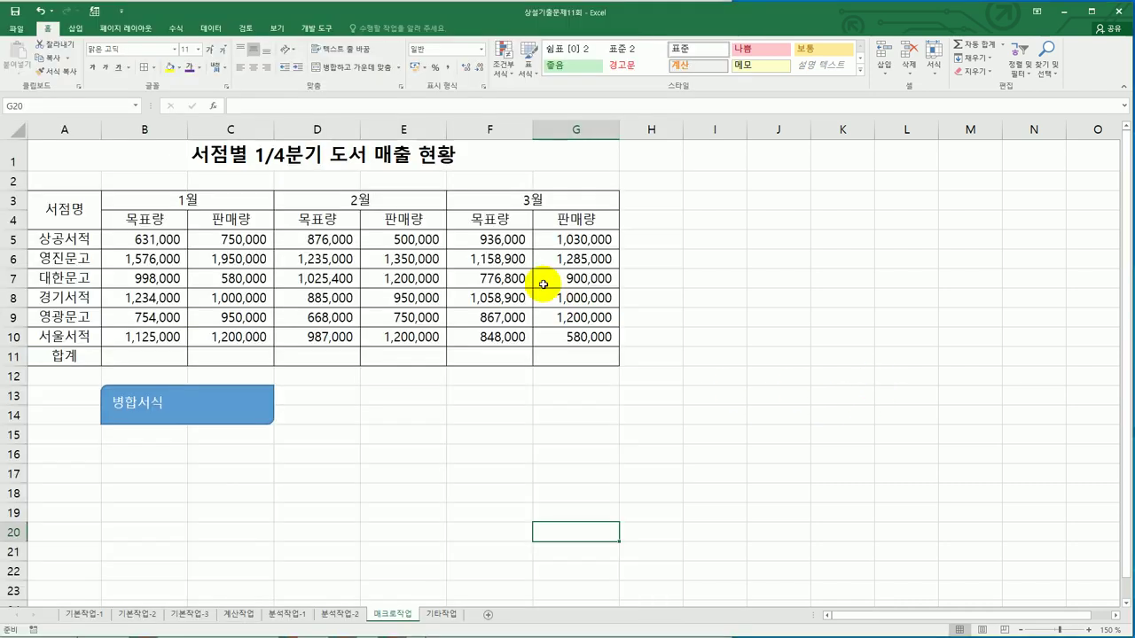
click(315, 28)
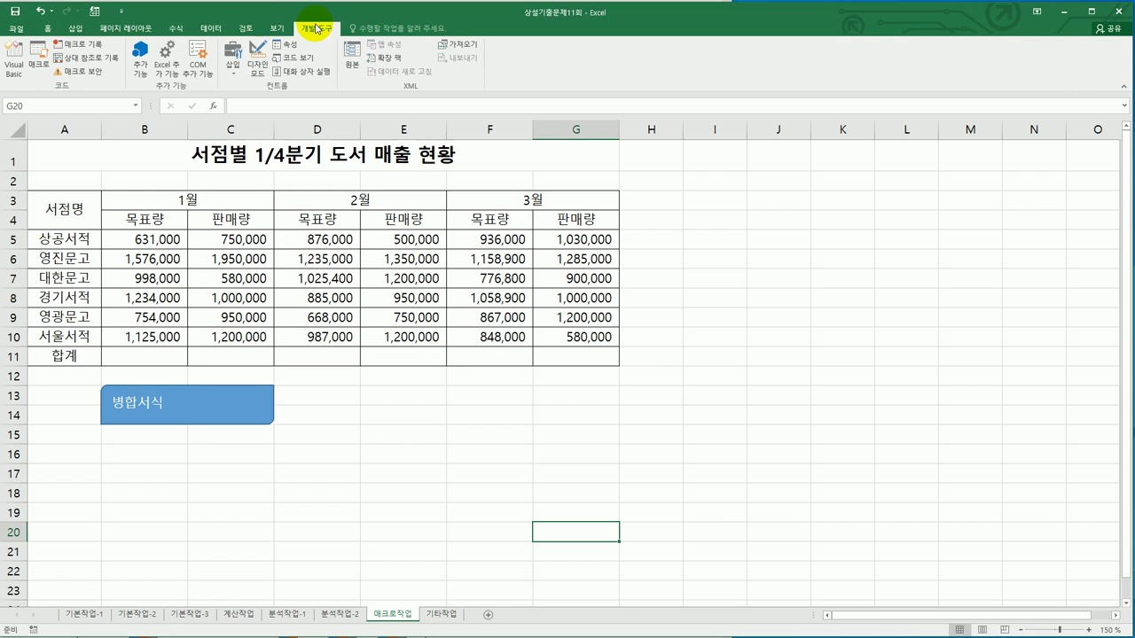
click(88, 44)
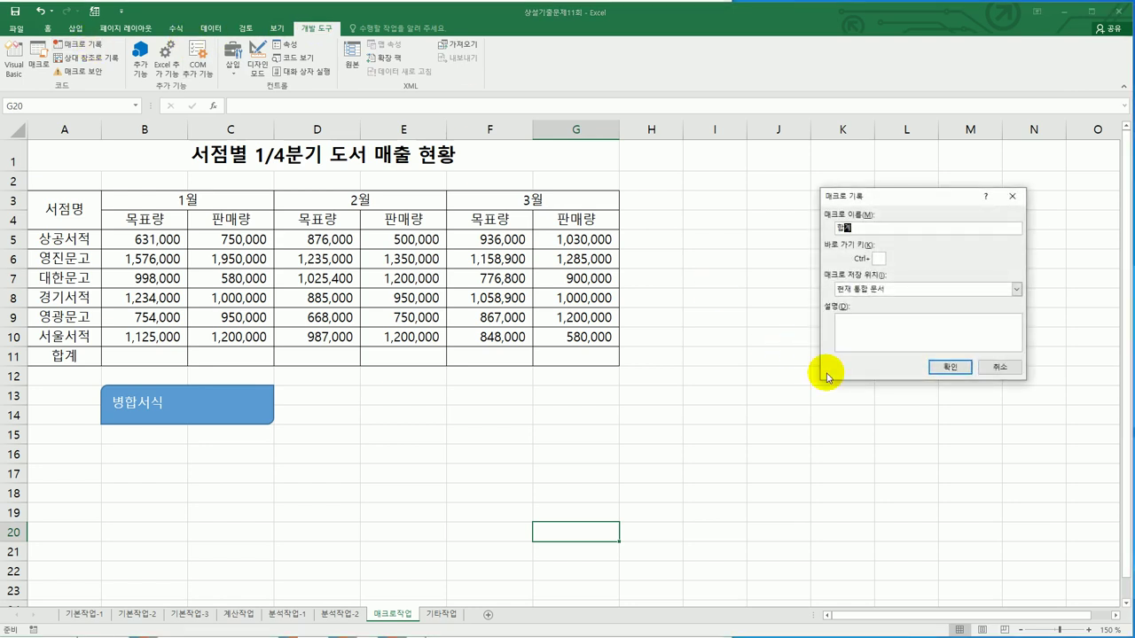
click(948, 366)
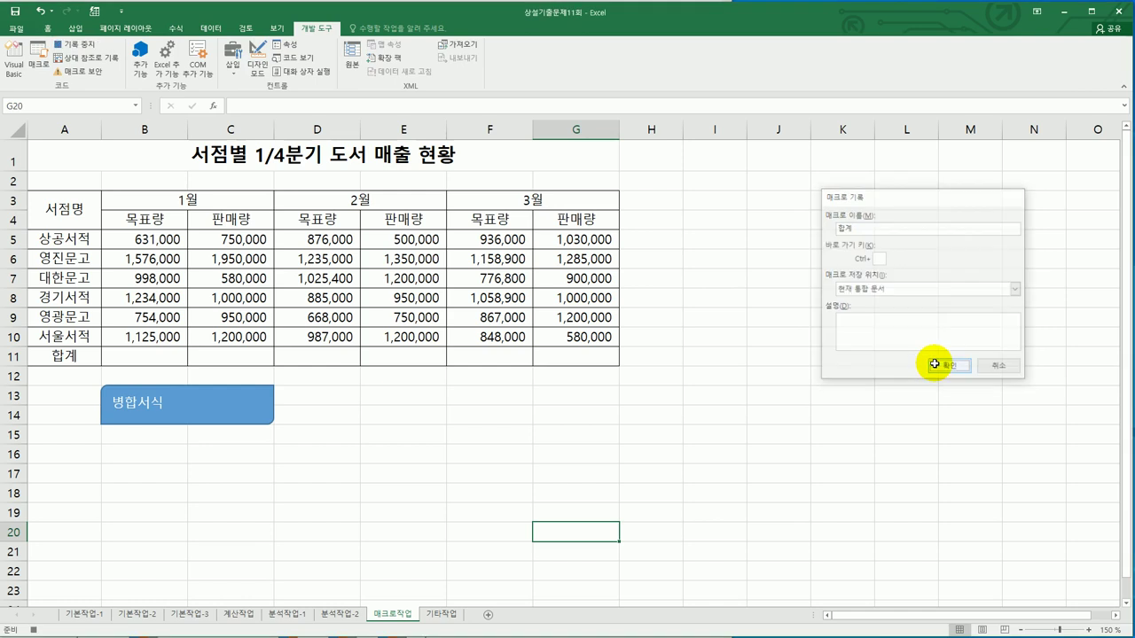
Use AutoSum on B5:G11 to fill the 합계 row B11:G11 with SUM totals, and stop the macro recording.
drag(161, 238, 565, 360)
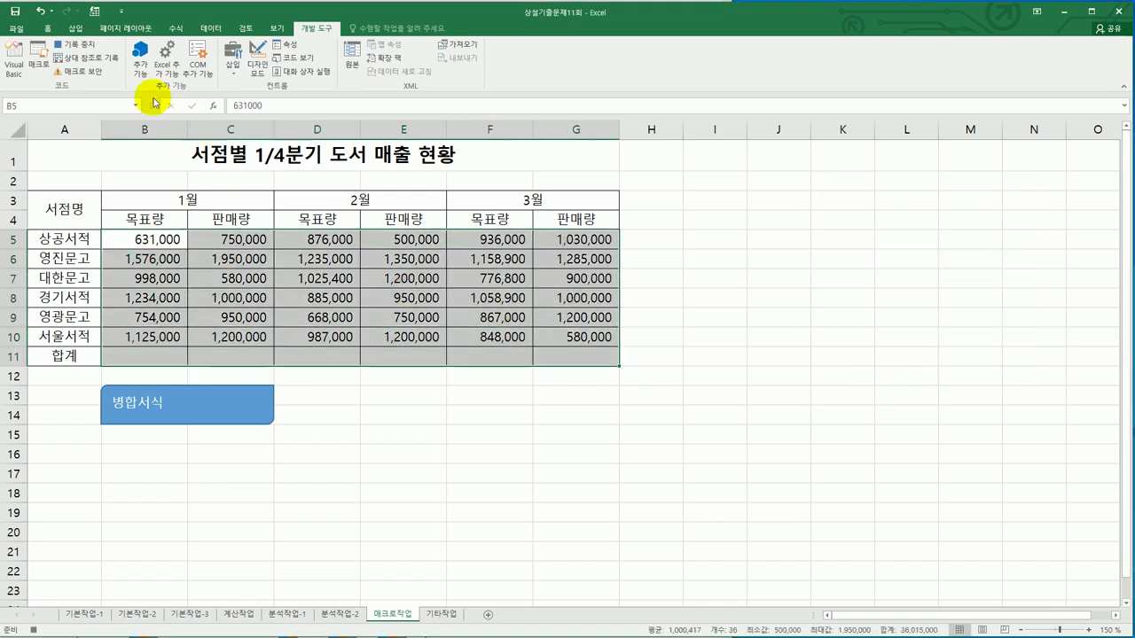
click(173, 29)
click(49, 55)
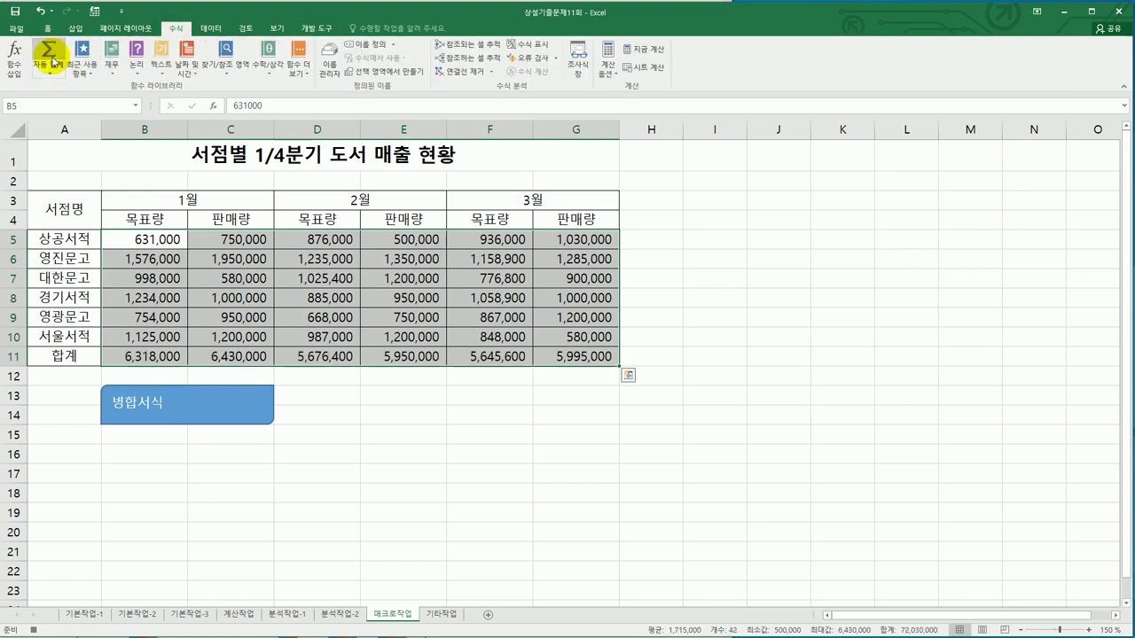
click(144, 355)
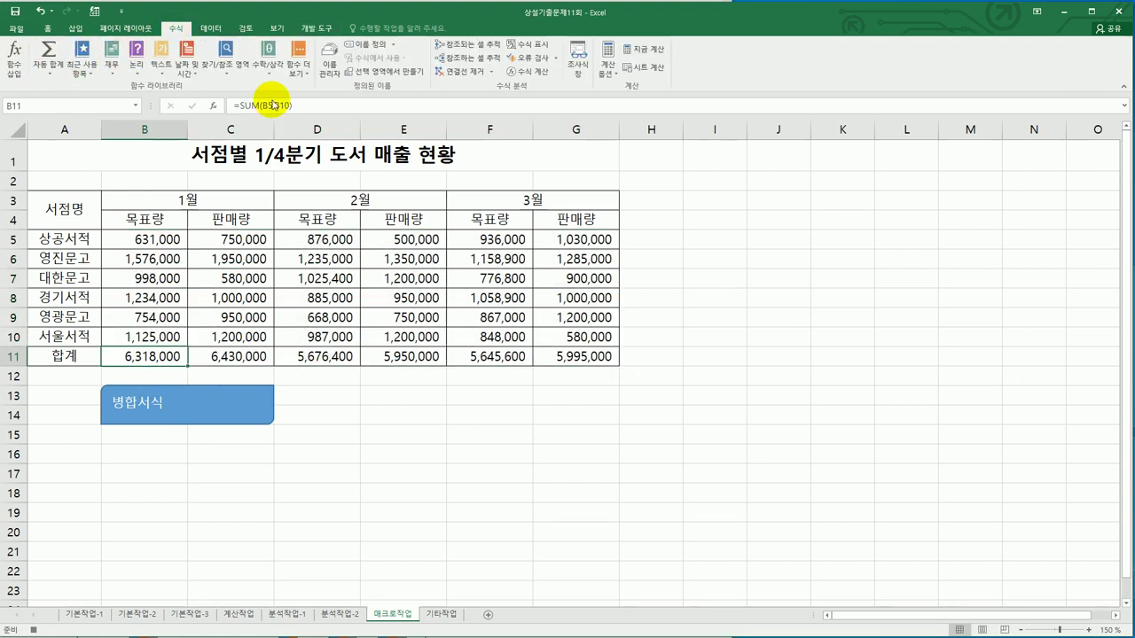
click(316, 28)
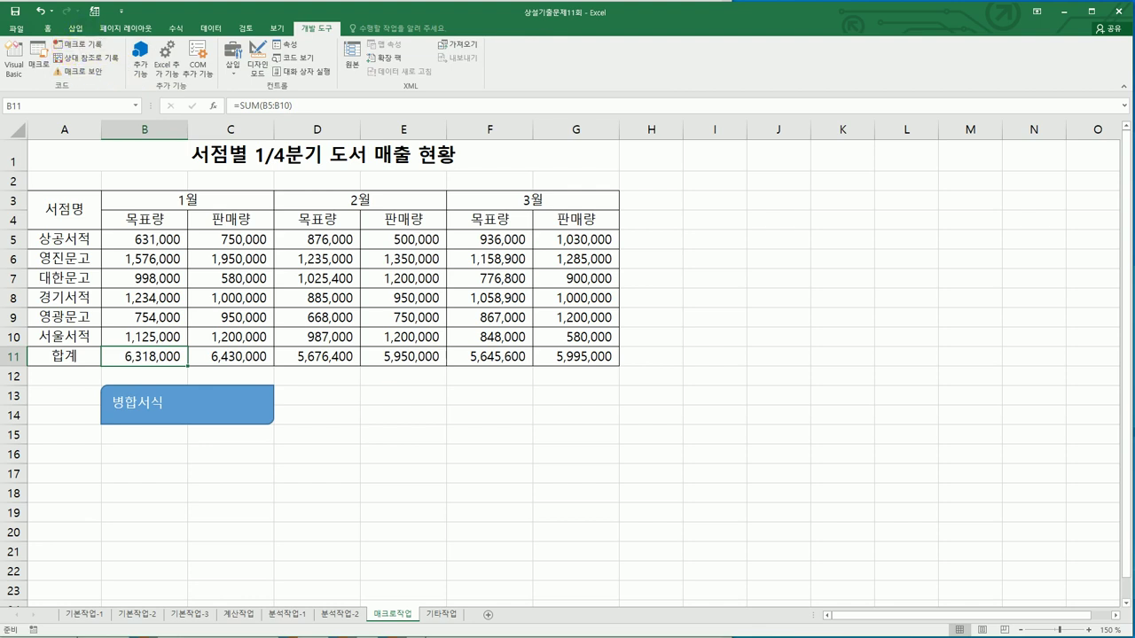
Draw a form control button over E13:F14 and assign the 합계 macro to it.
key(alt+Tab)
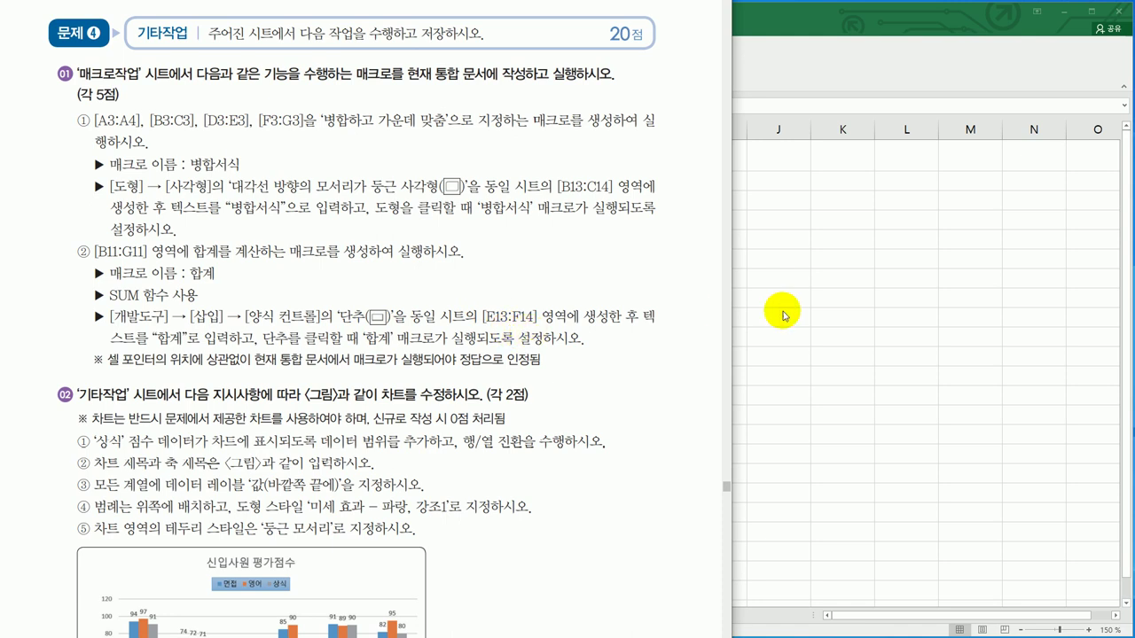
key(alt+Tab)
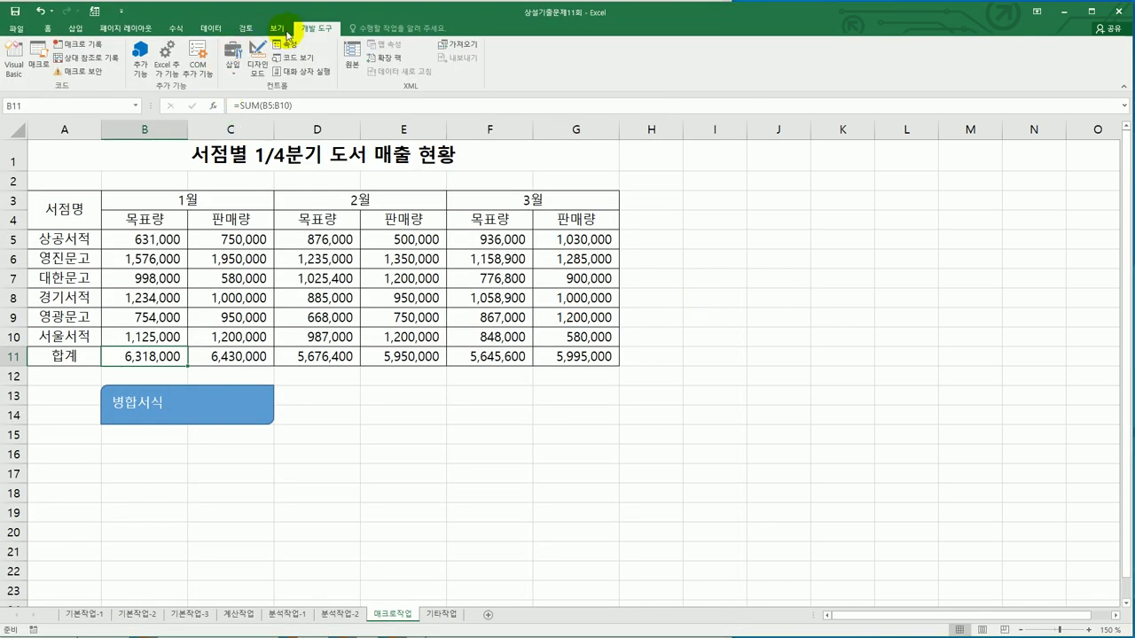
click(239, 78)
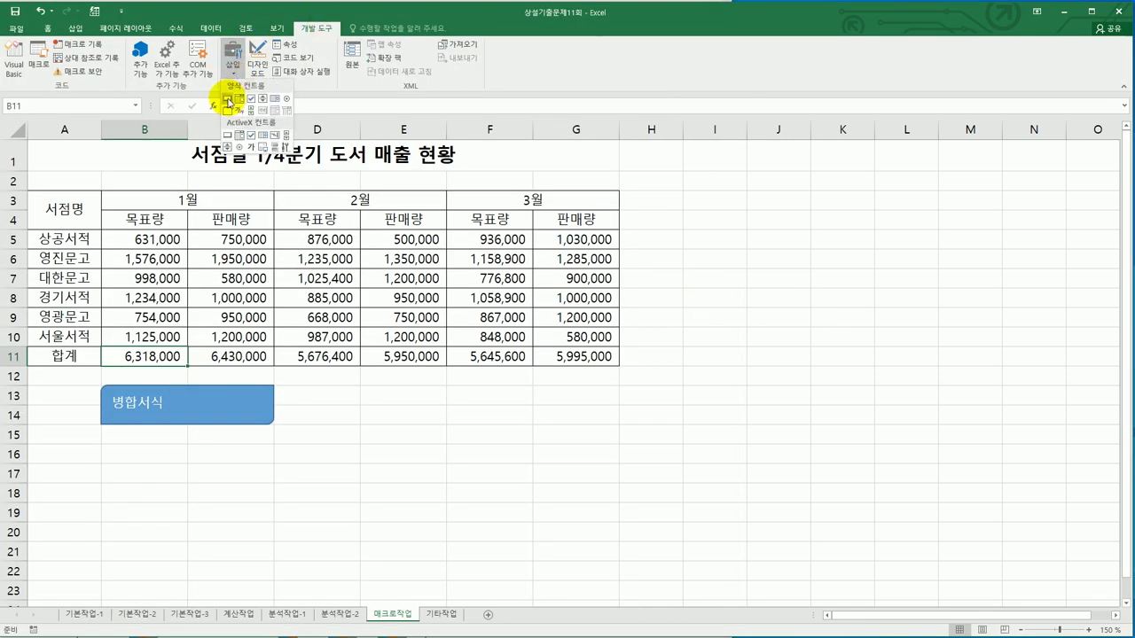
click(228, 98)
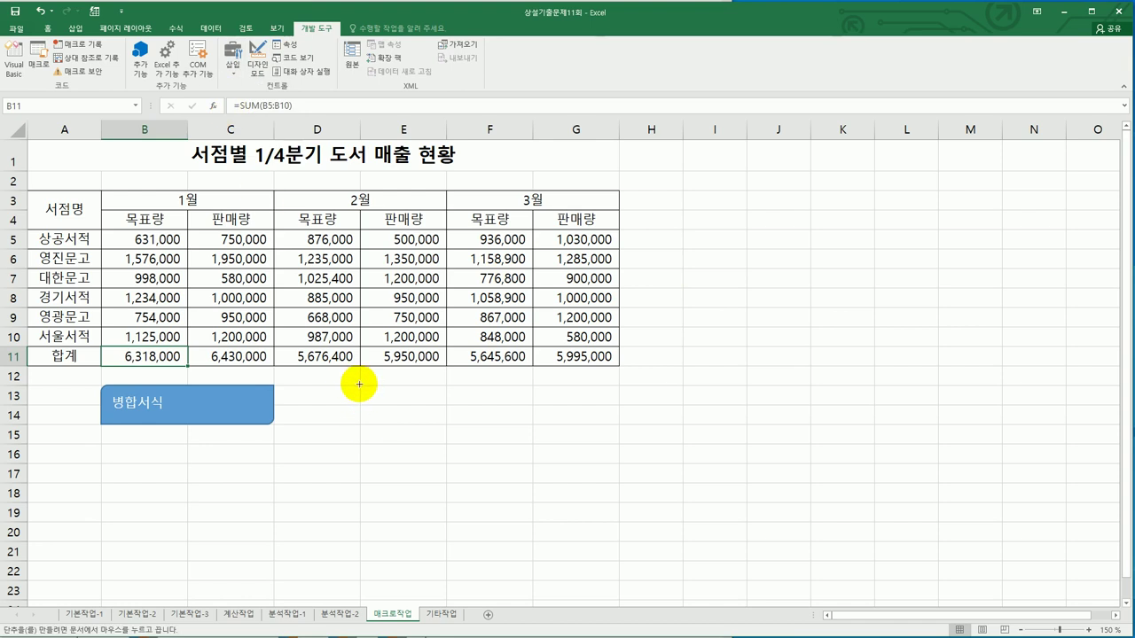
drag(359, 385, 519, 425)
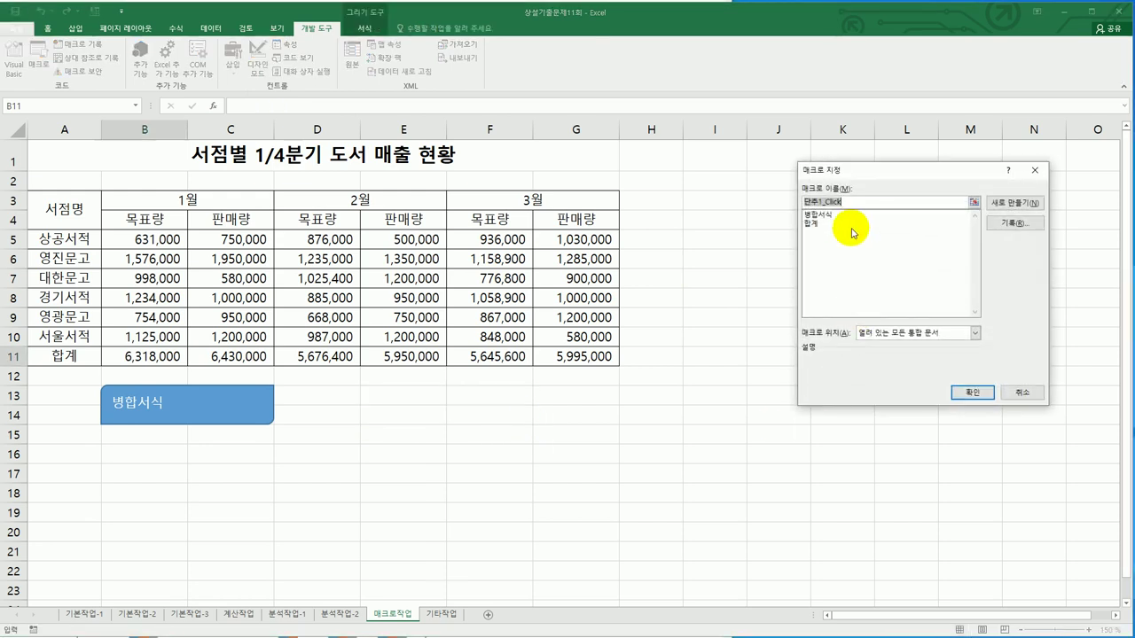
click(839, 224)
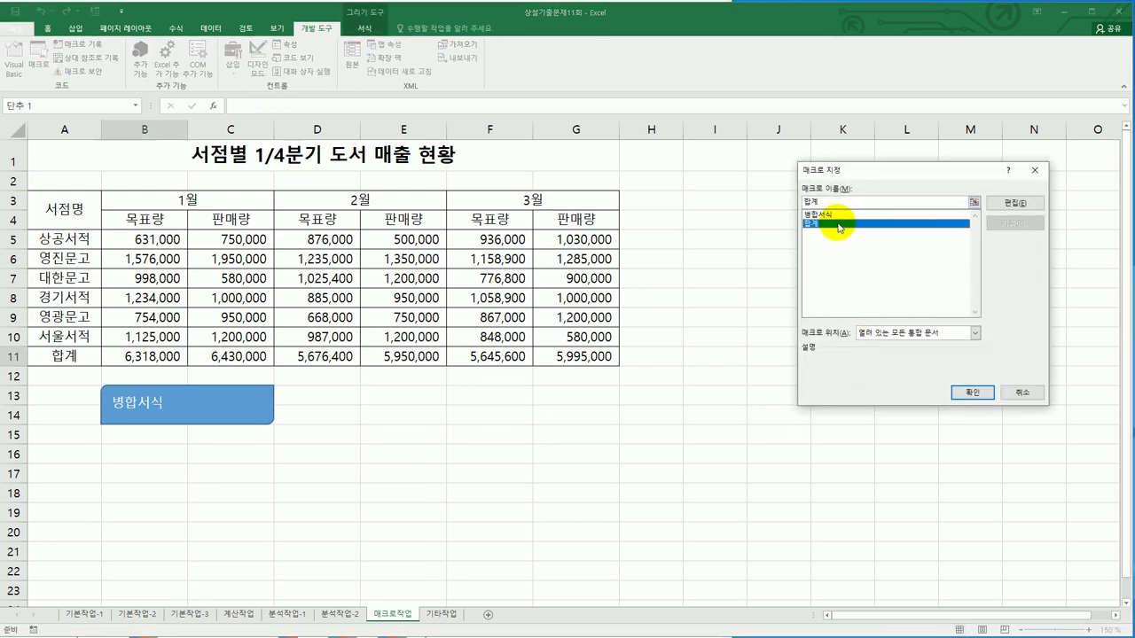
click(970, 391)
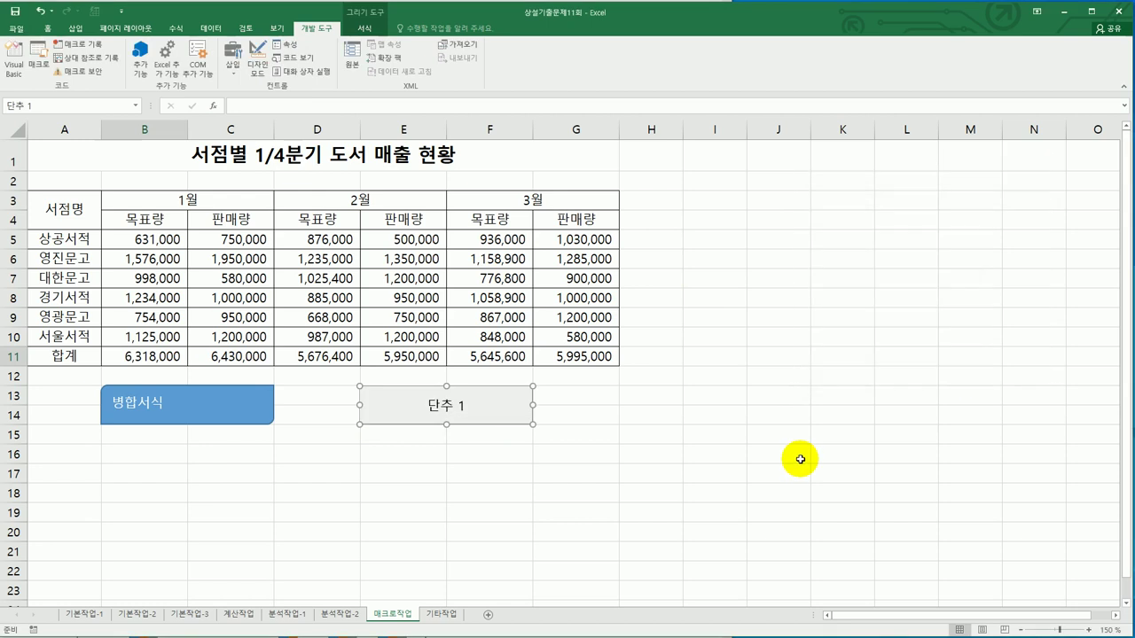
Label the form button over E13:F14 as 합계 and finish editing its text.
text(합ㄱ)
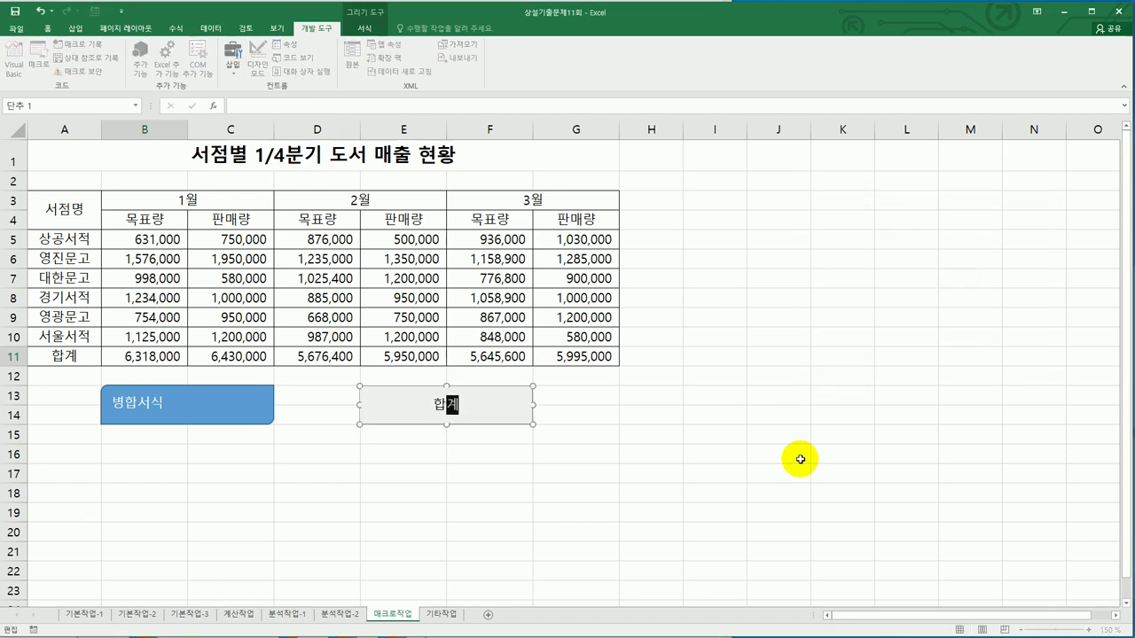
text(ㅖ)
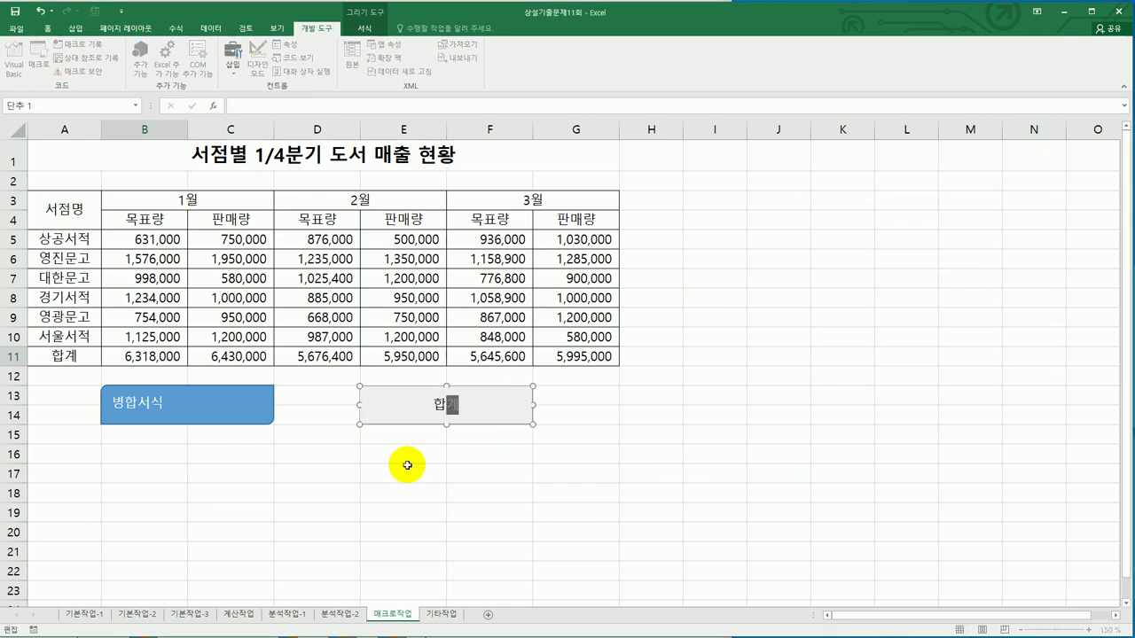
right_click(491, 408)
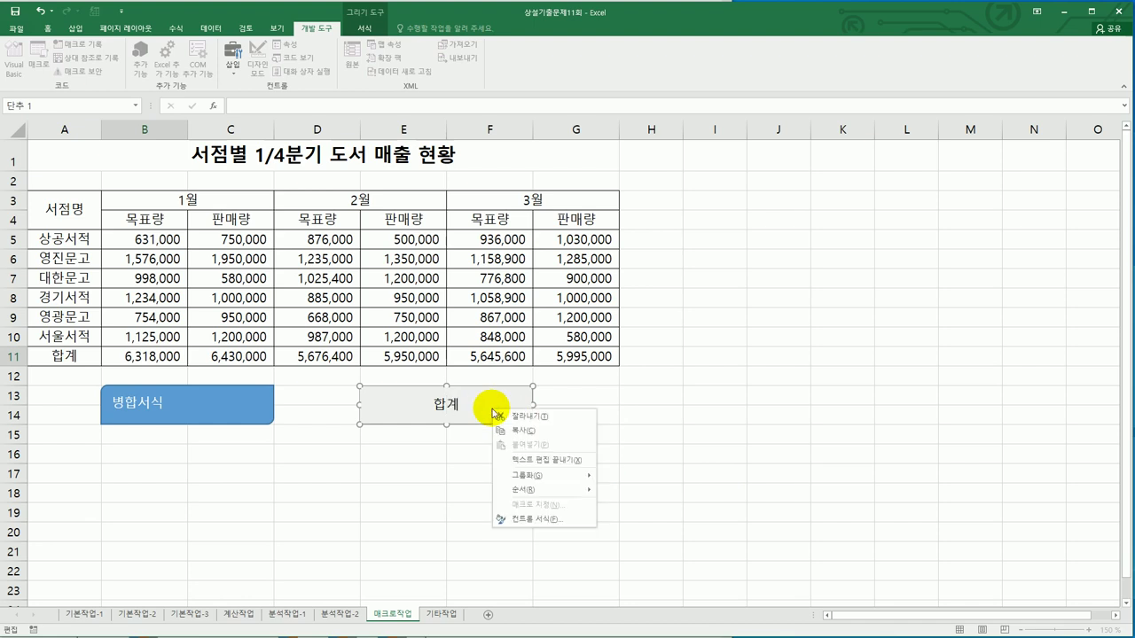
mouse_move(542, 470)
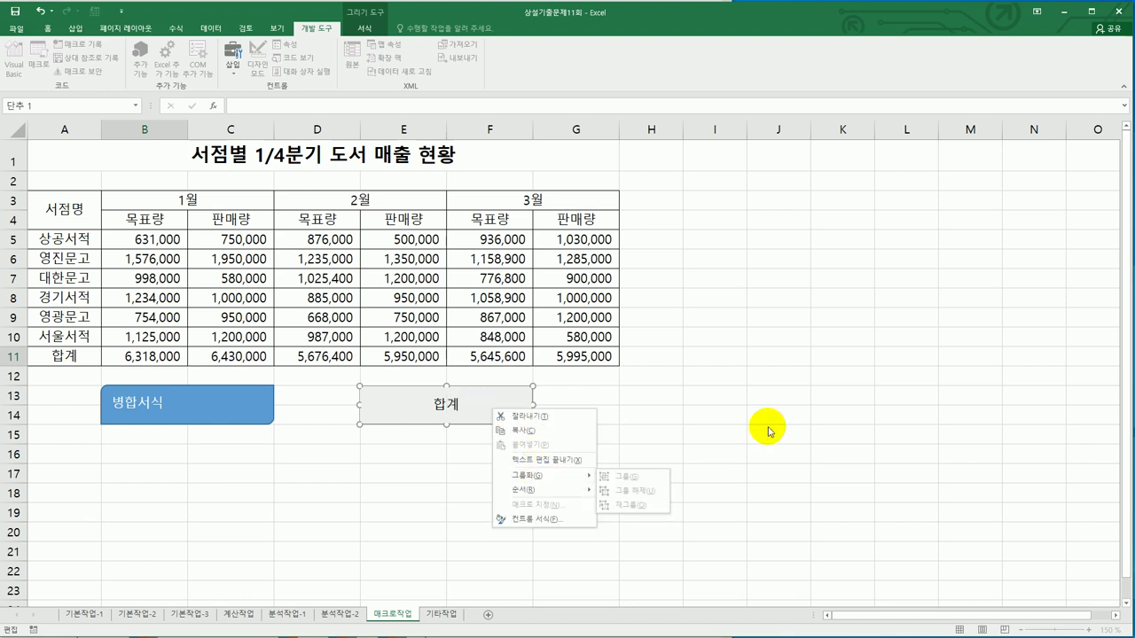
click(767, 425)
click(653, 470)
right_click(482, 393)
click(516, 452)
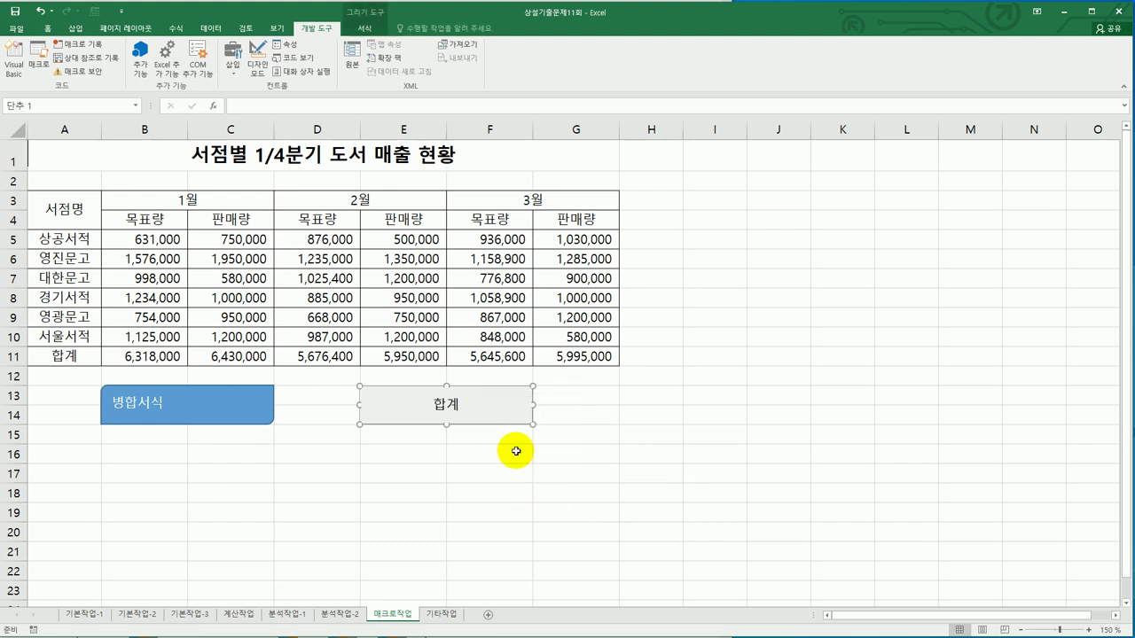
click(690, 471)
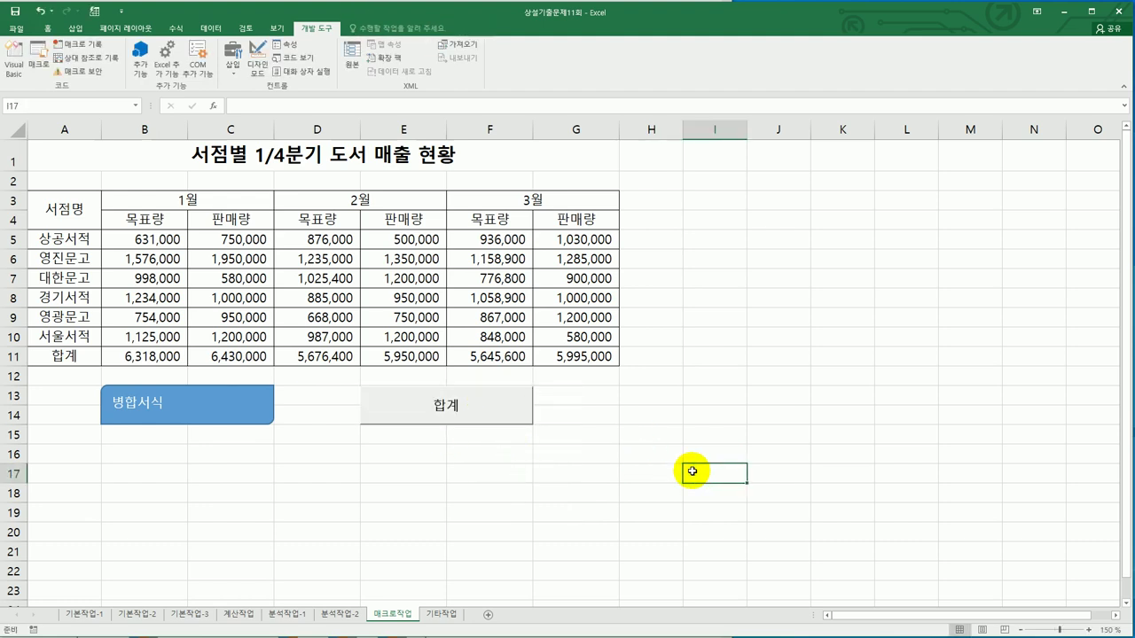
Review the chart instructions in the exam document and go to the 기타작업 sheet in Excel.
key(alt+Tab)
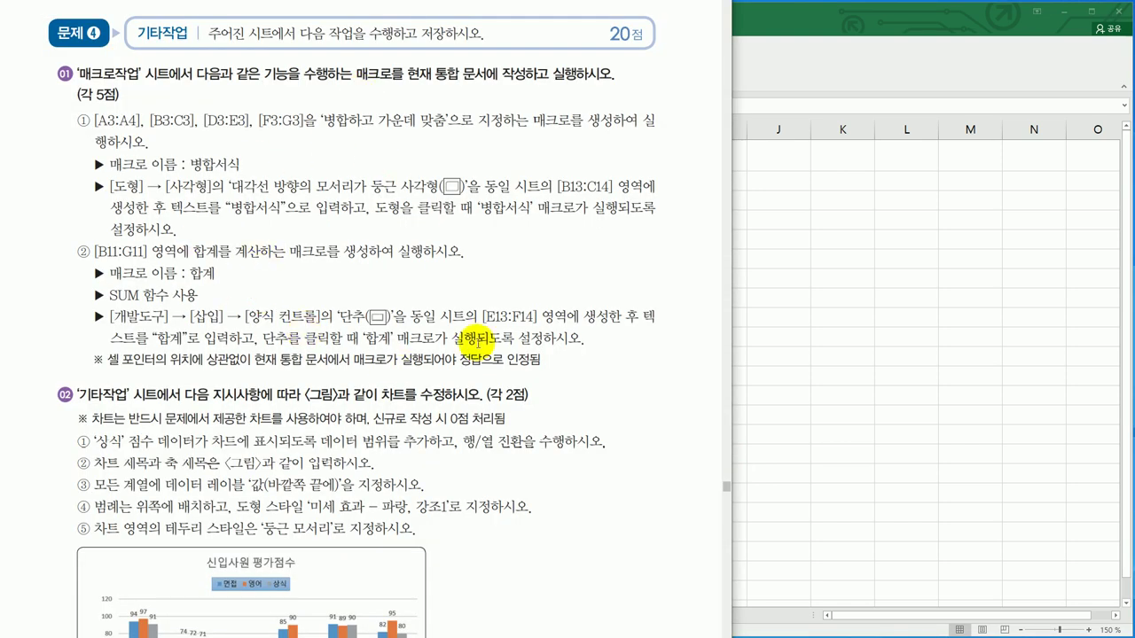
scroll(478, 368, down, 5)
scroll(476, 373, up, 3)
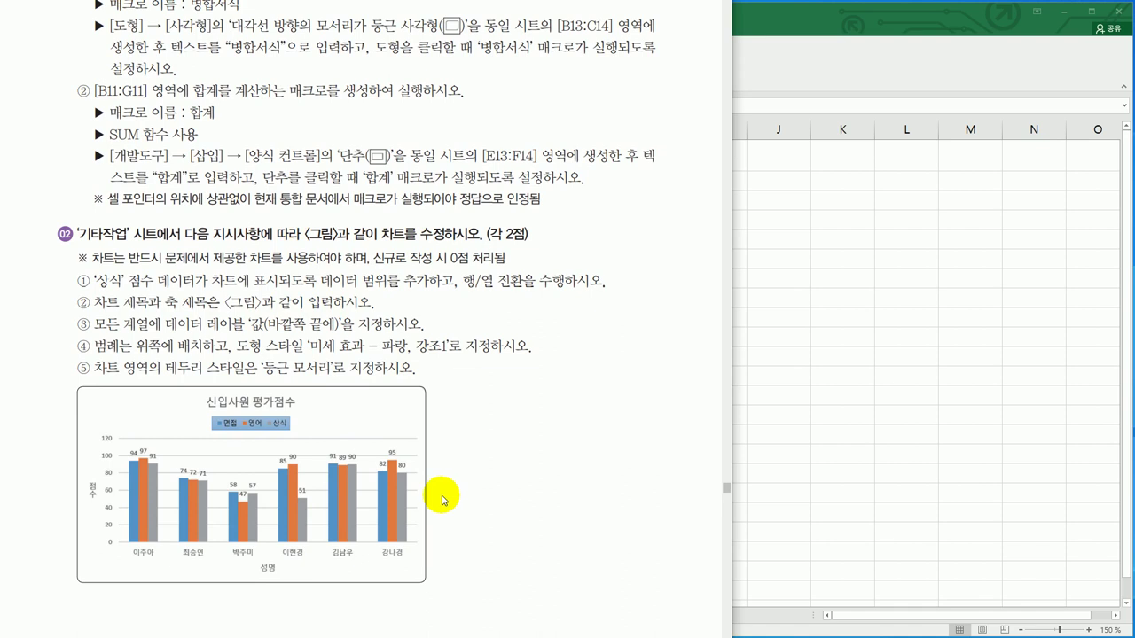
click(851, 348)
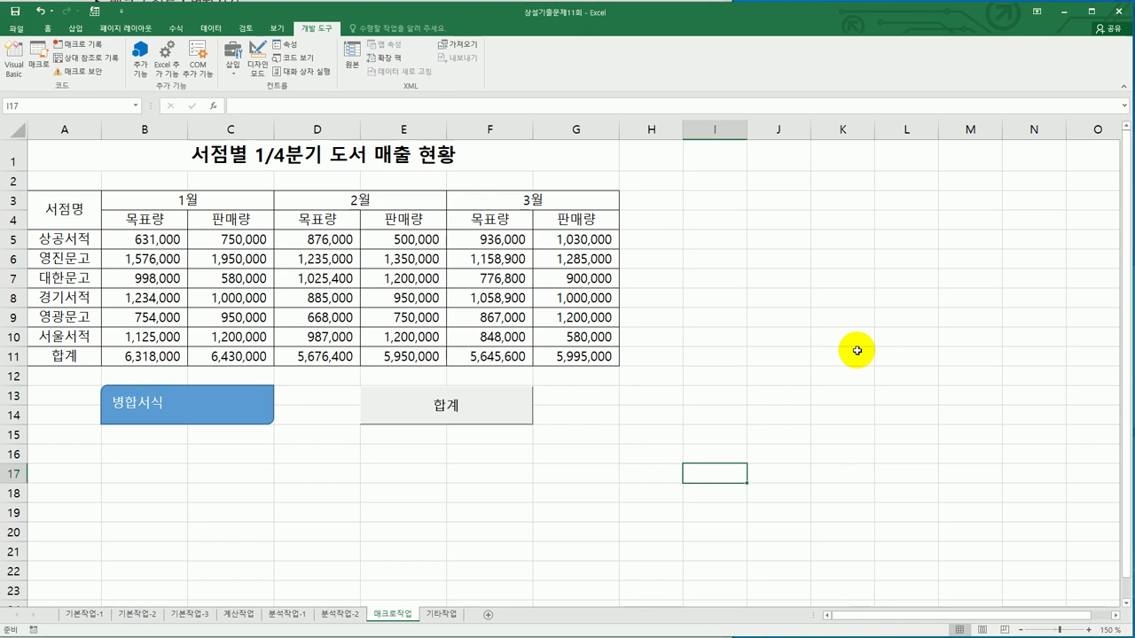
click(441, 613)
scroll(704, 507, down, 2)
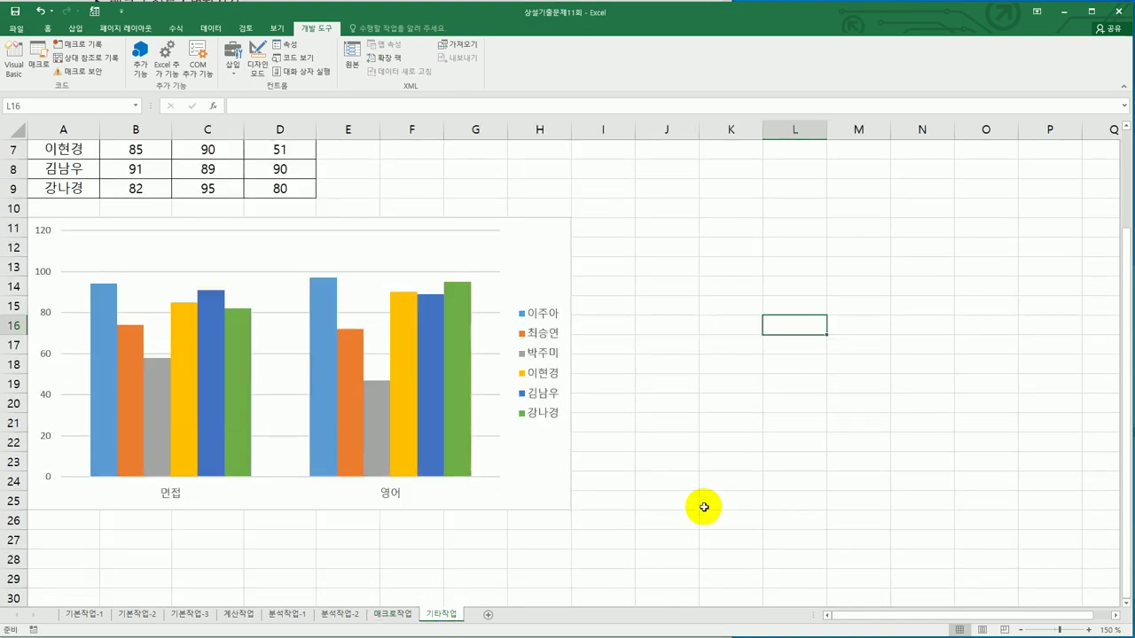
scroll(697, 505, up, 2)
Add the 상식 scores in D3:D9 to the chart by copying and pasting the range into it.
click(522, 367)
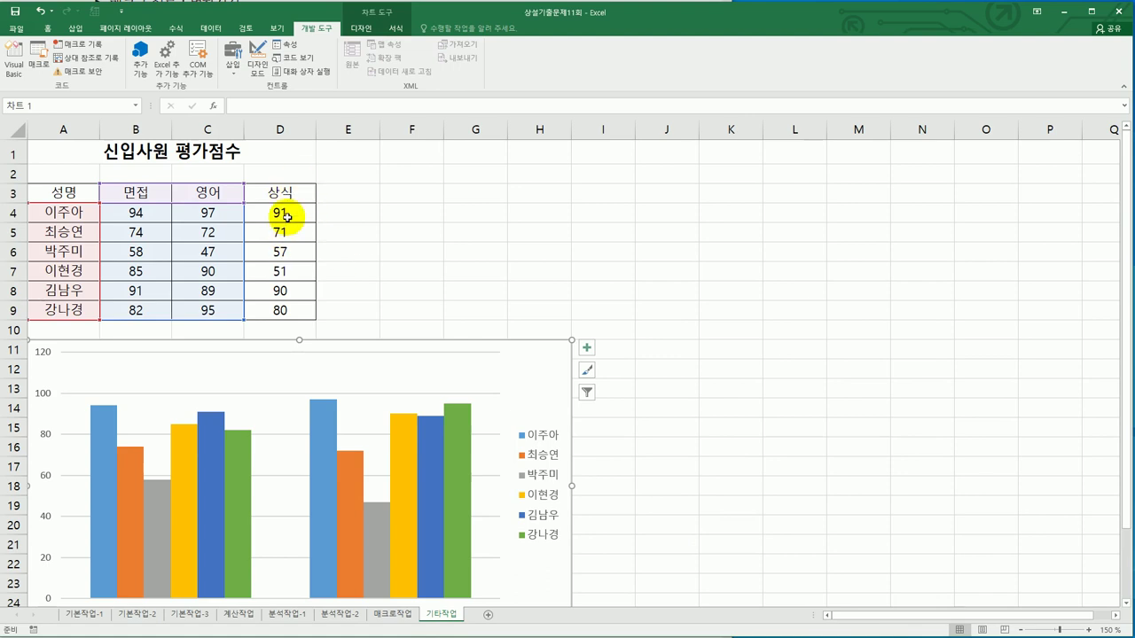
drag(283, 191, 297, 310)
key(ctrl+c)
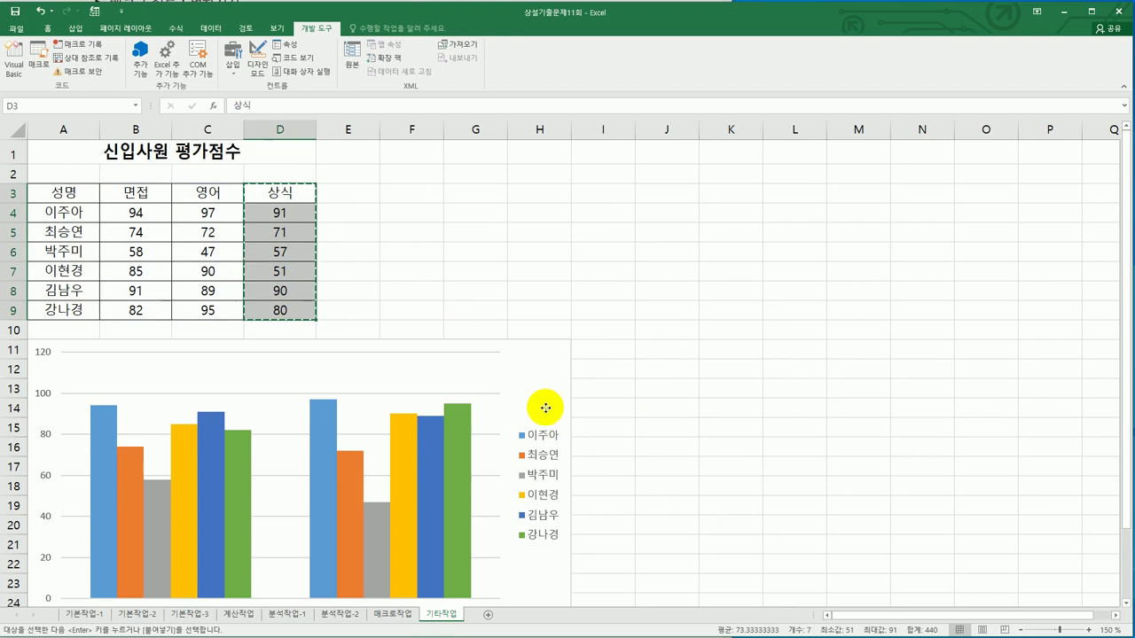
click(555, 398)
key(ctrl+v)
scroll(807, 462, down, 2)
scroll(808, 461, up, 1)
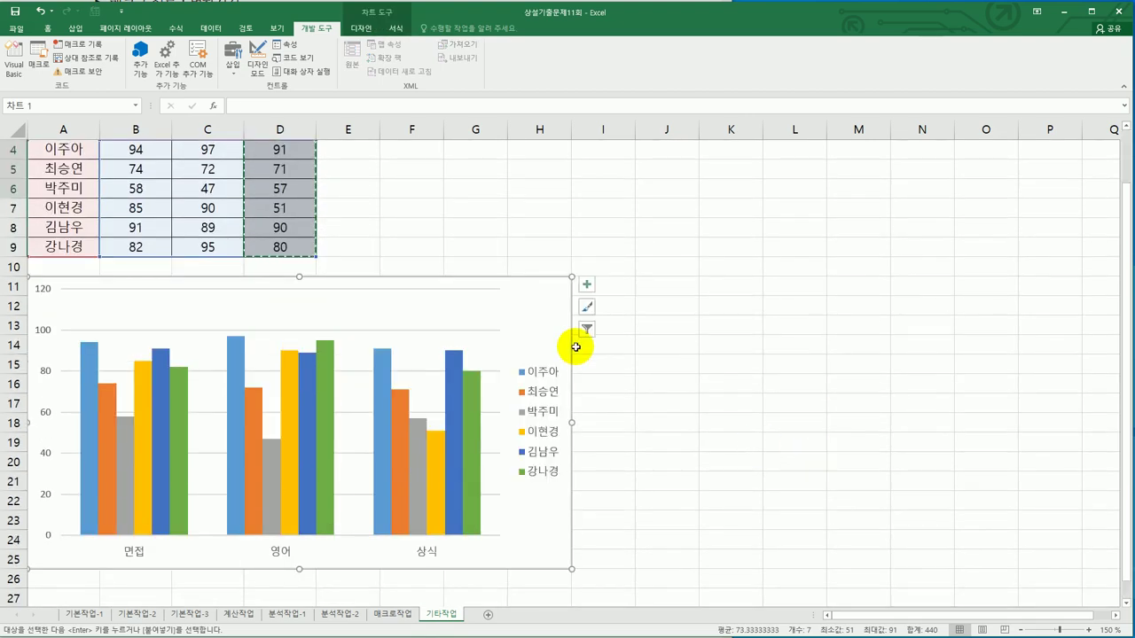
Swap the chart's rows and columns in its data source so that 면접, 영어 and 상식 become the series.
right_click(530, 325)
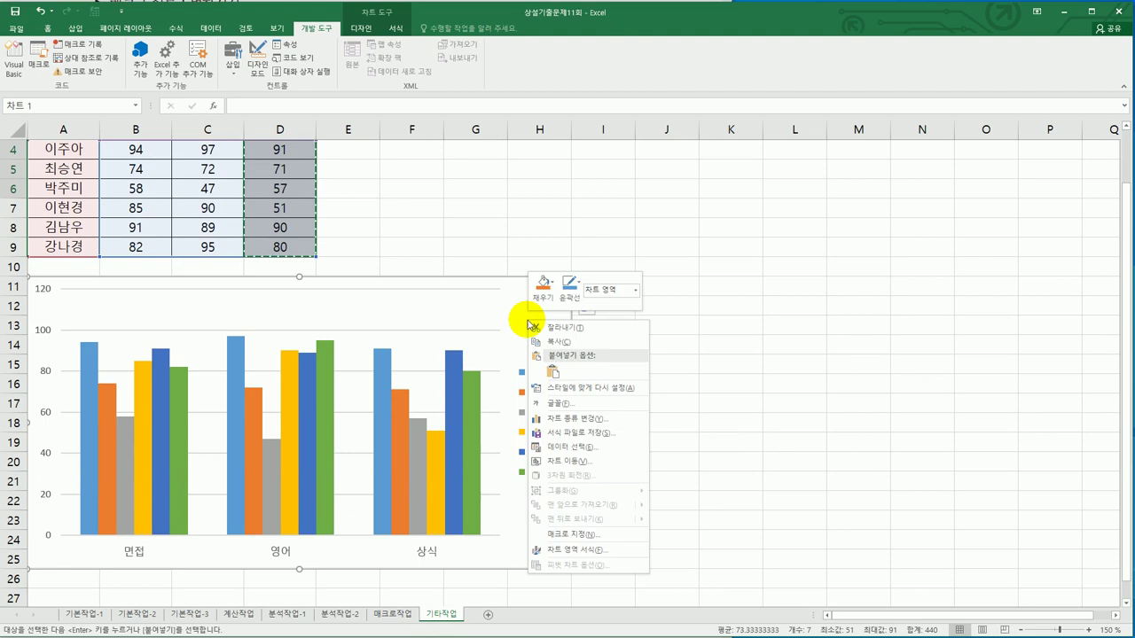
click(631, 447)
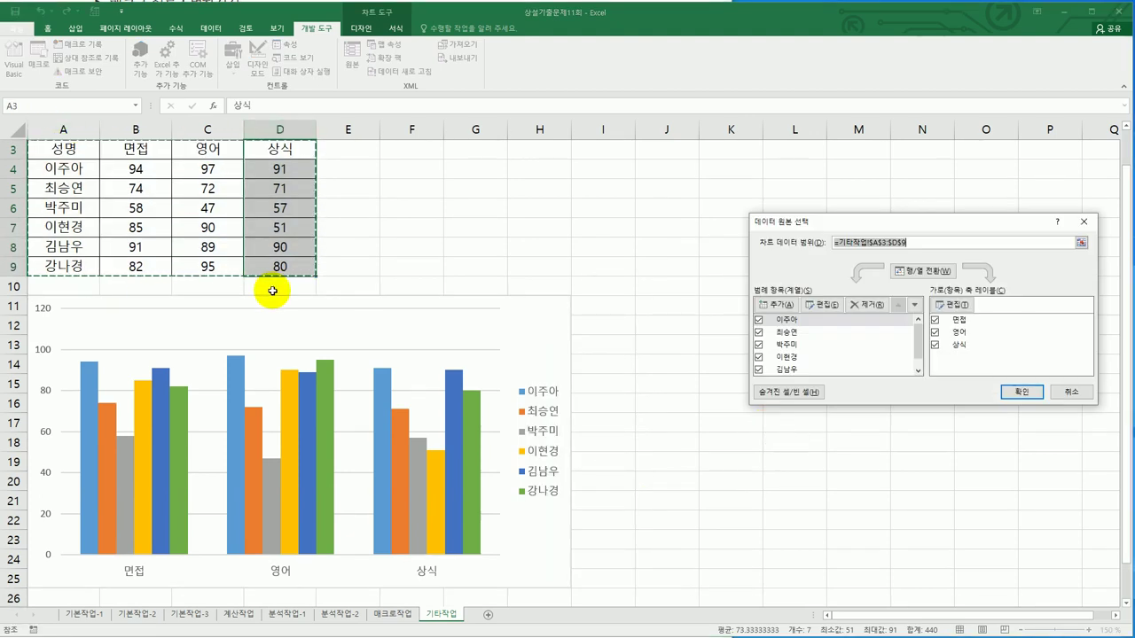
key(alt+Tab)
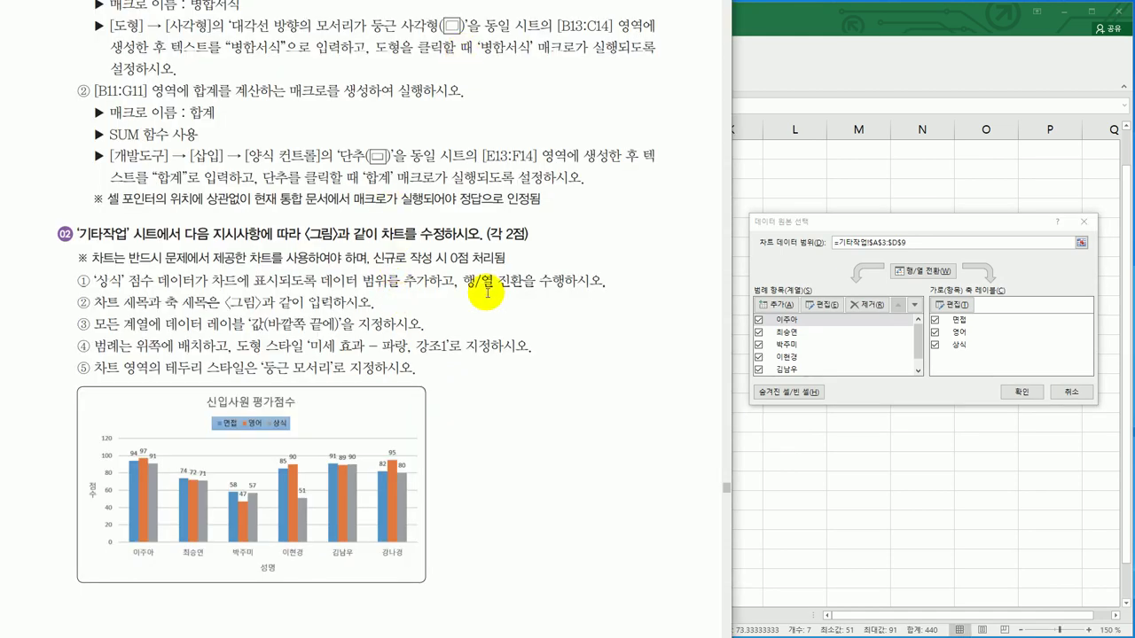
click(931, 274)
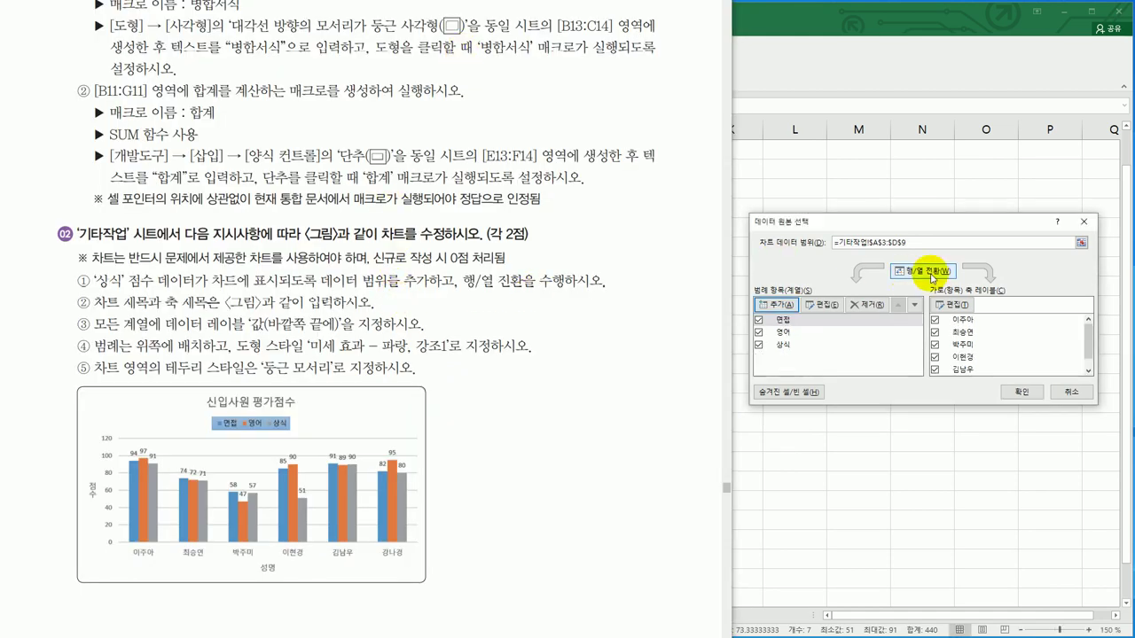
click(1022, 392)
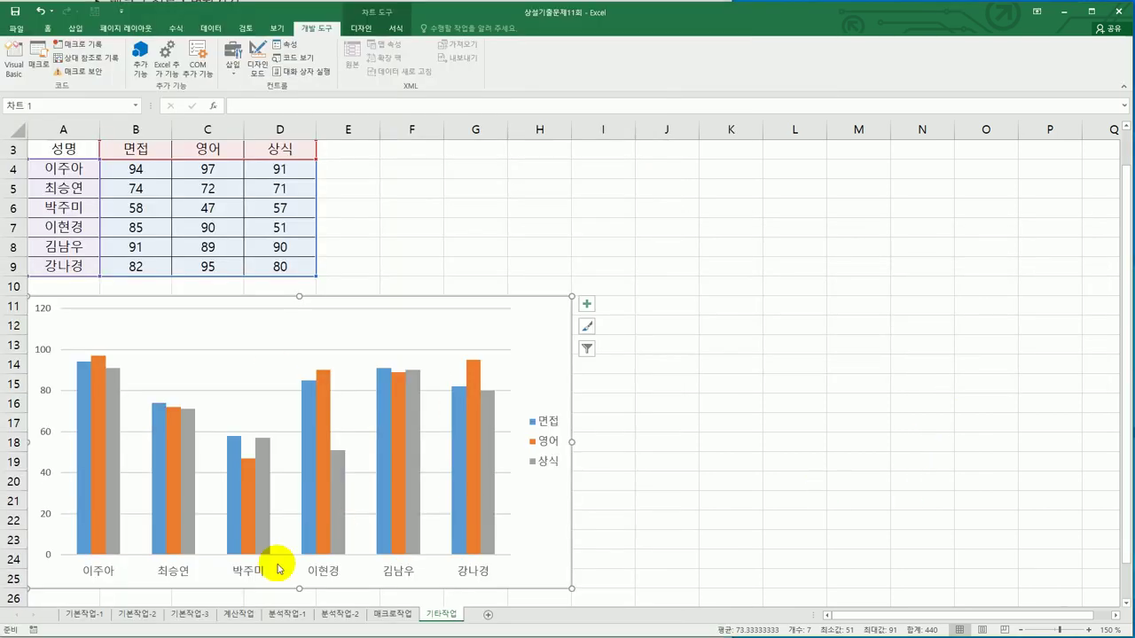
right_click(545, 332)
click(644, 463)
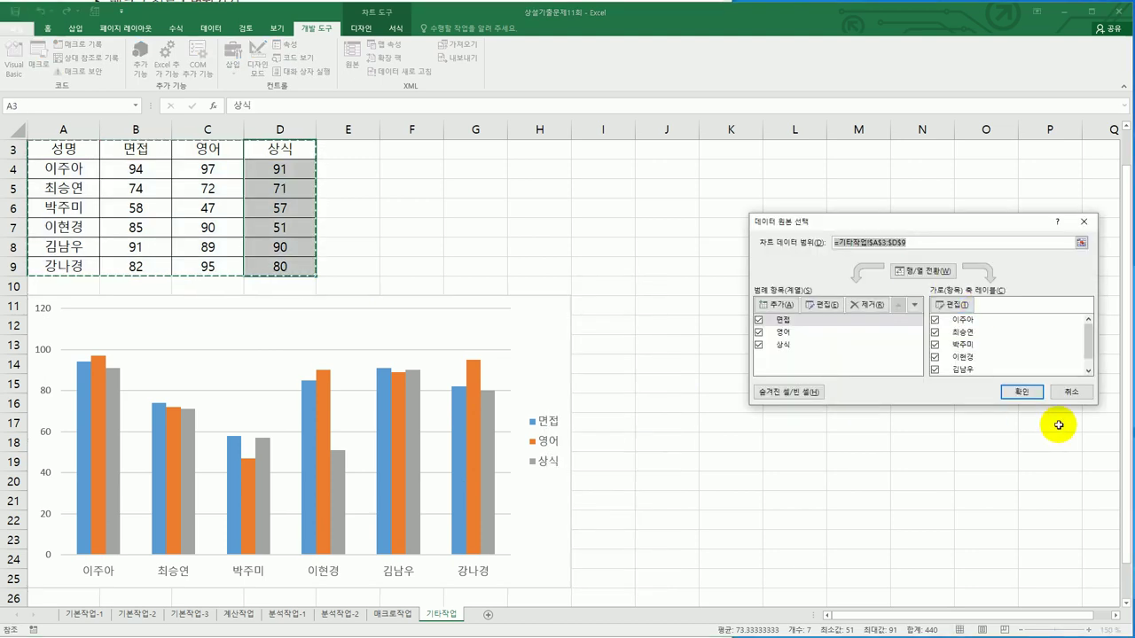
click(1074, 392)
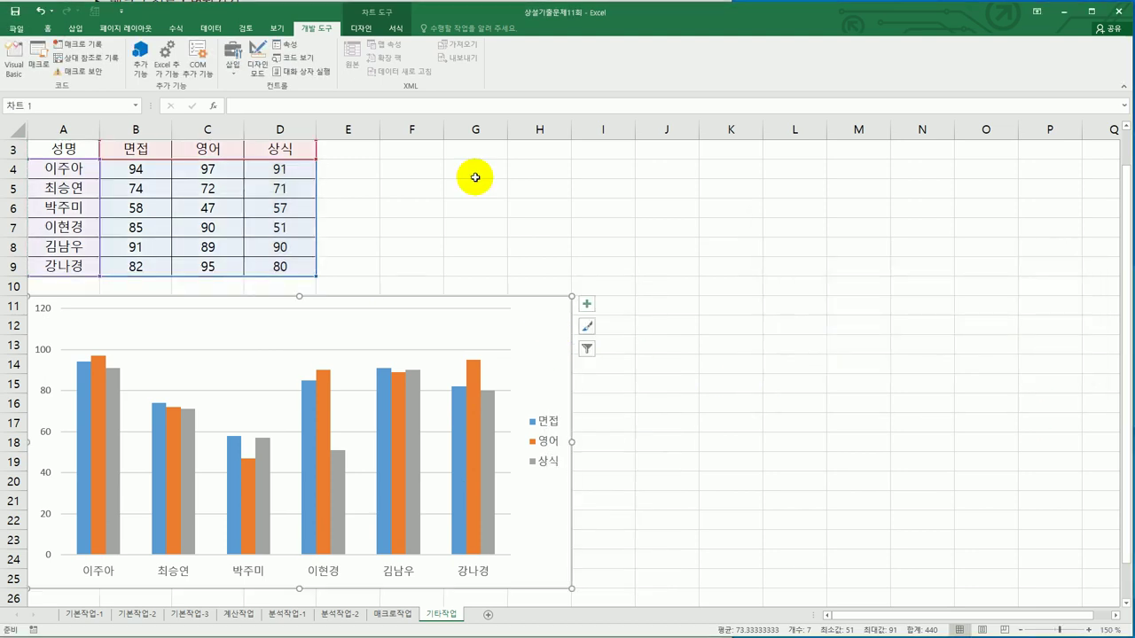
Switch the chart's rows and columns and switch them back.
click(362, 30)
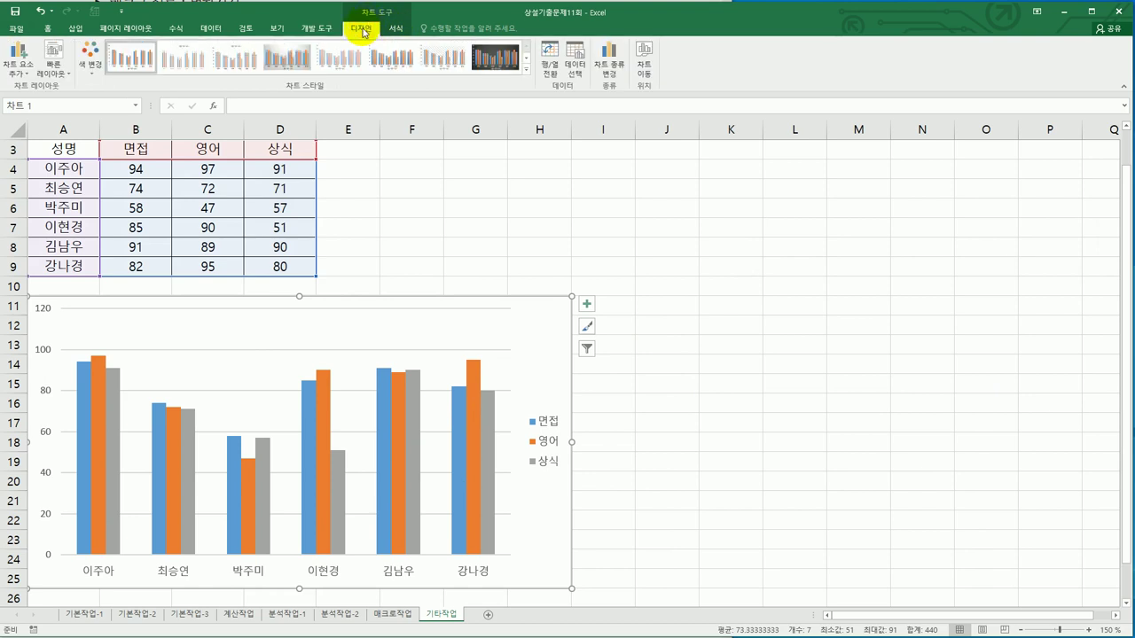
click(546, 76)
click(546, 76)
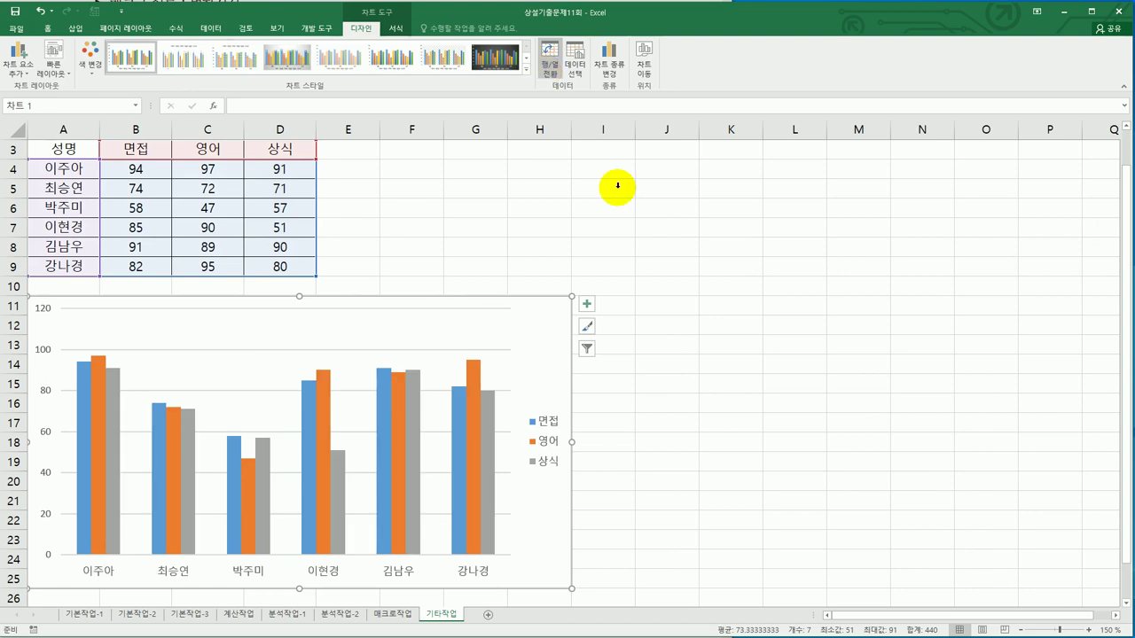
Add a chart title and both the primary horizontal and primary vertical axis titles to the chart.
key(alt+Tab)
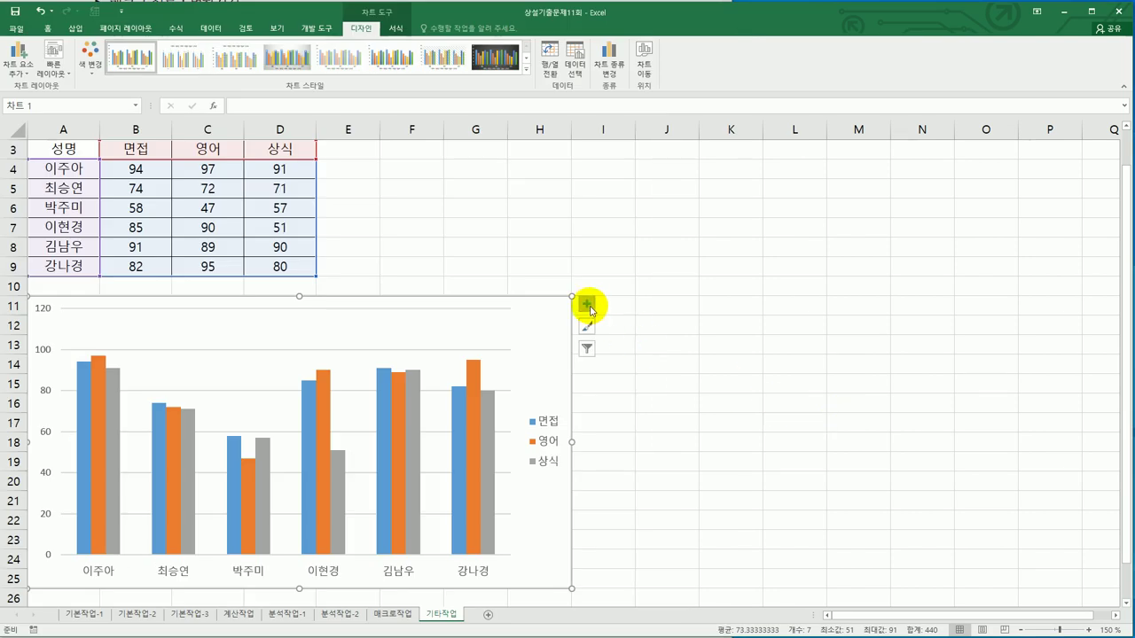
click(586, 305)
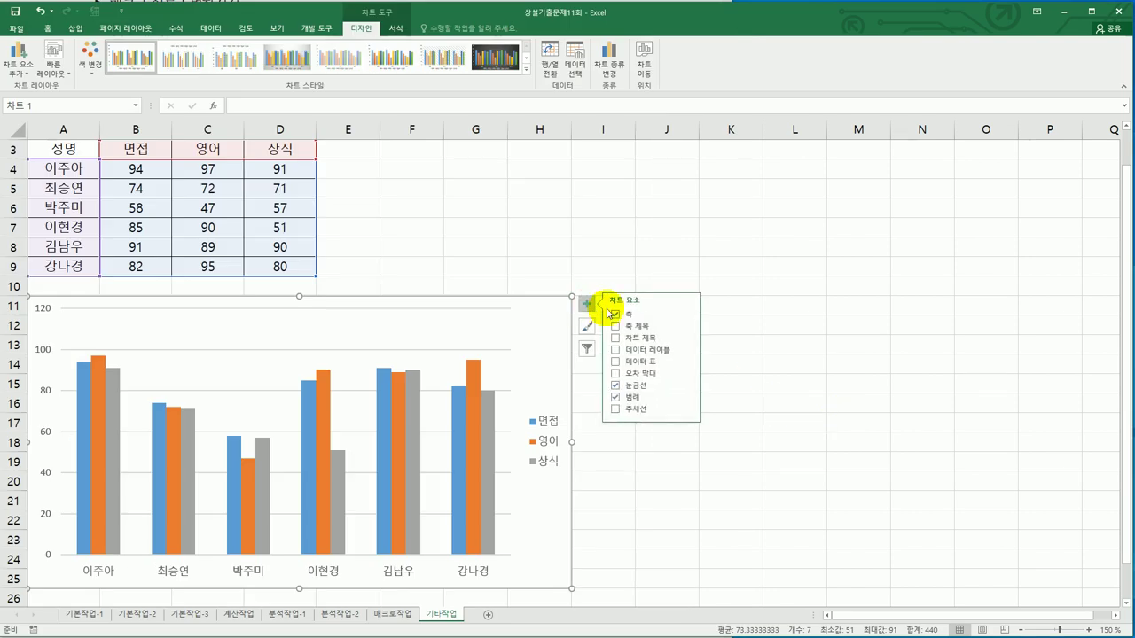
click(652, 338)
click(686, 325)
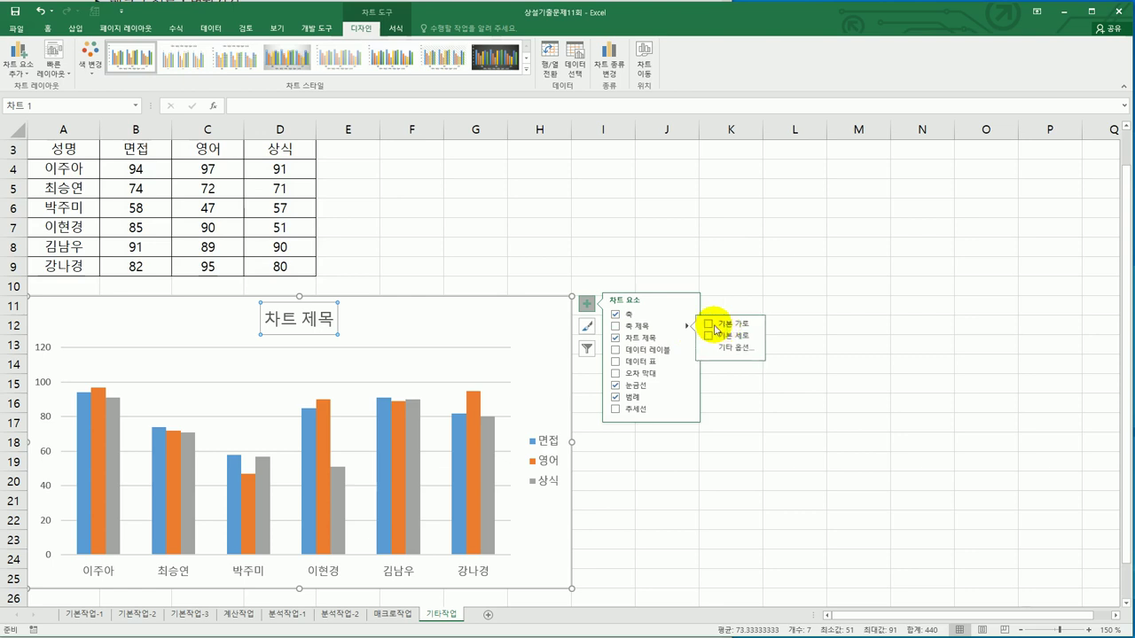
click(728, 325)
click(730, 336)
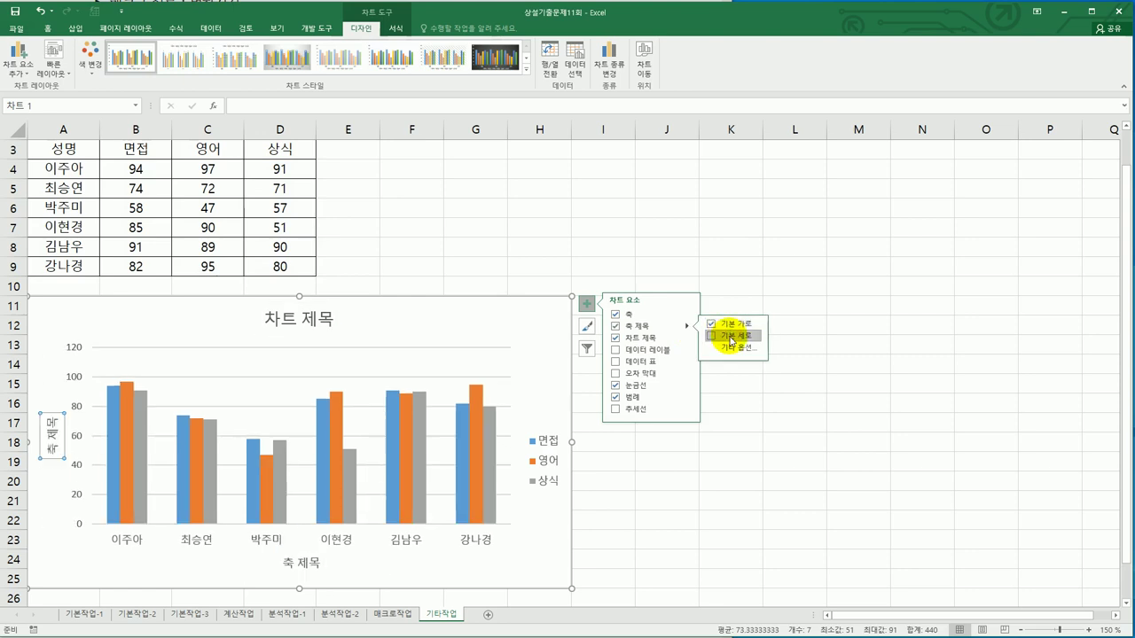
click(869, 370)
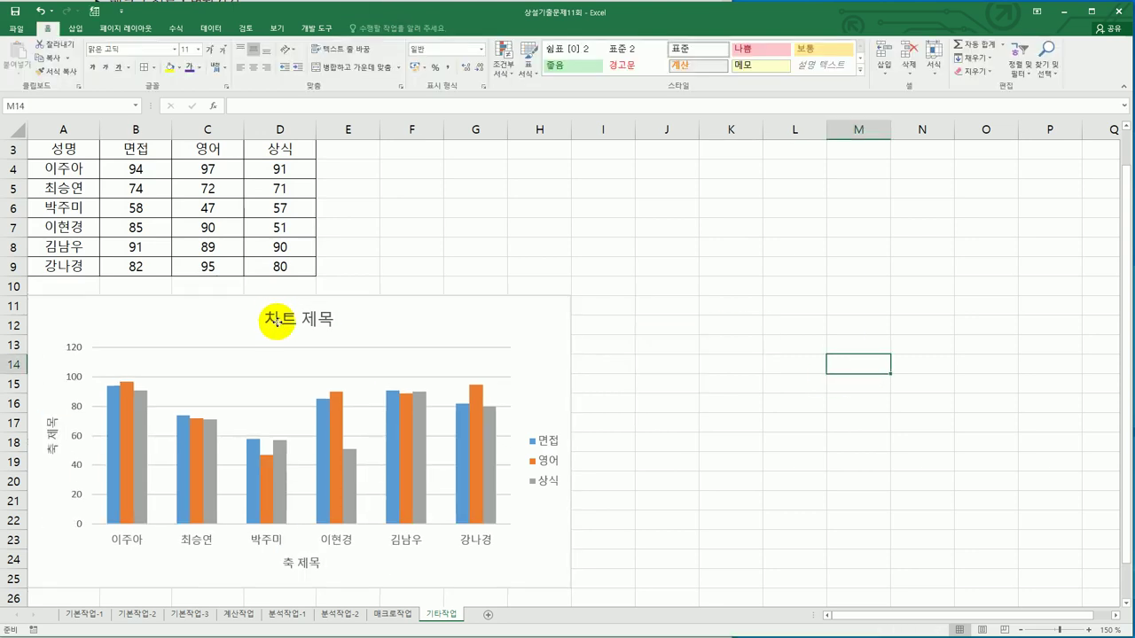
Replace the chart title's placeholder text with 신입사원 평가점수.
click(266, 325)
drag(266, 325, 340, 319)
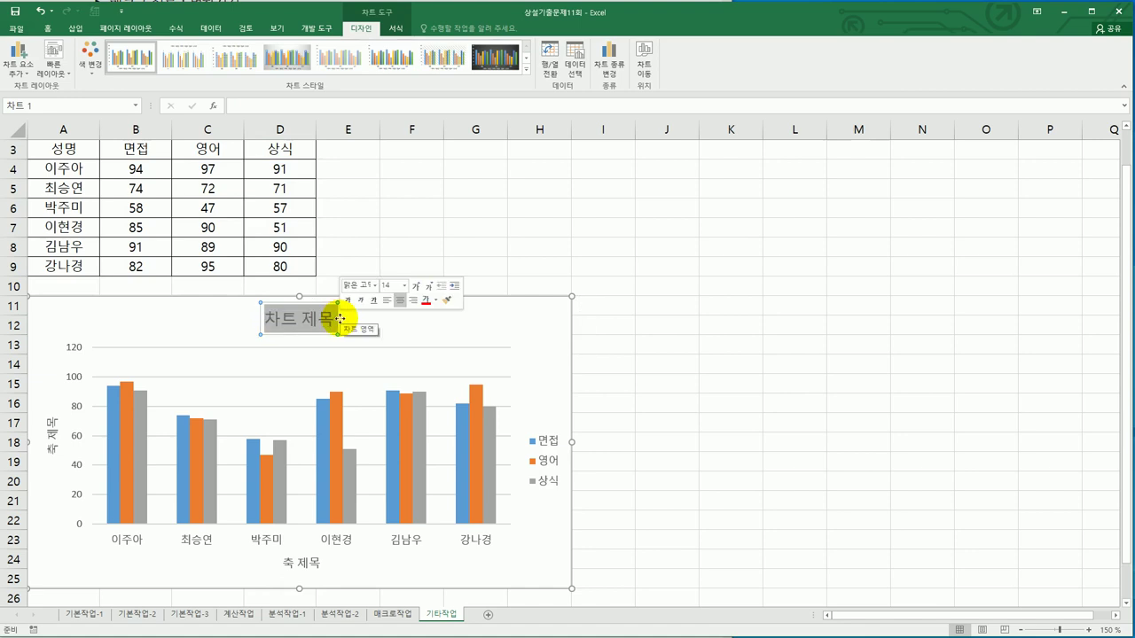
text(신ㅇ)
text(사원 평가점ㅅ)
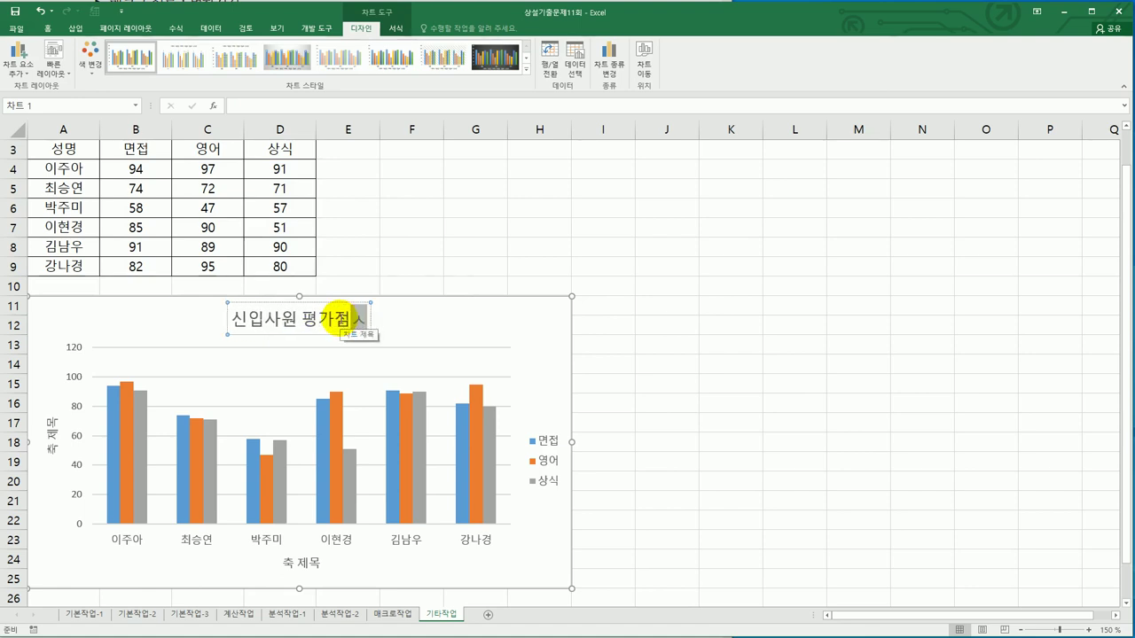
Set the horizontal axis title to 성명 and the vertical axis title to 점수.
click(302, 560)
drag(281, 562, 323, 564)
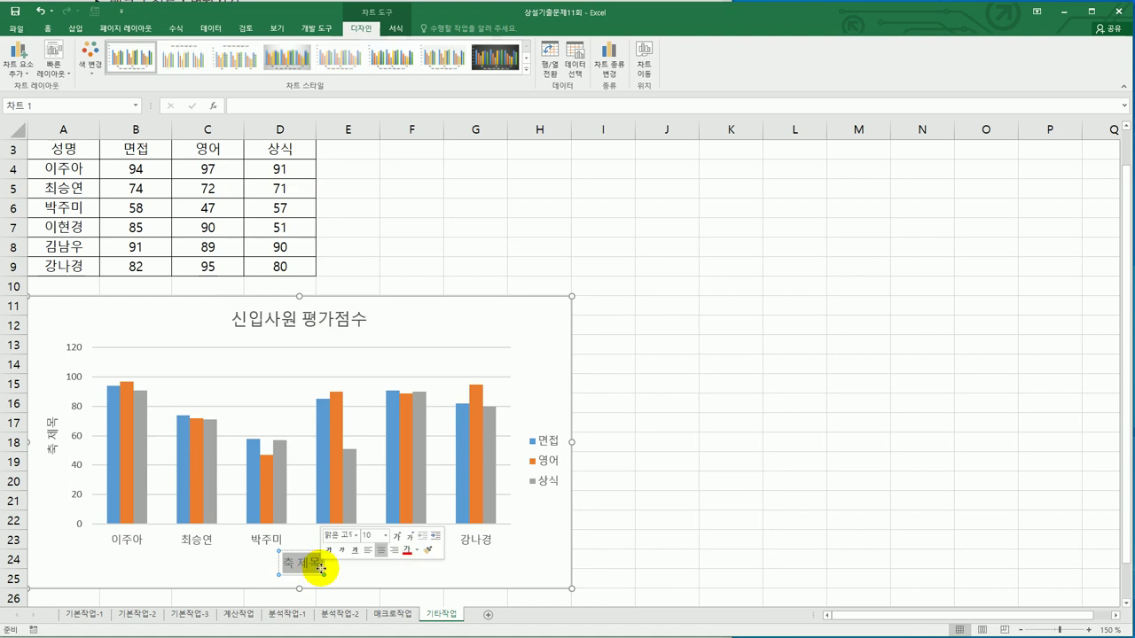
text(성명)
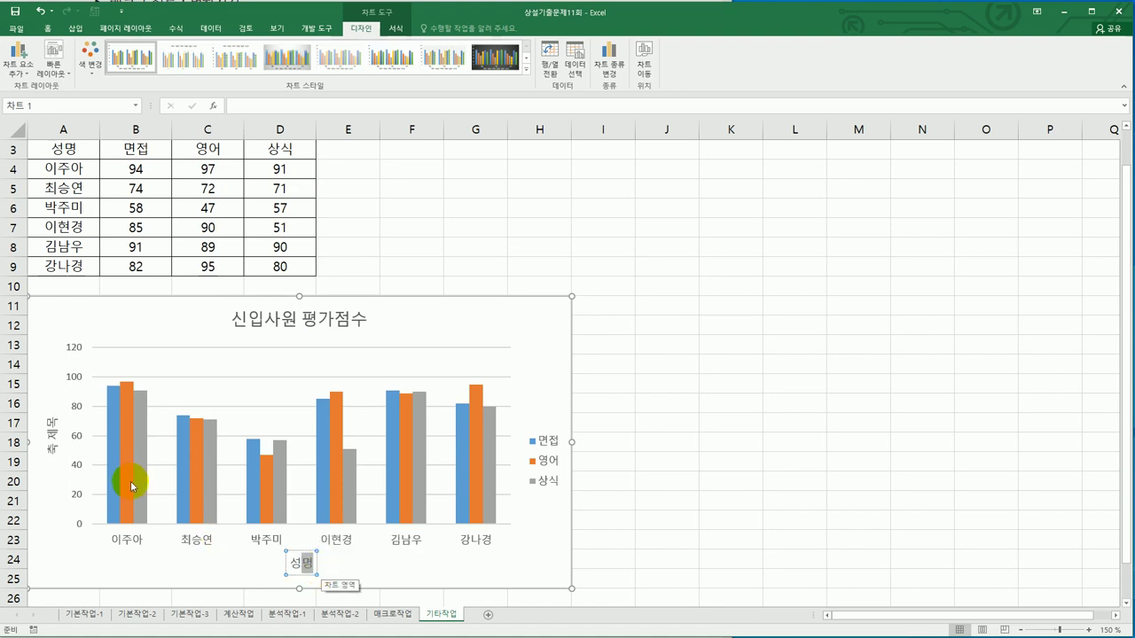
click(54, 434)
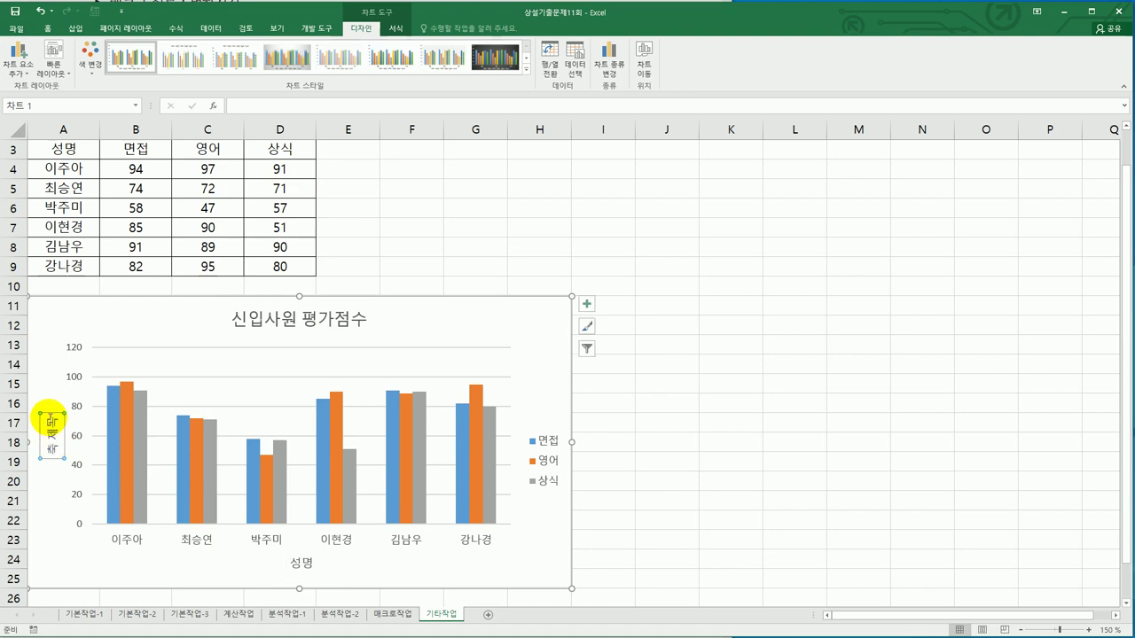
drag(51, 424, 50, 456)
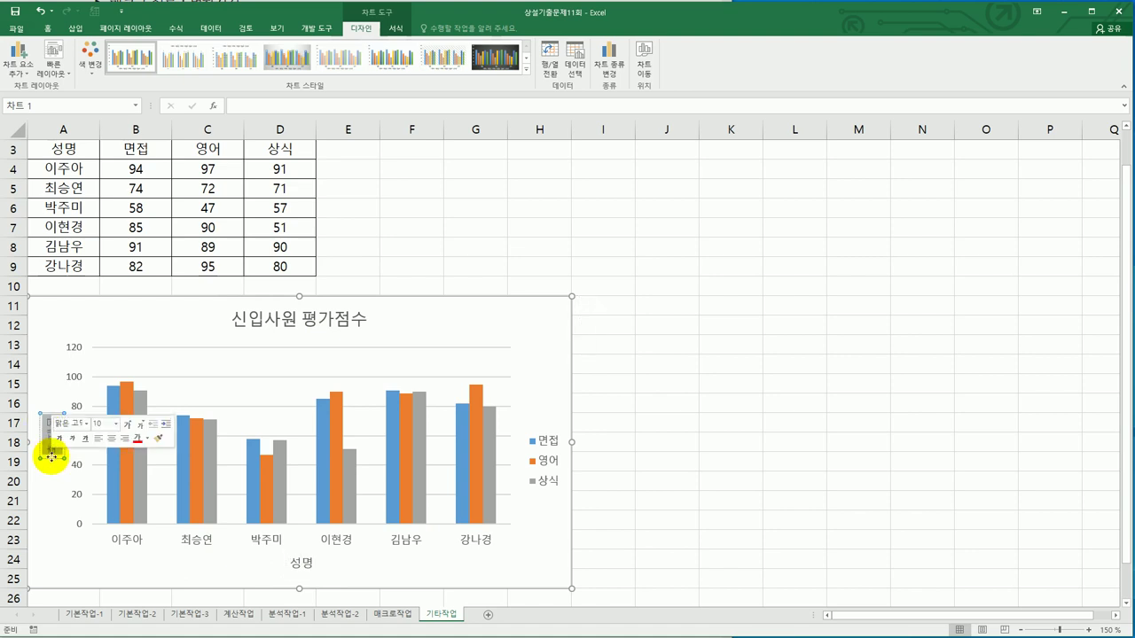
text(점ㅅ)
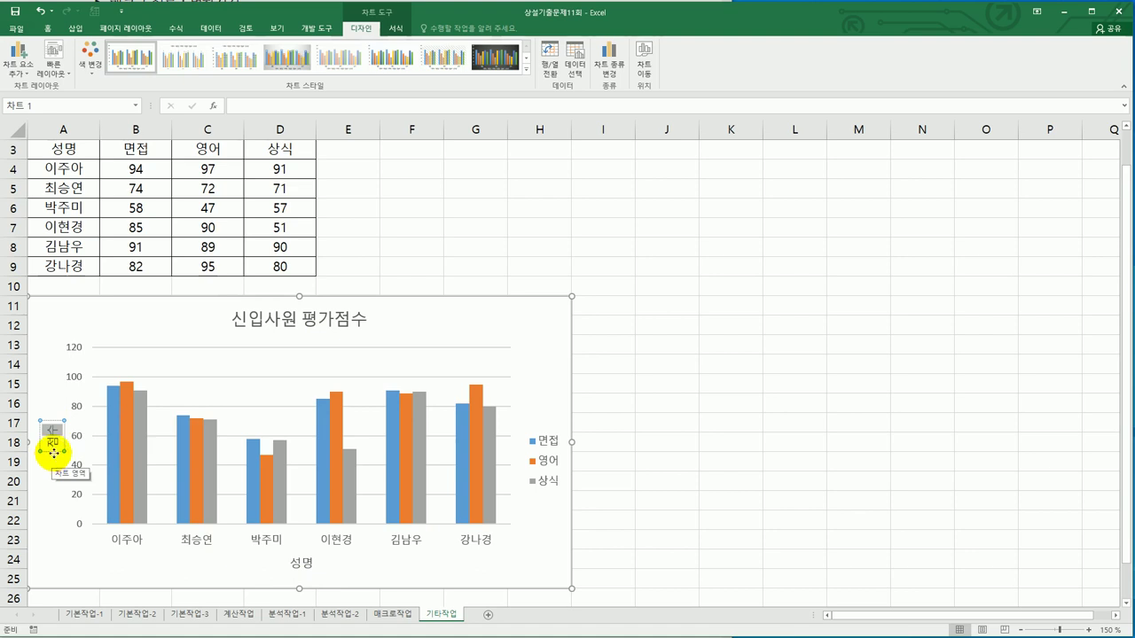
Set the text direction of the vertical axis title 점수 to 세로.
right_click(53, 452)
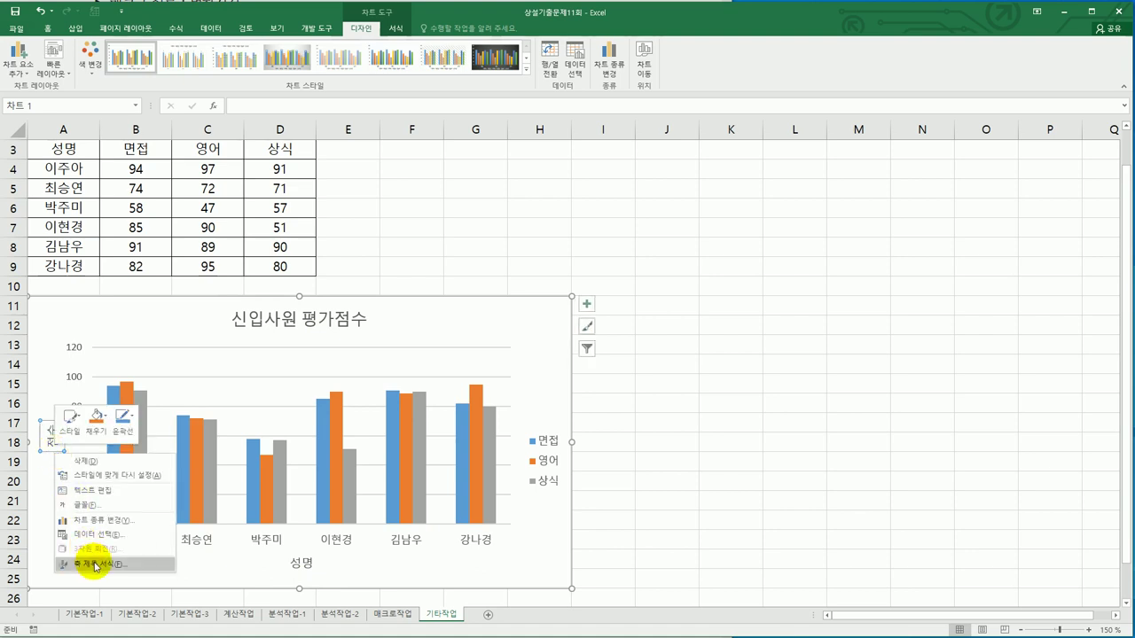
key(Escape)
key(ctrl+1)
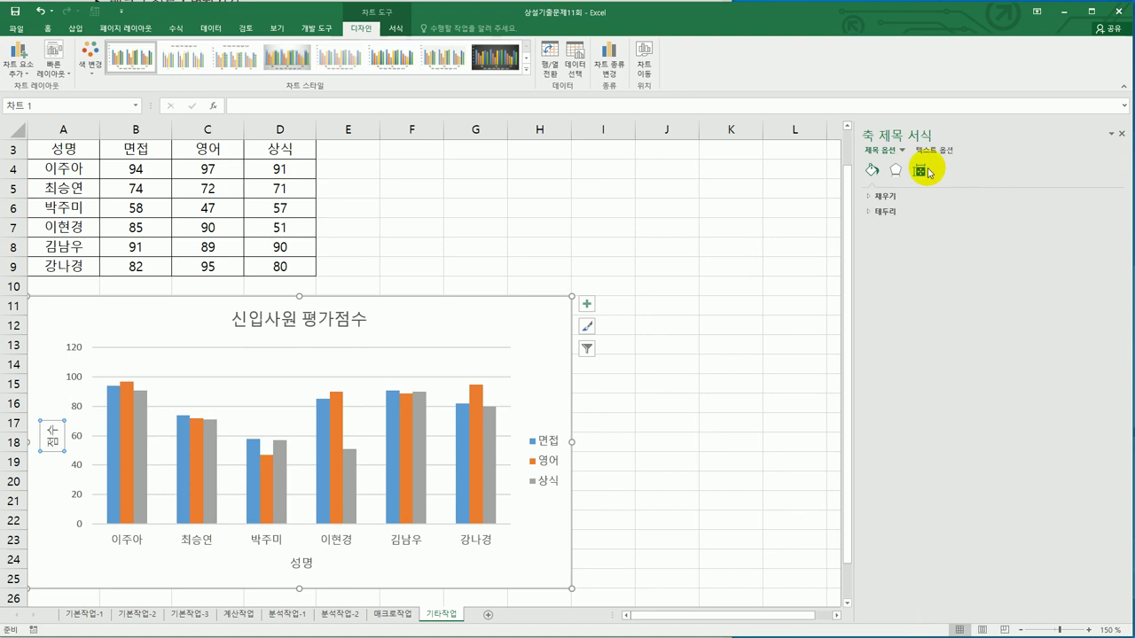
click(1099, 229)
click(1097, 290)
Check the data label instruction in the exam document and add 바깥쪽 끝에 value labels to all chart series in Excel.
key(alt+Tab)
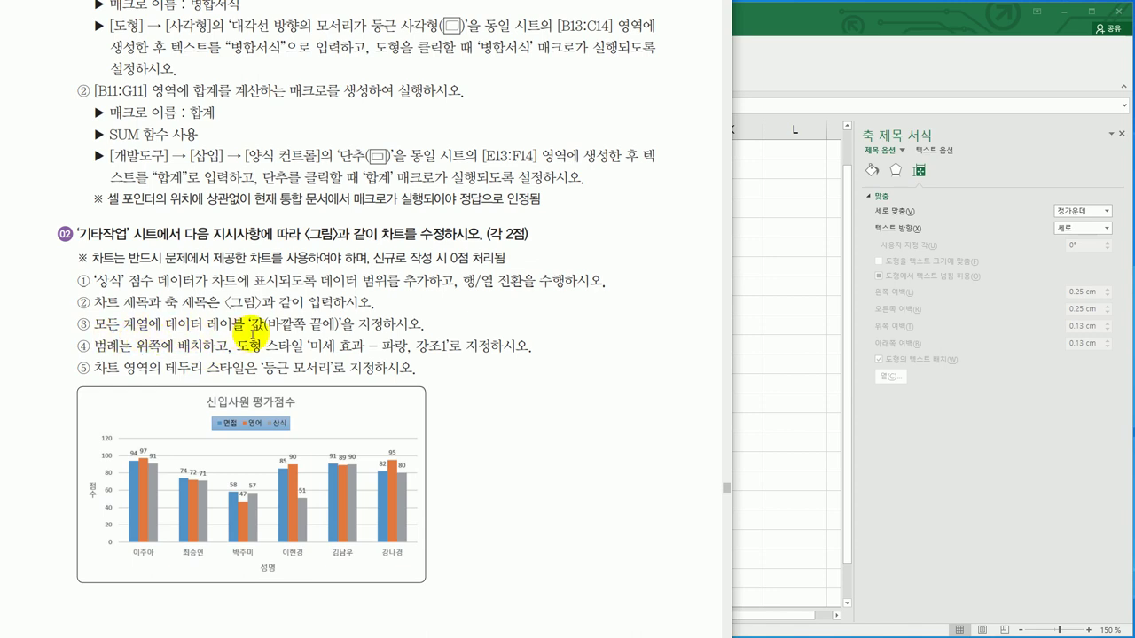
key(alt+Tab)
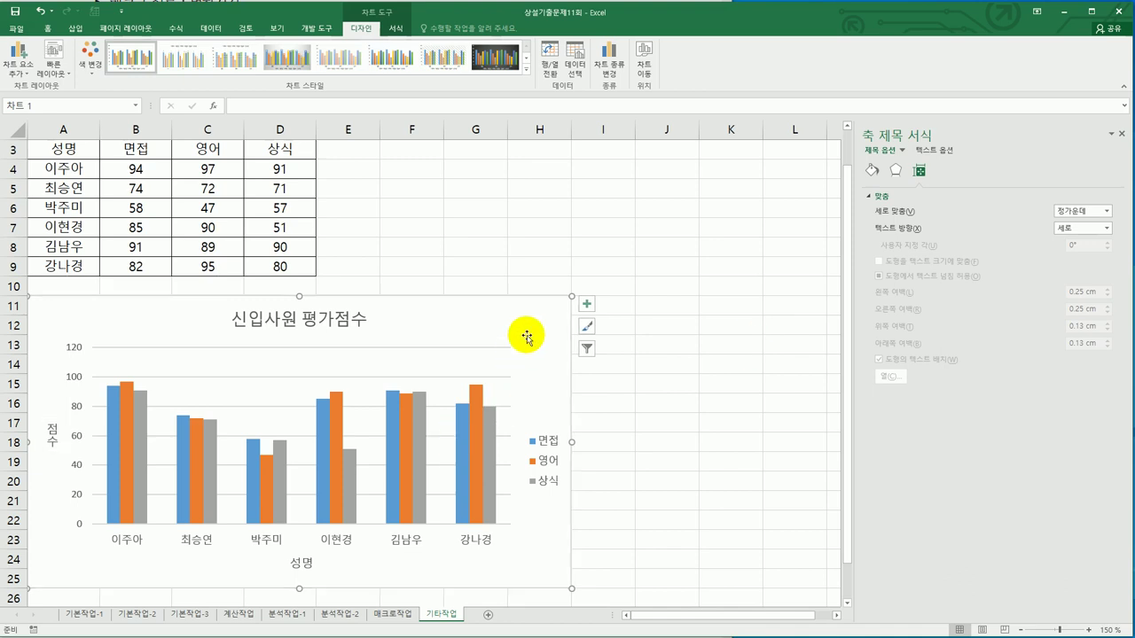
click(587, 304)
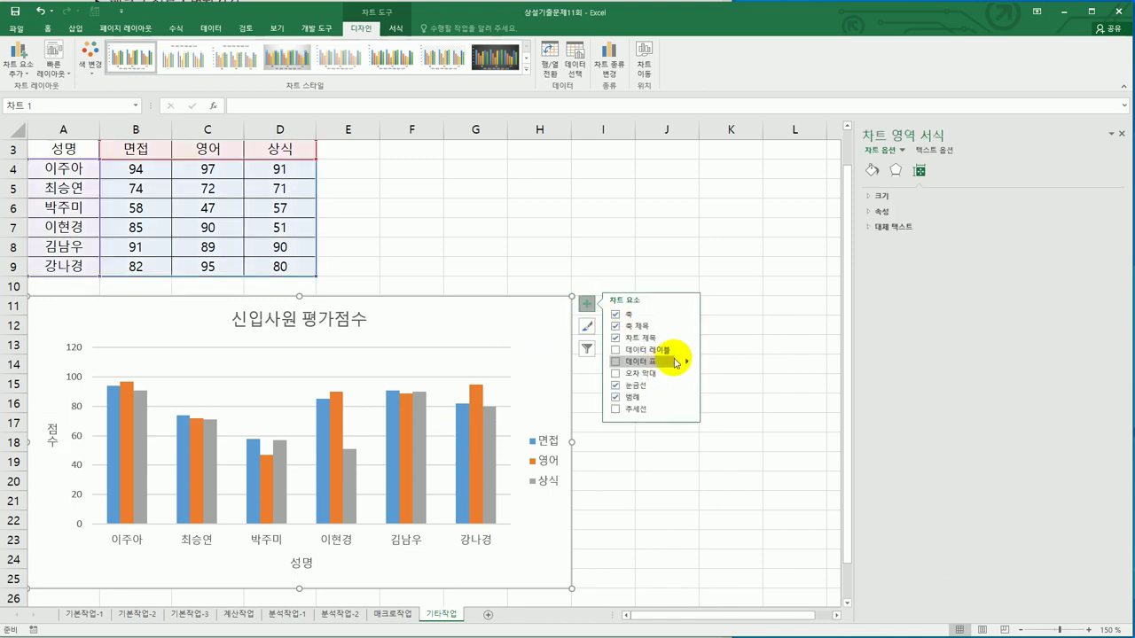
mouse_move(687, 350)
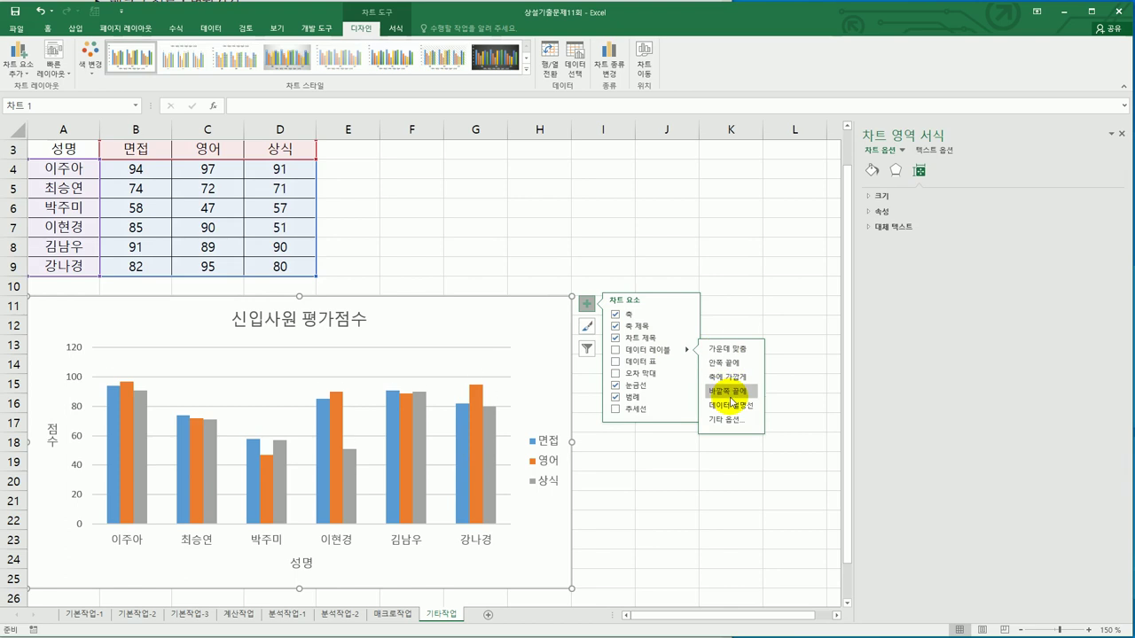
click(732, 398)
click(711, 507)
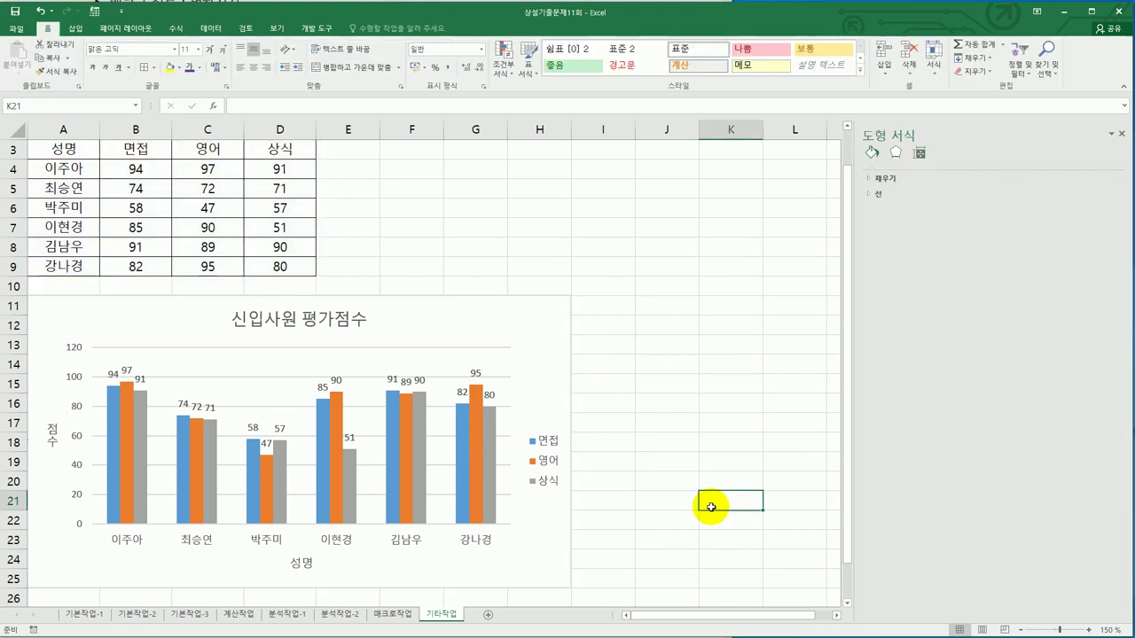
Place the chart's legend at the 위쪽 position.
click(541, 322)
click(585, 306)
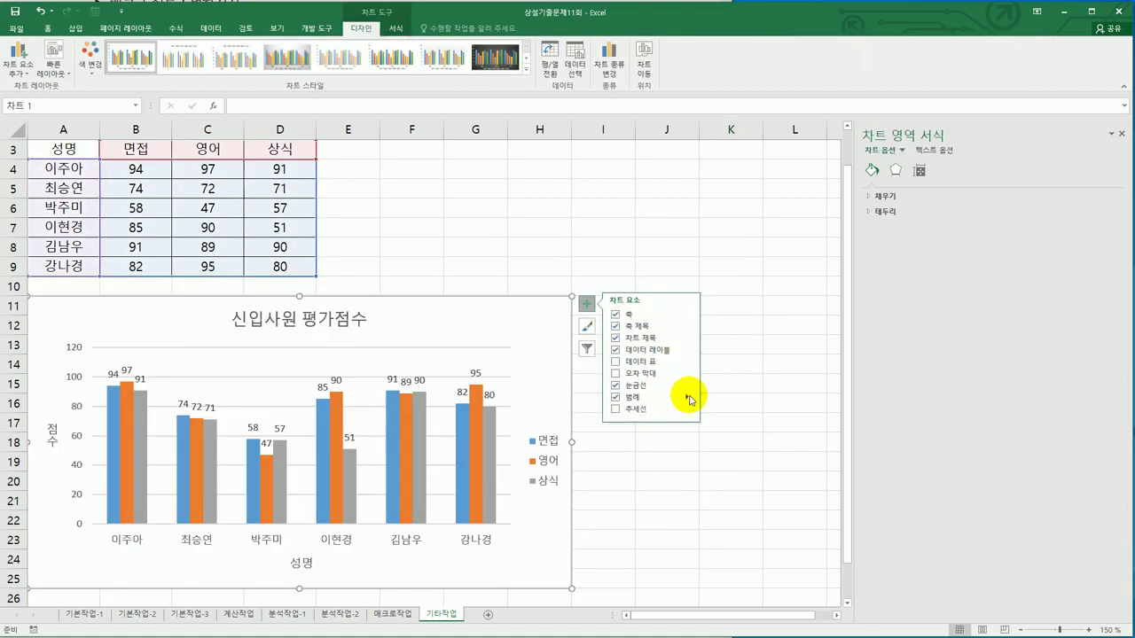
click(687, 397)
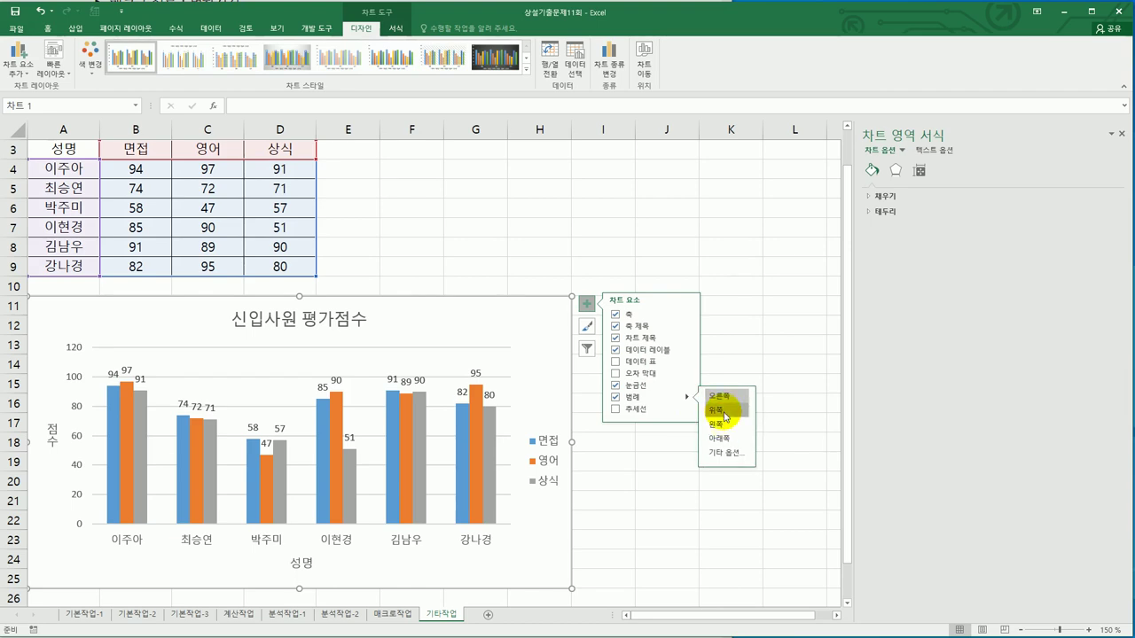
click(724, 412)
Check the legend instruction in the exam document and apply the shape style 미세 효과 - 파랑, 강조 1 to the legend in Excel.
key(alt+Tab)
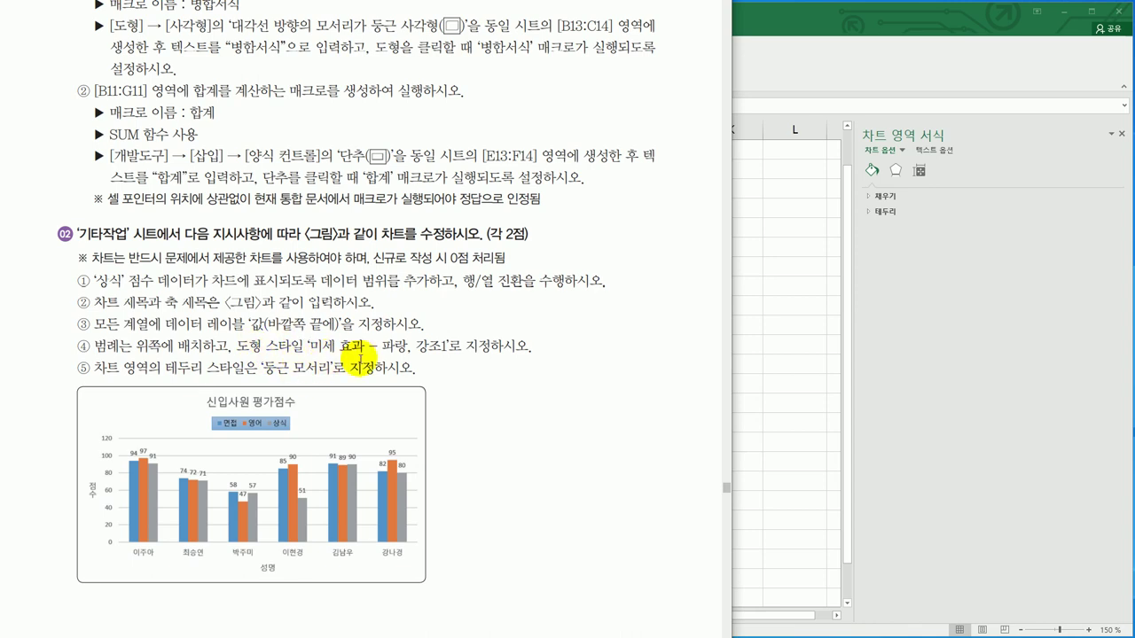
click(779, 369)
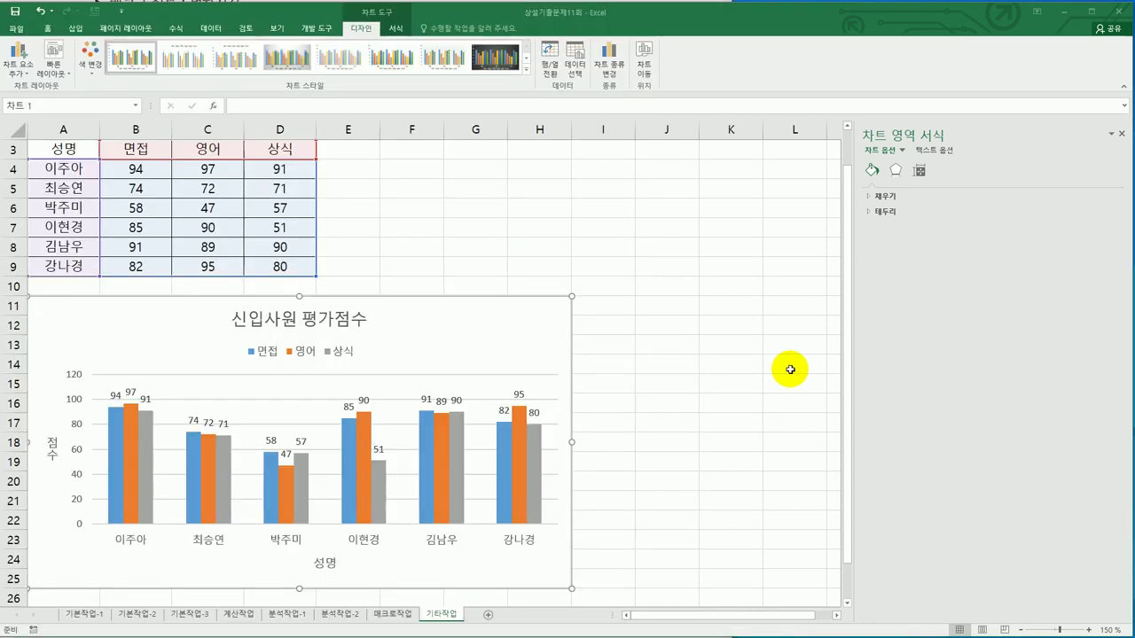
click(317, 355)
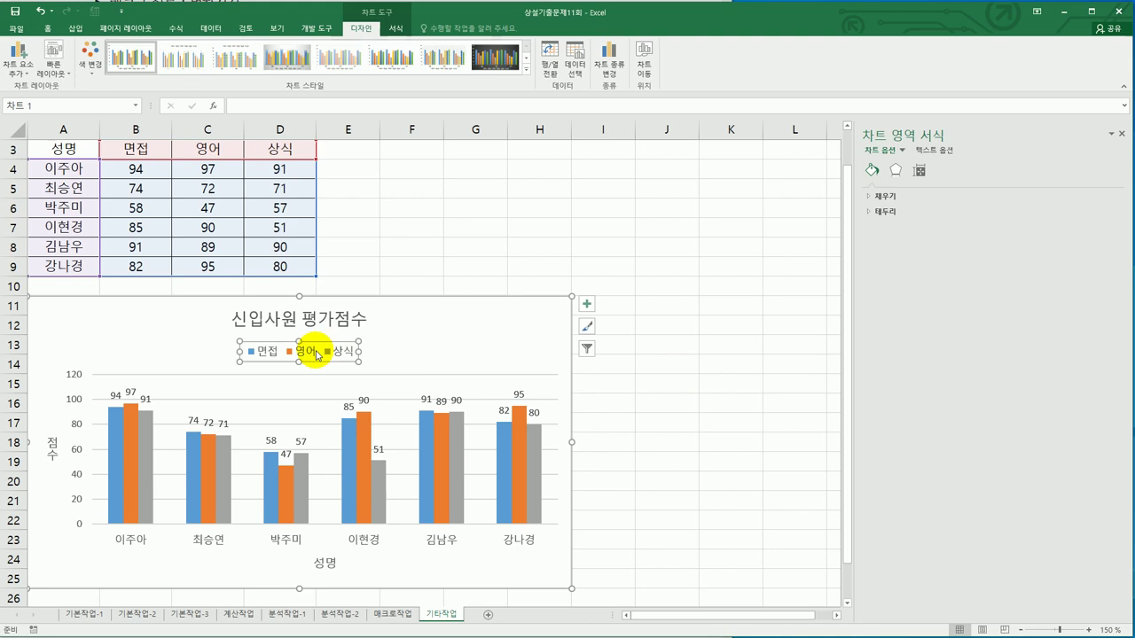
click(388, 30)
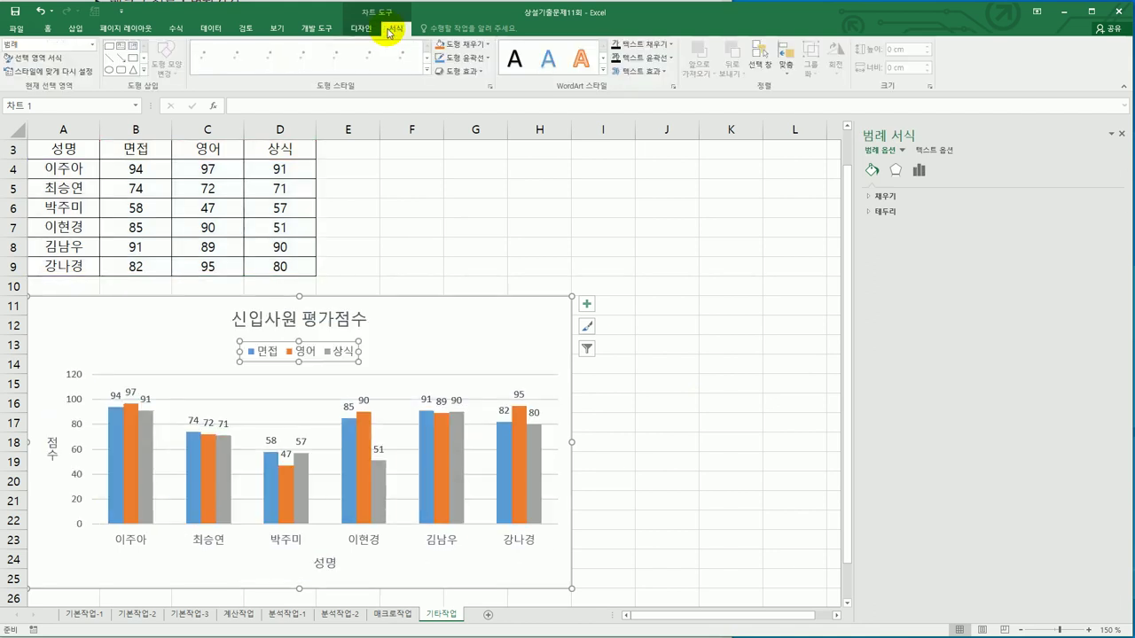
click(426, 71)
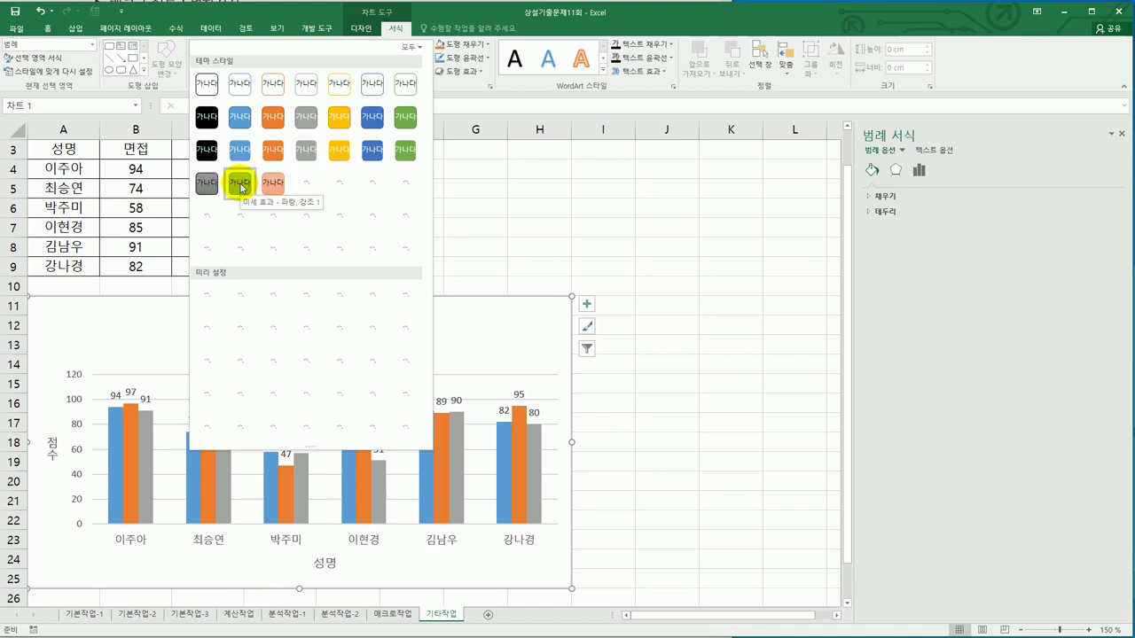
click(240, 187)
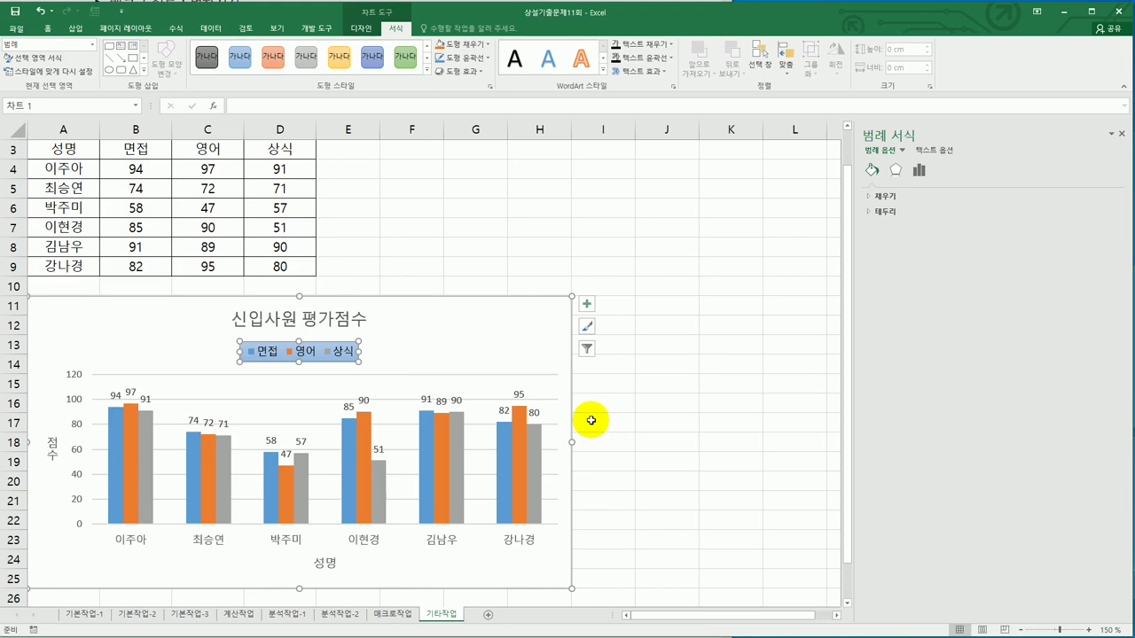
Give the chart area's border rounded corners (둥근 모서리) as the exam document asks, and compare the chart with the exam figure.
key(alt+Tab)
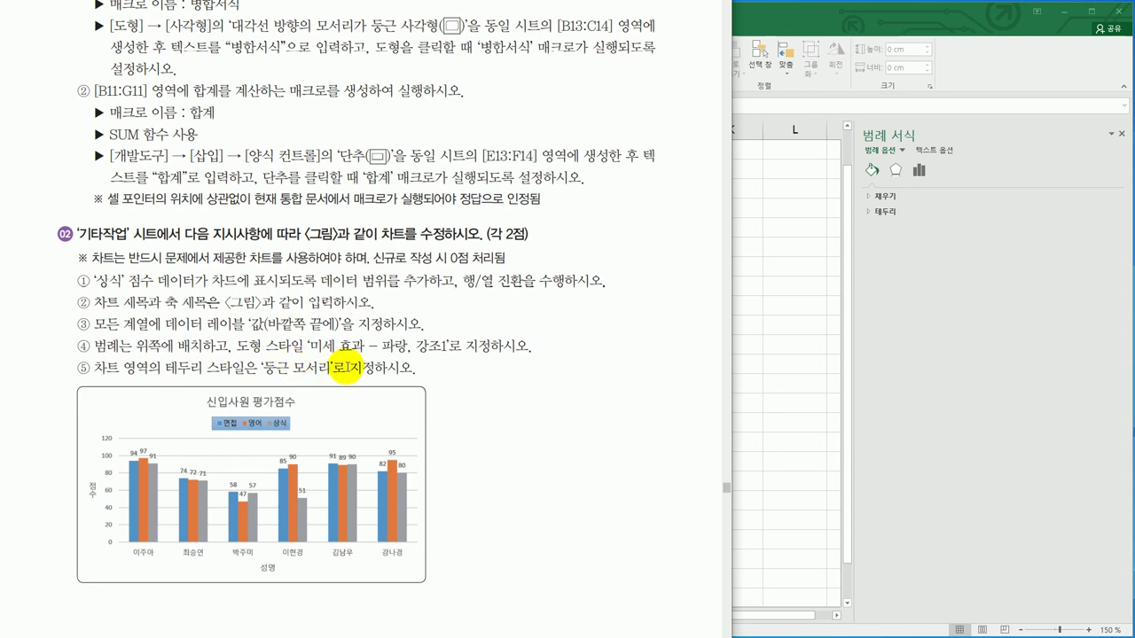
key(alt+Tab)
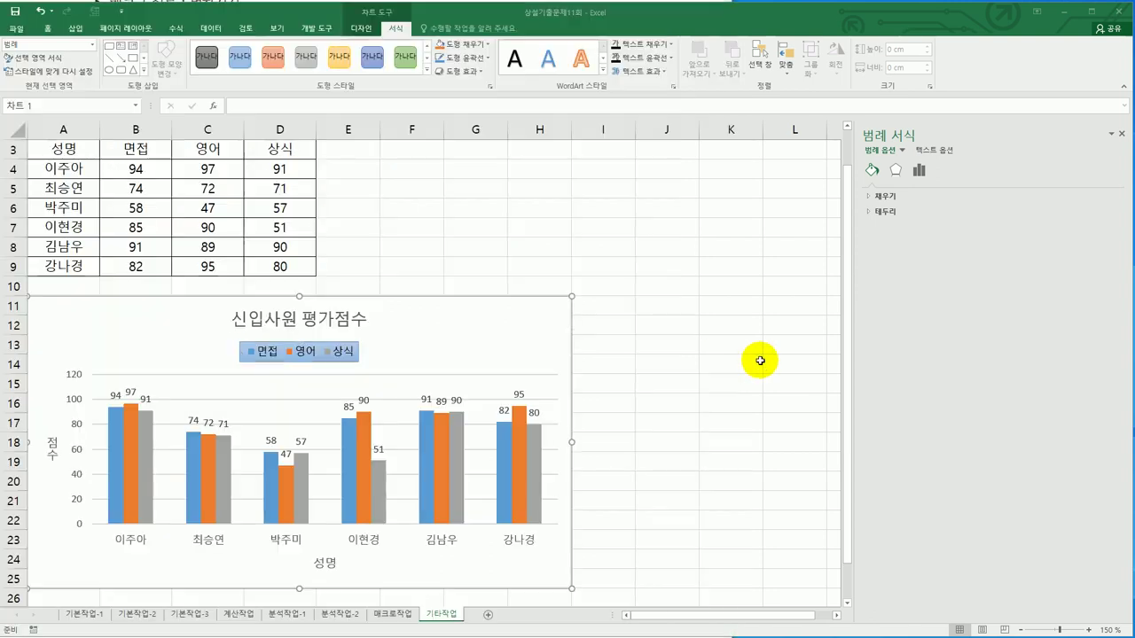
click(531, 340)
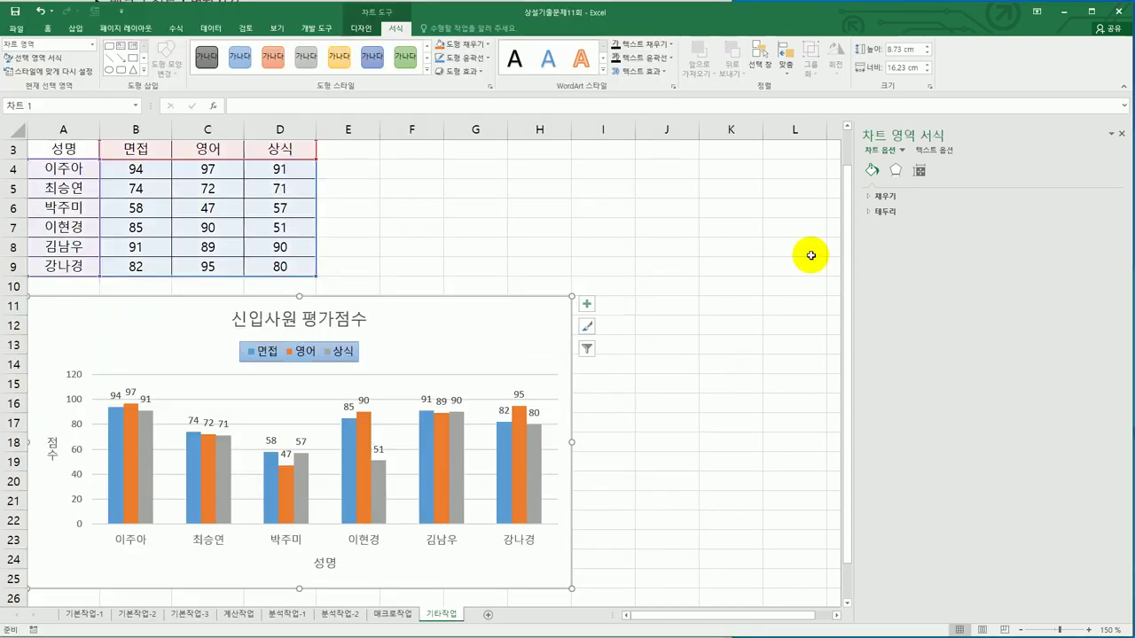
click(871, 214)
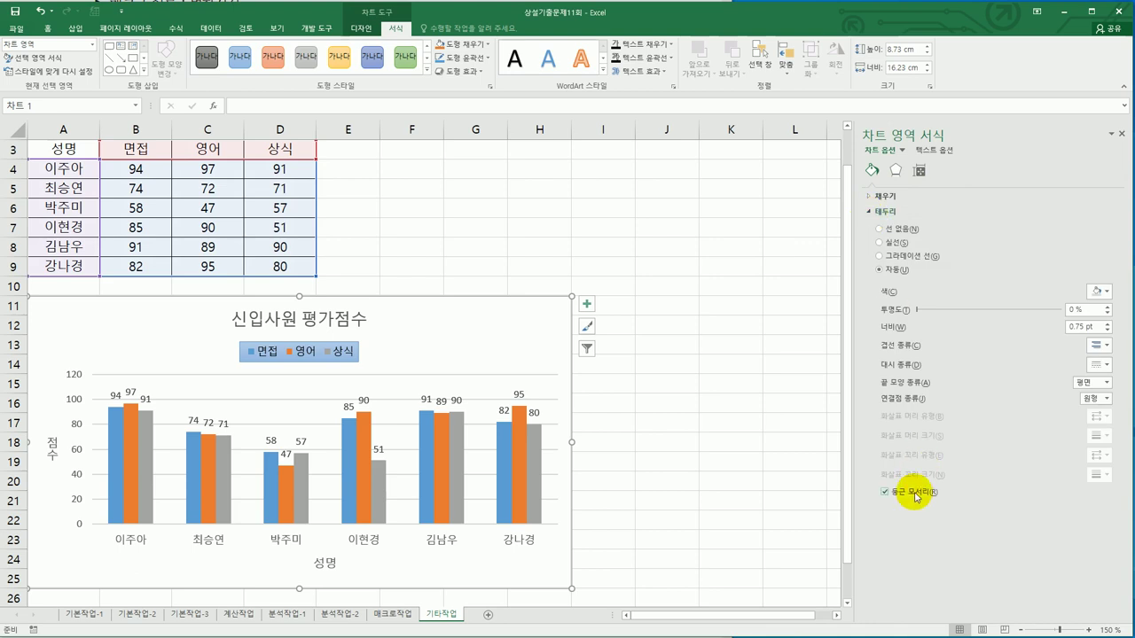
click(730, 499)
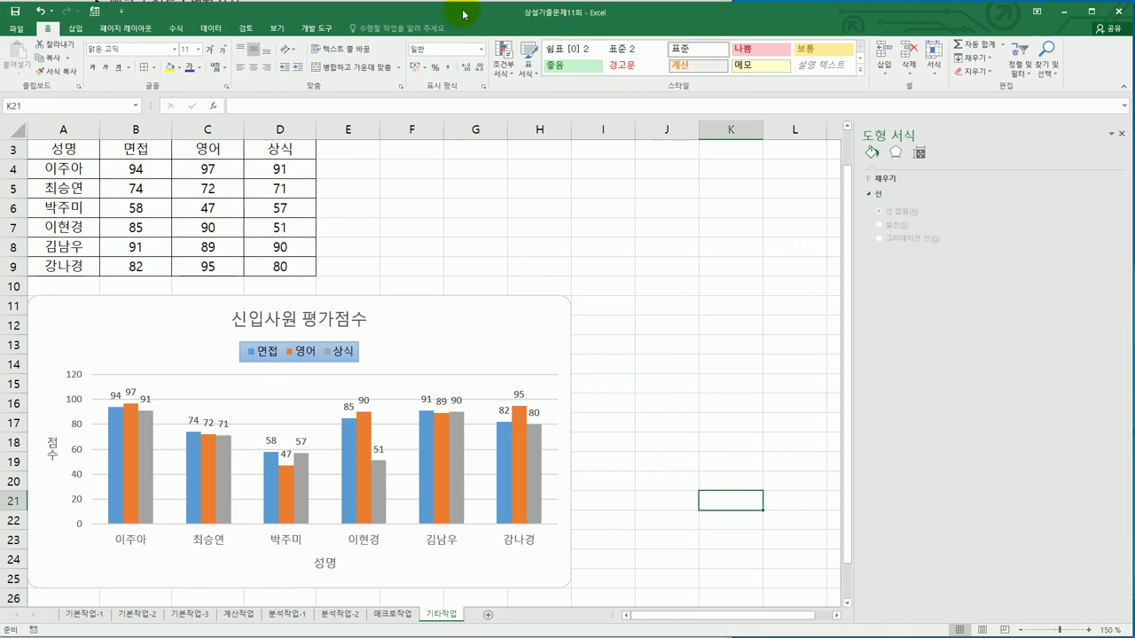
key(alt+Tab)
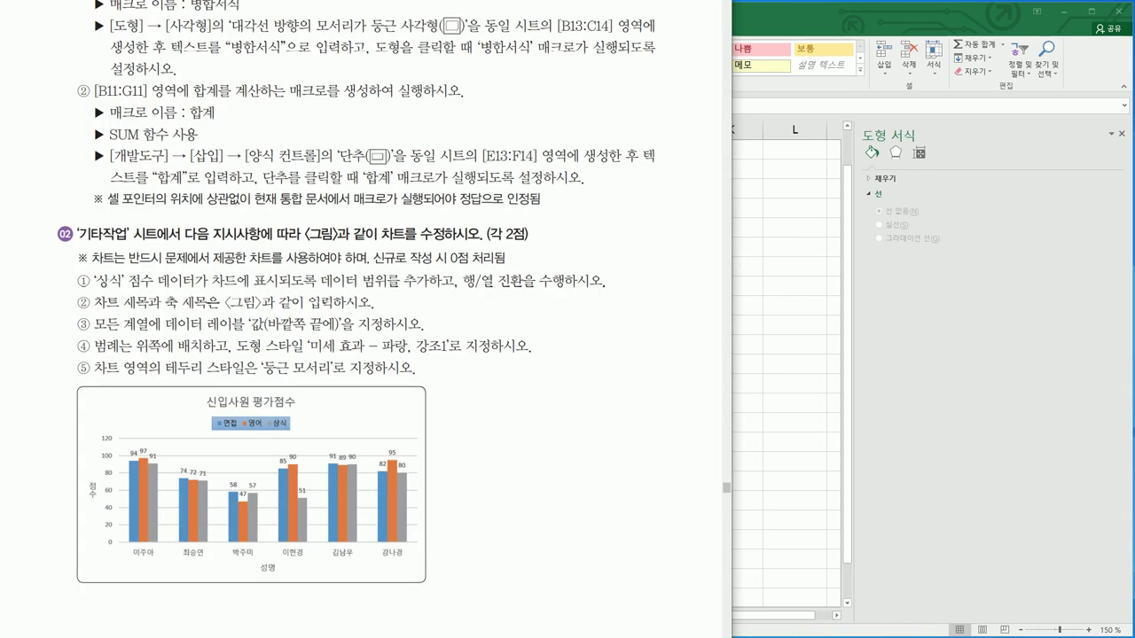
key(alt+Tab)
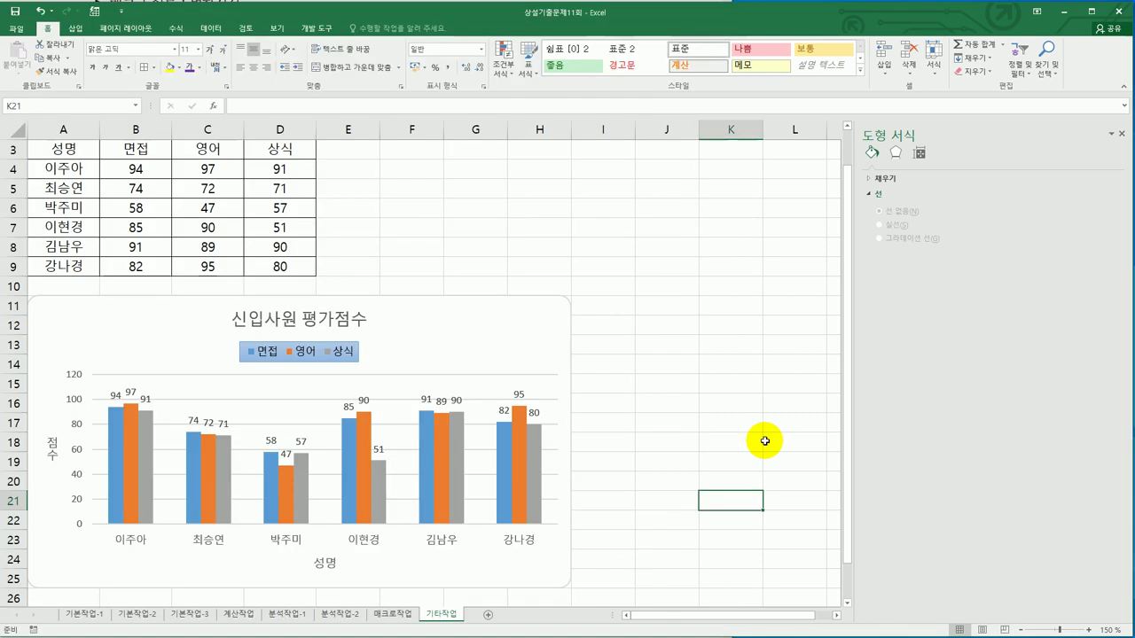